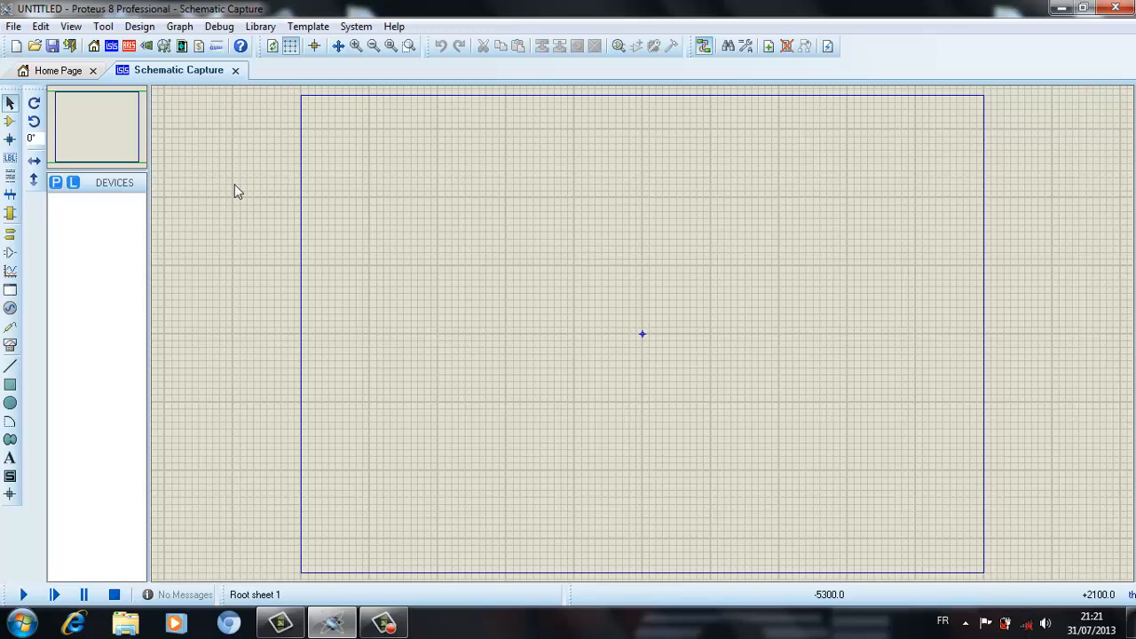
- Search the component library for 74LS169 and add the 4-bit up/down binary counter to the device list
click(56, 183)
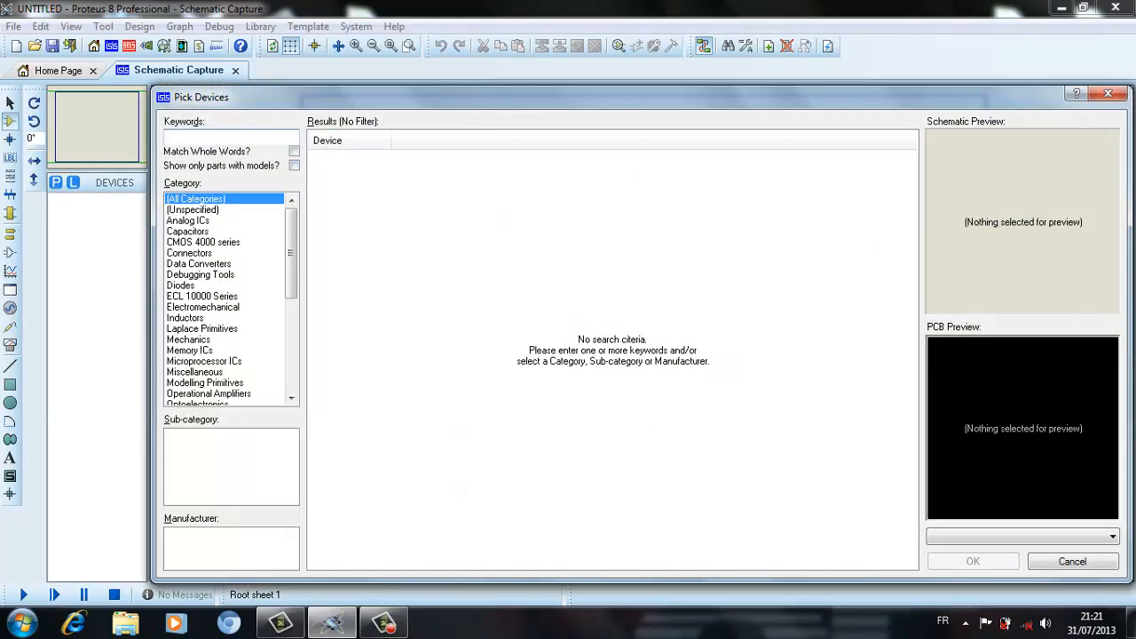
text(74LS)
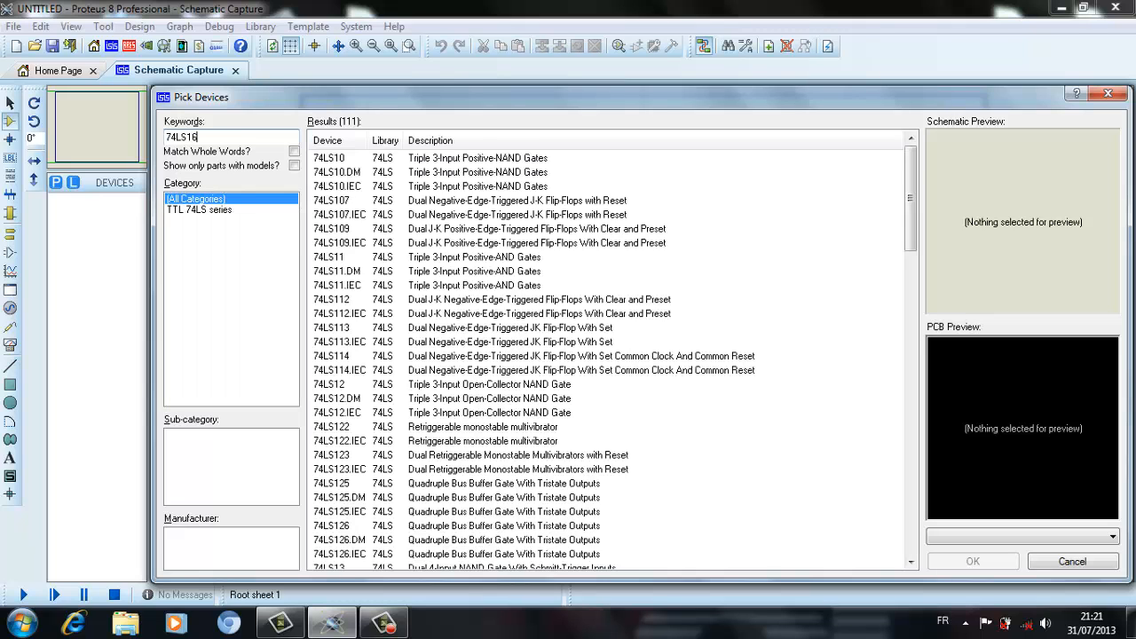
text(169)
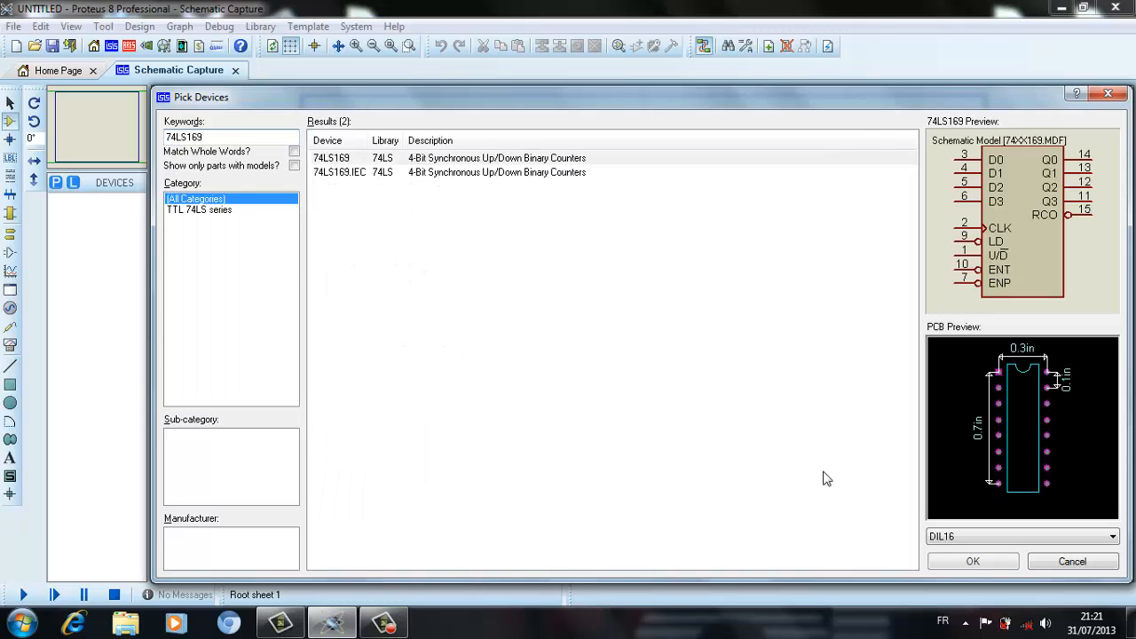
click(971, 562)
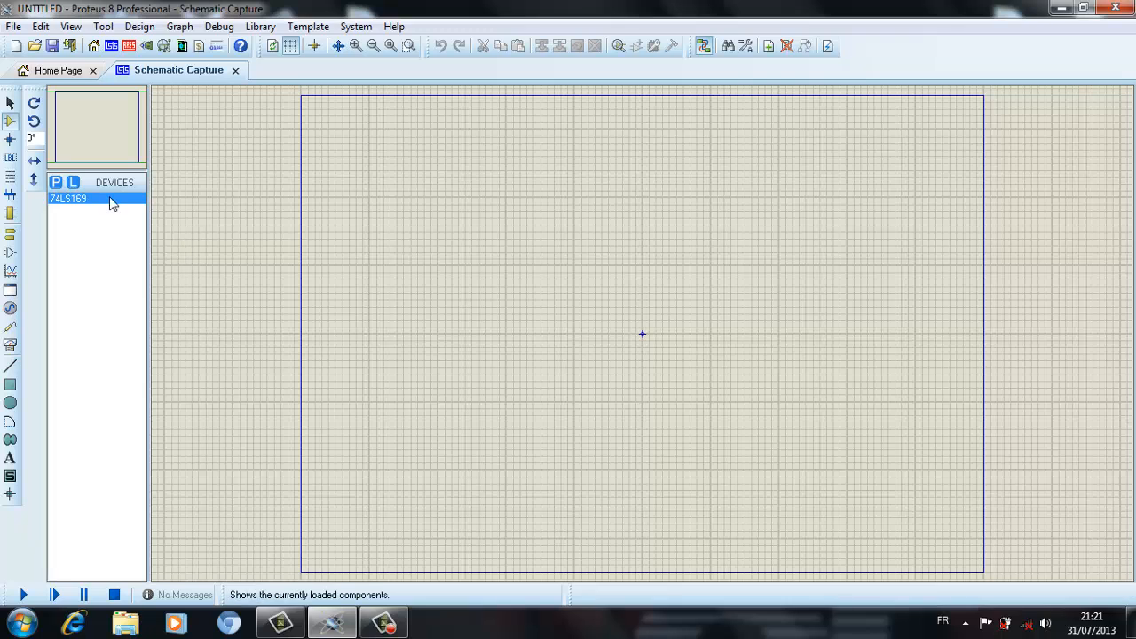
- Search the component library for LOGICSTATE and add the logic state source to the device list
click(65, 181)
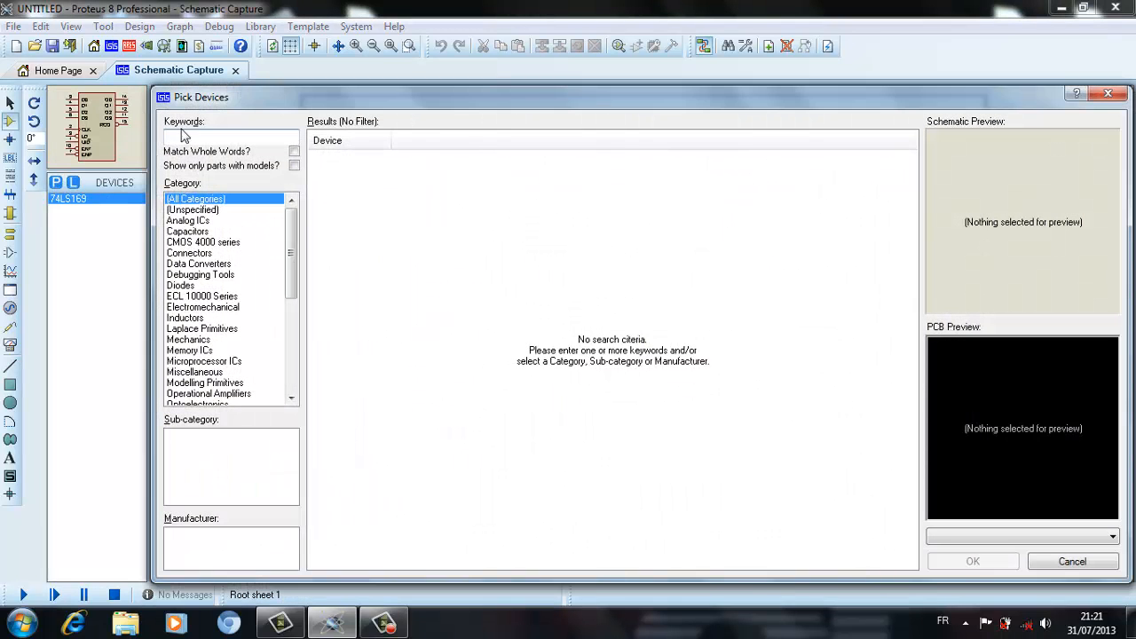
text(LOGISTATE)
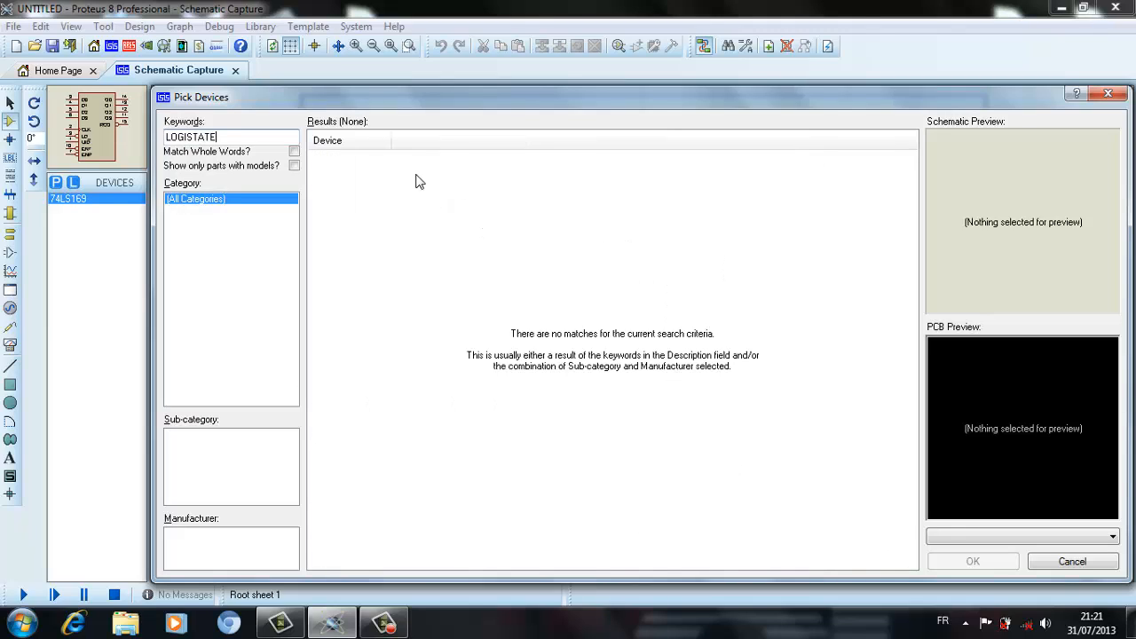
click(185, 137)
text(C)
key(Delete)
text(I)
click(539, 158)
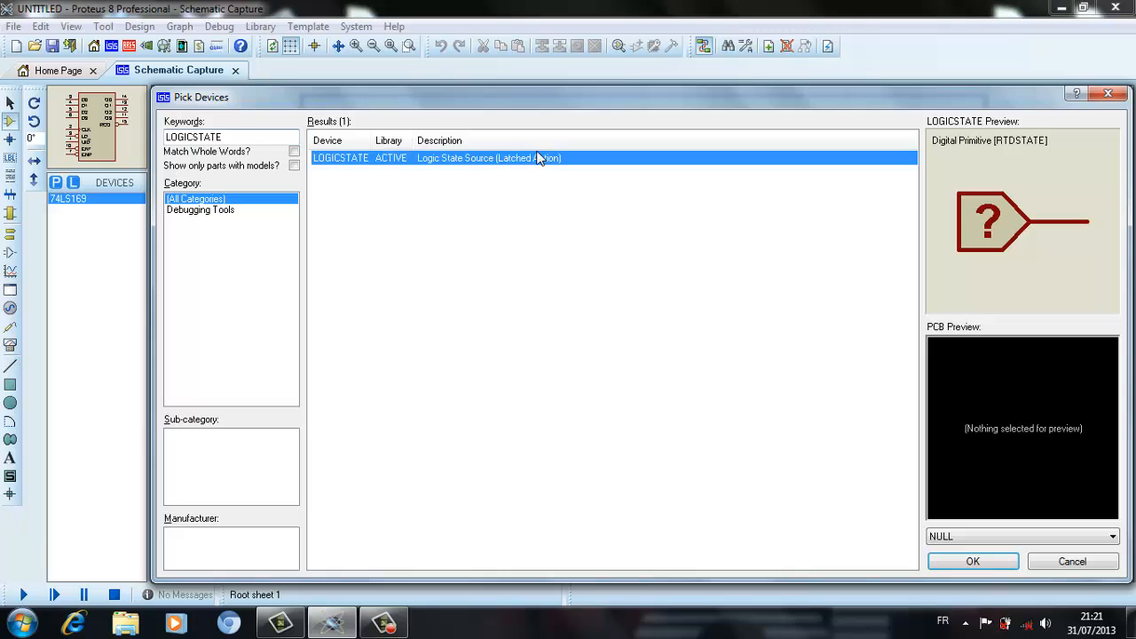
click(963, 566)
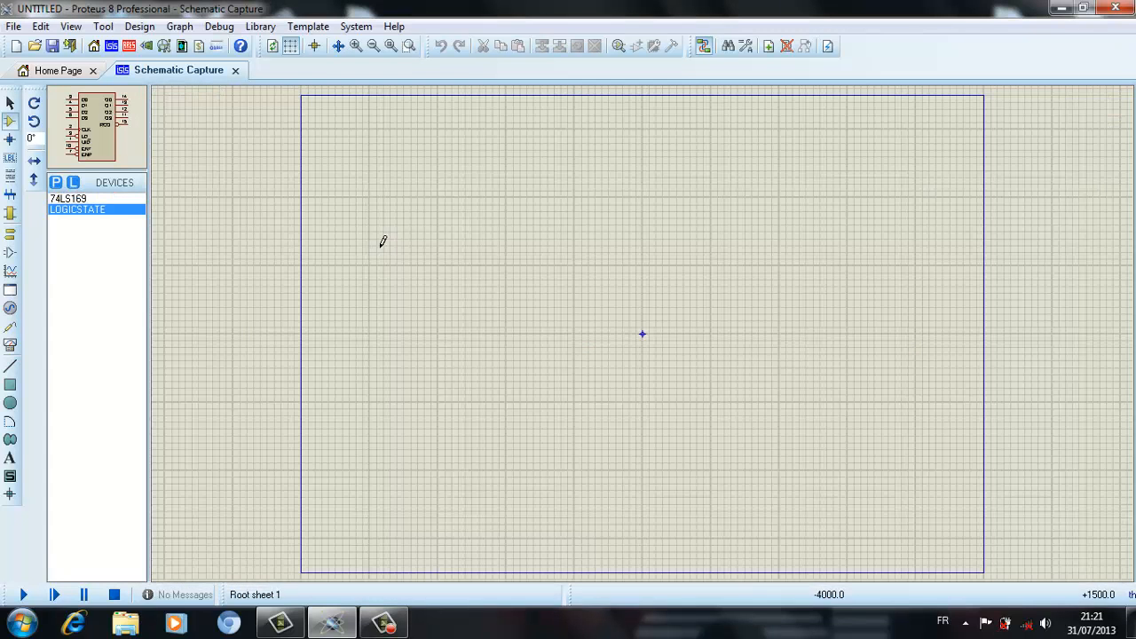
- Search the component library for 7SEG and add the green BCD display 7SEG-BCD-GRN to the device list
click(55, 182)
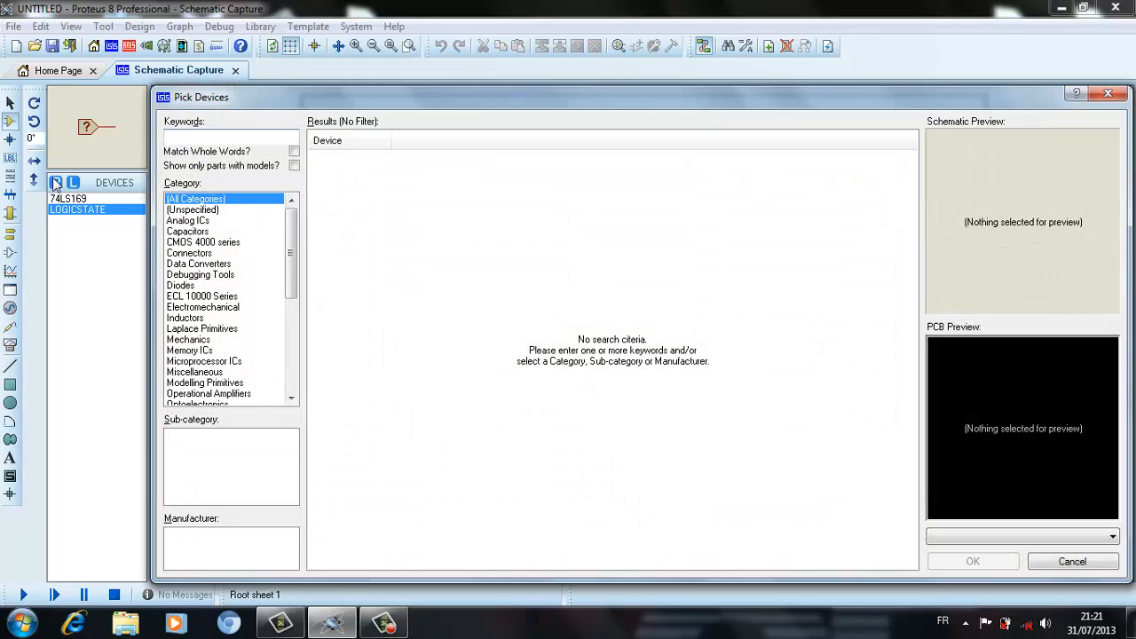
text(7SEG)
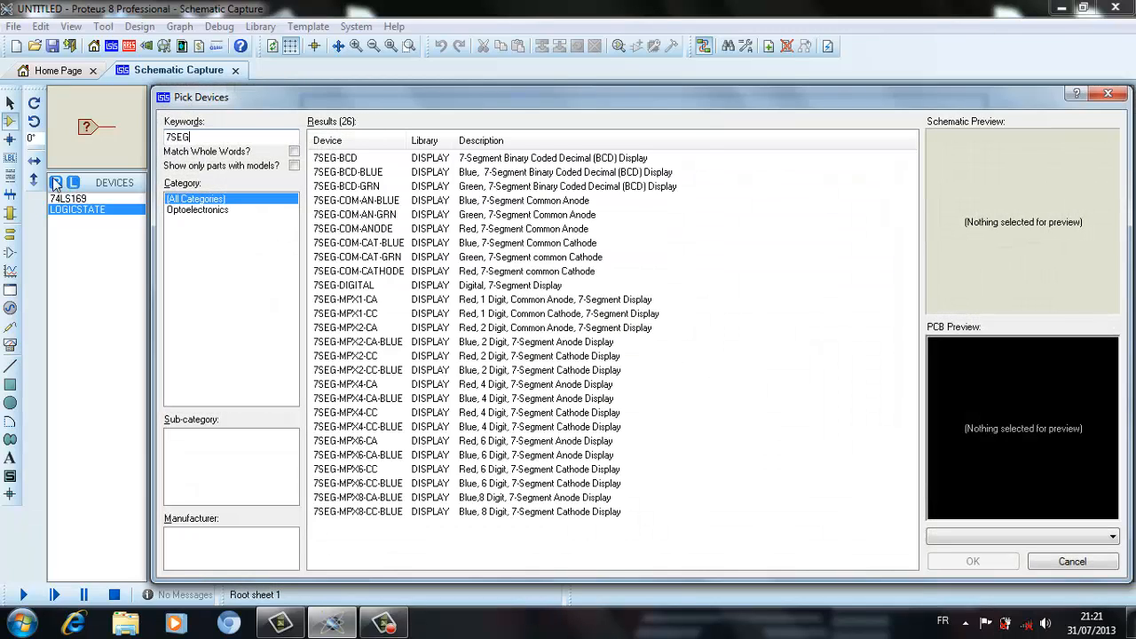
click(353, 160)
key(Down)
key(Down)
key(Down)
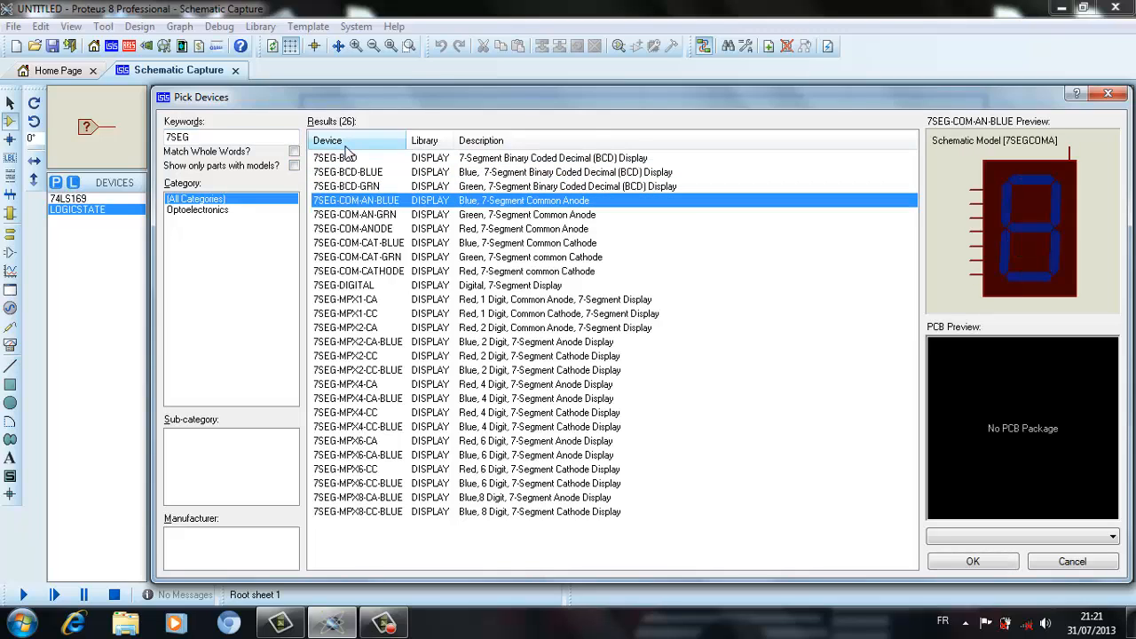
key(Up)
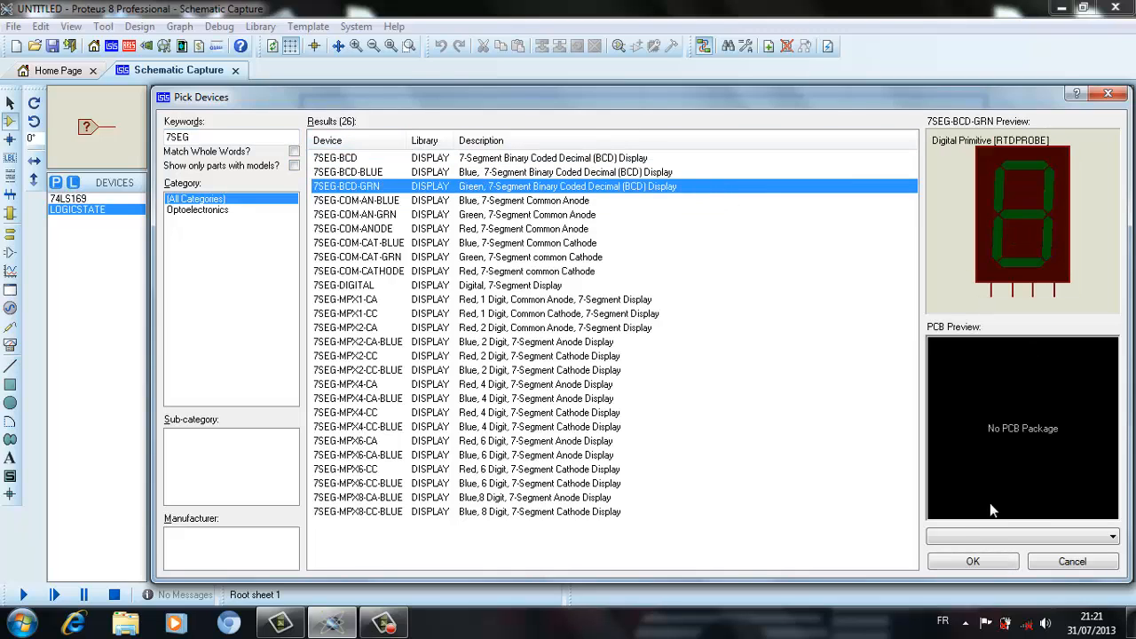
click(965, 562)
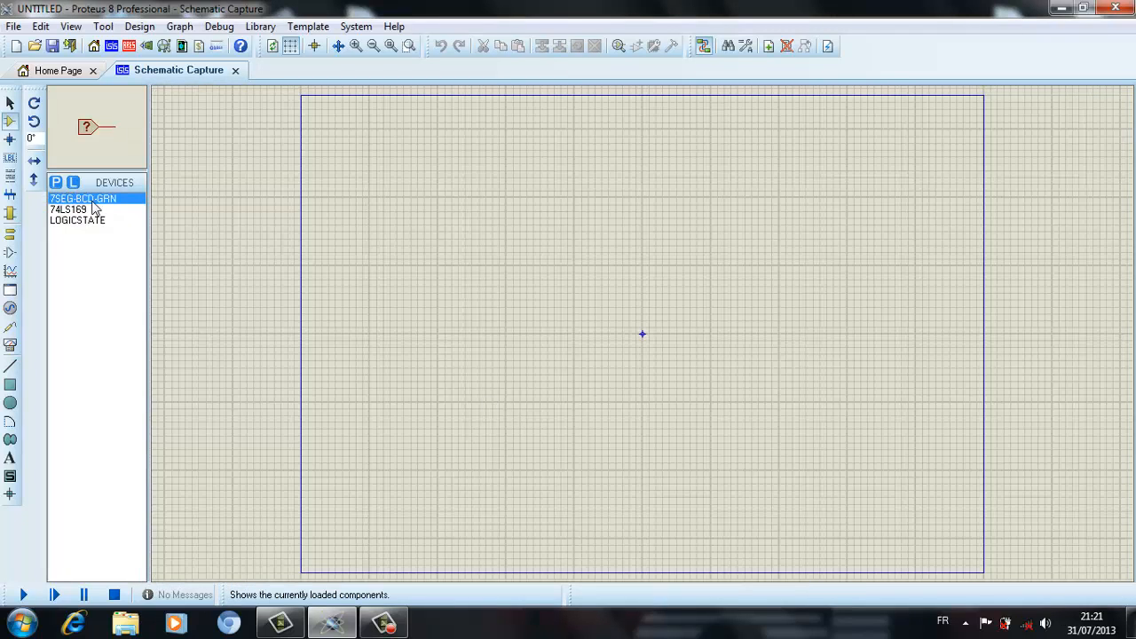
- Add the simple NOT inverter and the simple two-input NAND gate from the component library to the device list
click(56, 182)
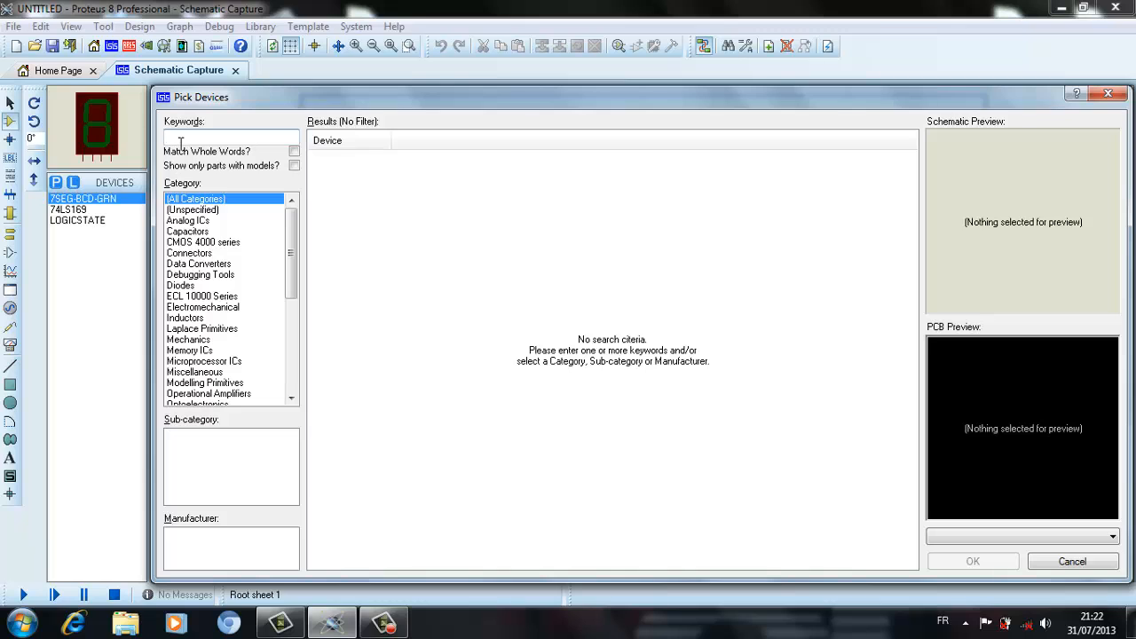
text(NOT)
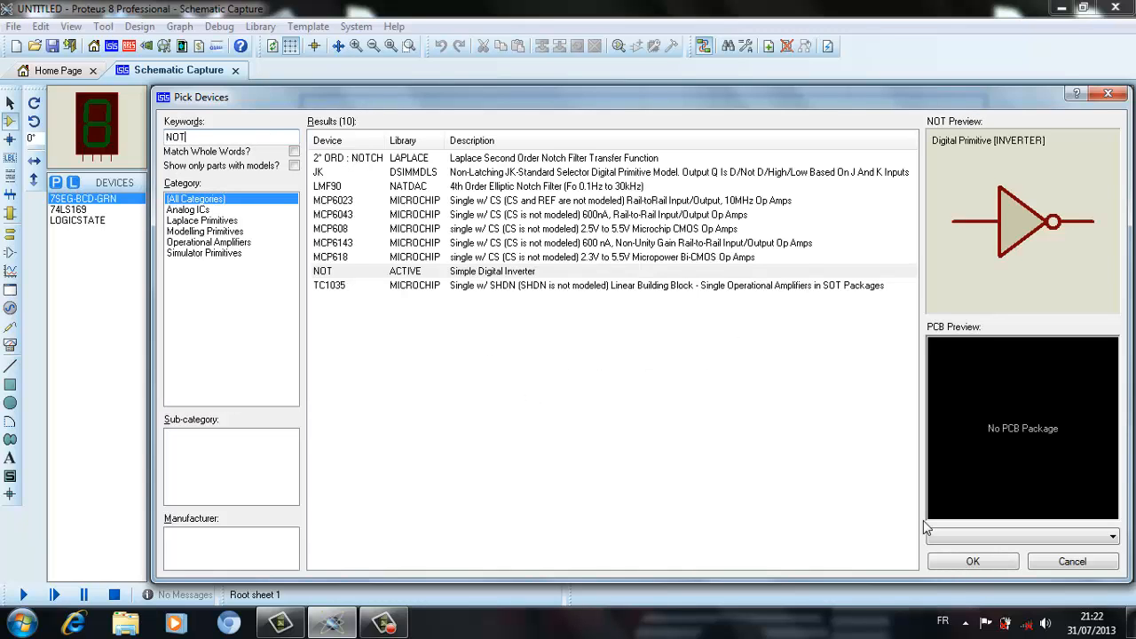
click(965, 564)
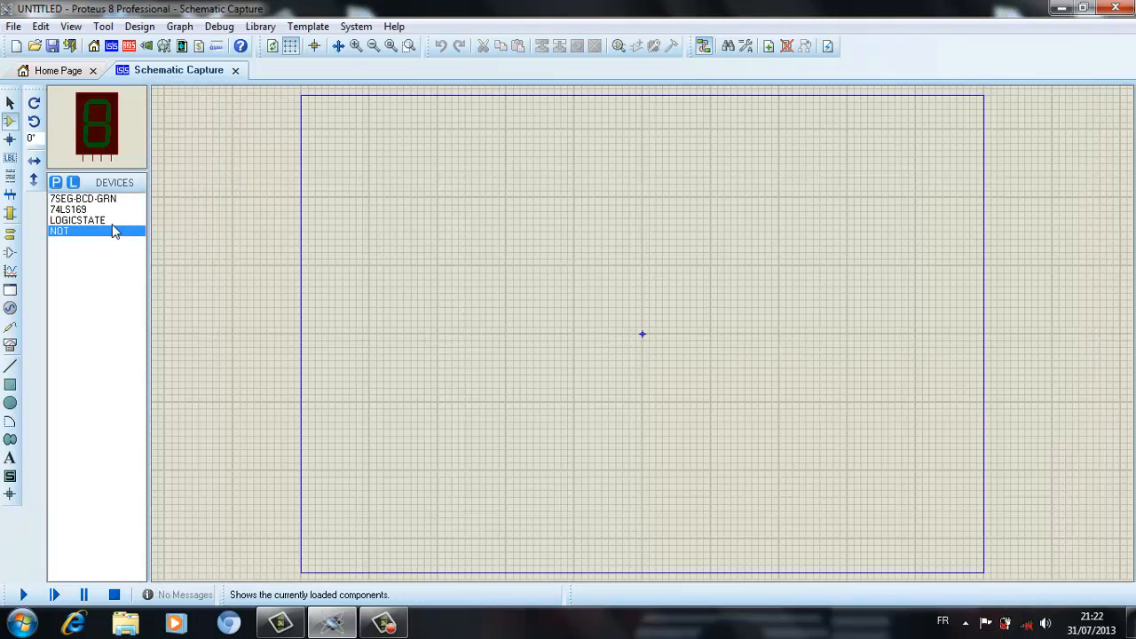
click(55, 182)
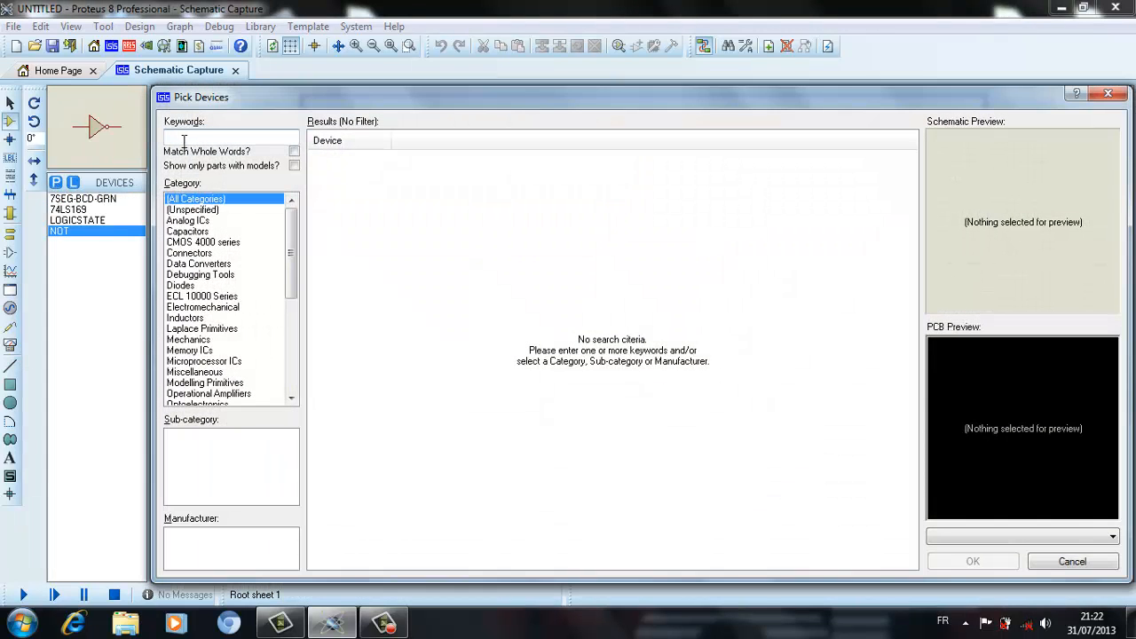
text(NAND)
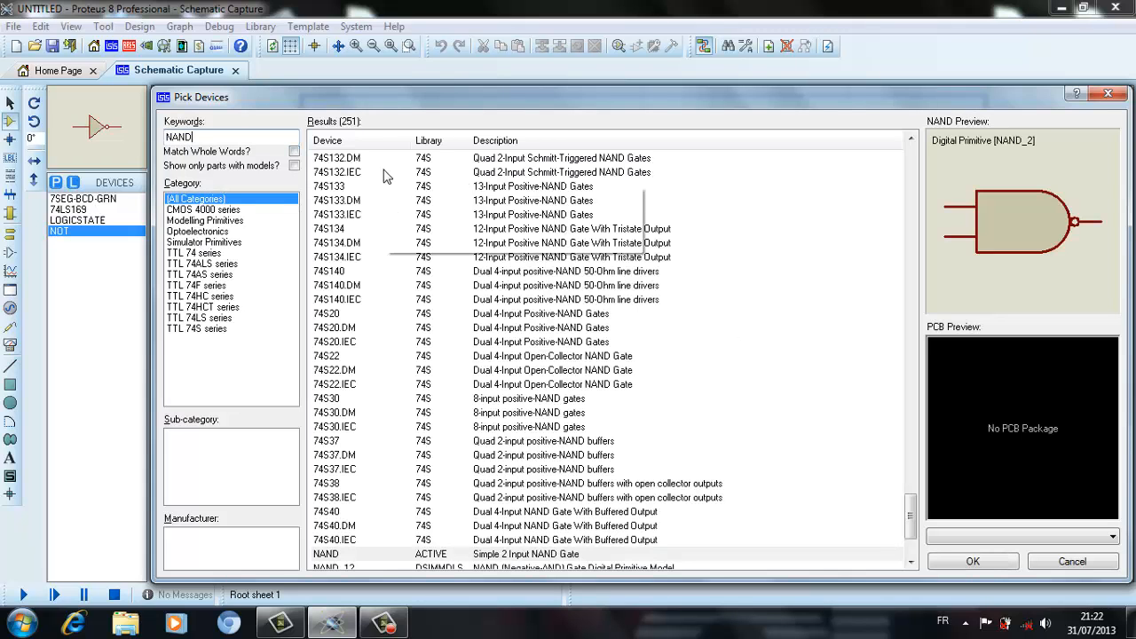
click(996, 568)
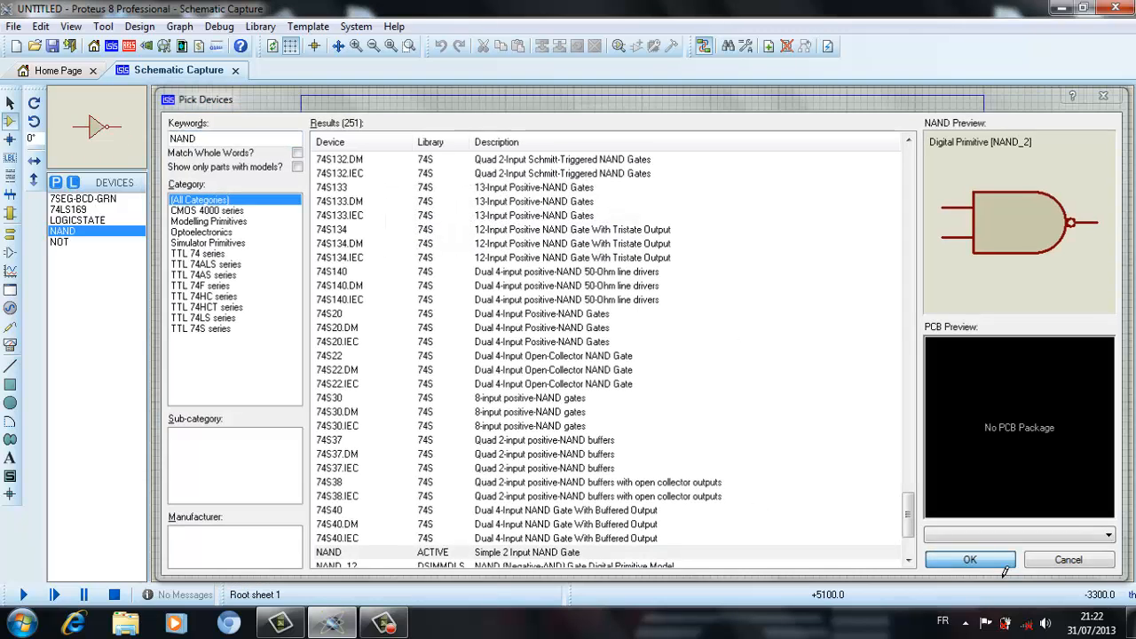
- Search the component library for NAND again and add the four-input NAND_4 primitive to the device list
click(56, 182)
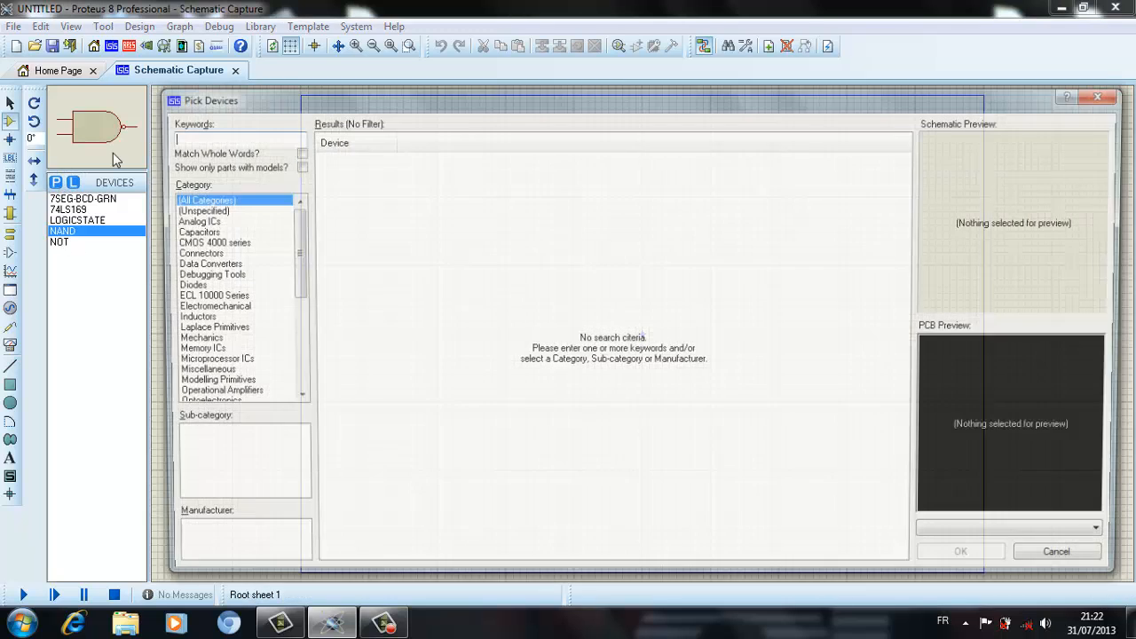
text(N)
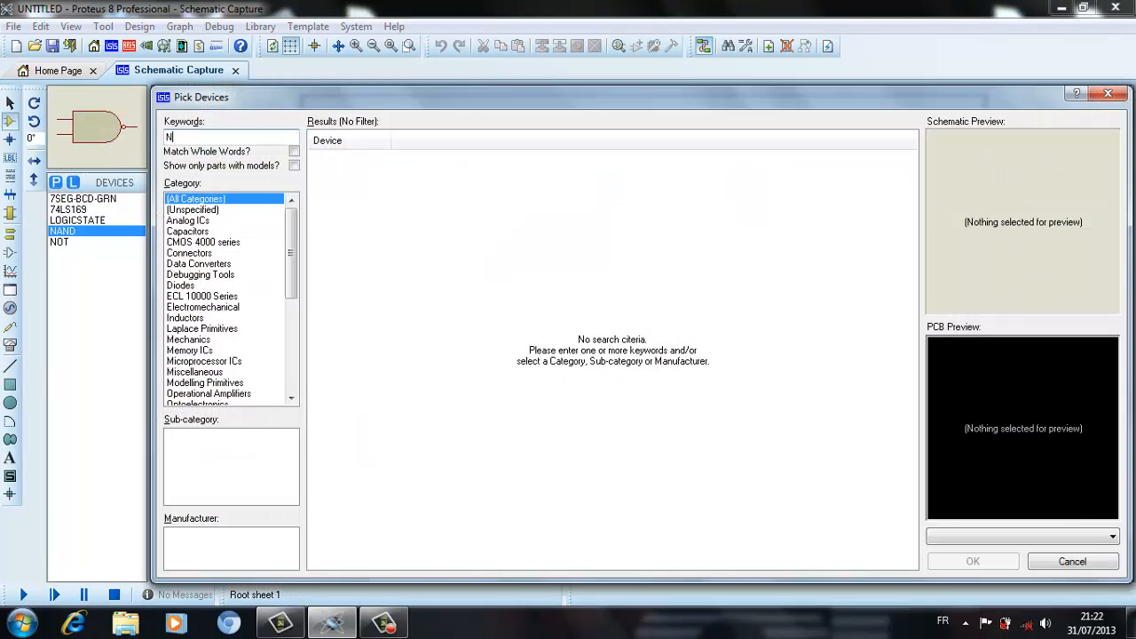
text(AND)
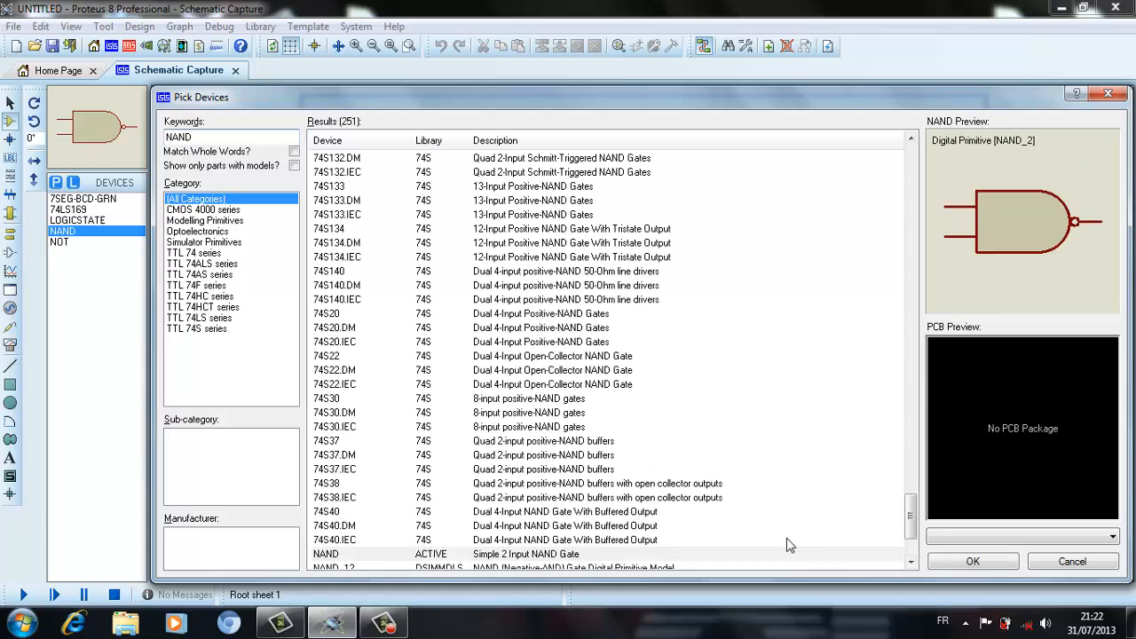
drag(911, 518, 911, 530)
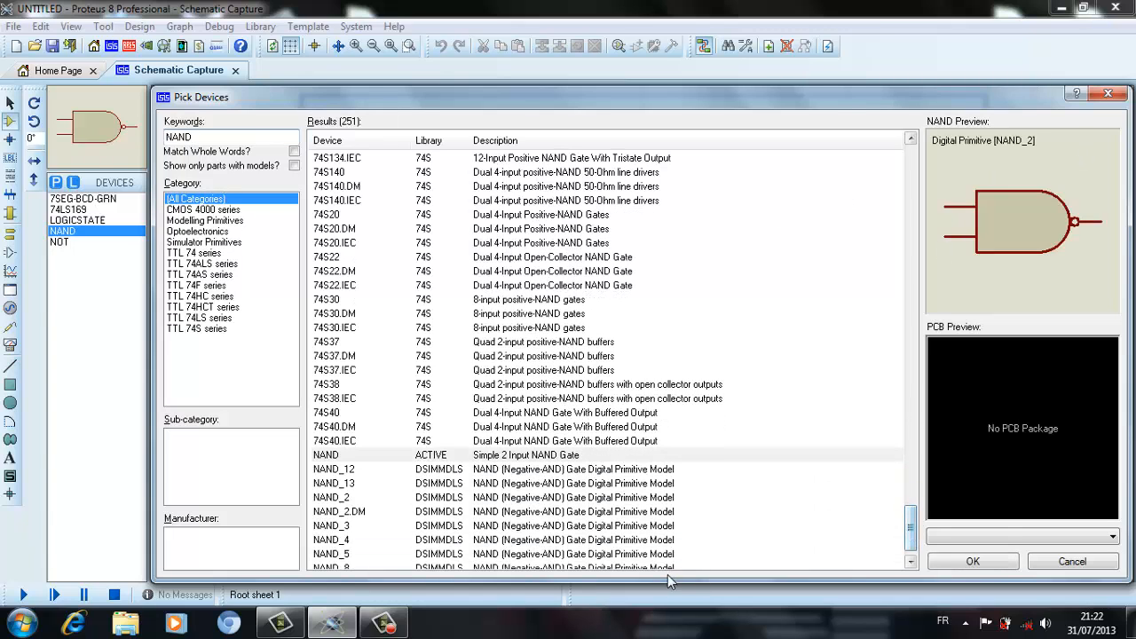
click(640, 541)
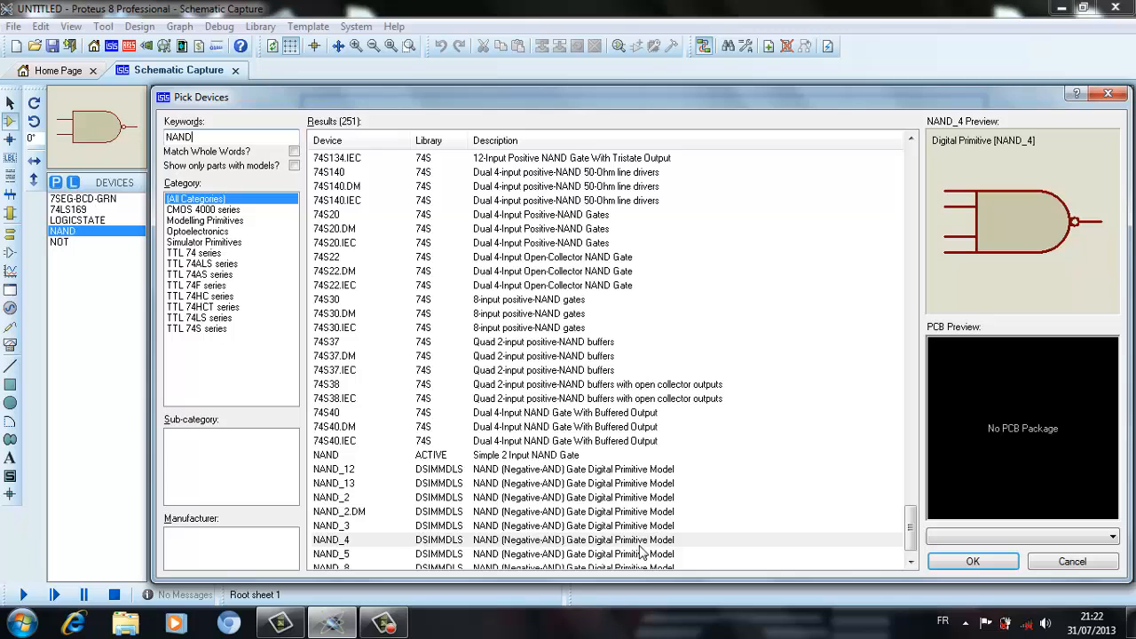
click(995, 564)
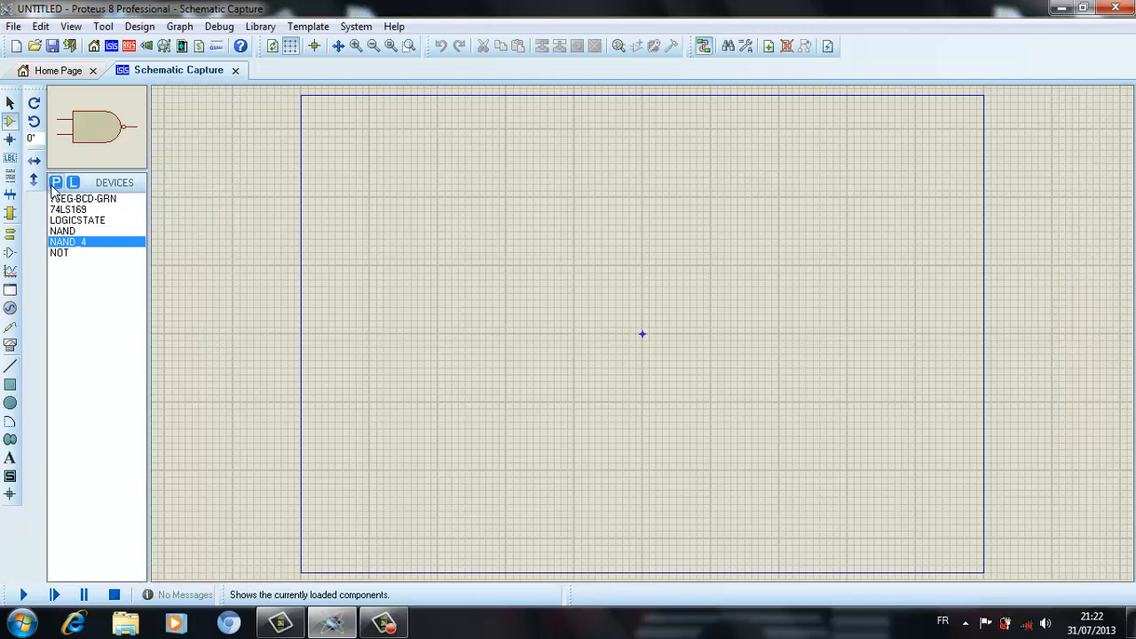
- Browse the library's NAND parts for a three-input gate and add the NAND_3 primitive to the device list
click(55, 182)
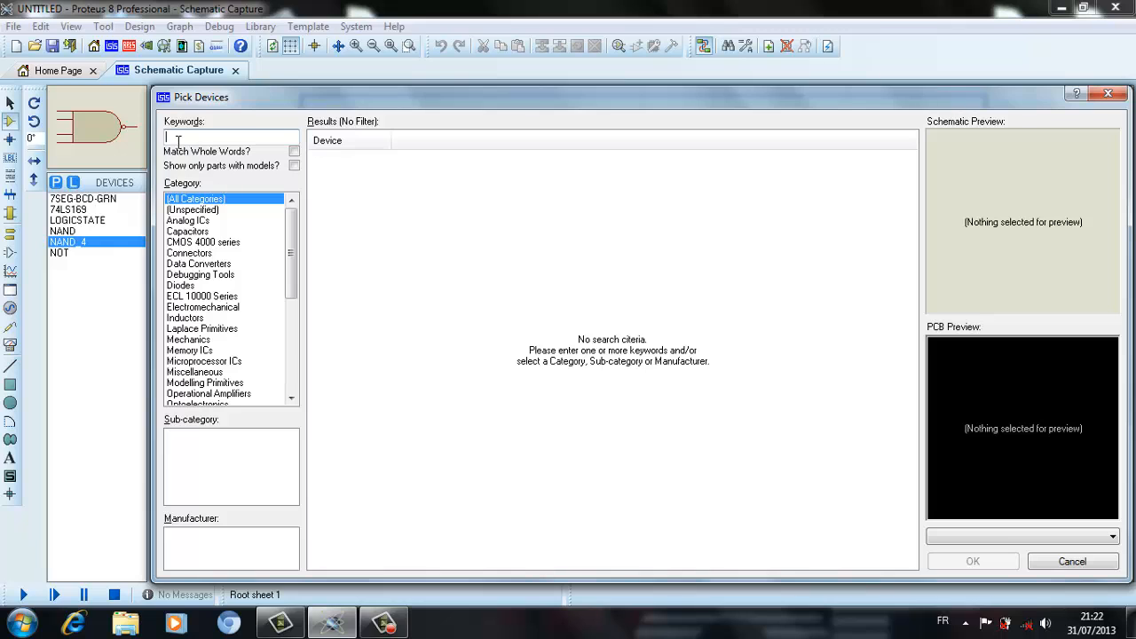
text(NAND)
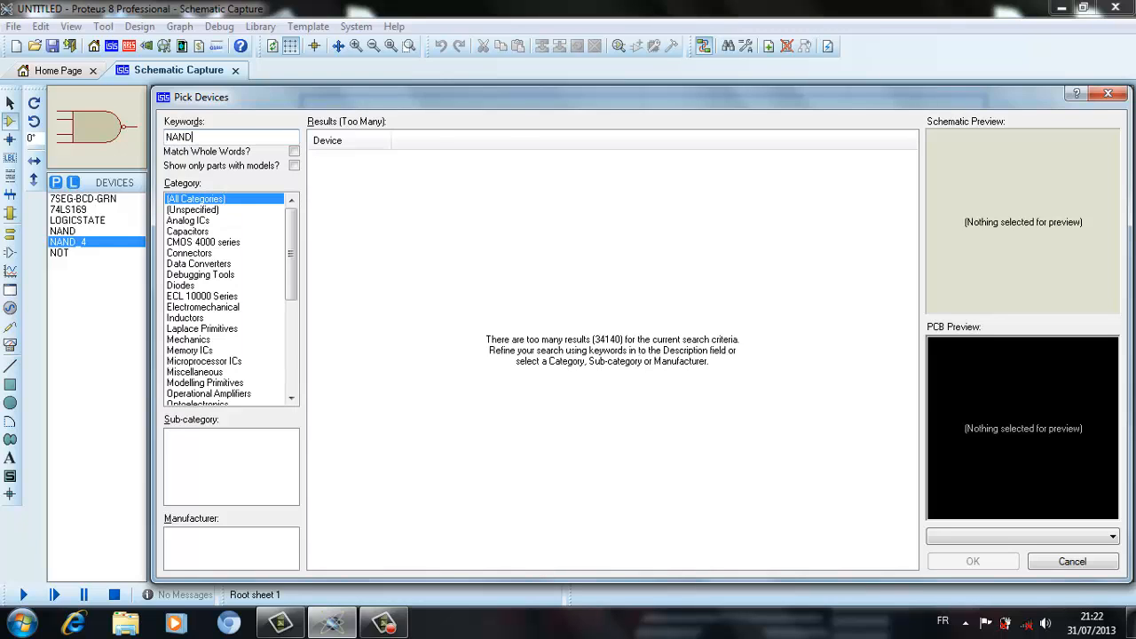
click(747, 458)
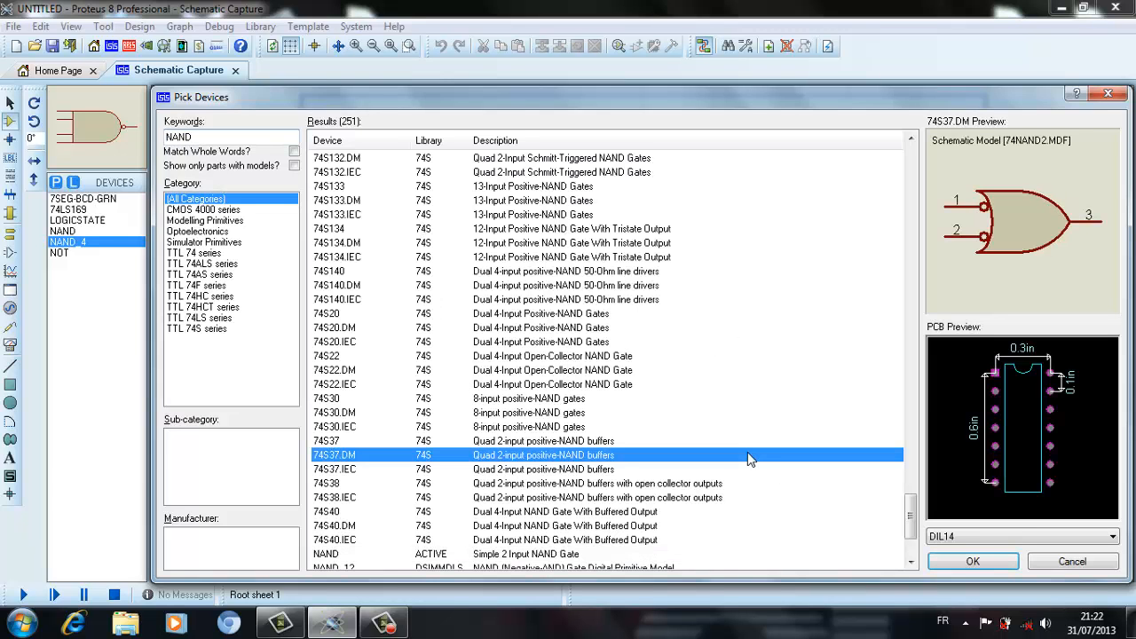
key(Up)
key(Up)
key(Up)
key(Up)
key(Up)
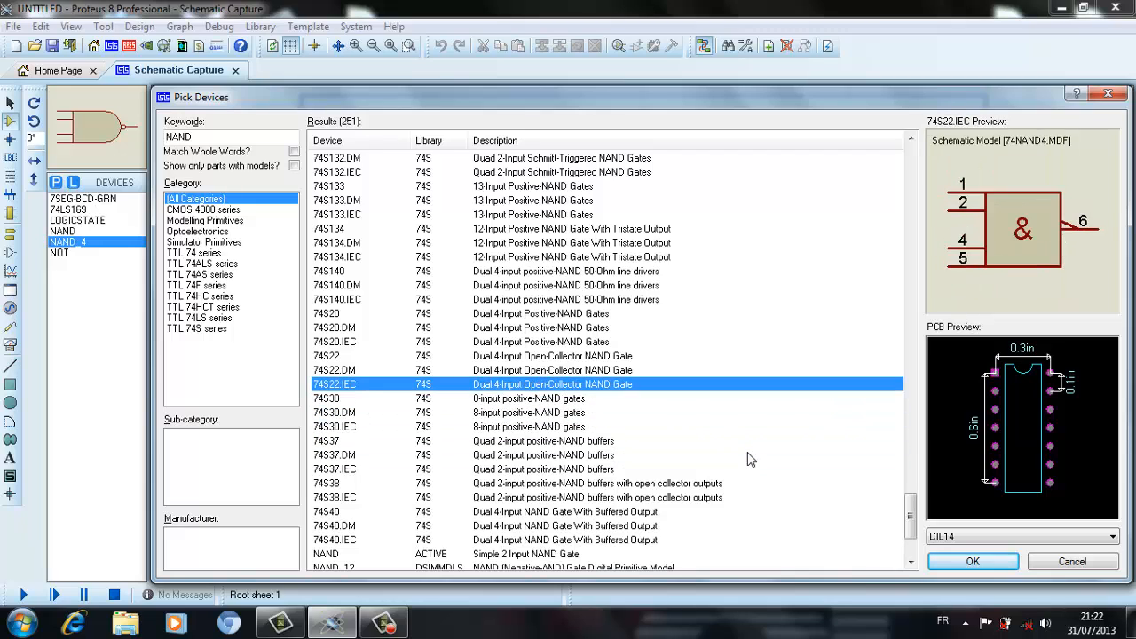
key(Up)
key(Up)
key(Up)
key(Up)
key(Up)
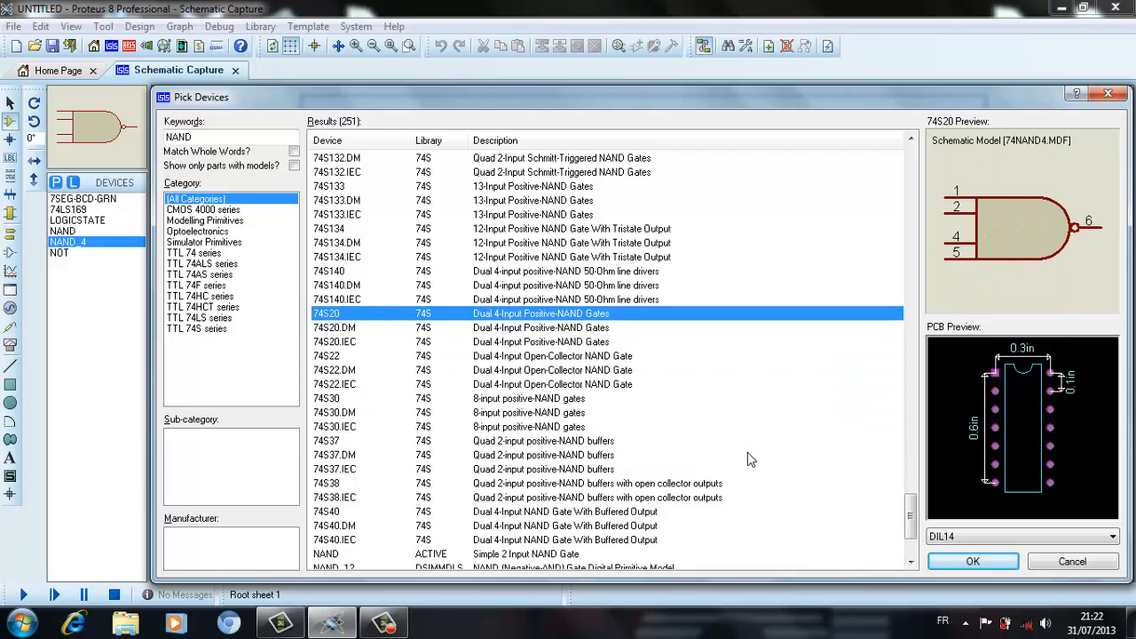
key(Down)
key(Down)
key(Down)
key(Down)
click(747, 458)
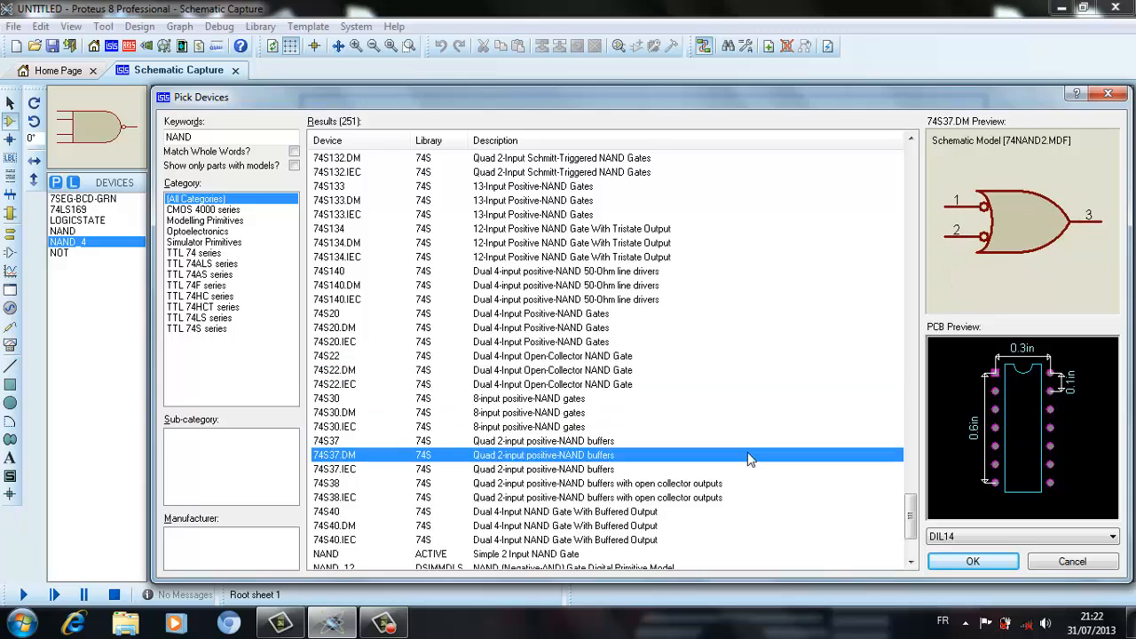
key(Down)
key(Down)
key(Down)
key(Down)
key(Down)
key(Down)
key(Down)
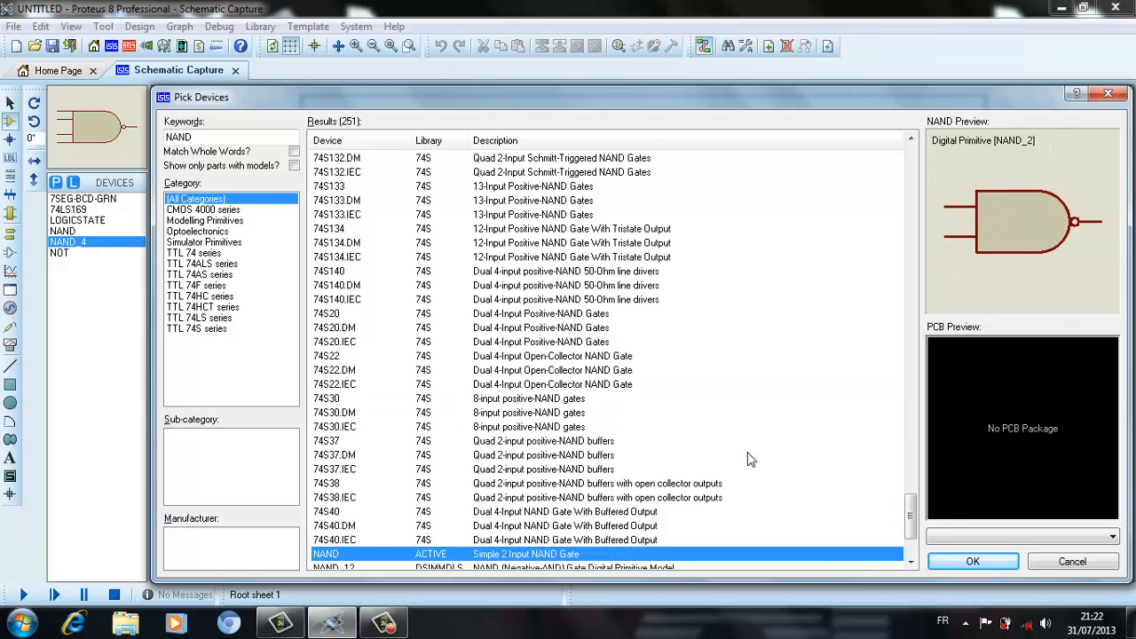
key(Down)
key(Down)
key(Down)
key(Down)
key(Down)
key(Down)
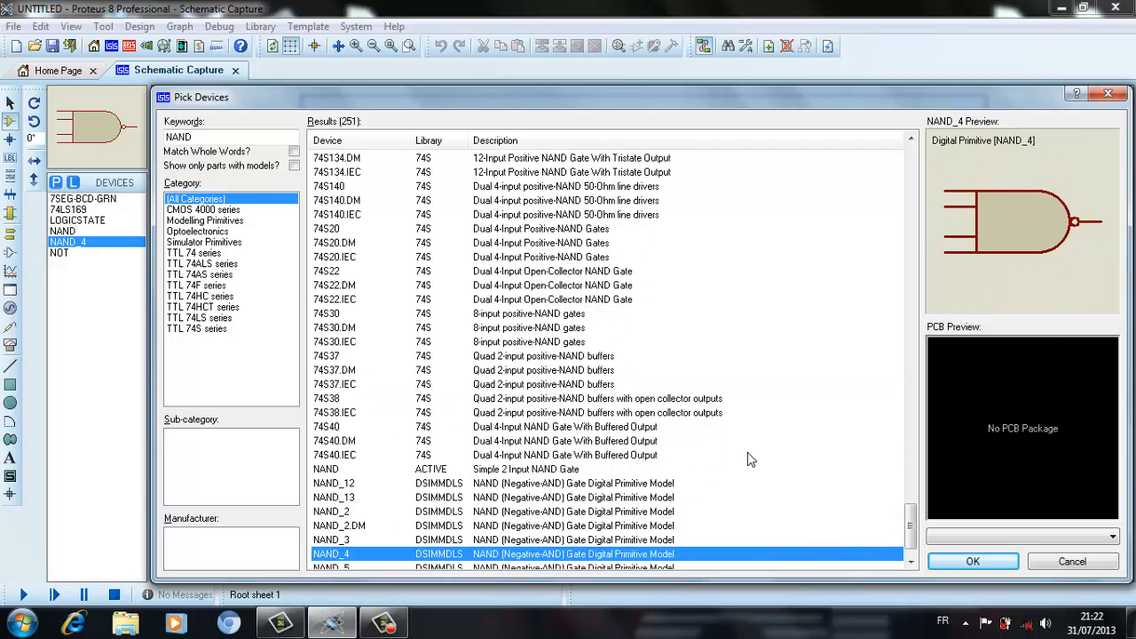
key(Up)
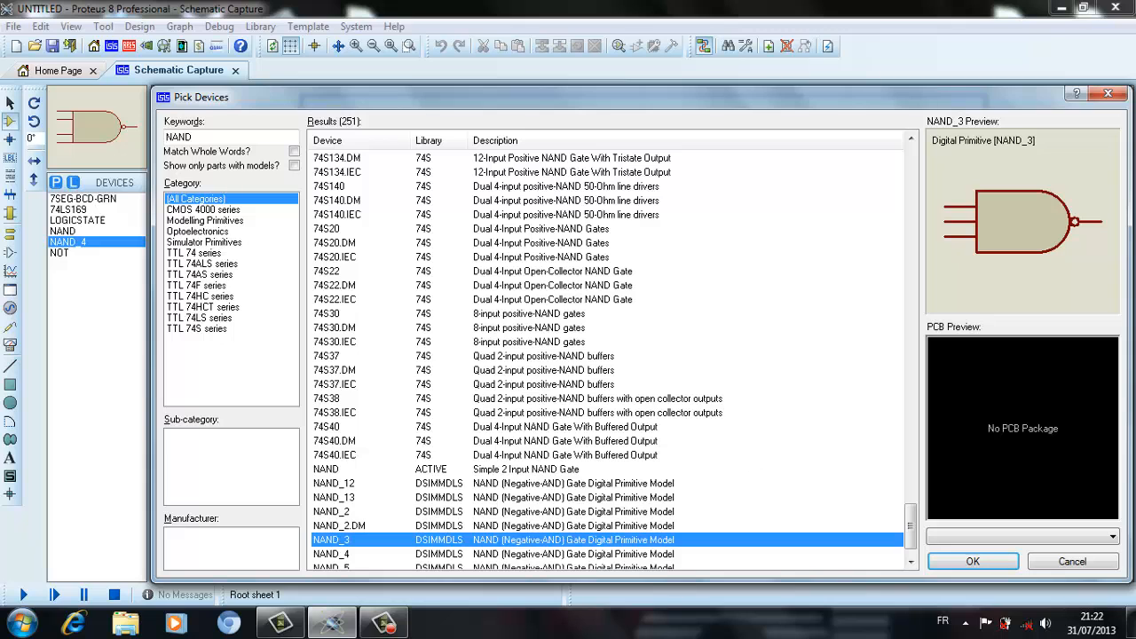
click(972, 561)
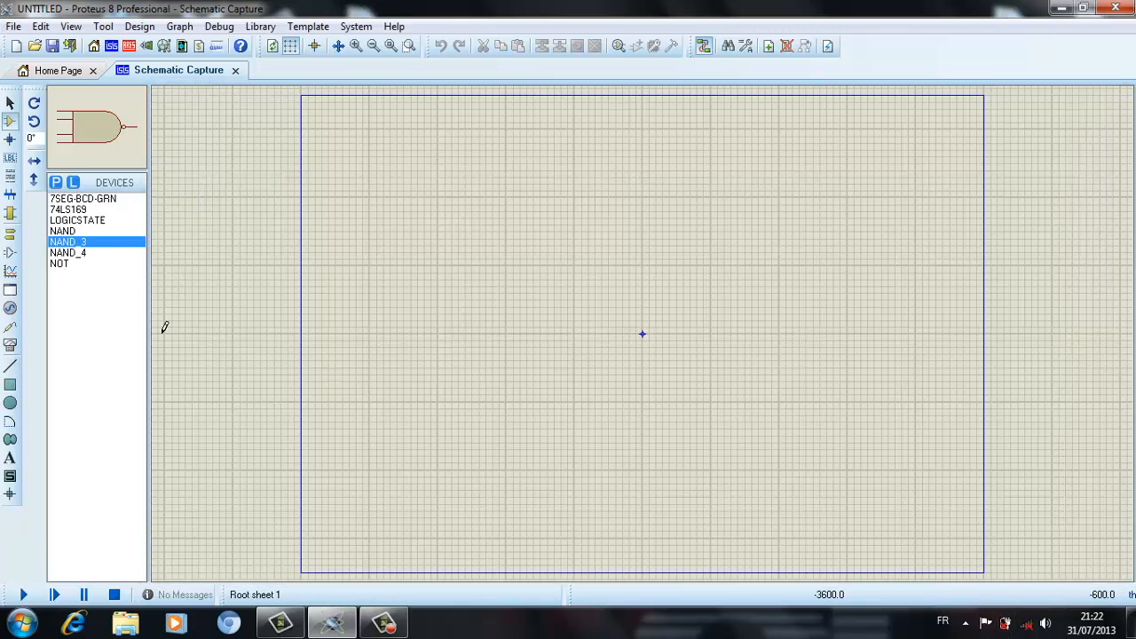
- Search the component library for NAND and add the five-input NAND_5 primitive to the device list
click(55, 182)
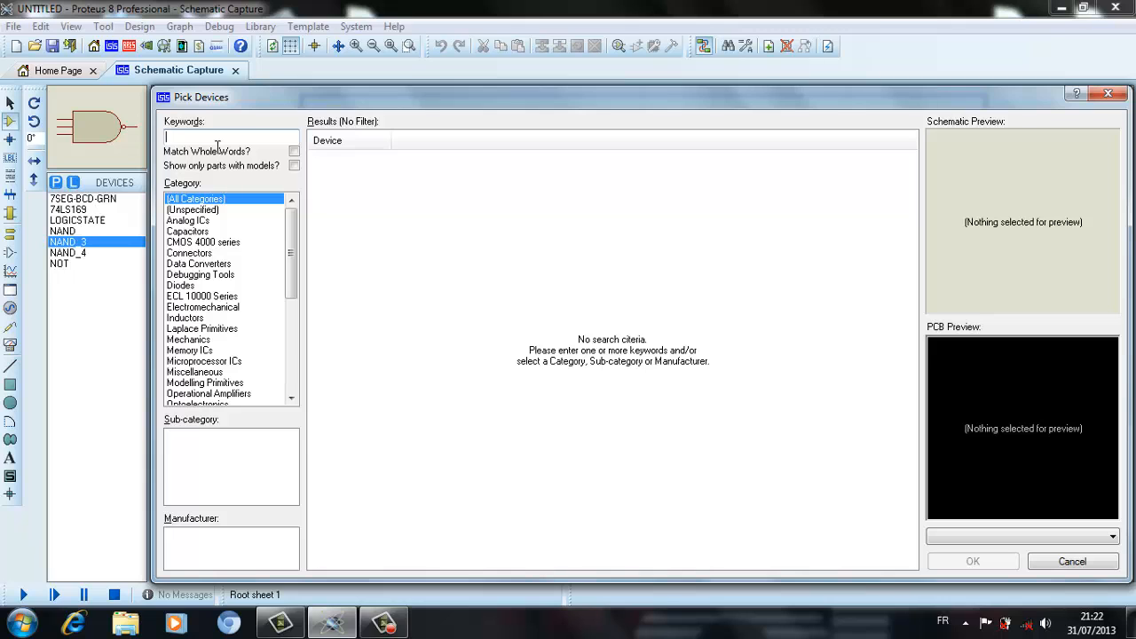
text(NAN)
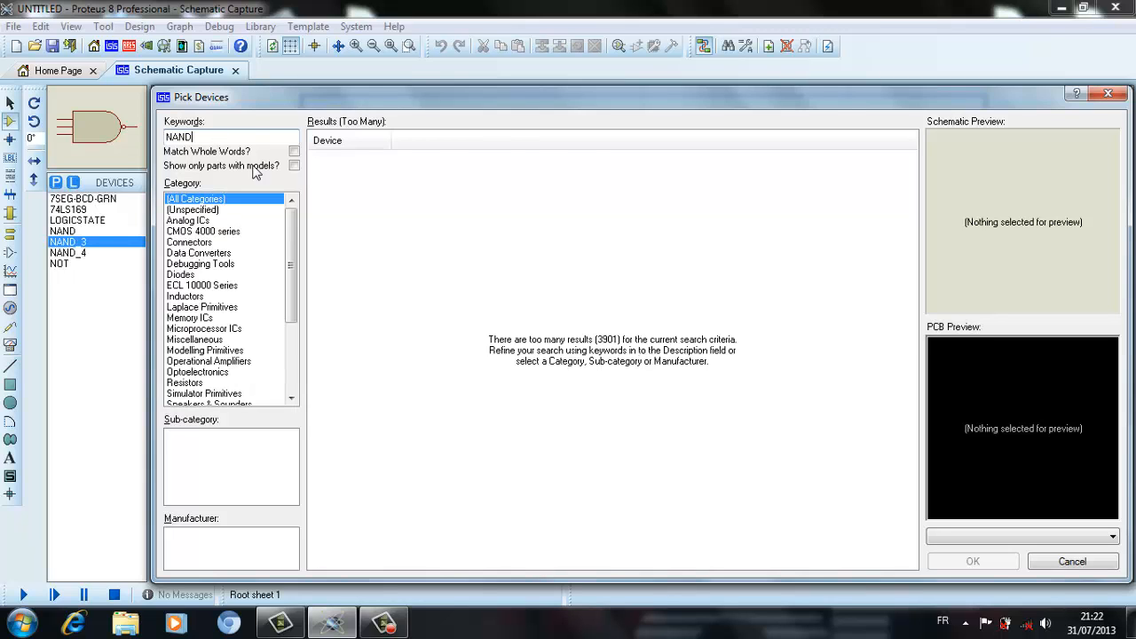
text(D)
click(422, 327)
key(Down)
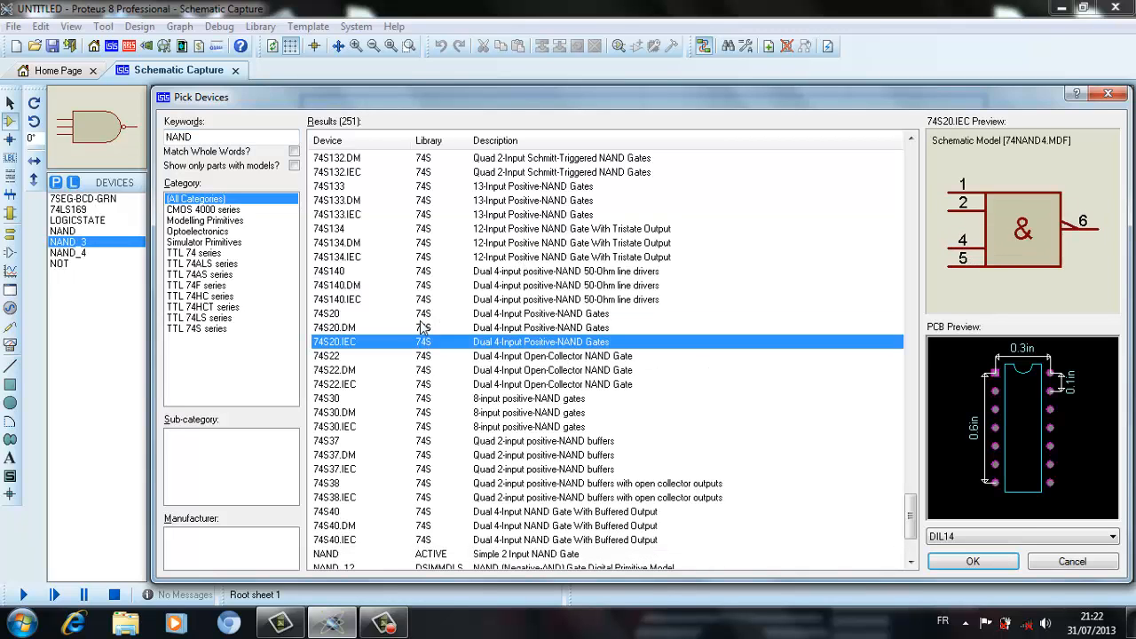
key(Down)
key(Down)
key(Down)
key(Down)
key(Down)
key(Down)
key(Down)
key(Down)
key(Down)
key(Down)
key(Down)
key(Down)
key(Down)
key(Down)
key(Down)
key(Down)
key(Down)
key(Down)
key(Down)
key(Down)
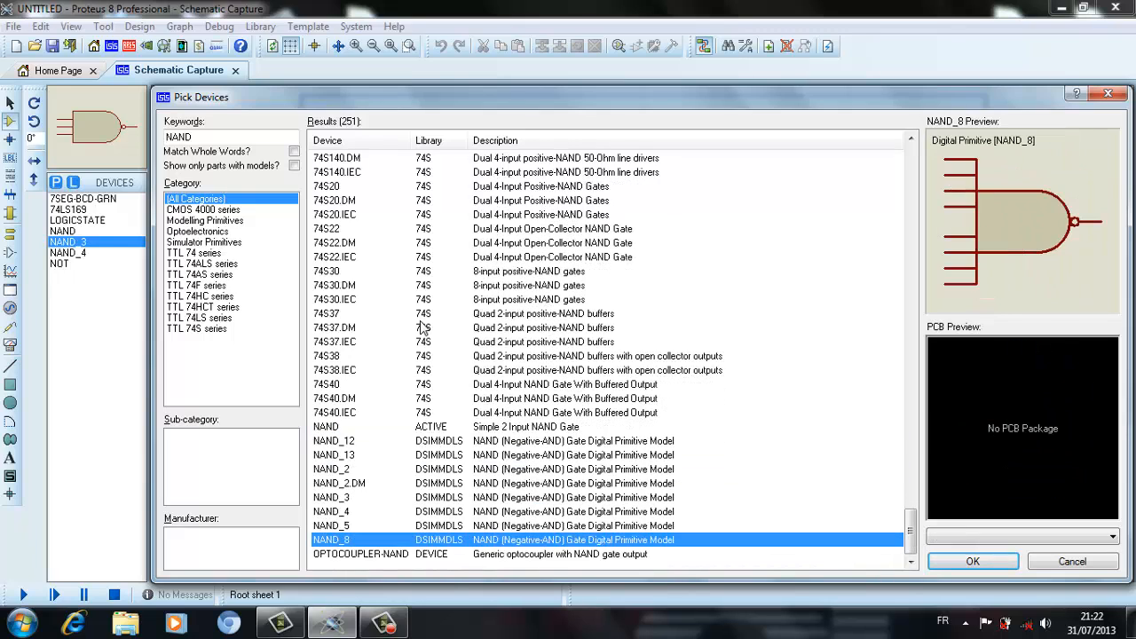
key(Up)
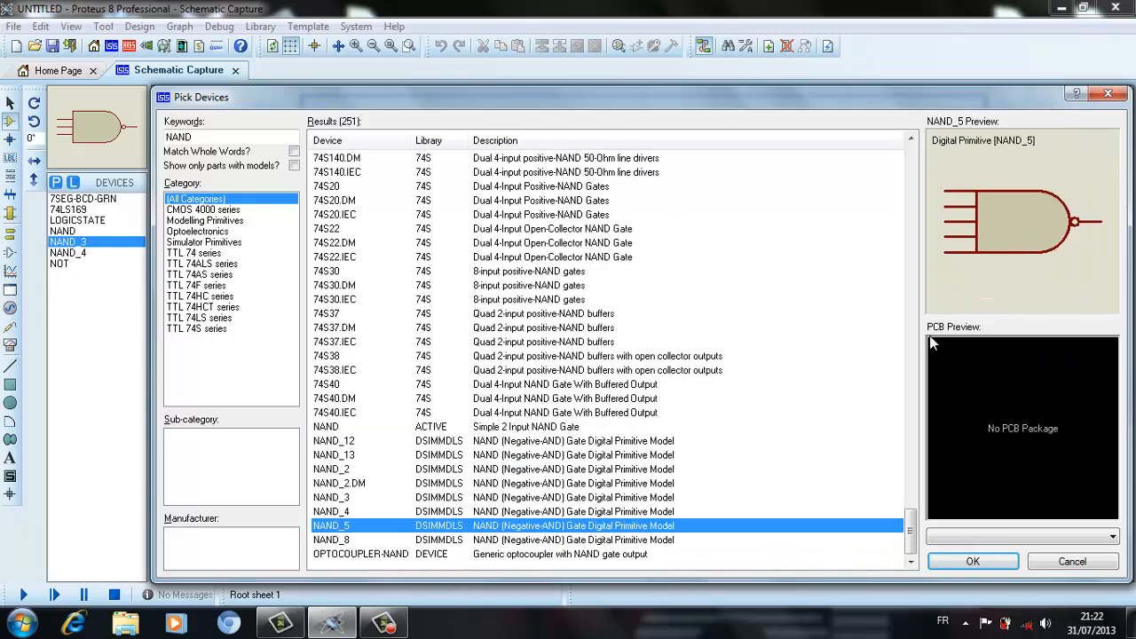
click(973, 562)
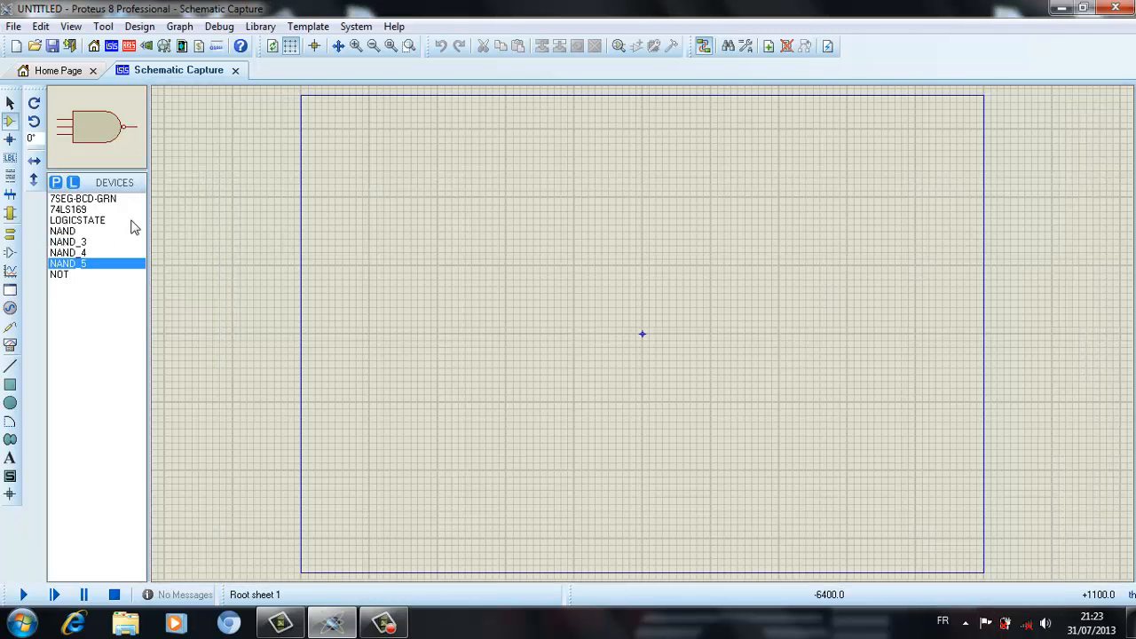
click(55, 182)
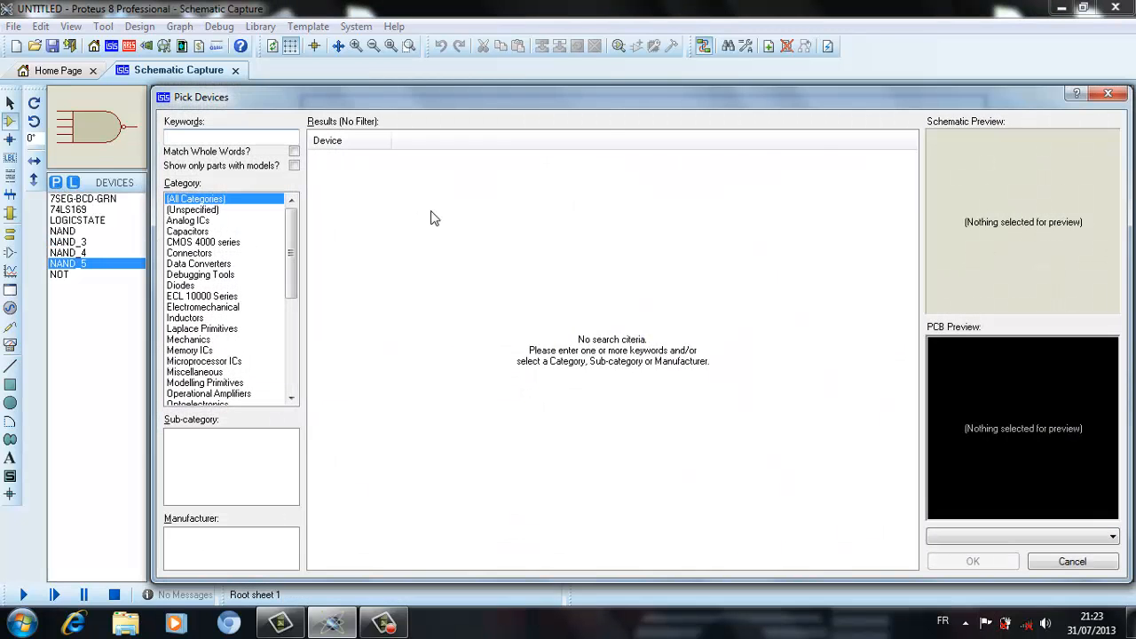
click(1108, 93)
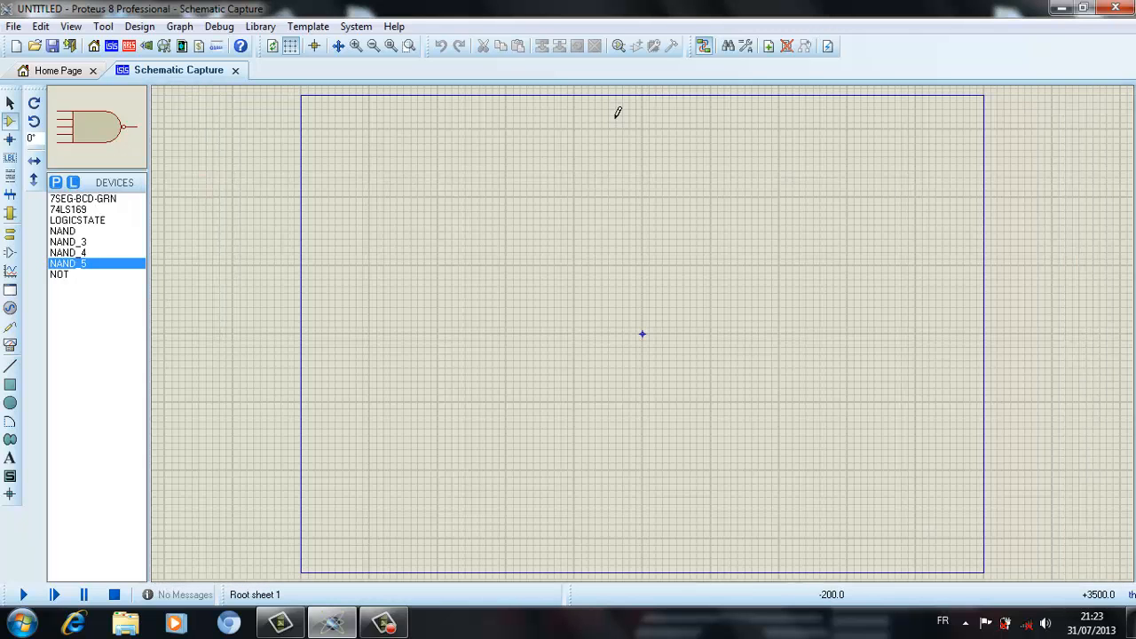
- Place the 74LS169 counter in the left half of the schematic sheet
click(71, 210)
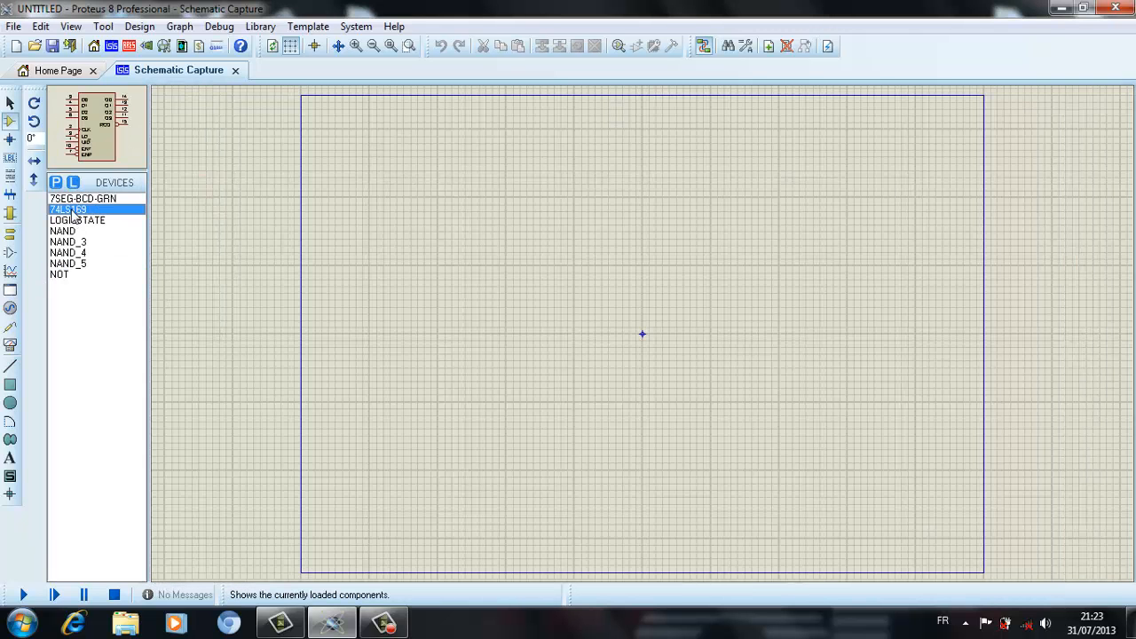
click(449, 275)
click(455, 315)
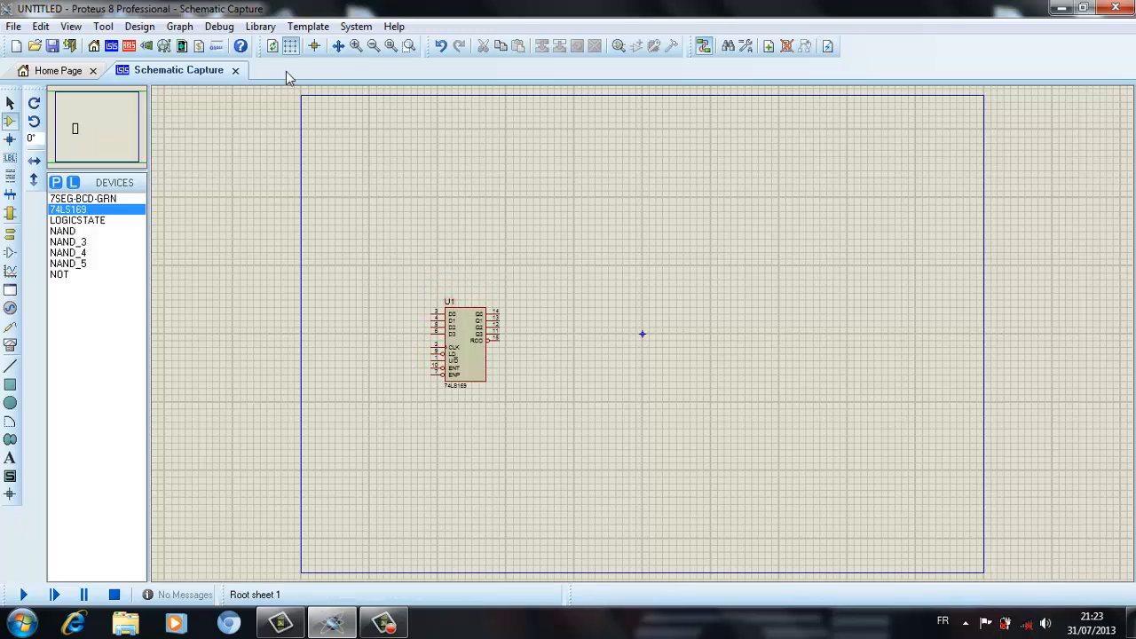
- Place the green 7SEG-BCD-GRN display above and to the right of the 74LS169 counter
click(353, 47)
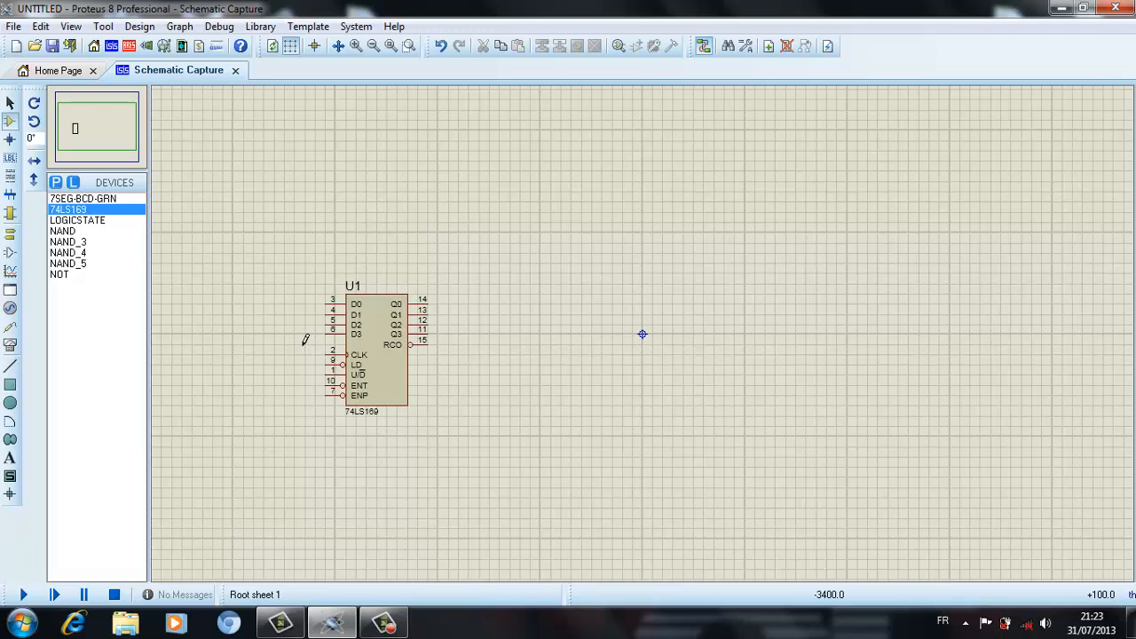
click(95, 199)
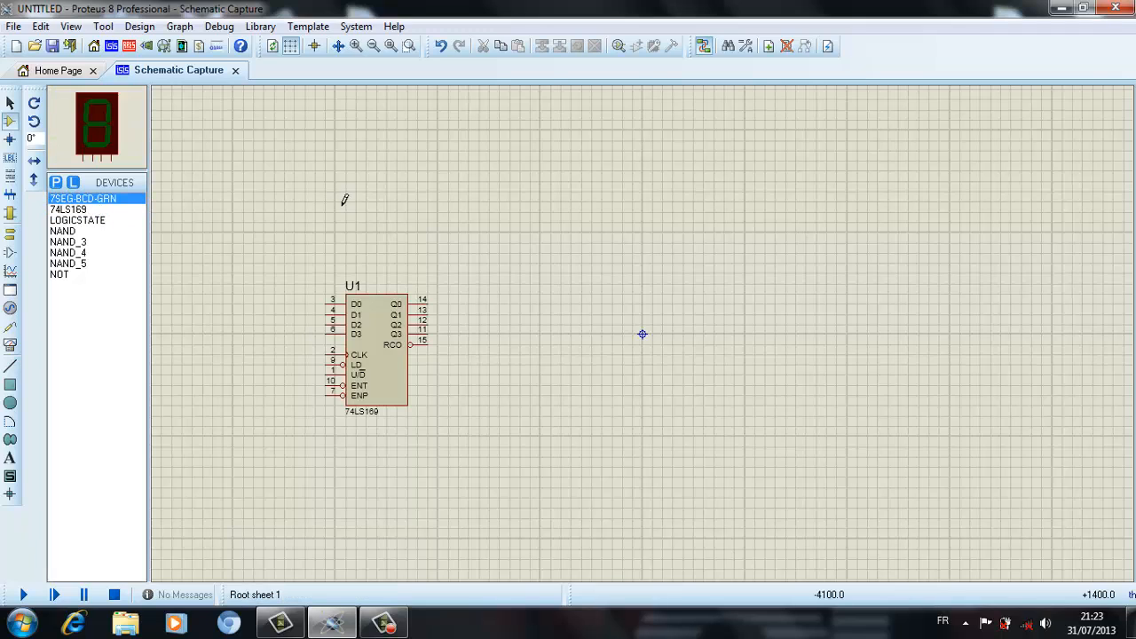
click(603, 160)
click(559, 133)
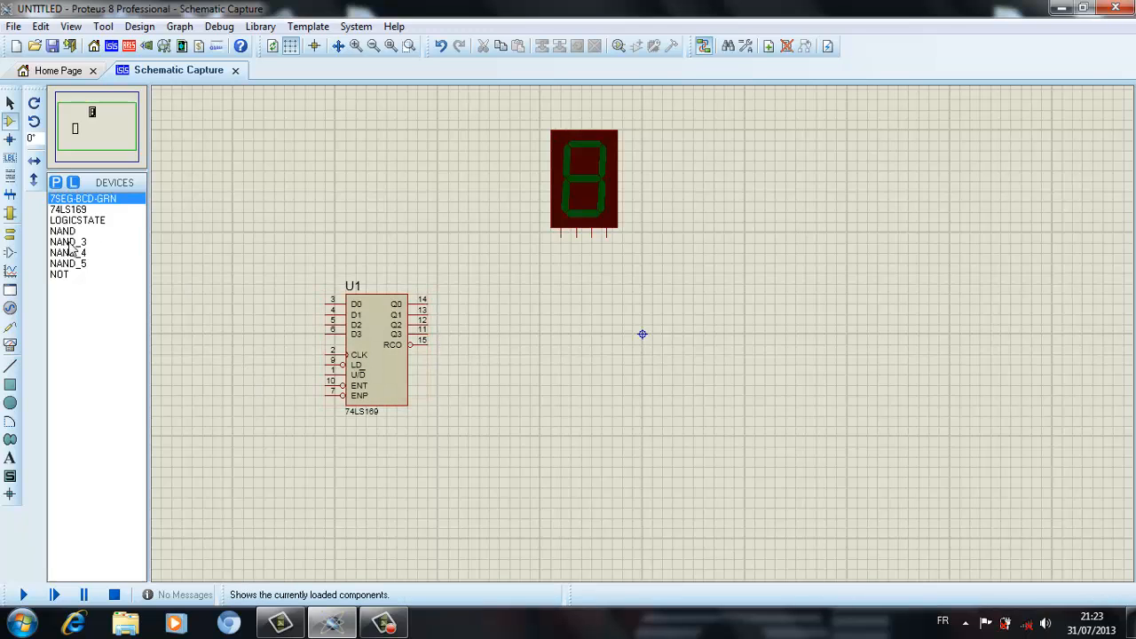
- Place three LOGICSTATE inputs in a column left of the counter, one level with D0 and two lower down
click(88, 220)
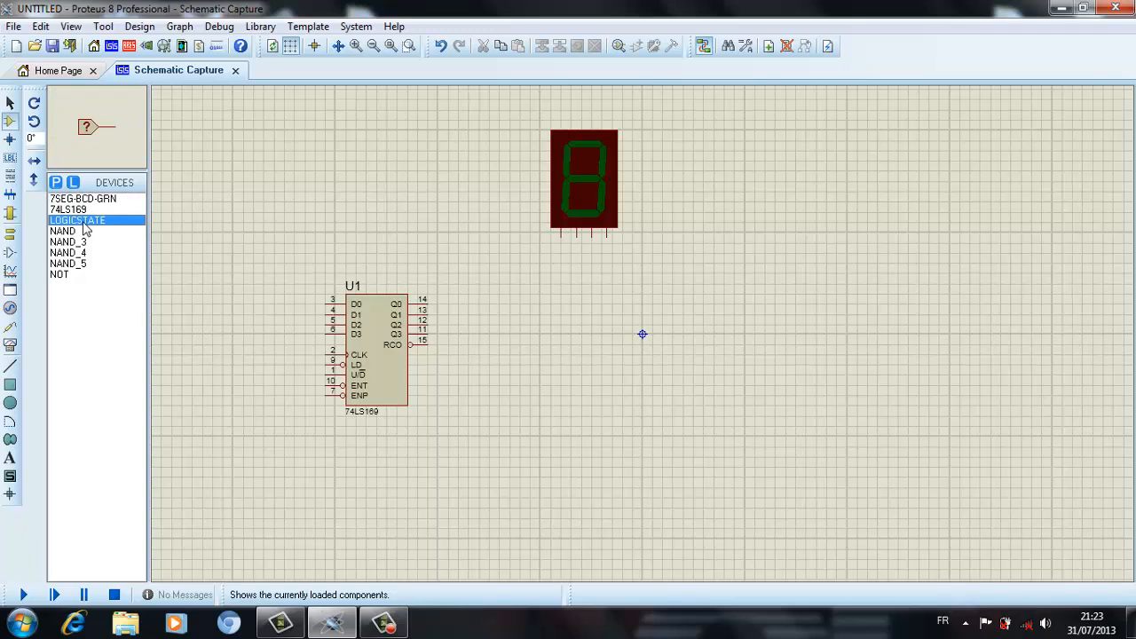
click(231, 314)
click(231, 312)
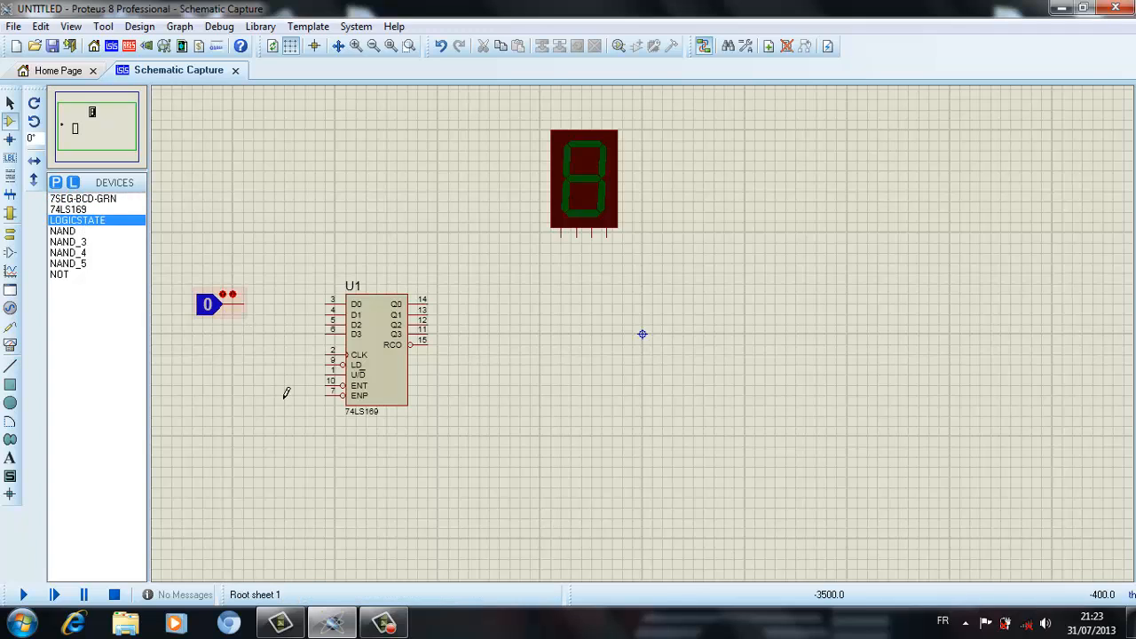
click(238, 453)
click(234, 455)
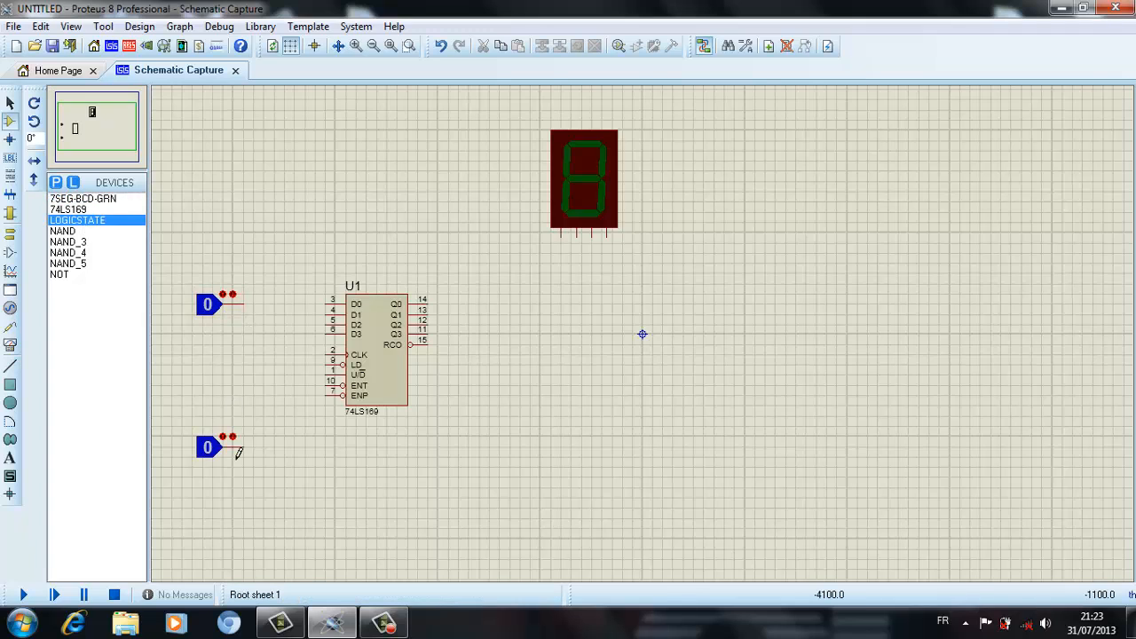
click(208, 395)
click(231, 404)
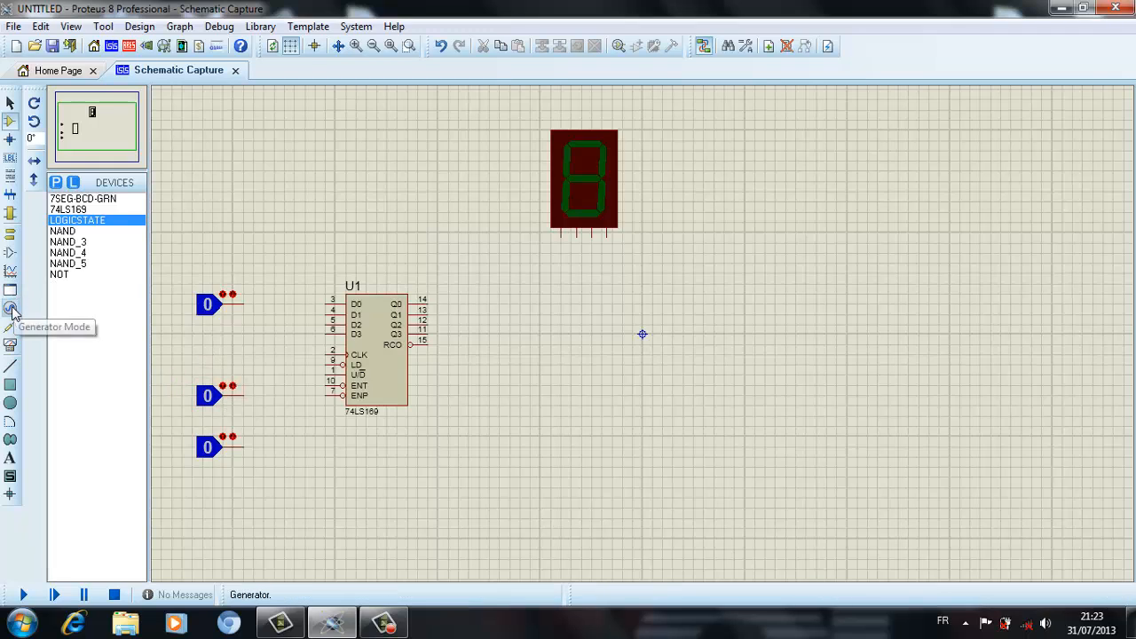
- Place a DCLOCK generator left of the counter and wire it to the CLK pin
click(12, 308)
click(69, 317)
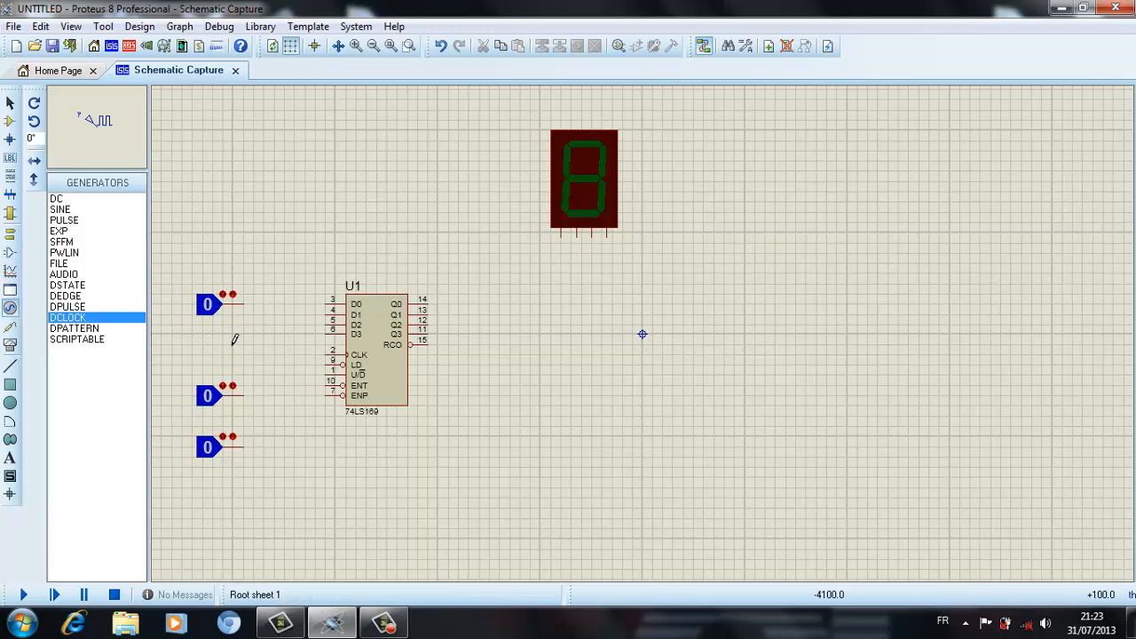
click(214, 366)
click(214, 366)
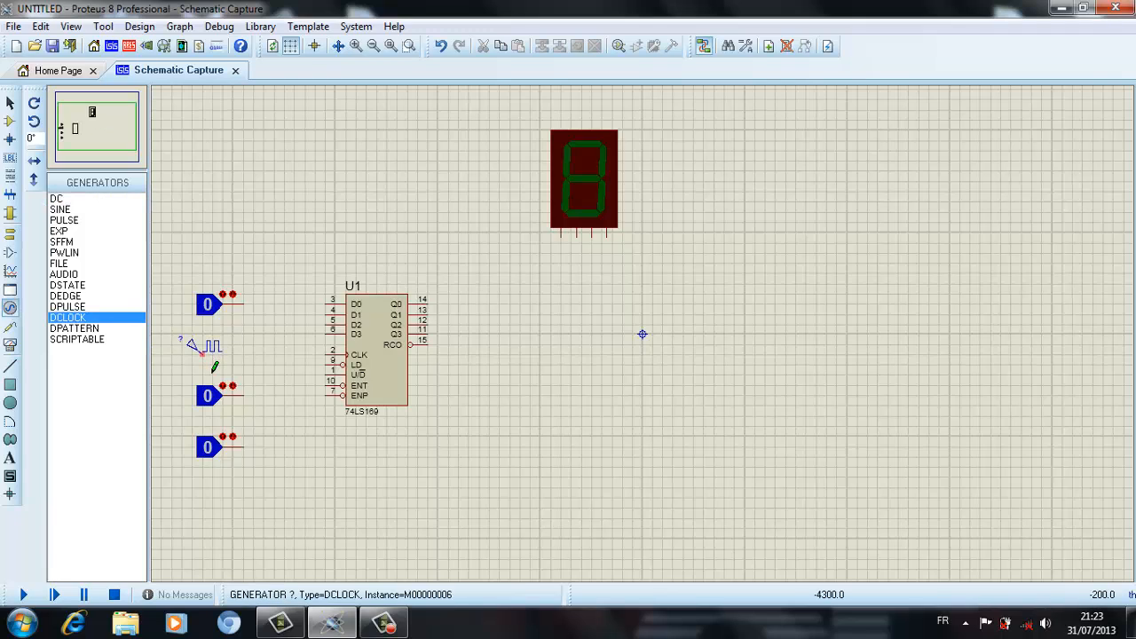
click(213, 355)
click(333, 355)
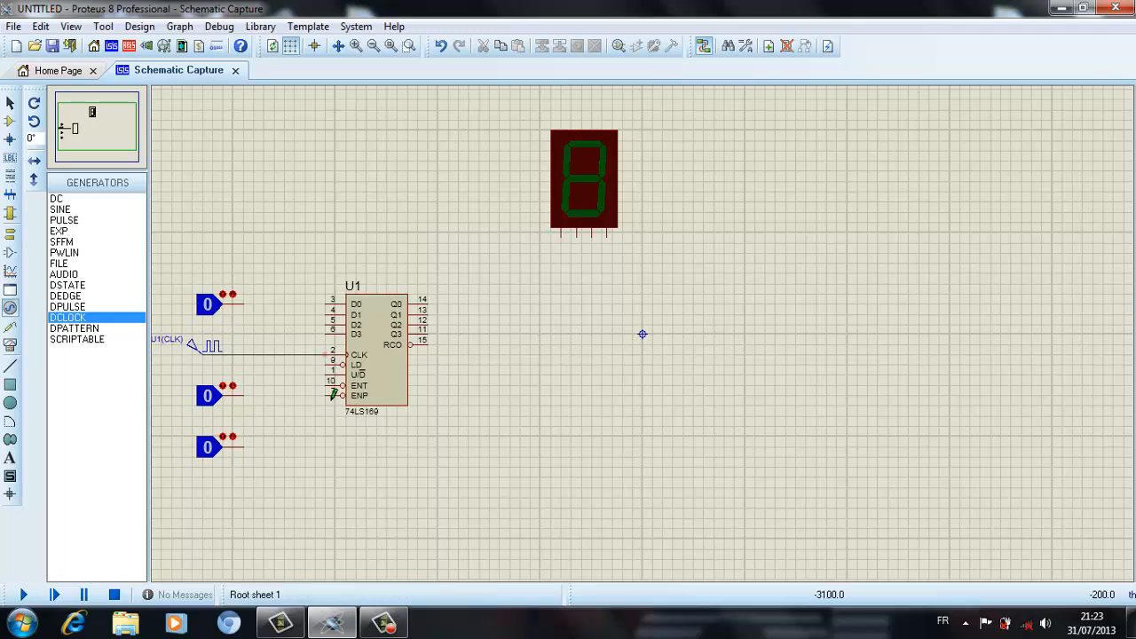
- Tie the counter's ENT and ENP pins to the lowest logic state and wire the middle logic state to the U/D pin
click(331, 386)
click(331, 396)
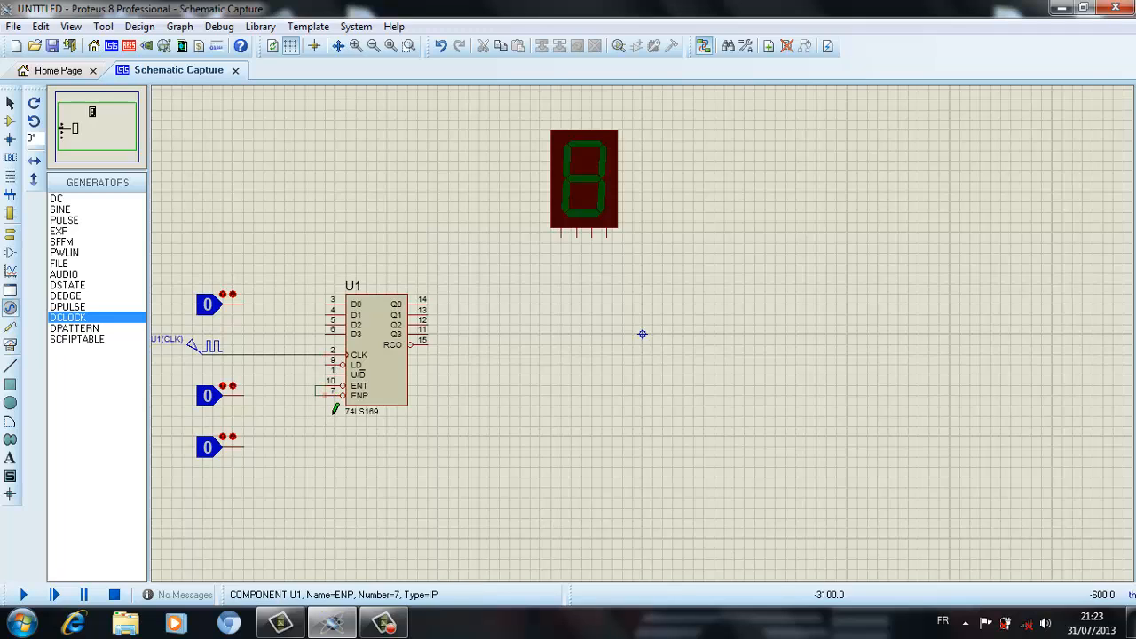
click(247, 449)
click(317, 395)
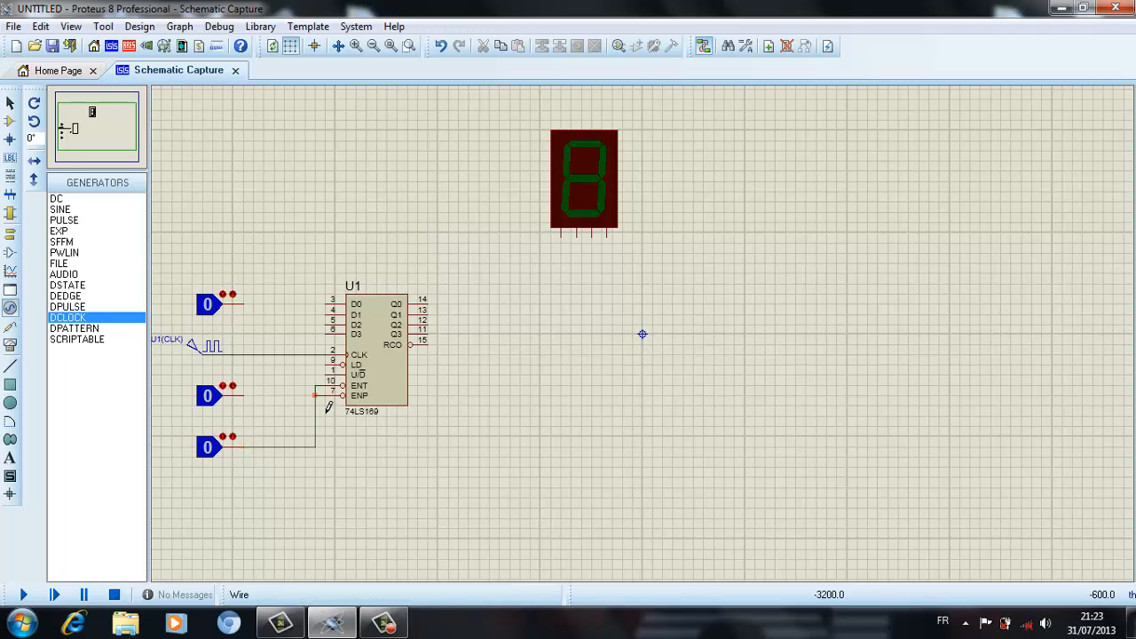
click(245, 395)
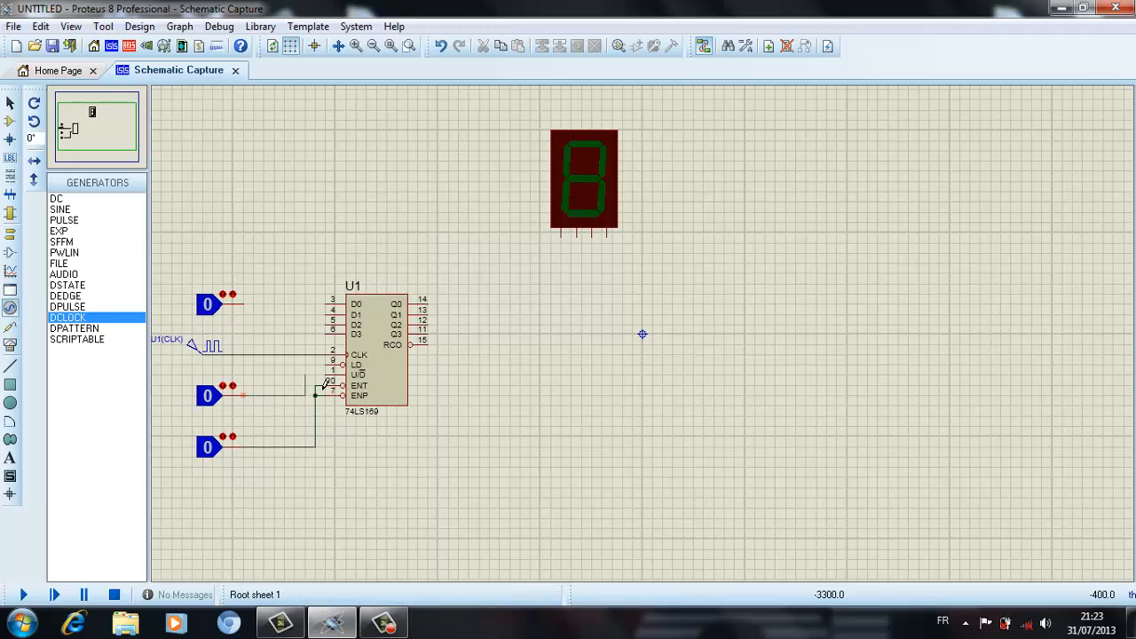
click(337, 384)
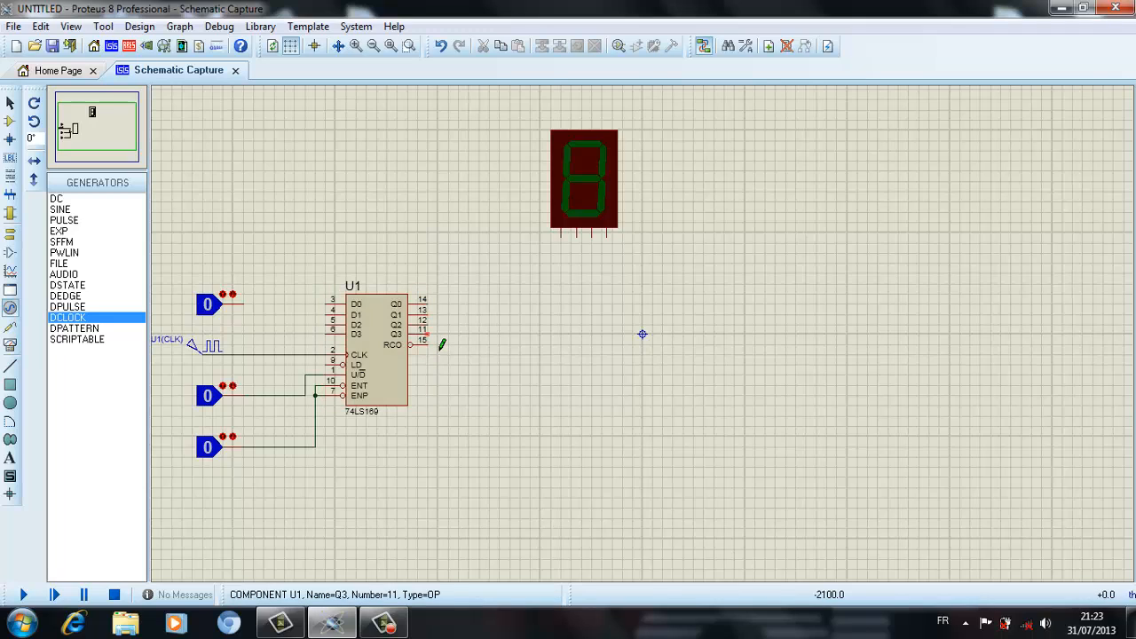
- Wire counter outputs Q3, Q2, Q1 and Q0 to the seven-segment display's four pins in order from left to right
click(441, 344)
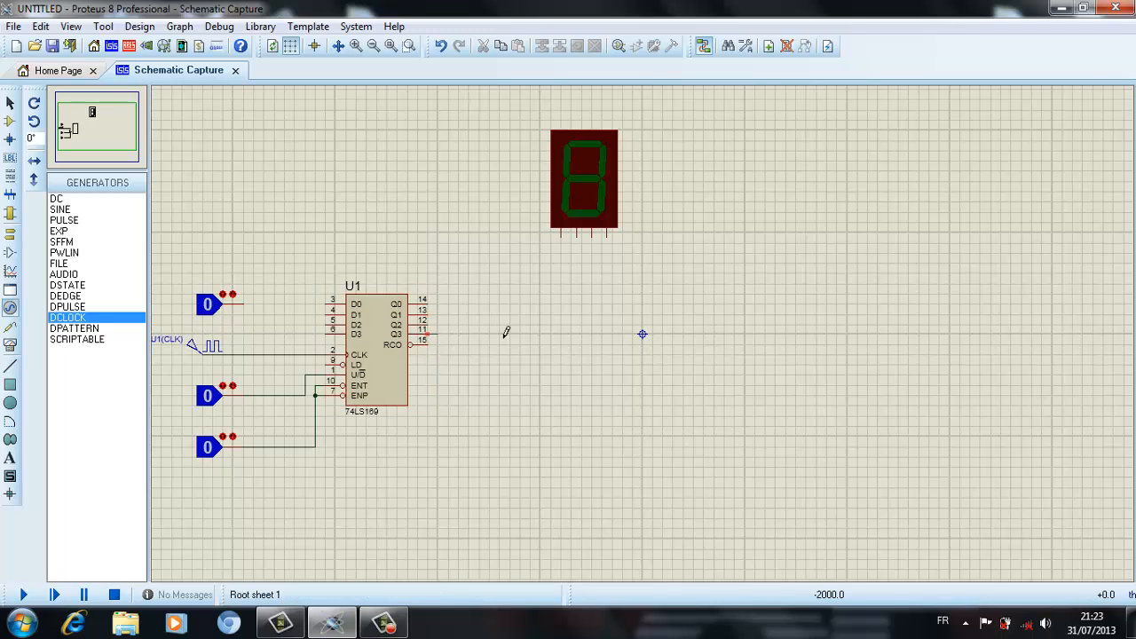
click(573, 252)
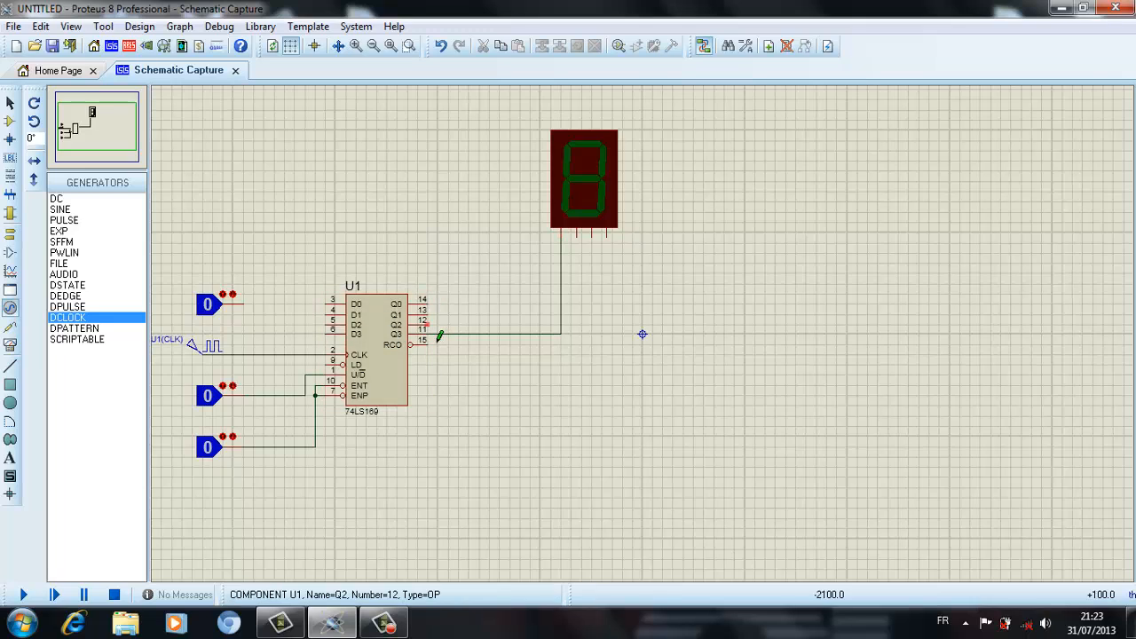
click(439, 335)
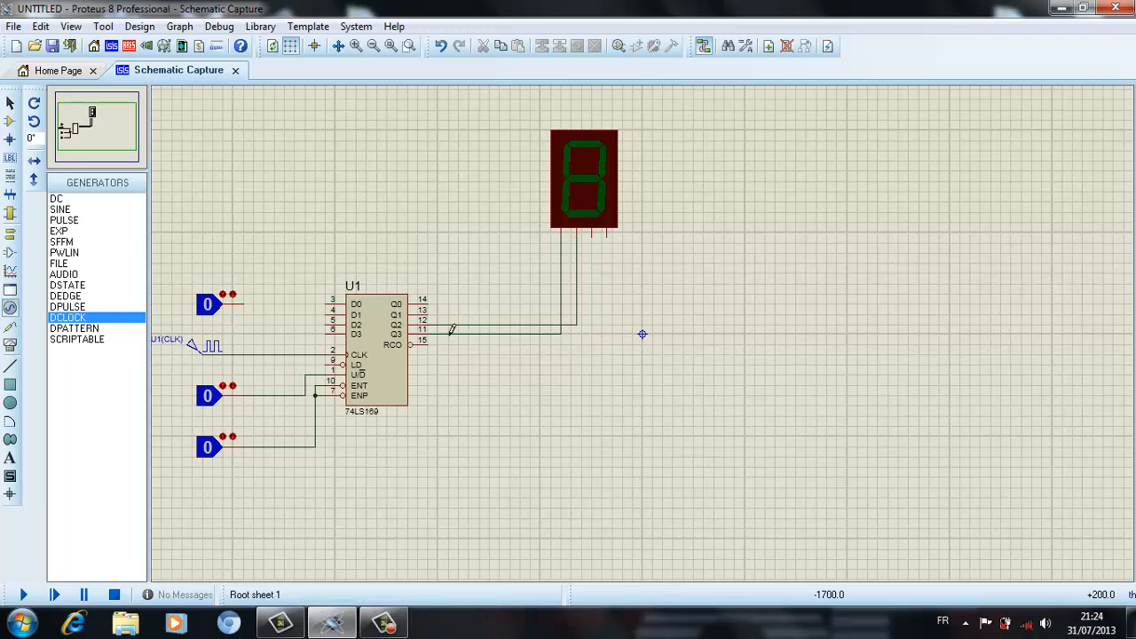
click(430, 316)
click(603, 251)
click(437, 316)
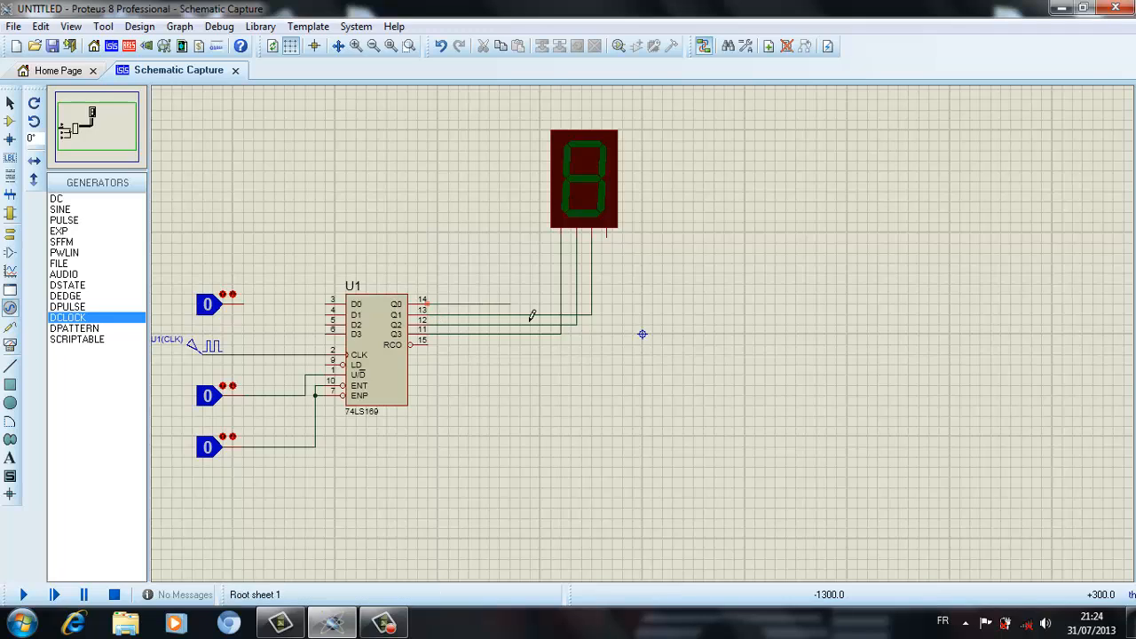
click(606, 234)
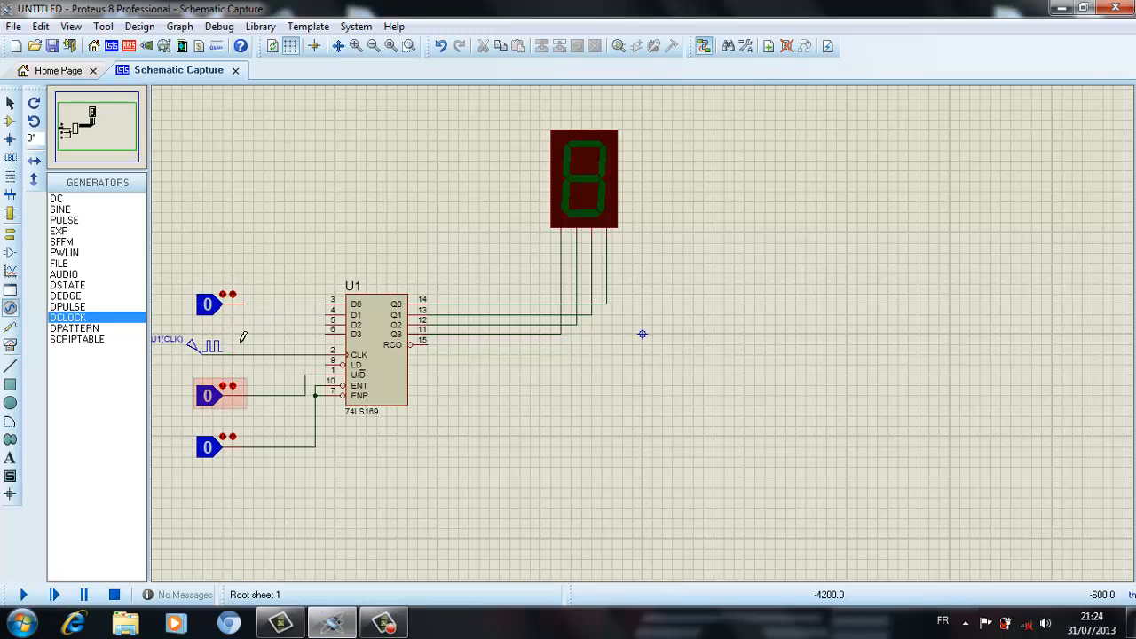
- Connect the upper logic state to all four counter data inputs D0, D1, D2 and D3
click(243, 304)
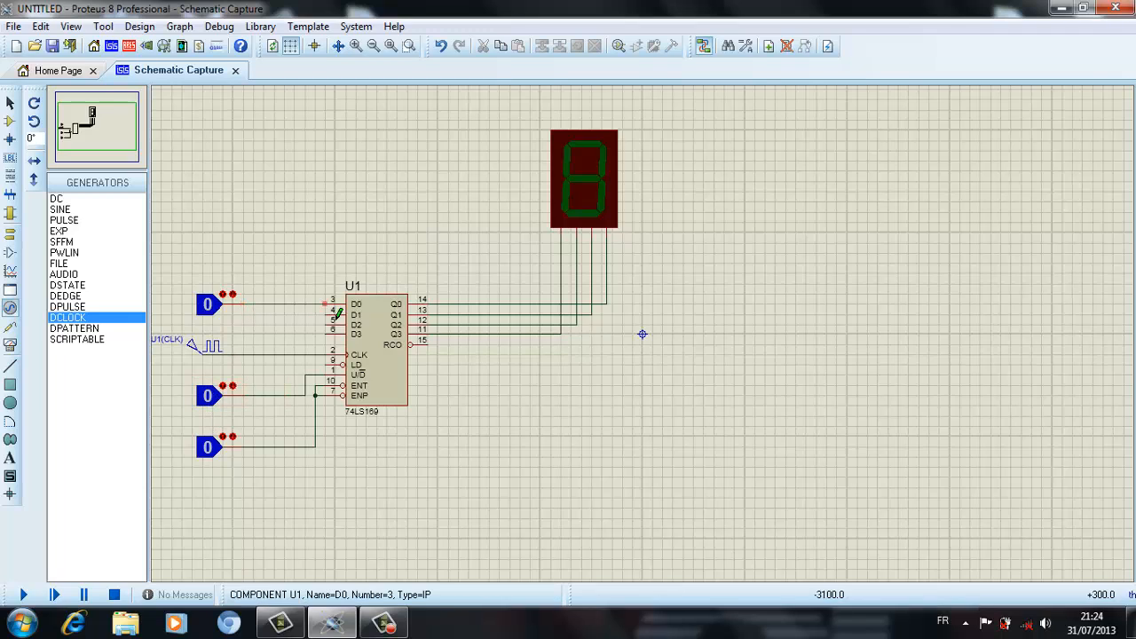
click(338, 309)
click(338, 343)
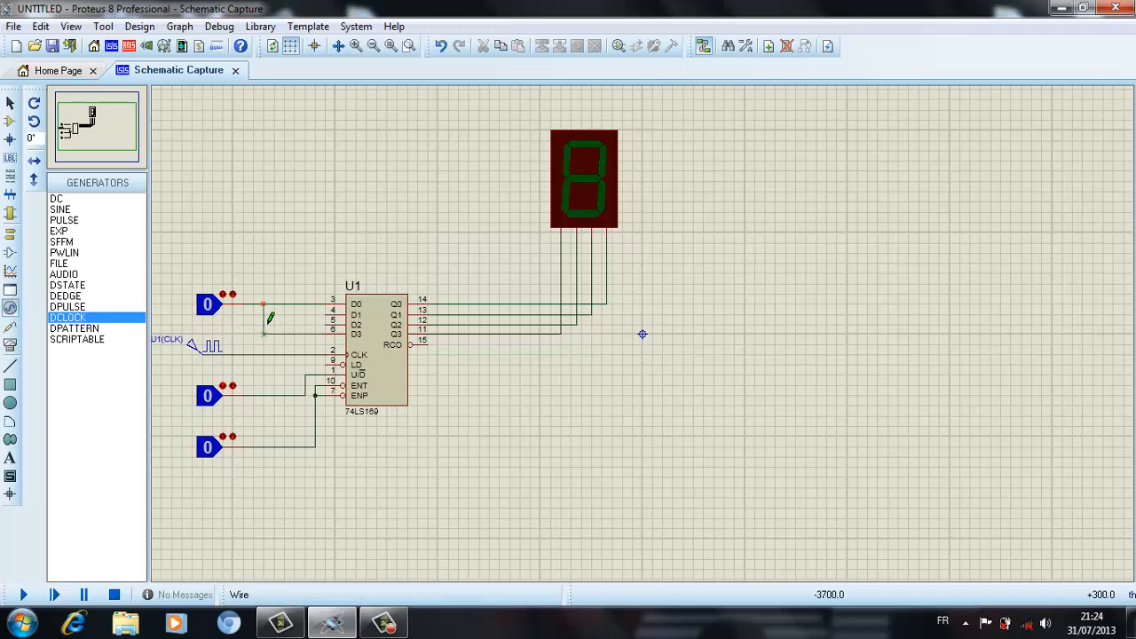
click(263, 304)
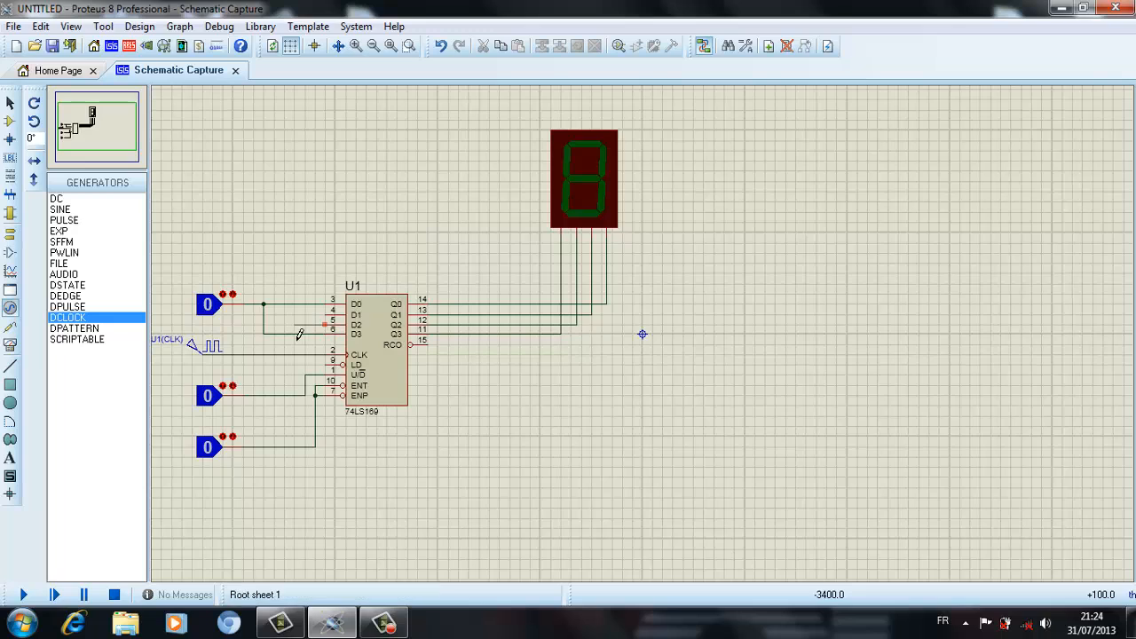
click(338, 317)
click(264, 315)
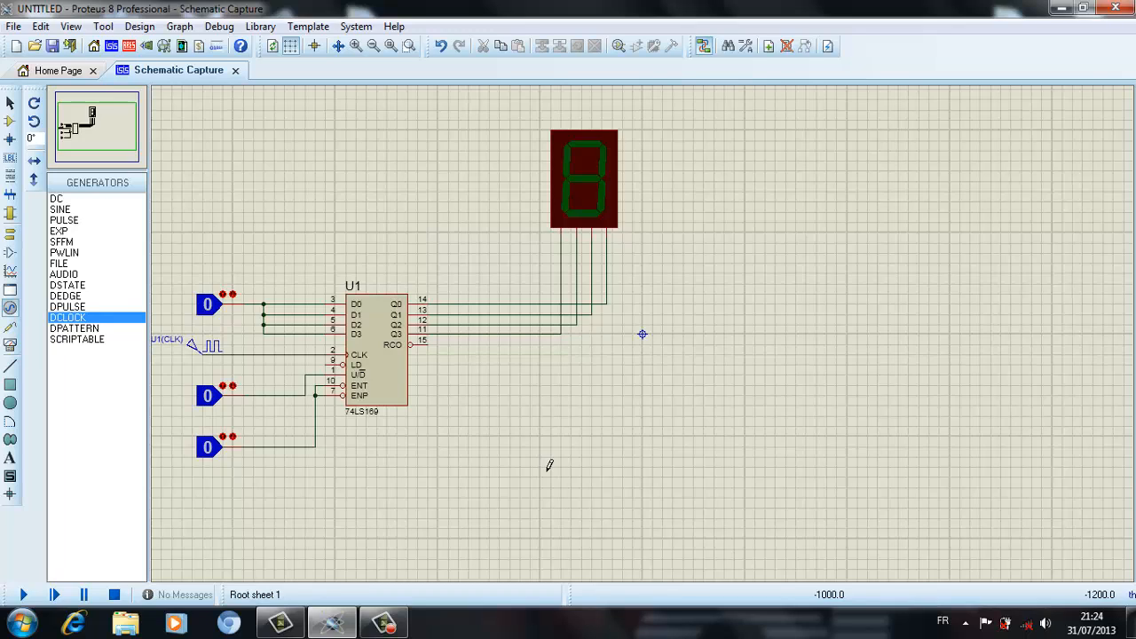
- Place a three-input NAND_3 gate rotated 180 degrees below and to the right of the counter
click(11, 122)
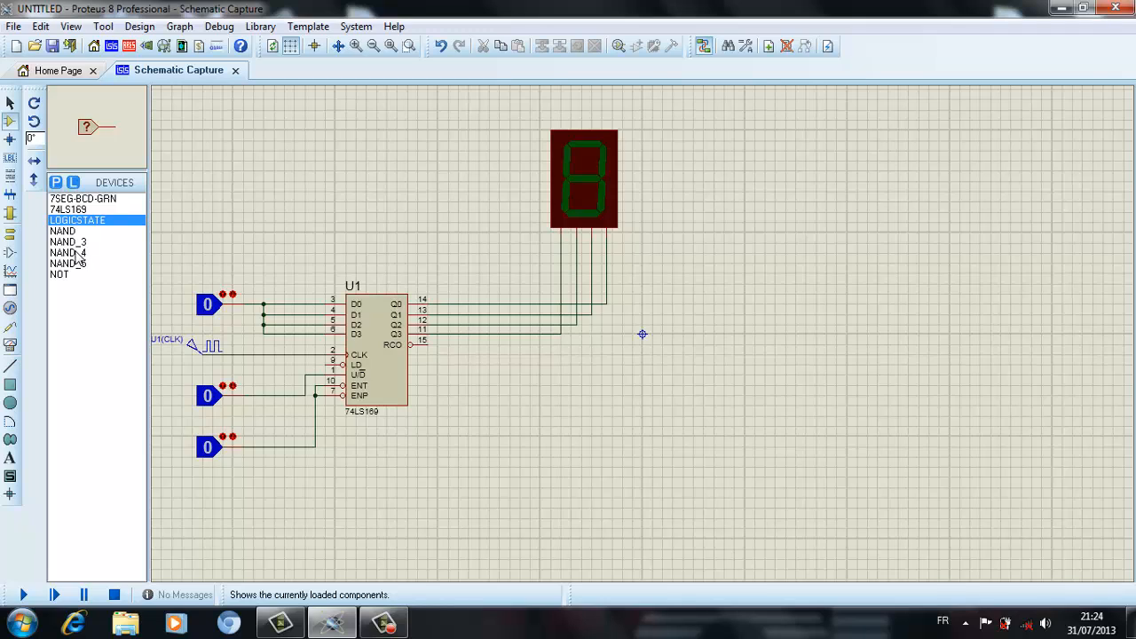
click(71, 242)
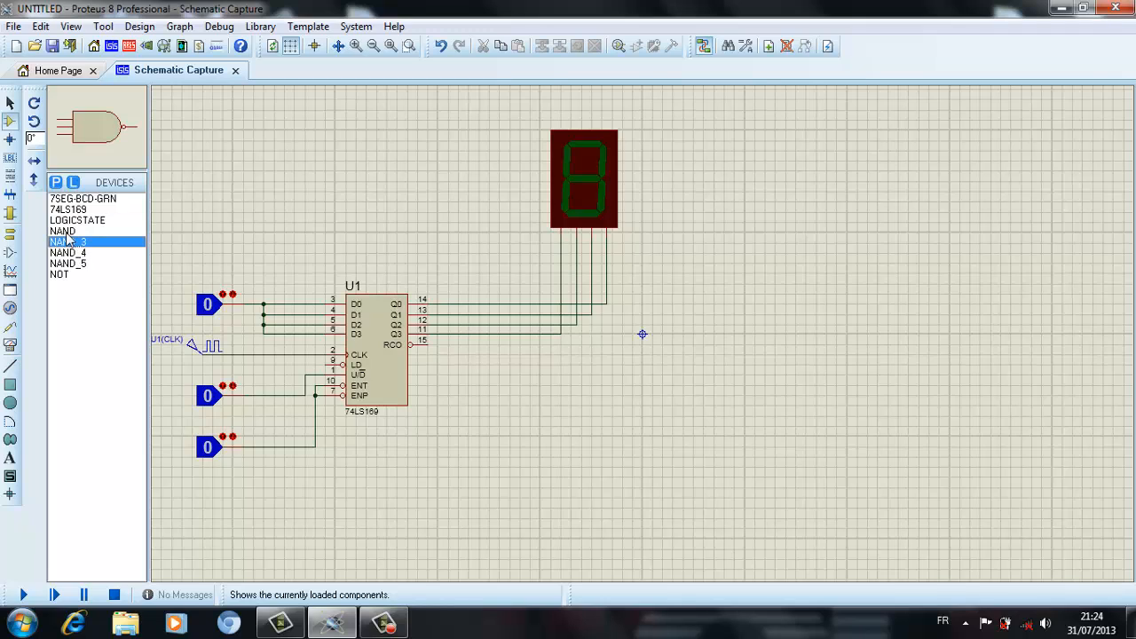
click(34, 104)
click(35, 103)
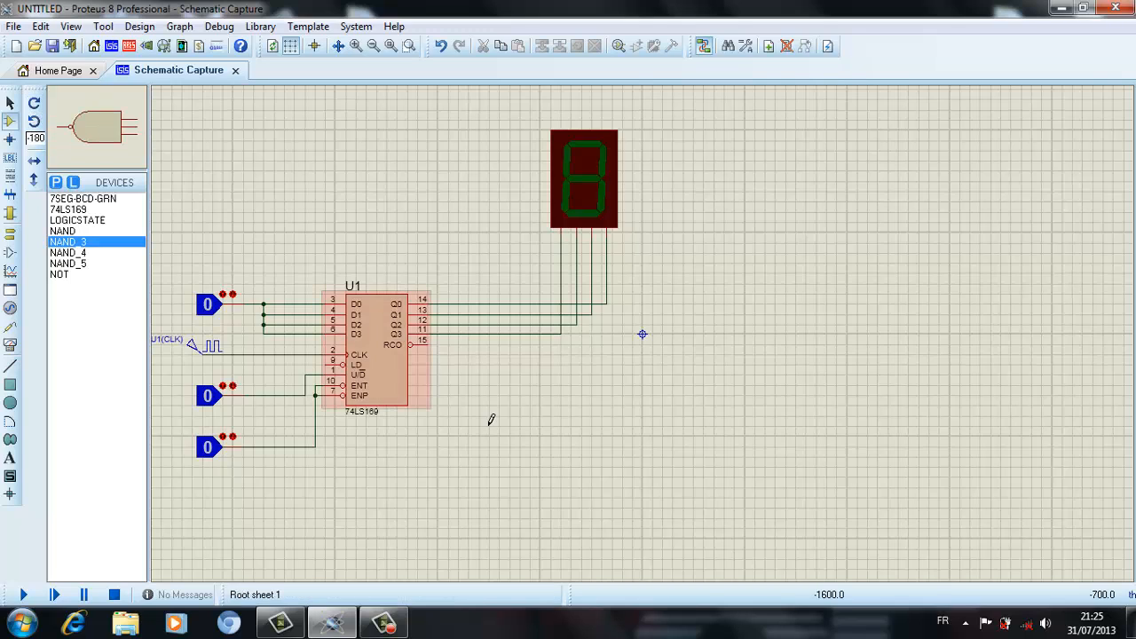
click(519, 502)
click(521, 507)
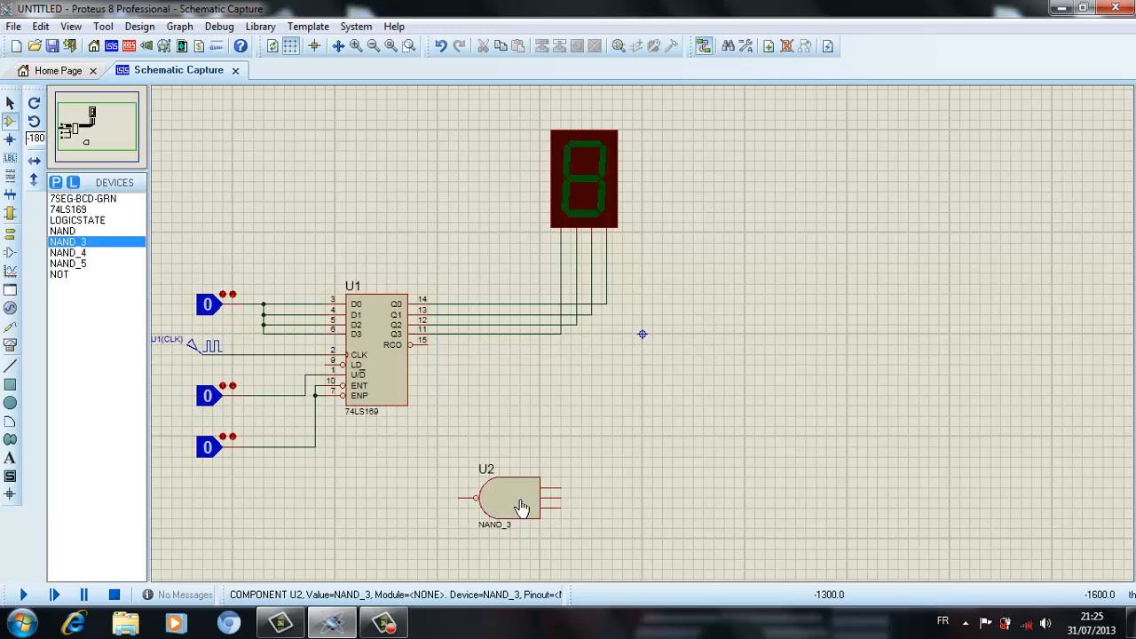
- Wire the NAND_3 gate's inputs to counter outputs Q2, Q1 and Q0 and its output to the counter's LD pin
click(561, 487)
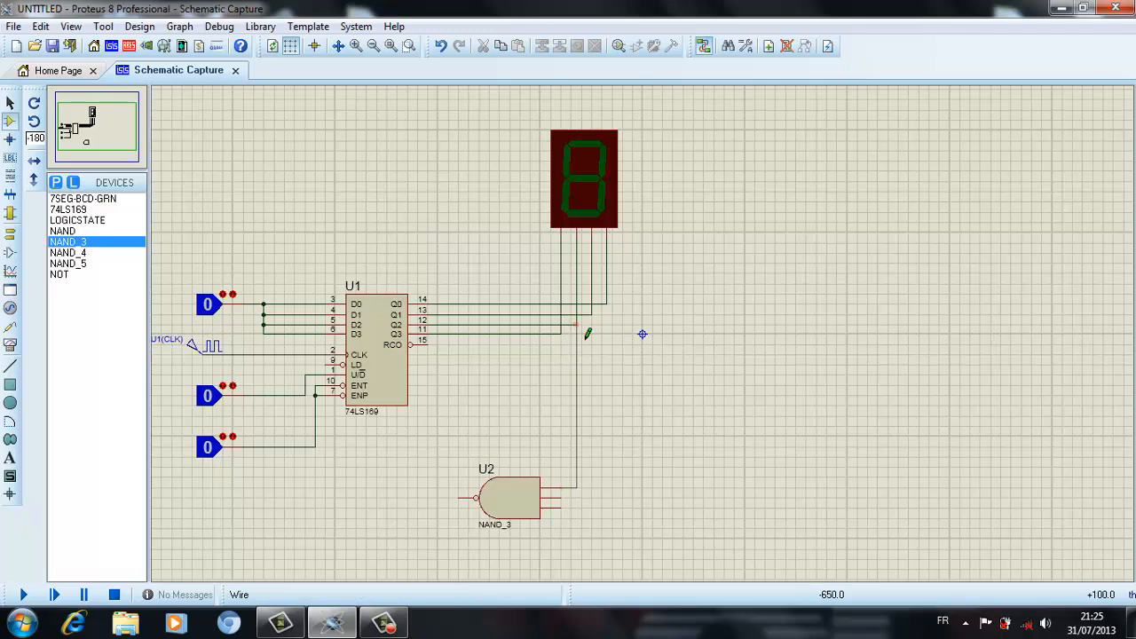
click(577, 325)
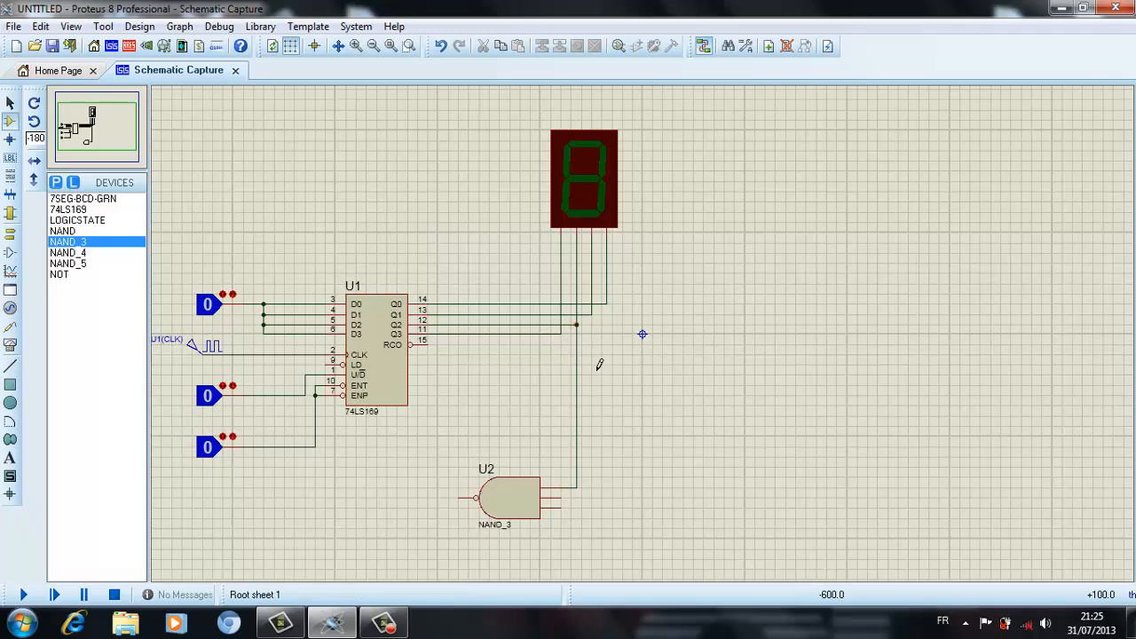
click(563, 496)
click(591, 314)
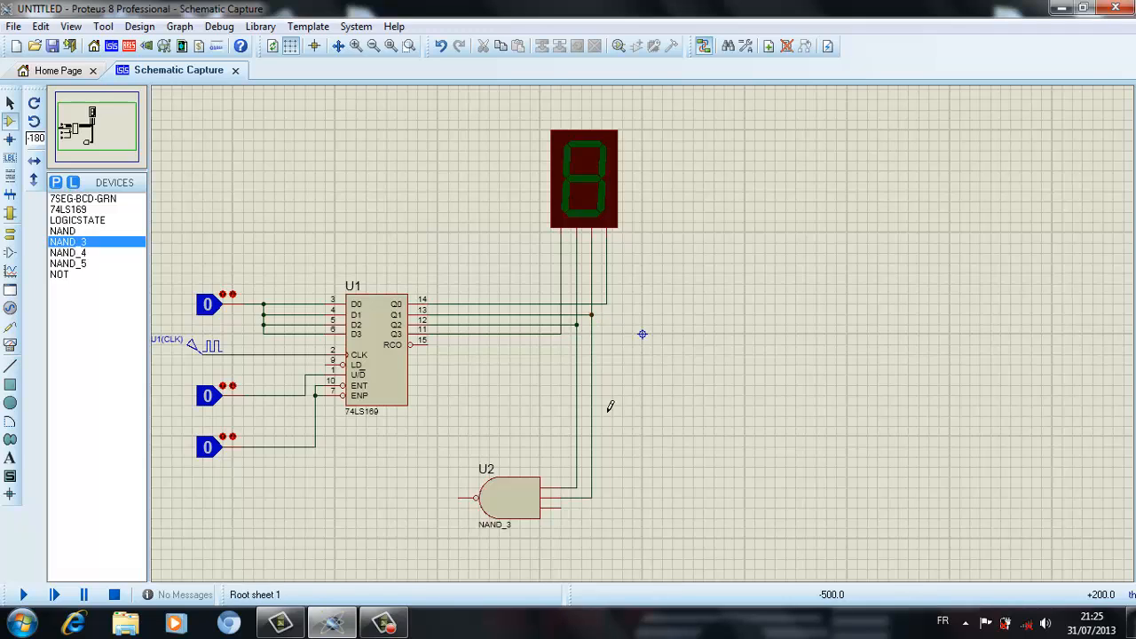
click(562, 508)
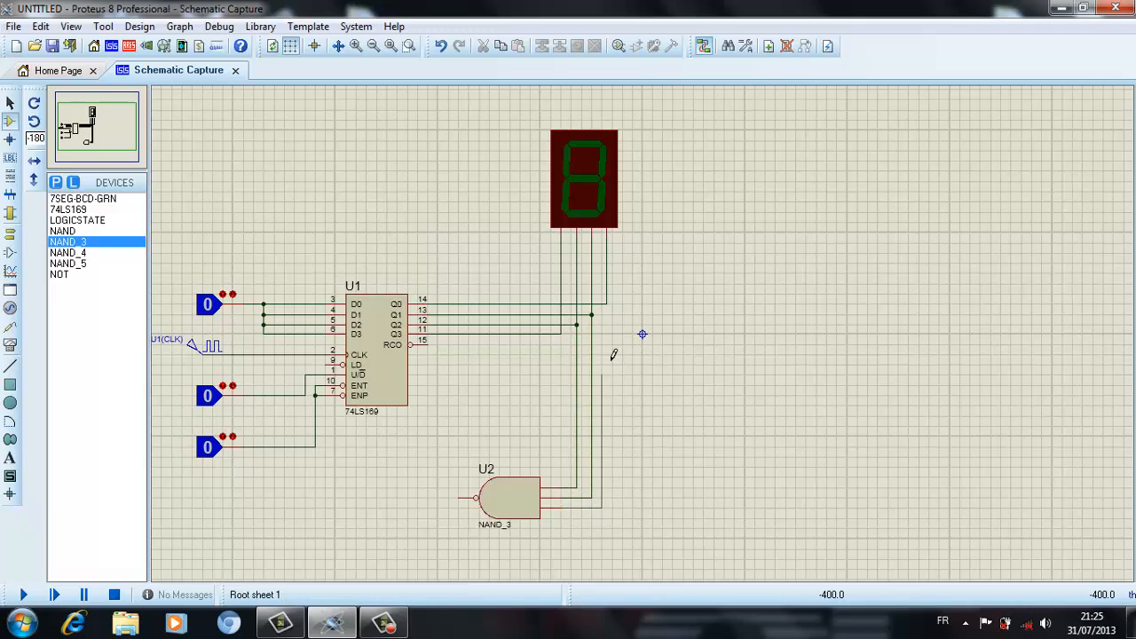
click(606, 303)
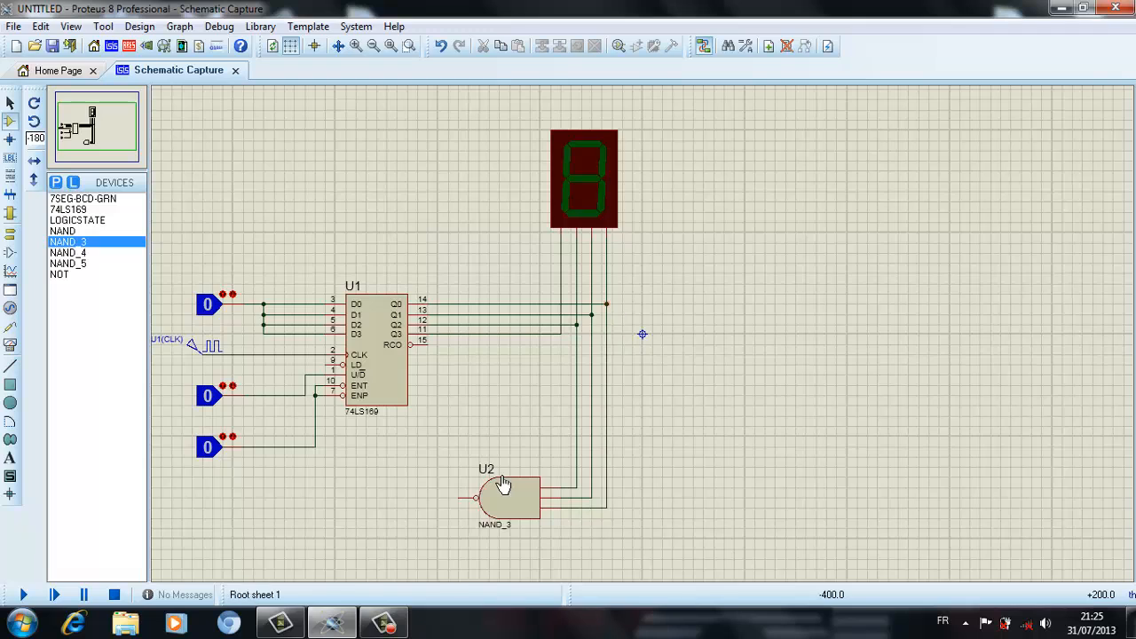
click(468, 507)
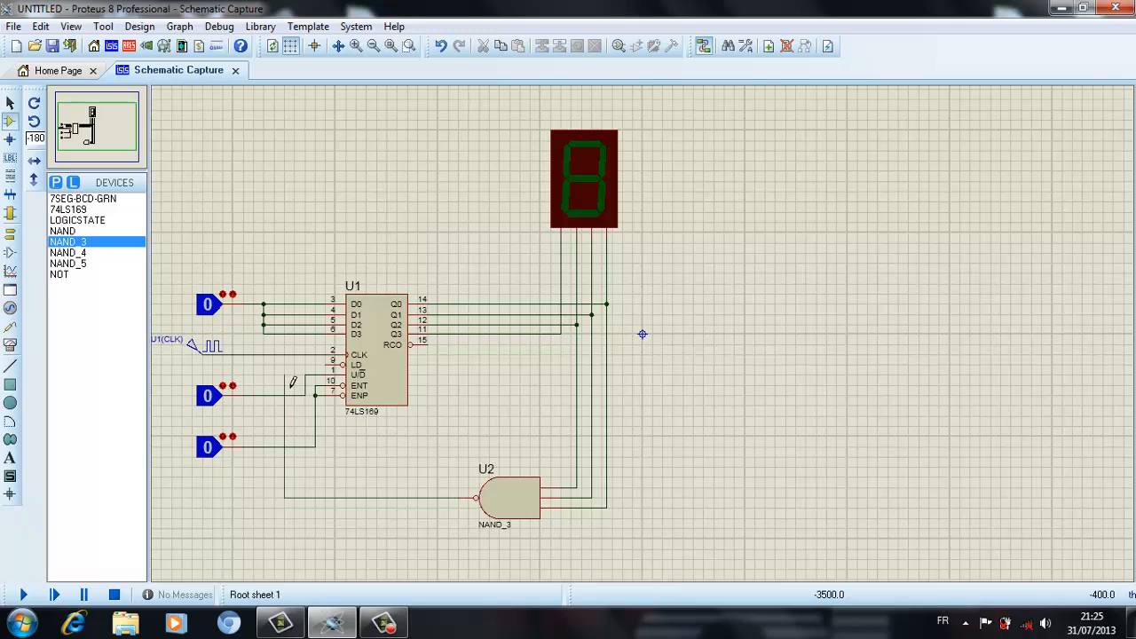
click(341, 366)
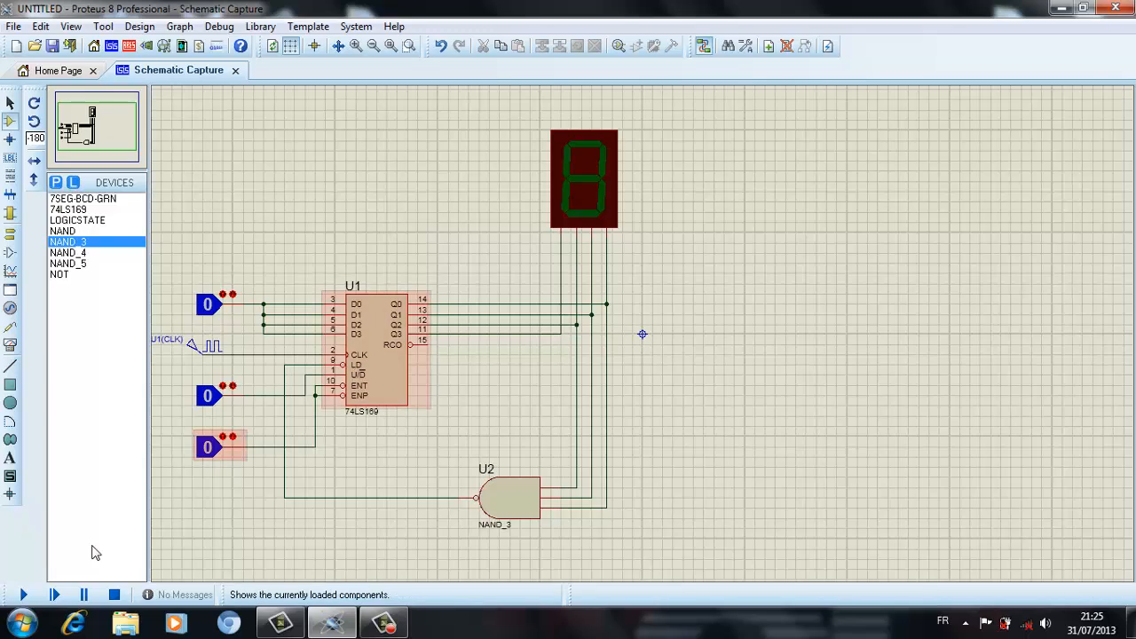
- Run the simulation, switch the U/D logic state to 1 to watch the count, and stop the simulation
click(14, 601)
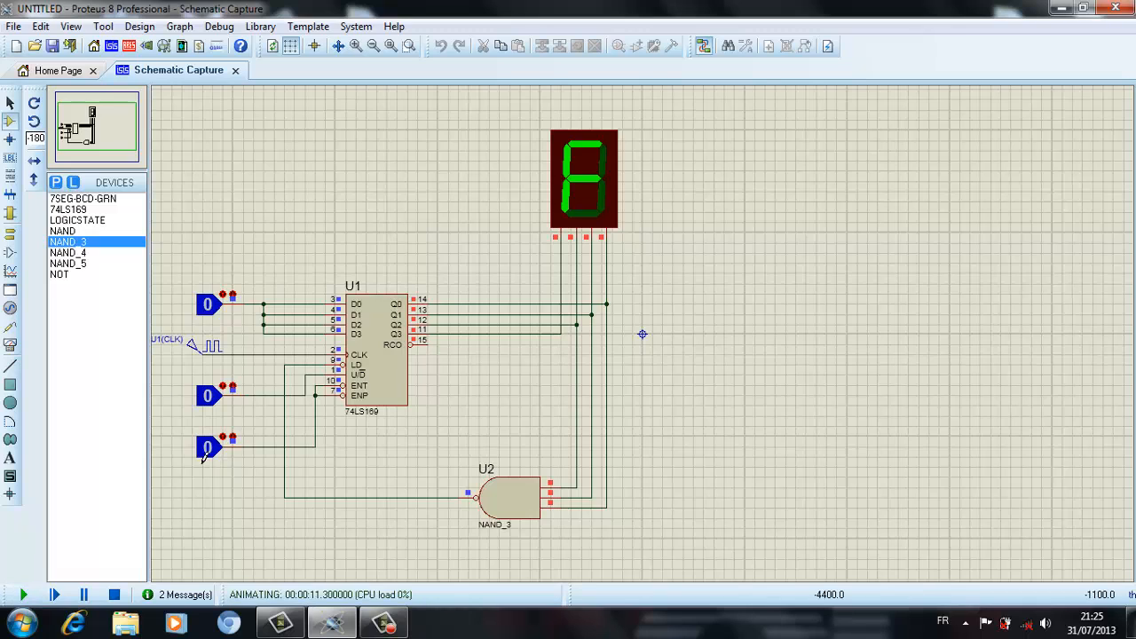
click(215, 405)
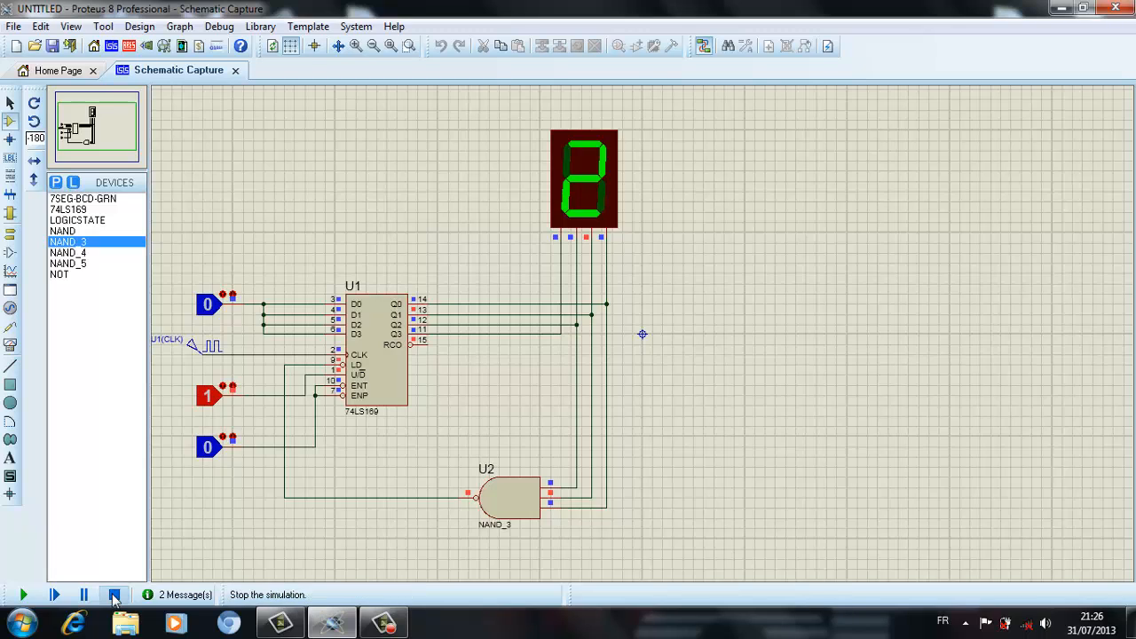
click(113, 599)
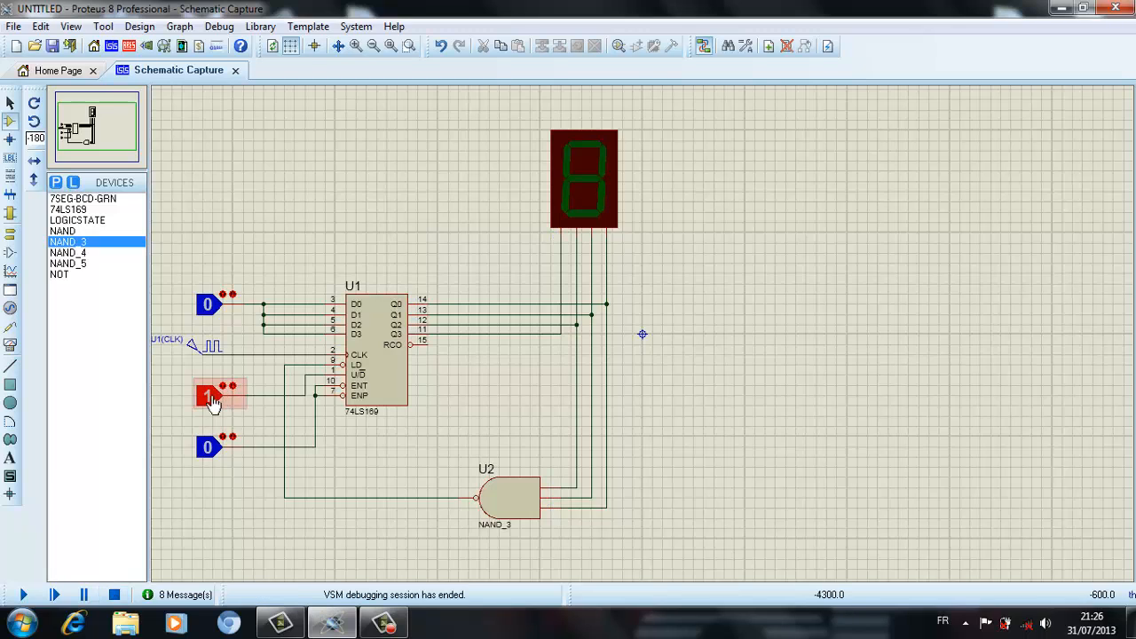
- Delete the NAND_3 gate with its wires and remove the leftover junction dots on the Q2, Q1 and Q0 lines
drag(450, 437, 616, 563)
key(Delete)
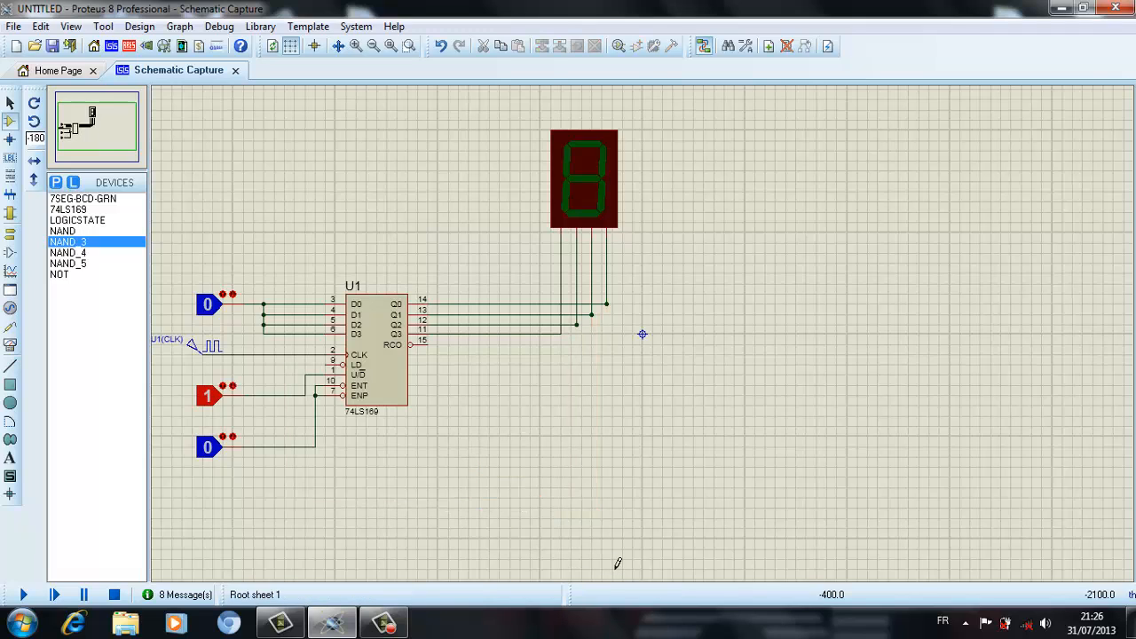
right_click(587, 335)
click(613, 364)
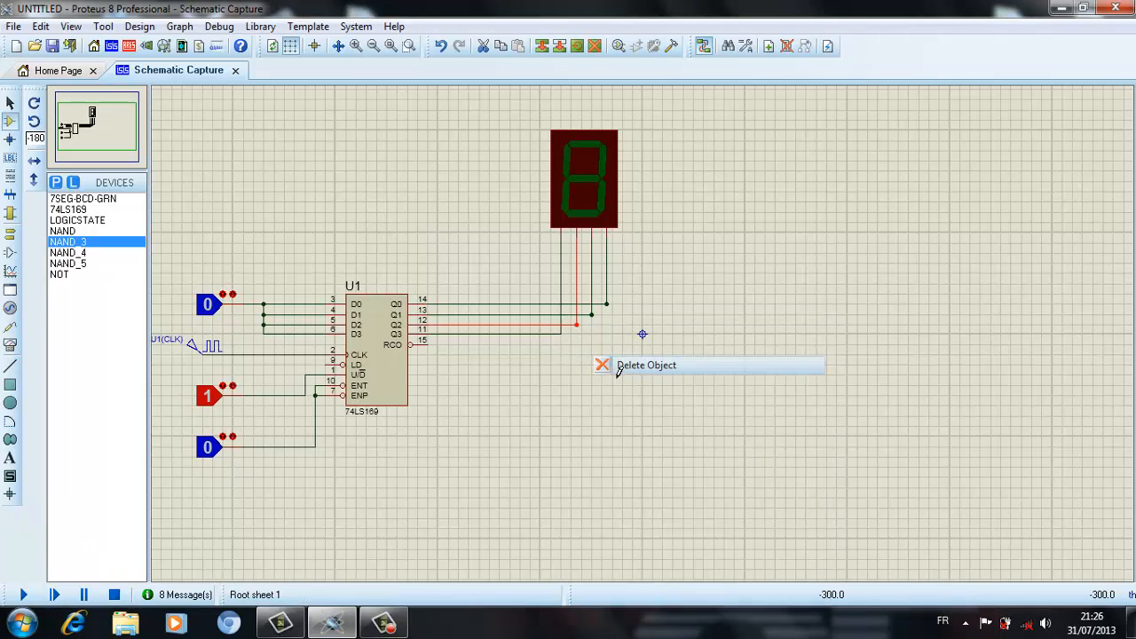
right_click(606, 311)
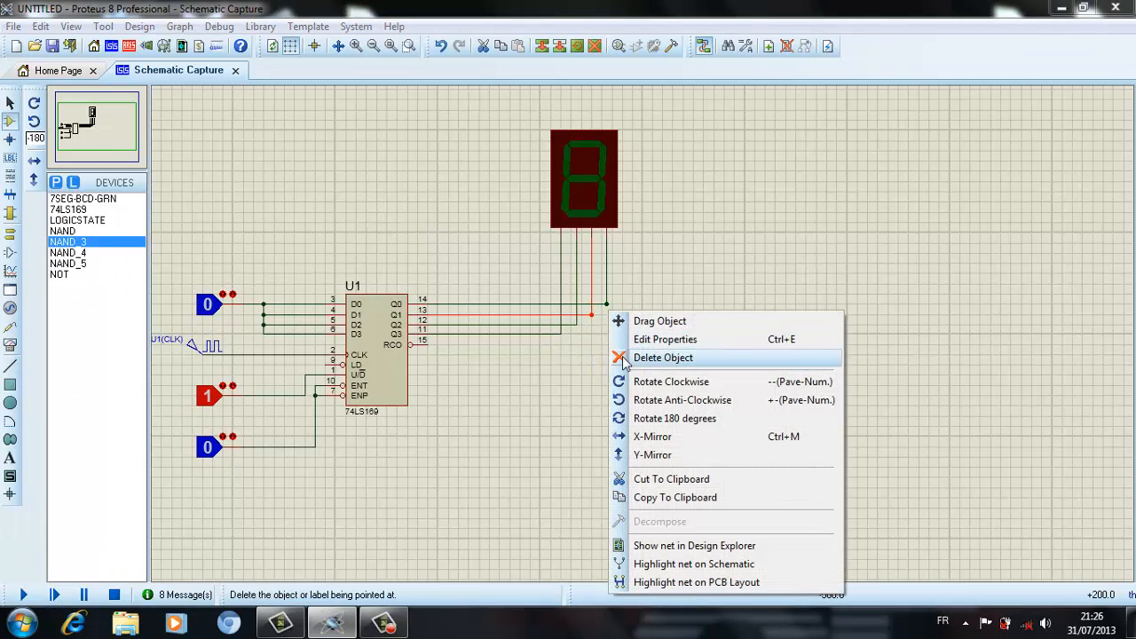
click(621, 353)
right_click(607, 305)
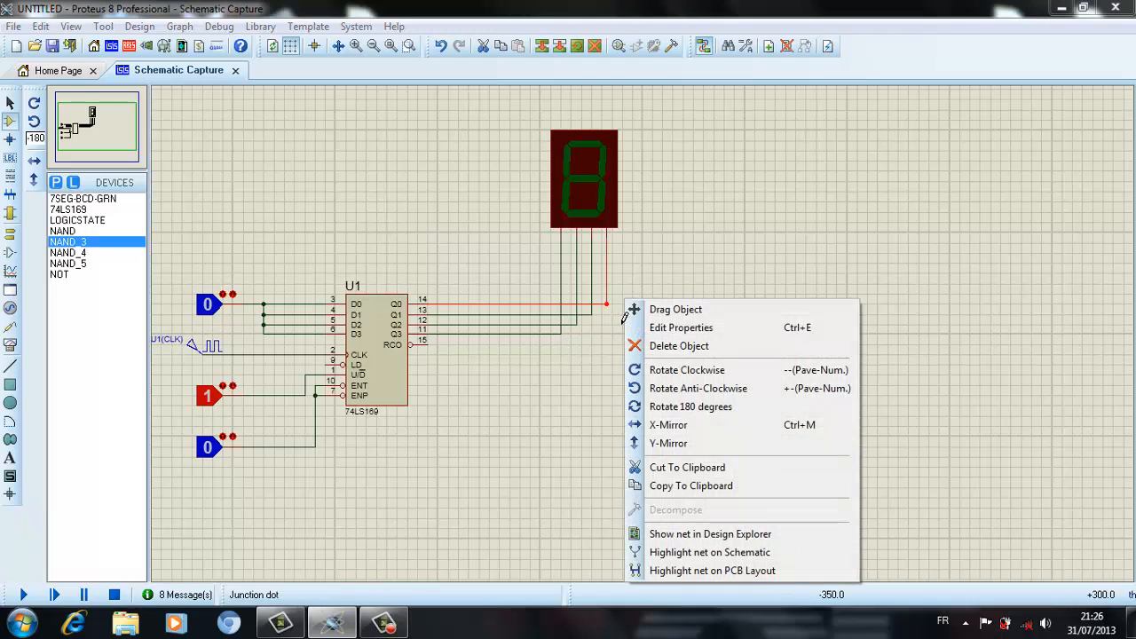
click(632, 345)
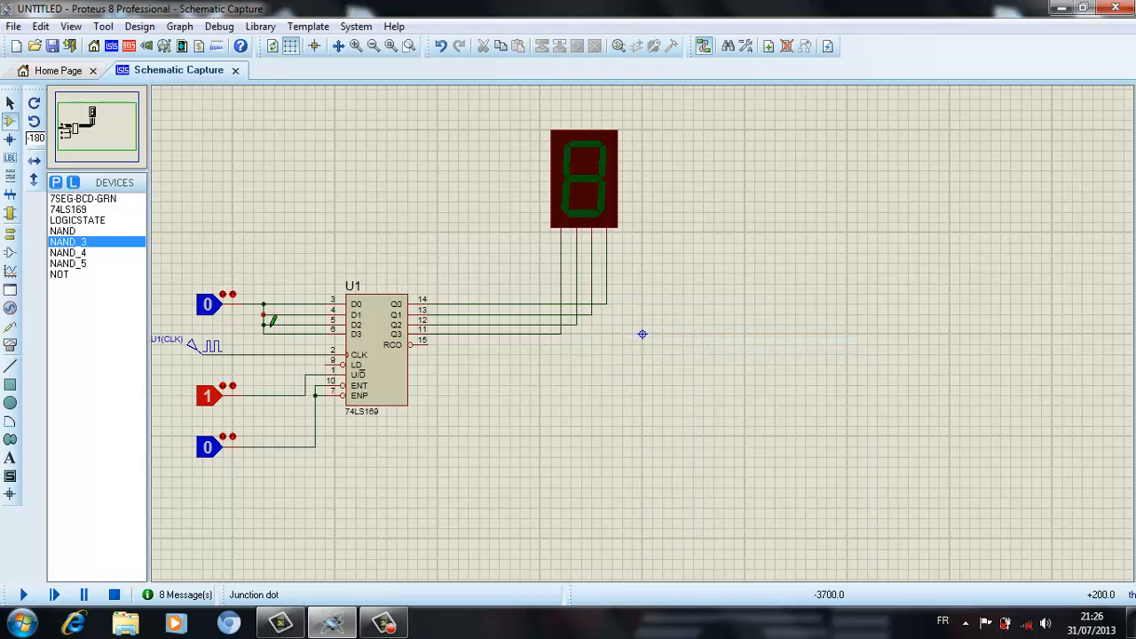
- Delete the wires linking data inputs D1, D2 and D3 to the upper logic state, keeping only its D0 connection
right_click(276, 310)
click(320, 350)
right_click(274, 337)
click(289, 367)
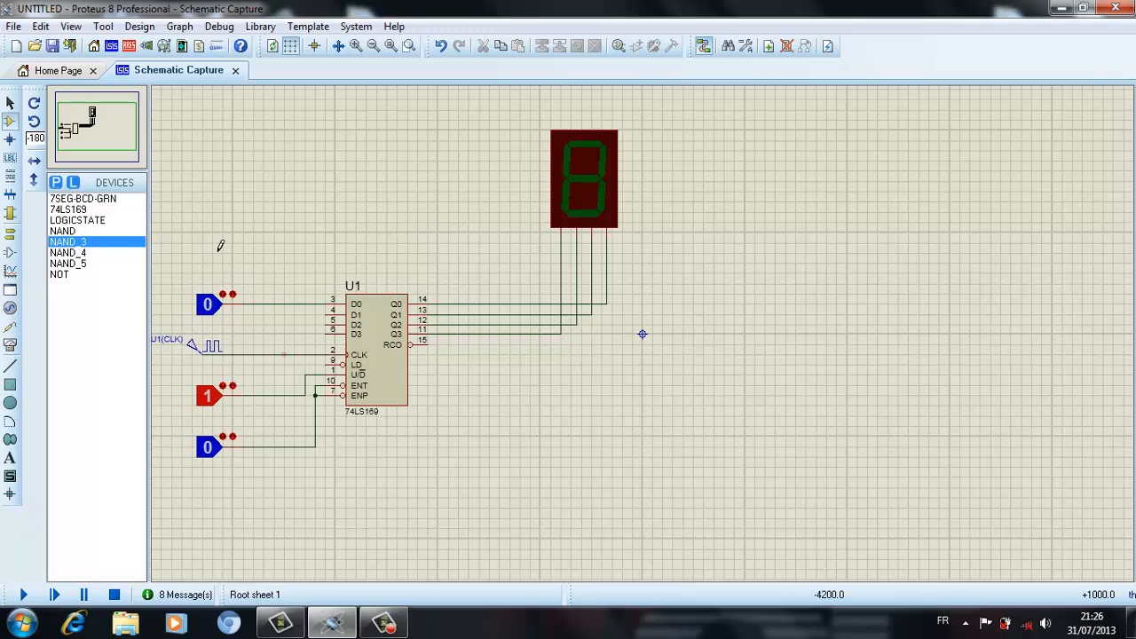
- Place another LOGICSTATE at 0 degrees above the logic state that feeds D0
click(99, 220)
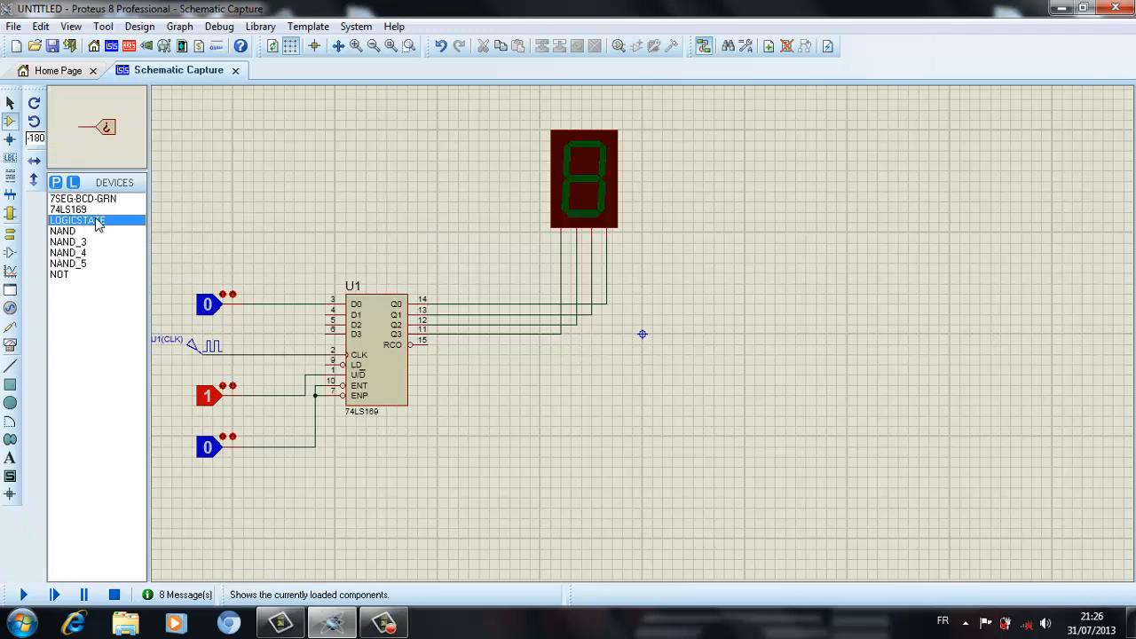
click(34, 103)
click(33, 103)
click(212, 232)
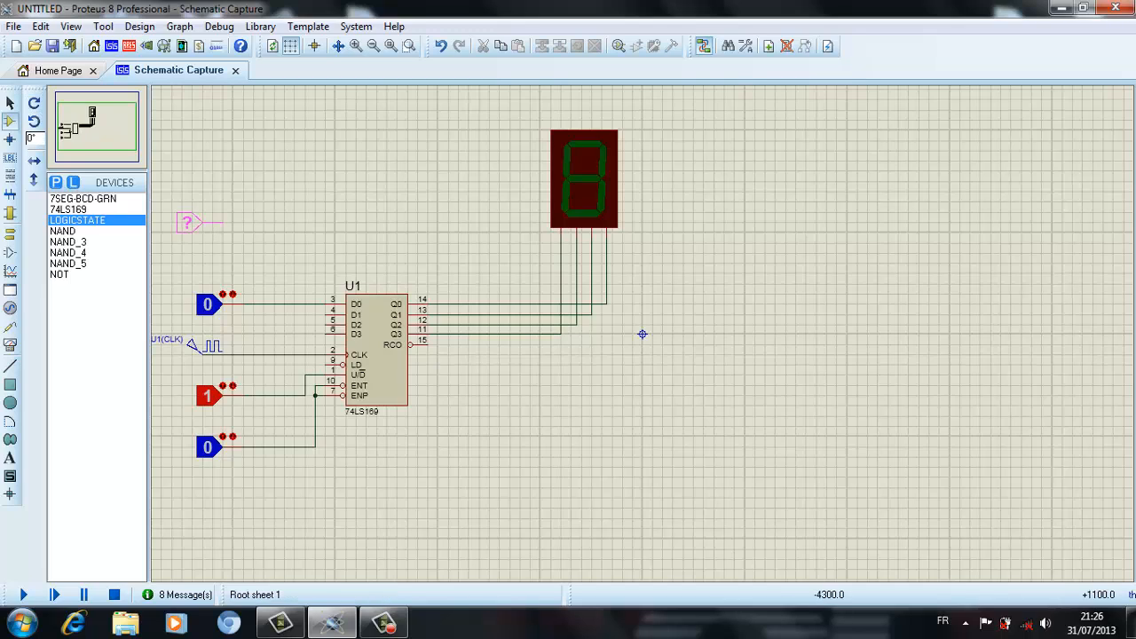
click(219, 257)
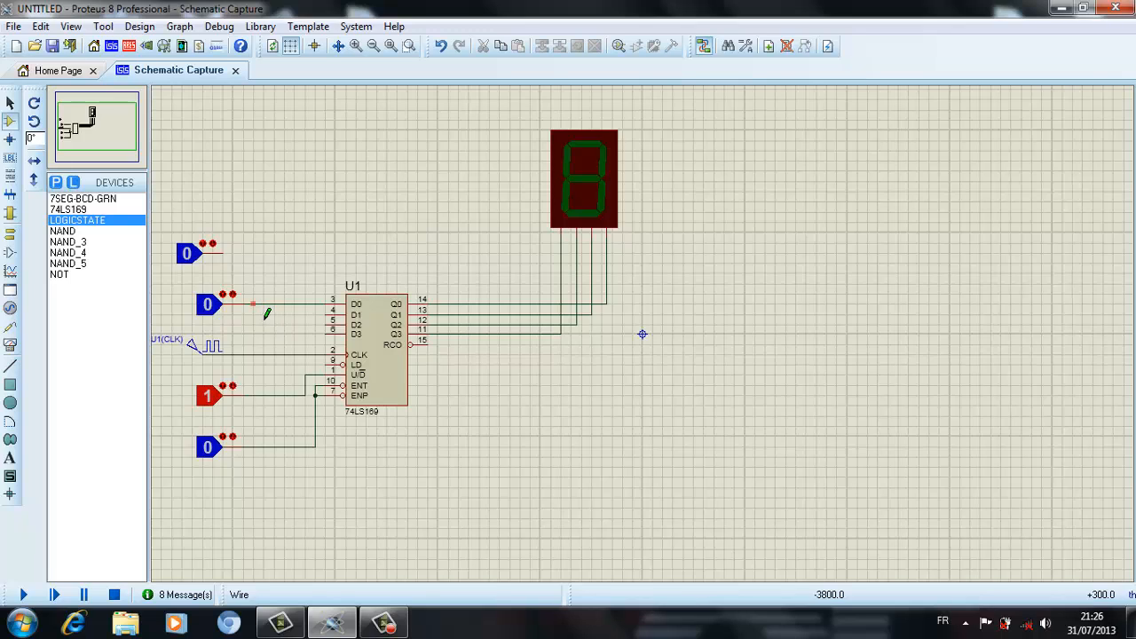
- Branch the D0 wire to data input D3 and set the logic state feeding them to 1
right_click(266, 313)
click(295, 340)
click(254, 316)
click(334, 346)
click(207, 305)
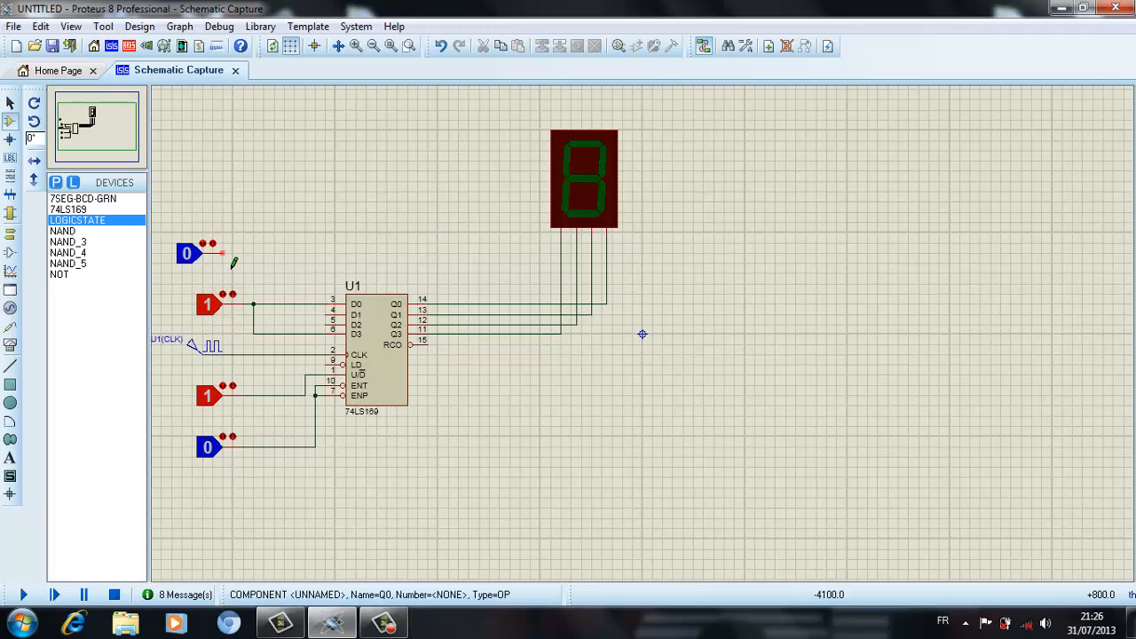
- Wire the topmost logic state to data inputs D2 and D1
click(234, 262)
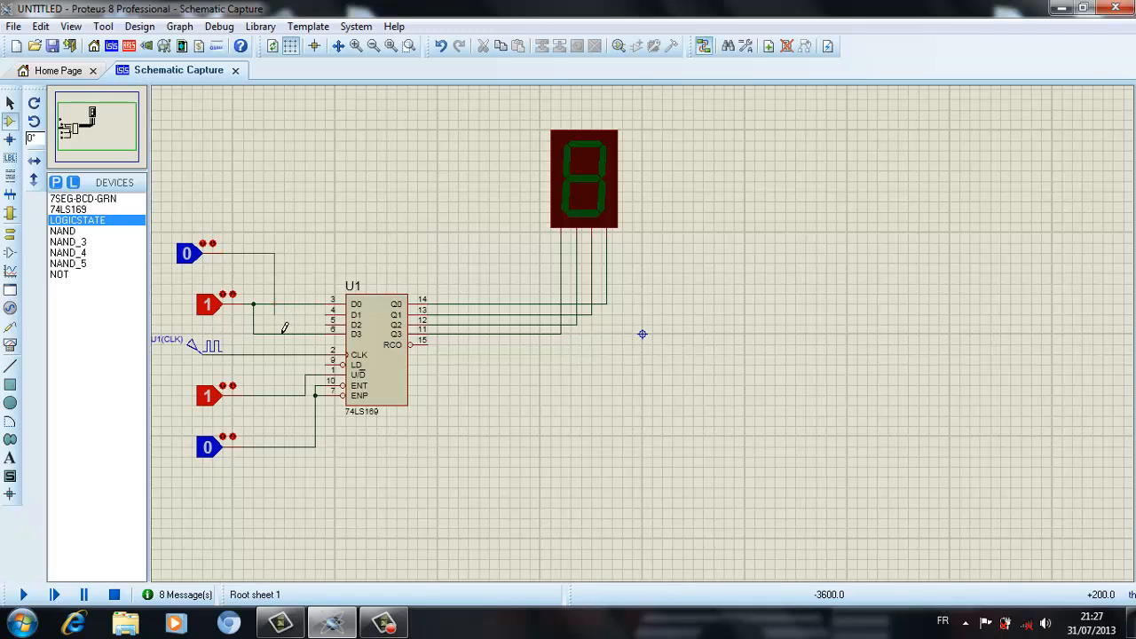
click(335, 324)
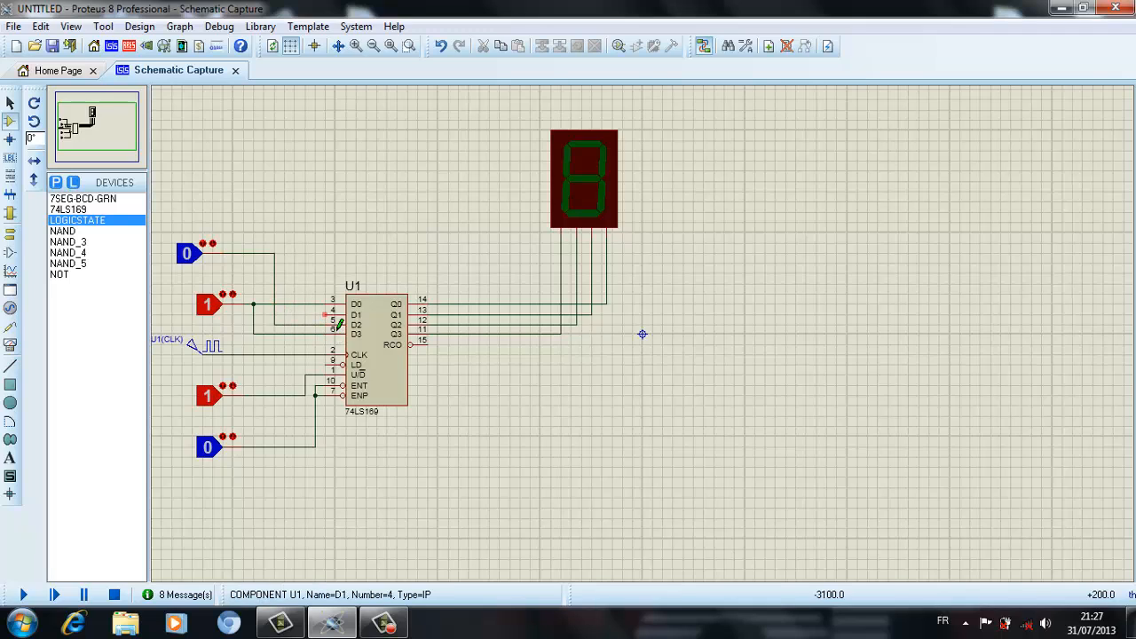
click(337, 324)
click(274, 314)
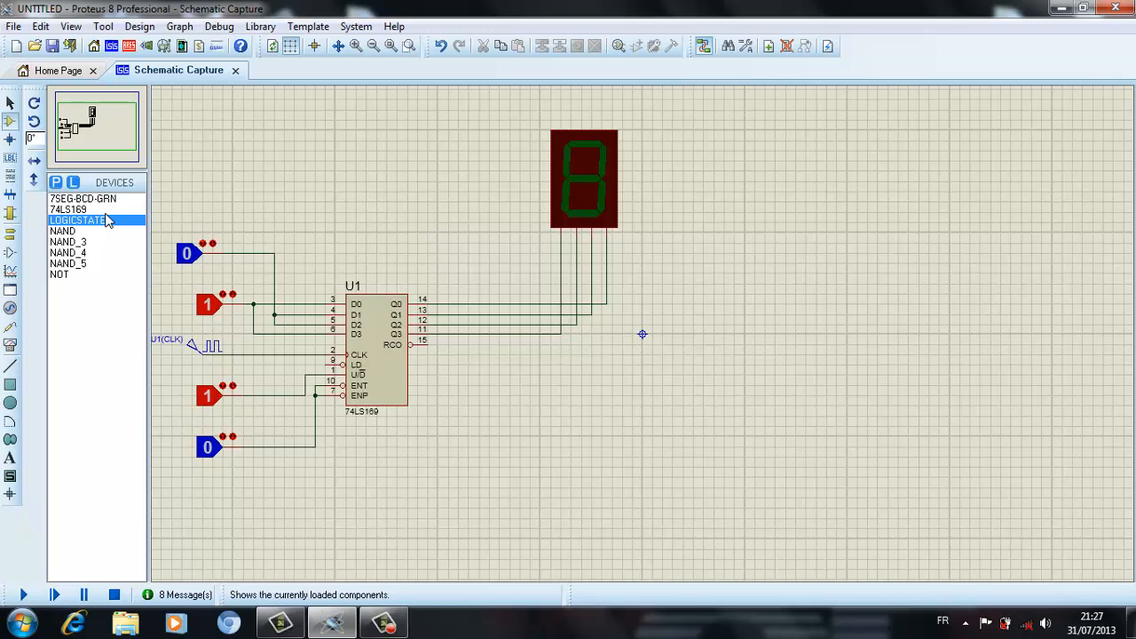
- Place a two-input NAND gate rotated -90 degrees below and to the right of the counter
click(77, 233)
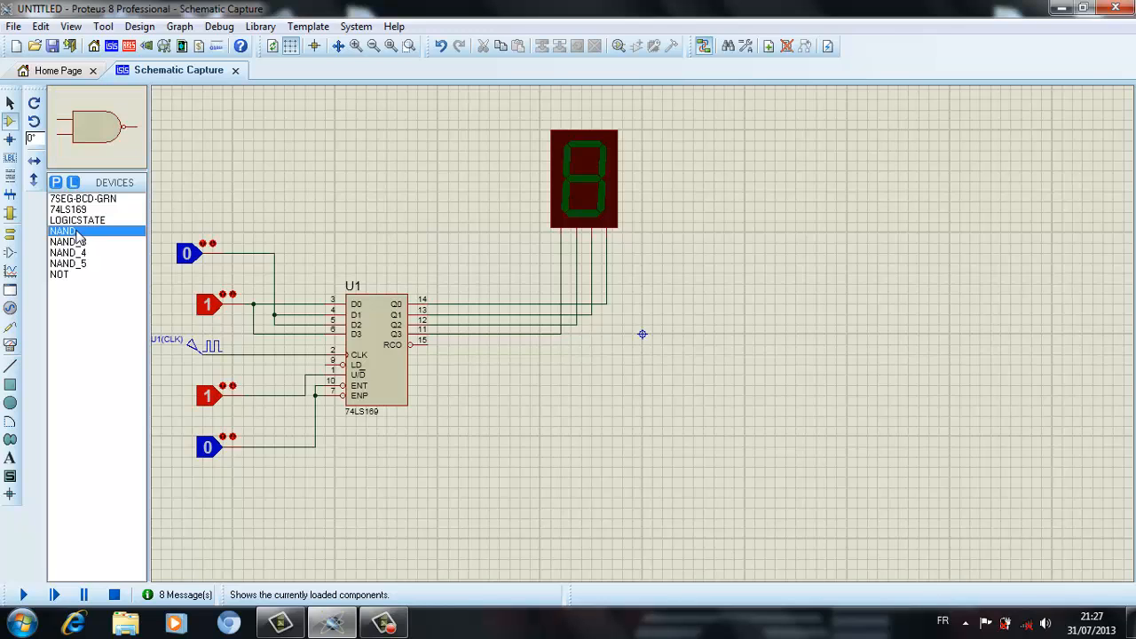
click(34, 104)
click(534, 487)
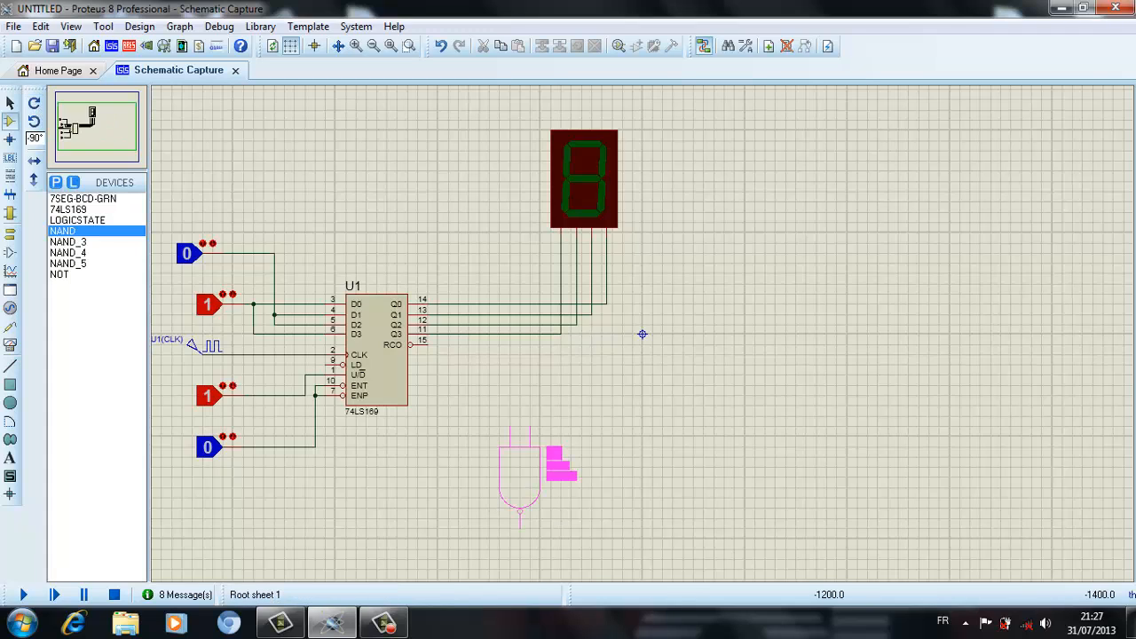
click(534, 486)
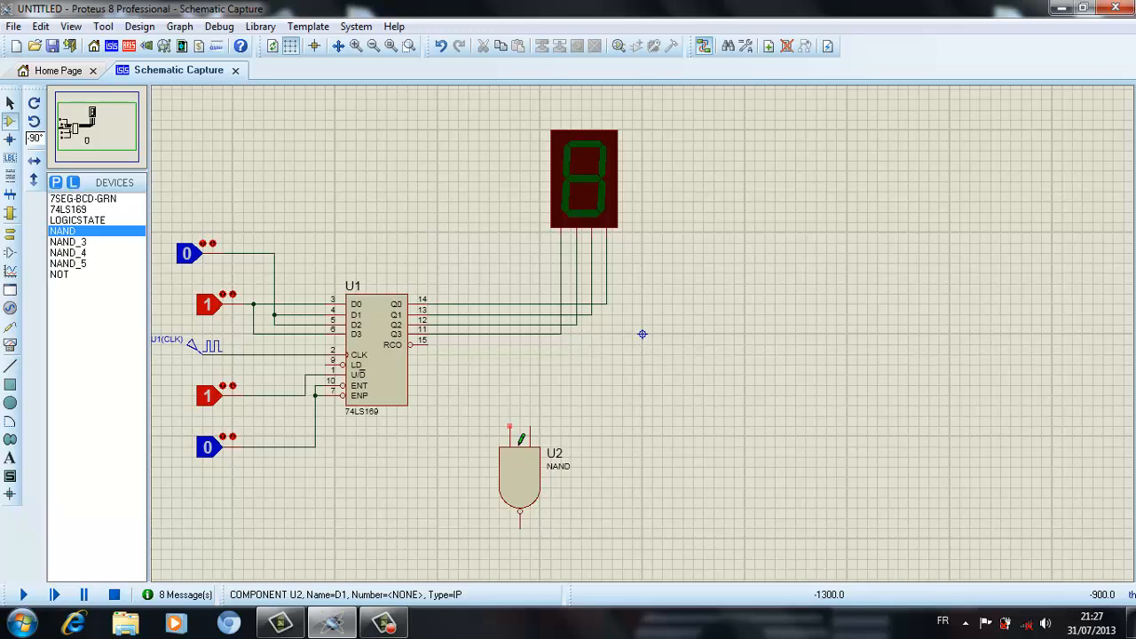
- Set the U/D logic state to 0 and keep the Windows colour scheme without showing the message again
click(221, 408)
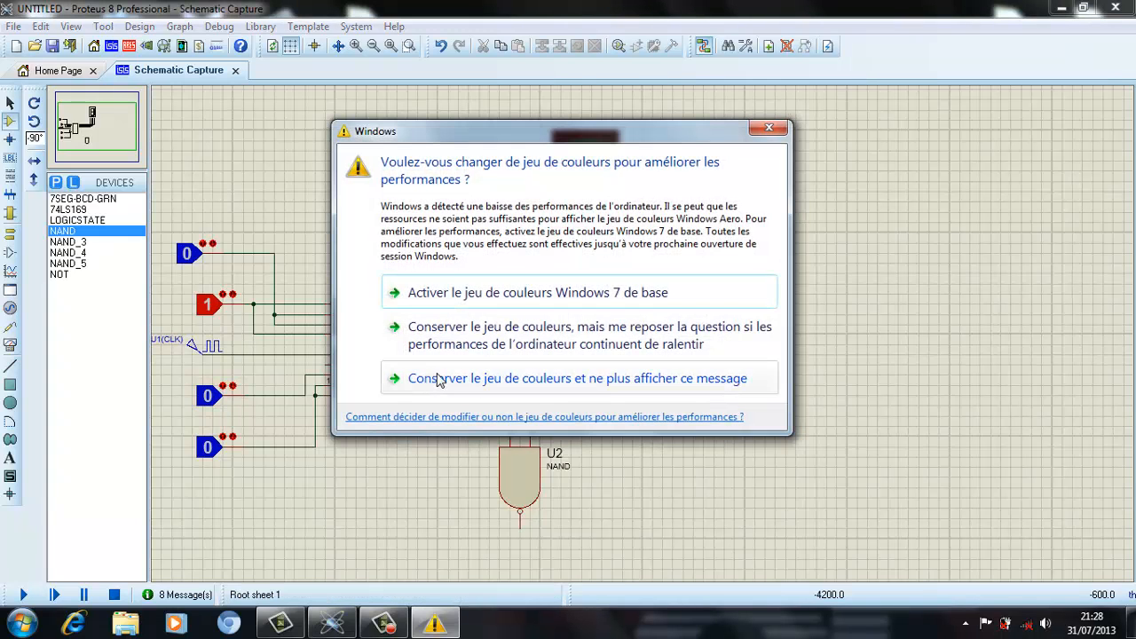
click(430, 380)
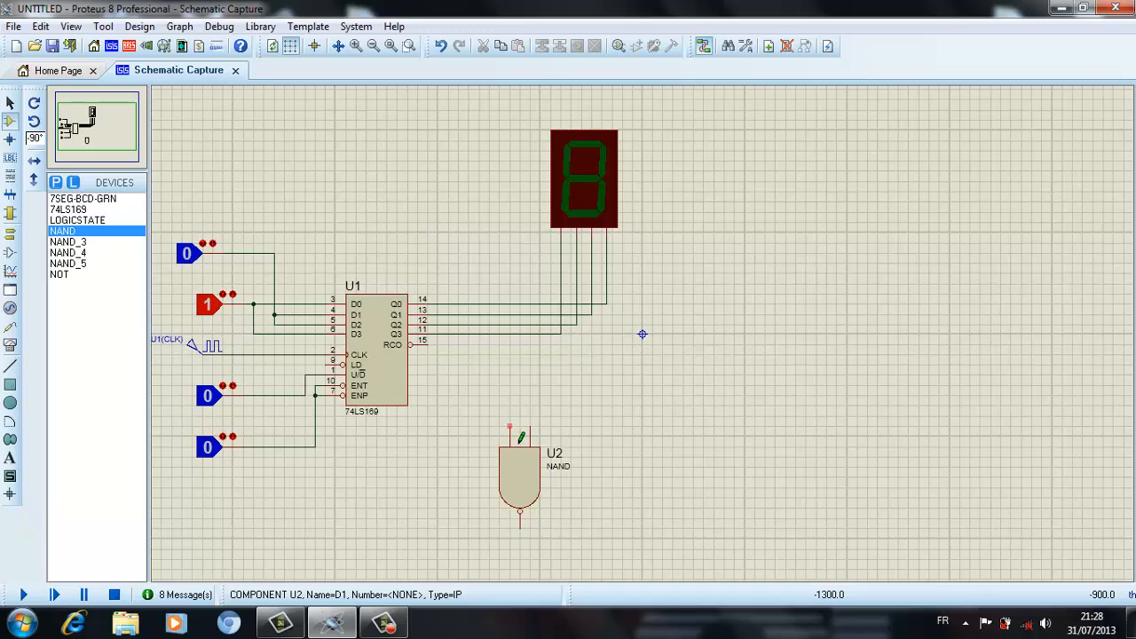
click(518, 443)
click(538, 440)
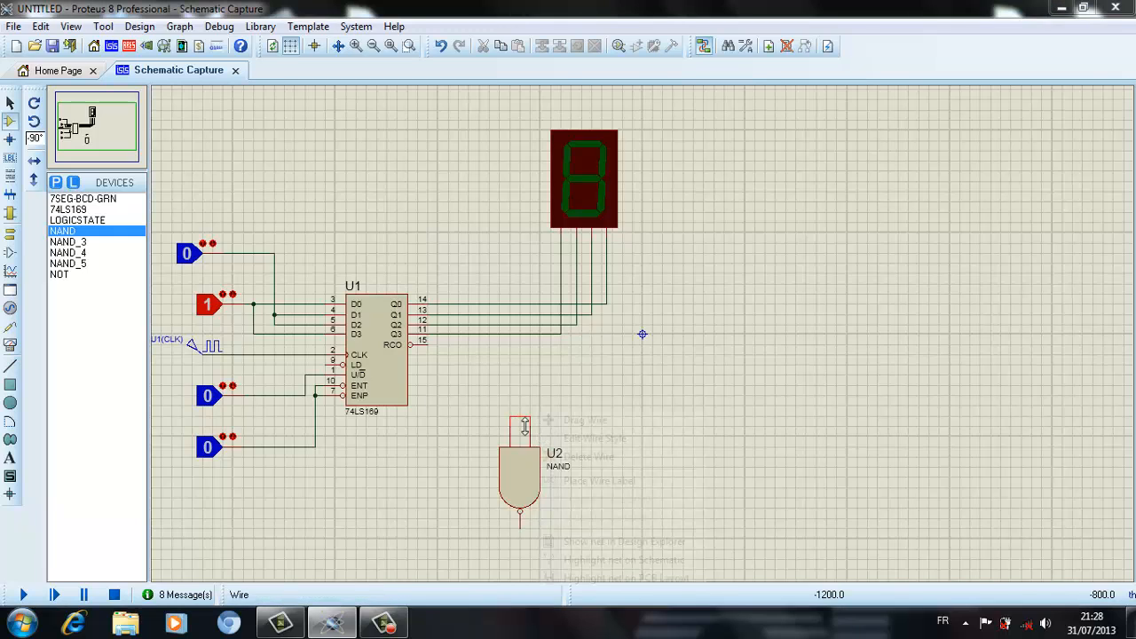
right_click(532, 422)
click(581, 457)
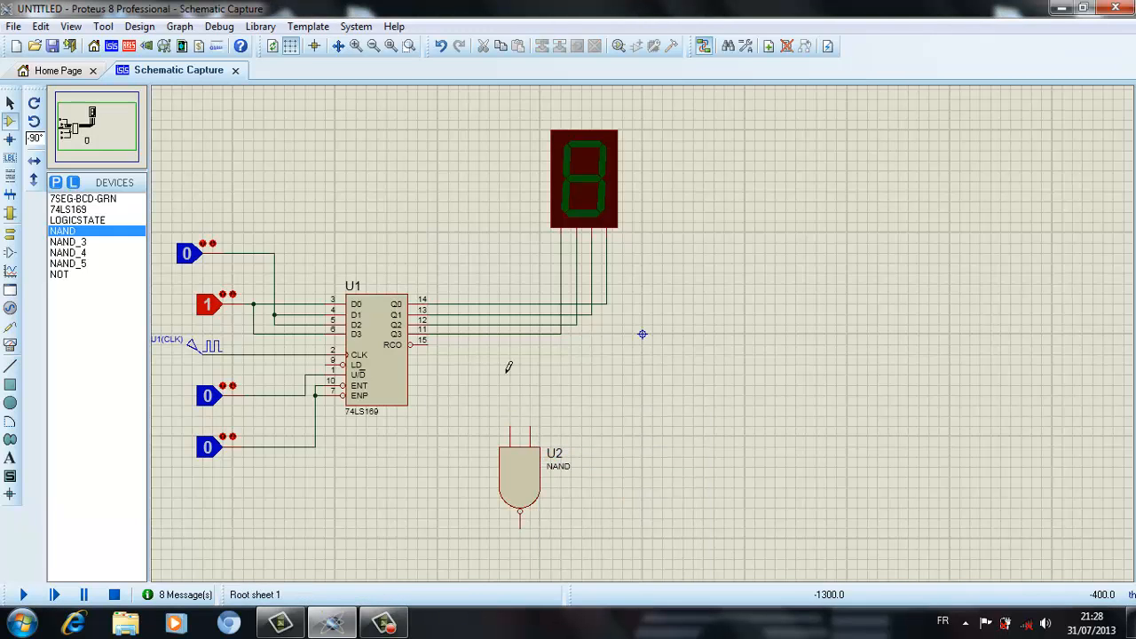
- Wire counter outputs Q2 and Q1 to the two inputs of the NAND gate
click(498, 335)
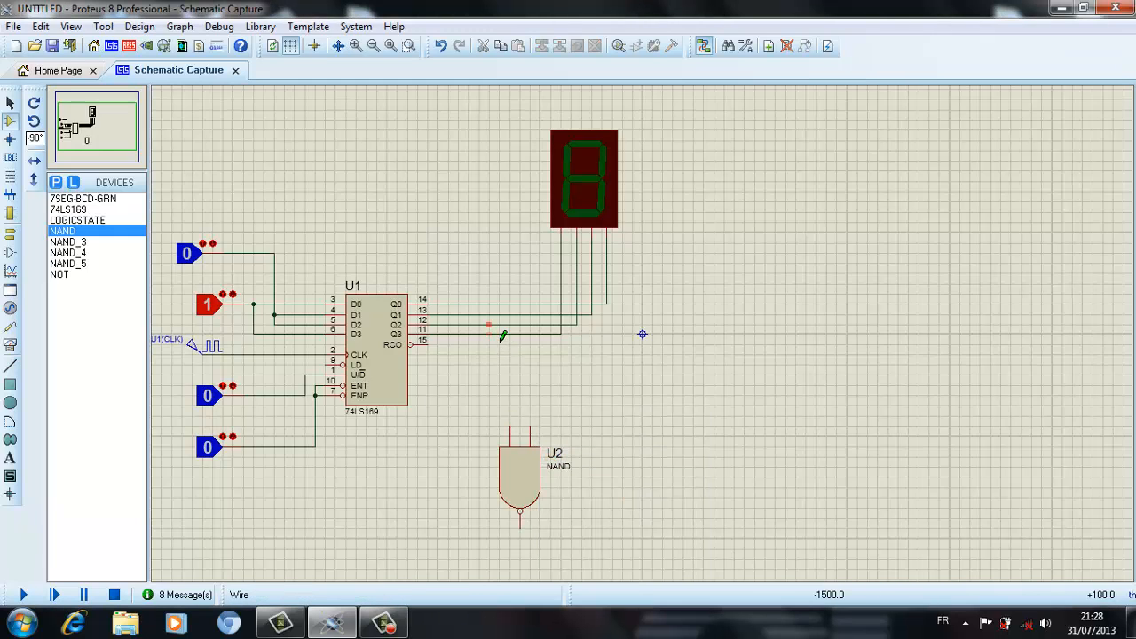
click(509, 428)
click(549, 326)
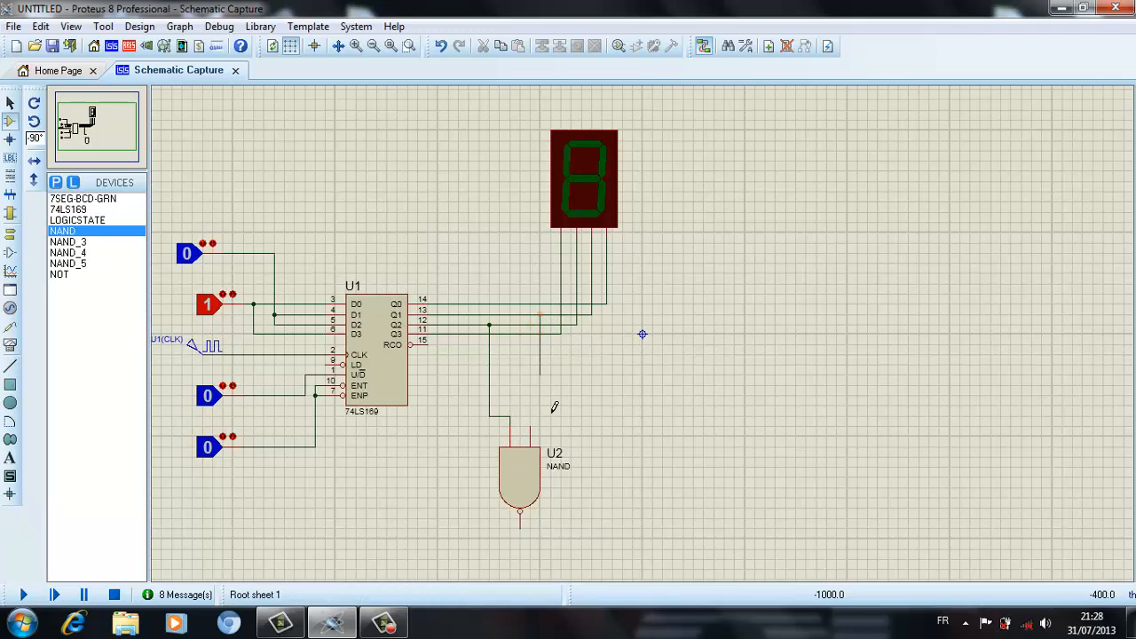
click(543, 435)
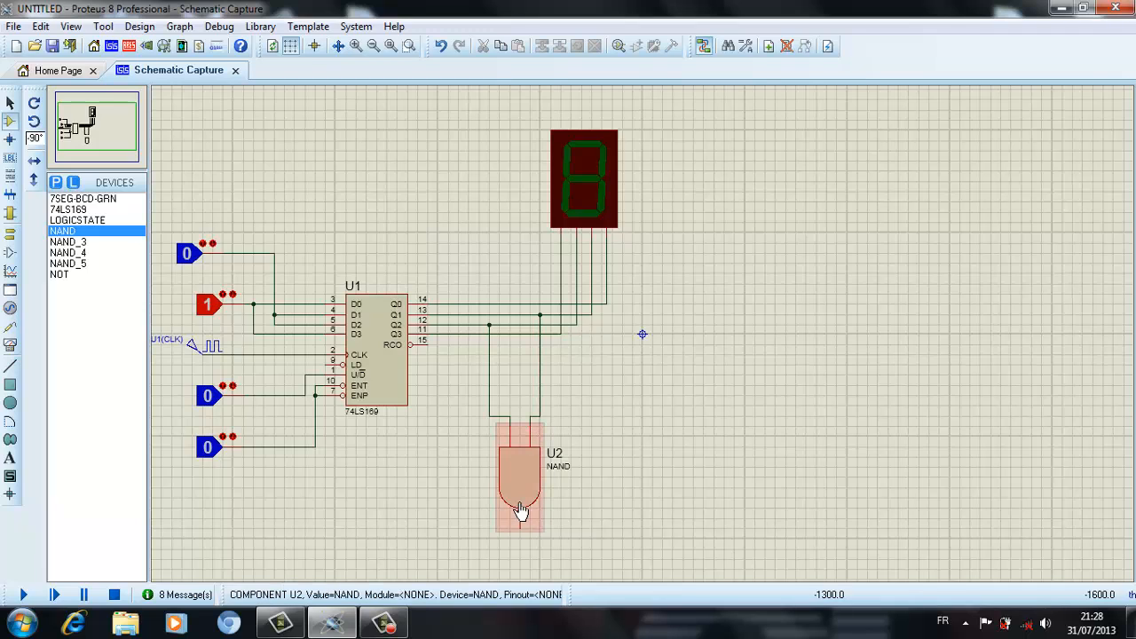
- Place a NOT gate rotated -180 degrees below the counter, to the left of the NAND gate
click(57, 275)
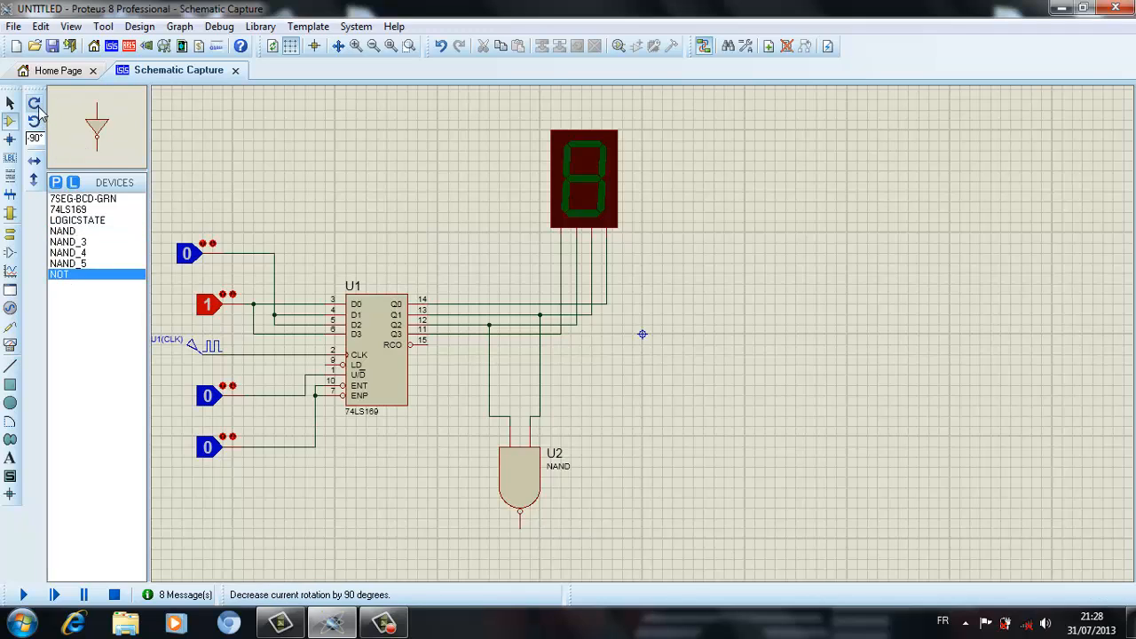
click(36, 104)
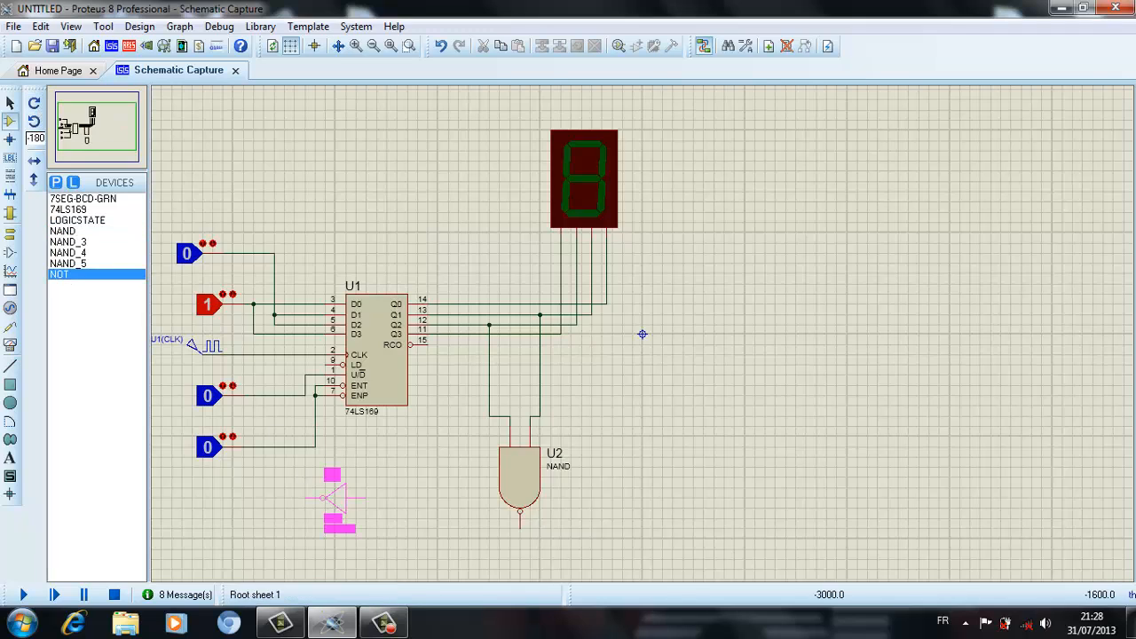
click(333, 529)
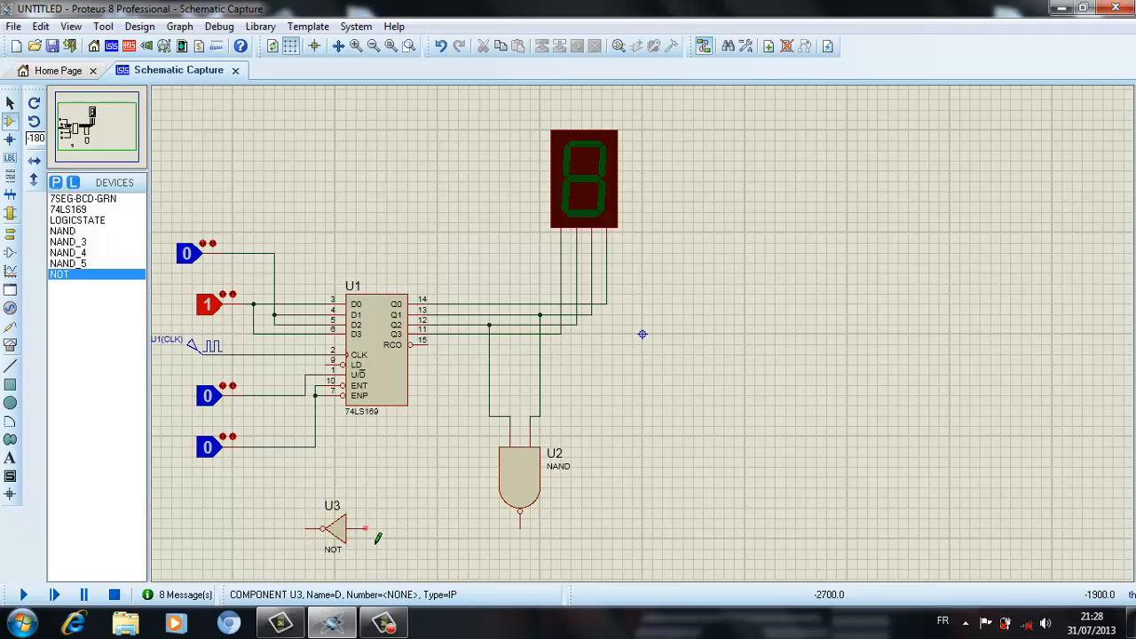
- Wire the NAND output through the NOT gate to the counter's LD input, and run and stop the simulation
click(365, 529)
click(520, 529)
click(306, 530)
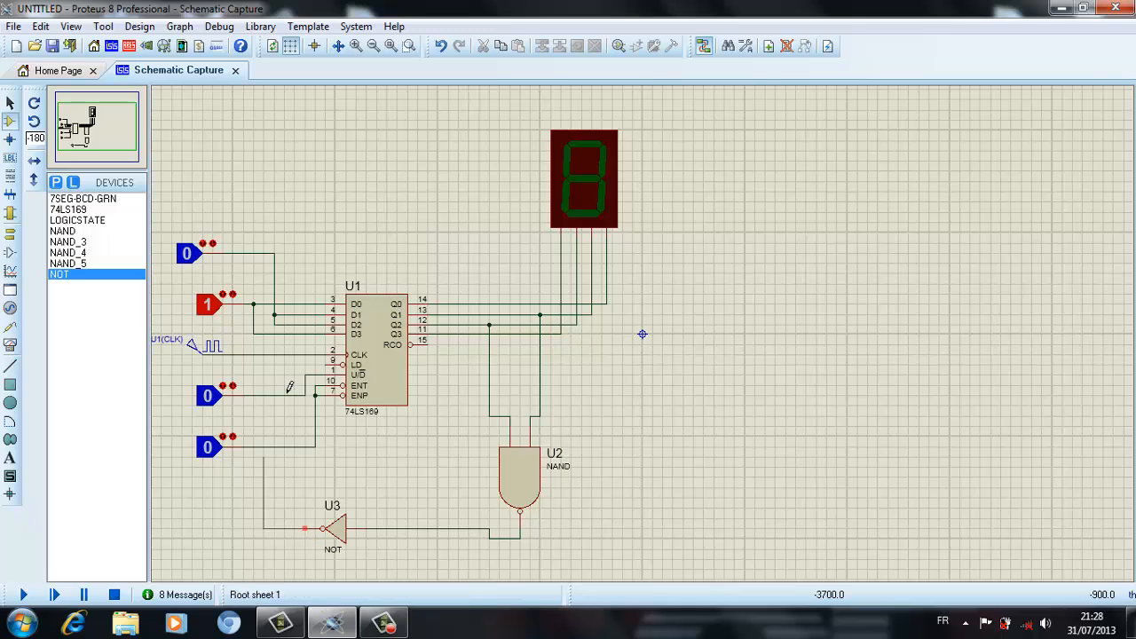
click(338, 365)
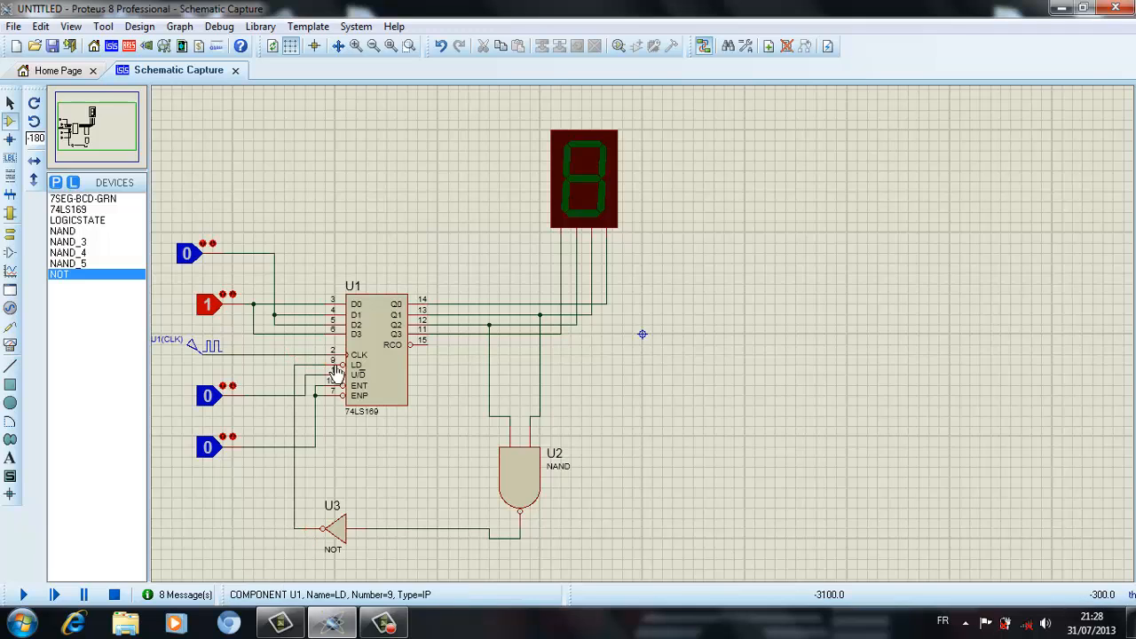
click(24, 595)
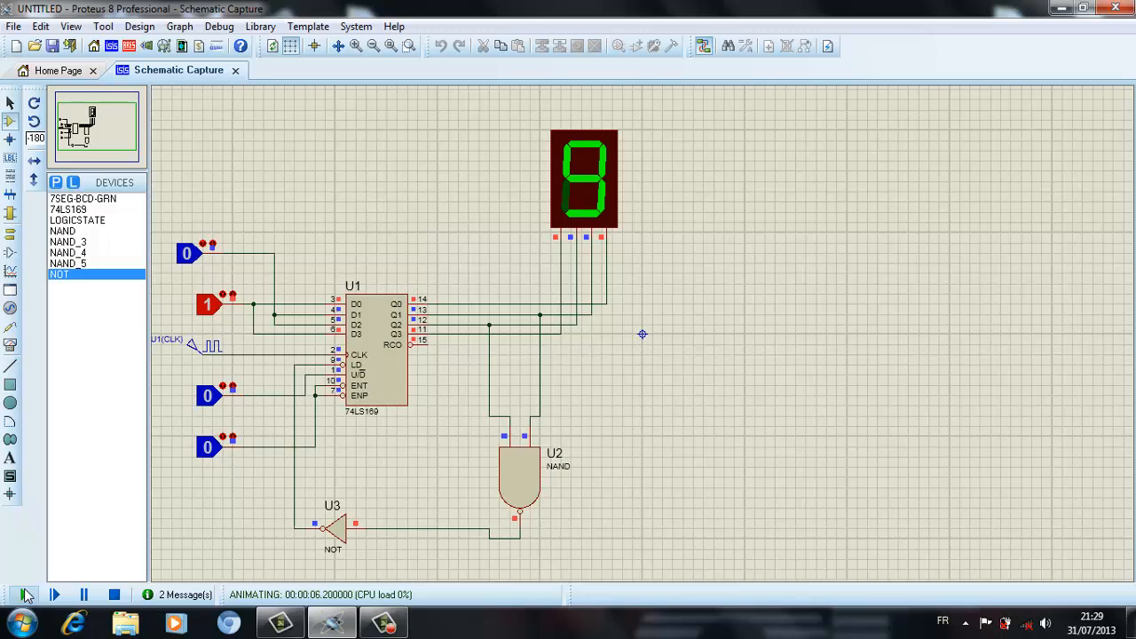
click(115, 594)
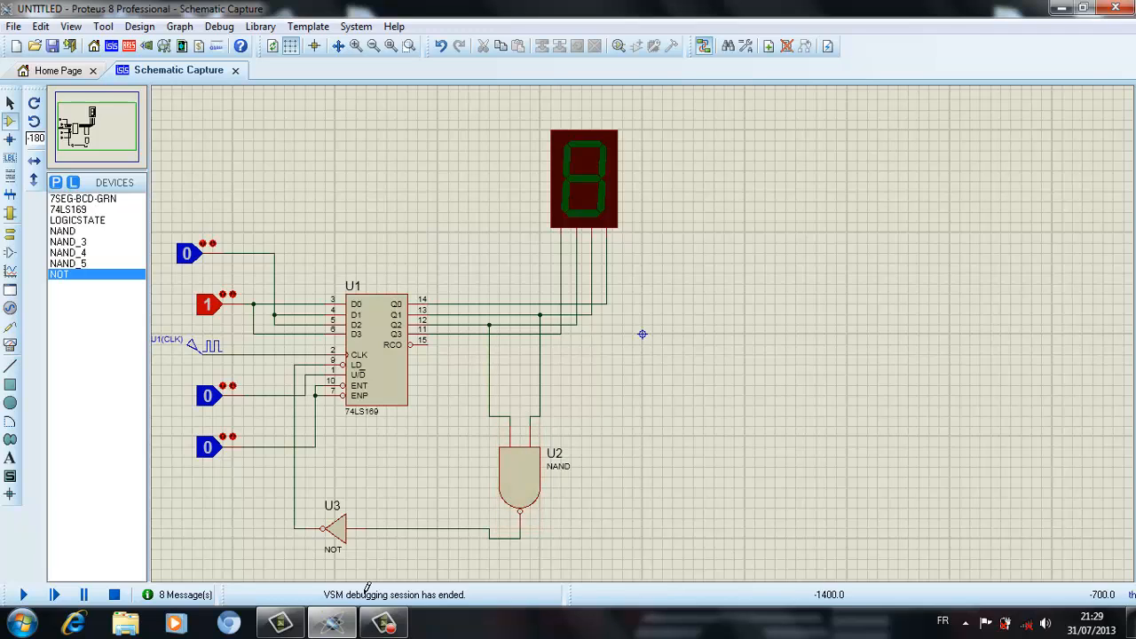
- Delete the NOT gate and the two-input NAND gate together with their wires
drag(295, 500, 392, 568)
key(Delete)
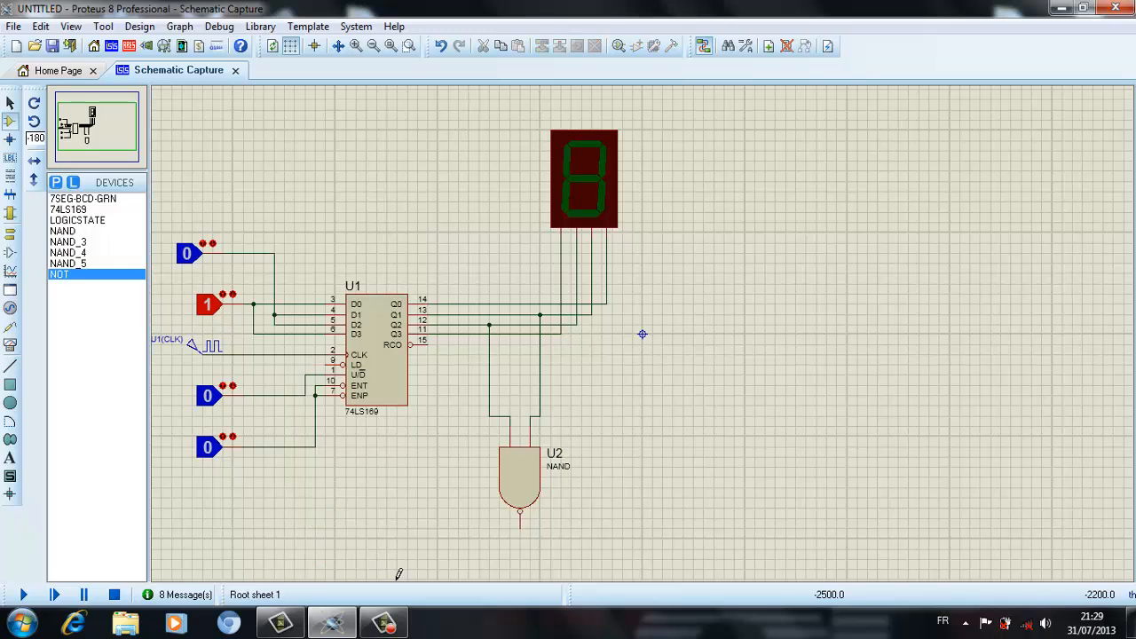
right_click(538, 480)
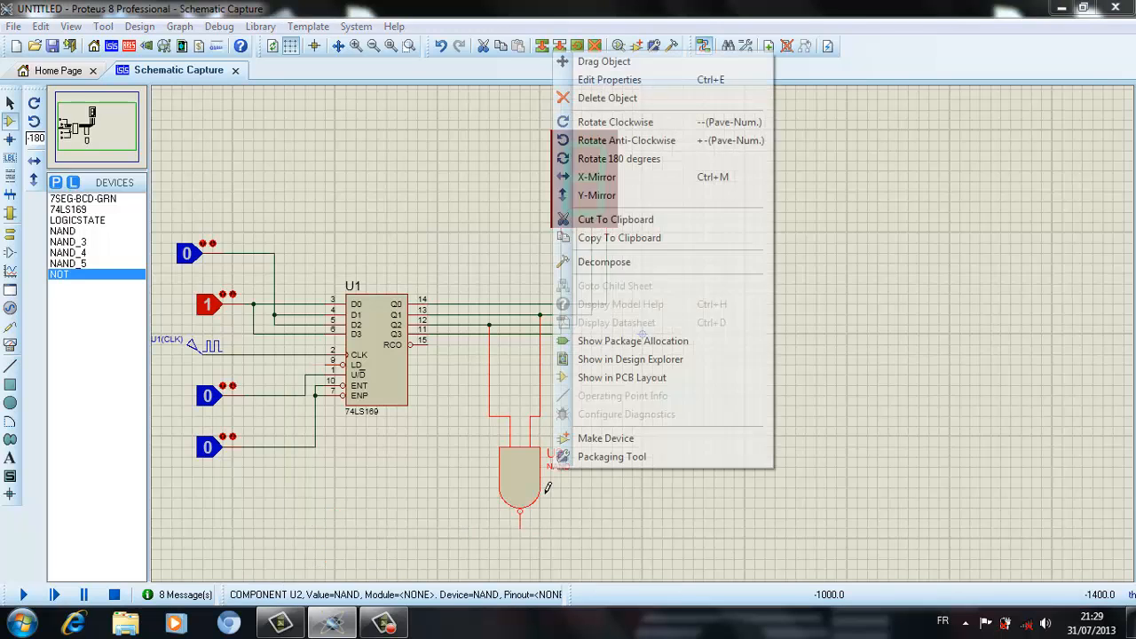
click(607, 98)
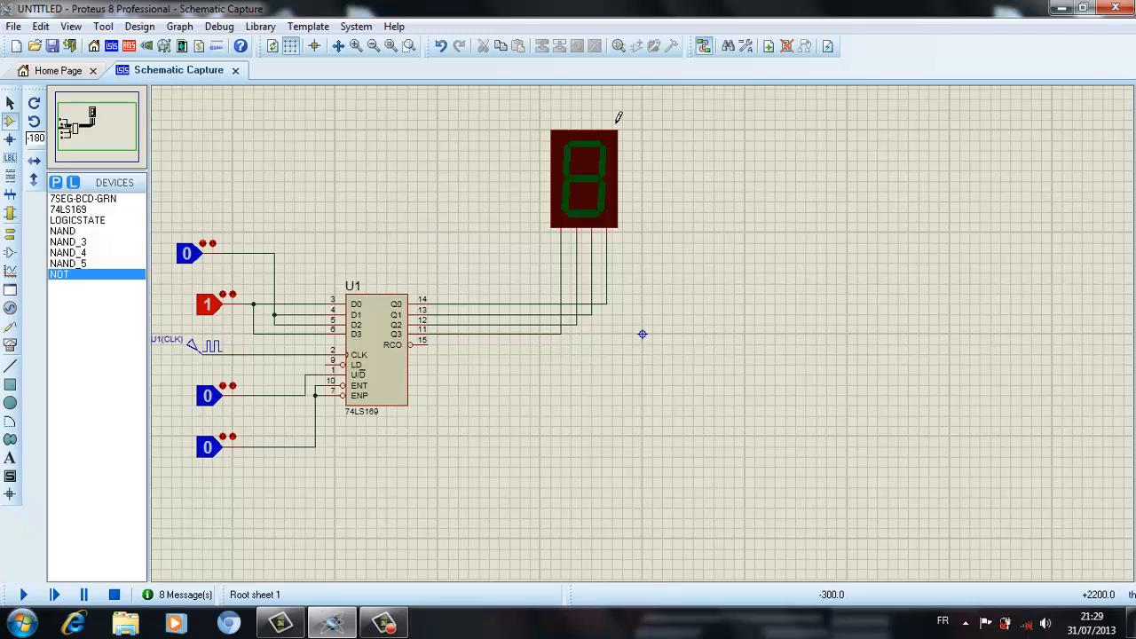
- Place a NAND_4 gate rotated -90 degrees below and to the right of the counter
click(74, 254)
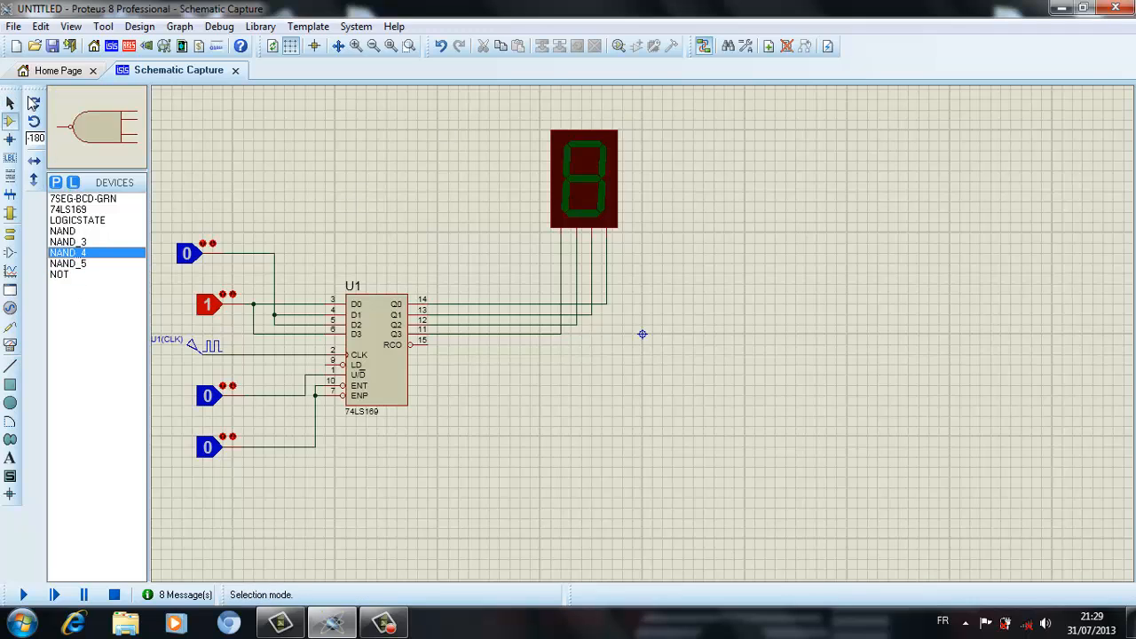
click(34, 122)
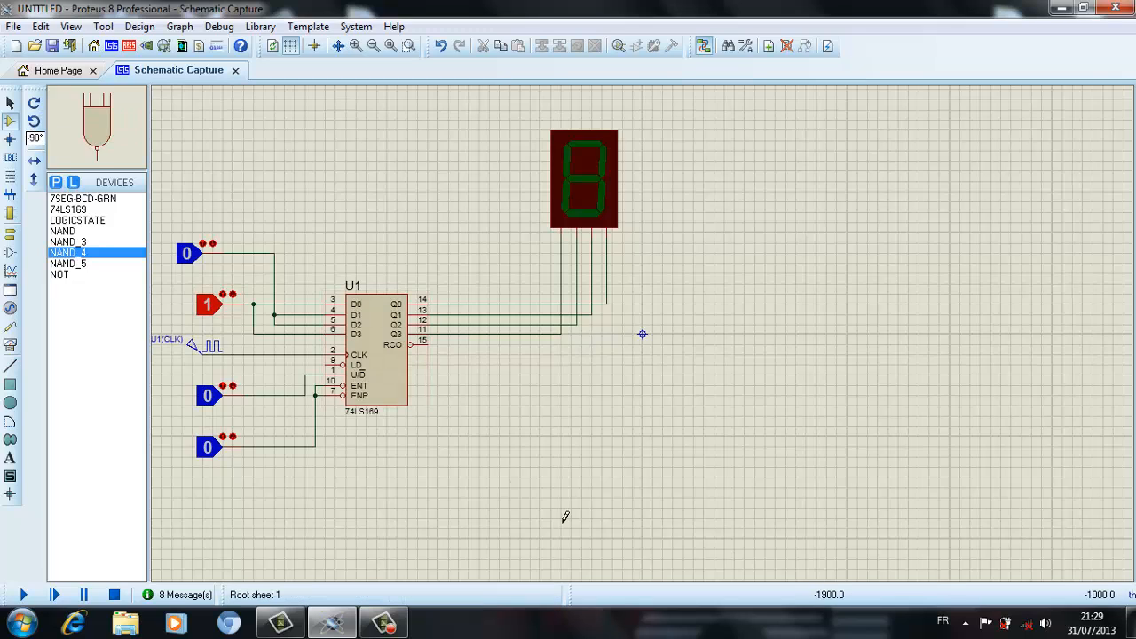
click(517, 499)
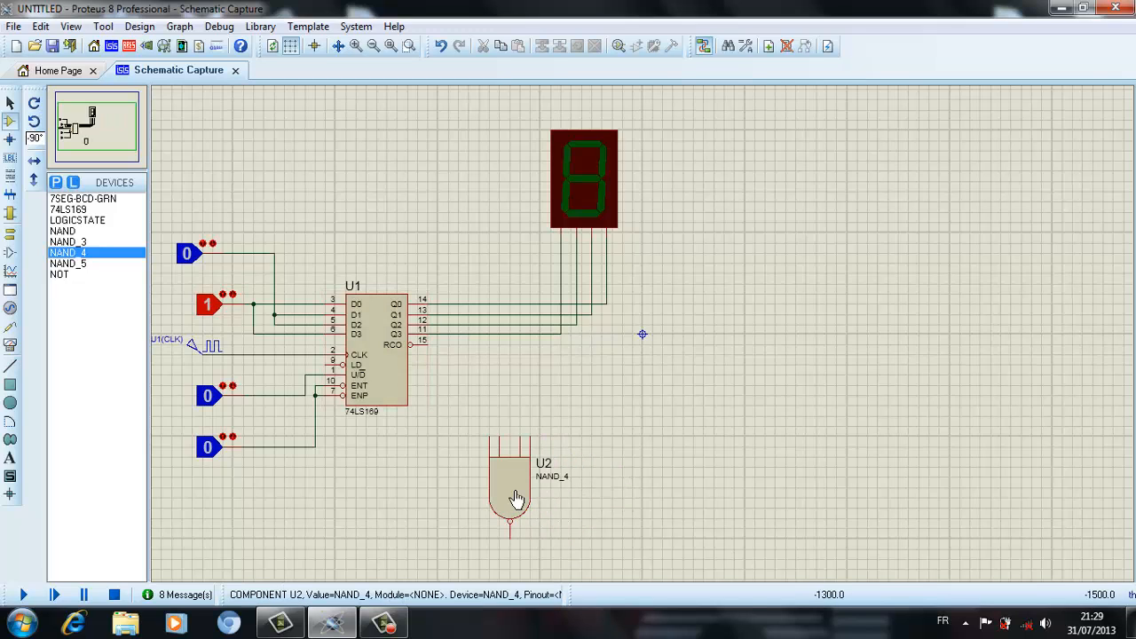
- Wire counter outputs Q3, Q2, Q1 and Q0 to the four inputs of the NAND_4 gate
click(489, 335)
click(498, 441)
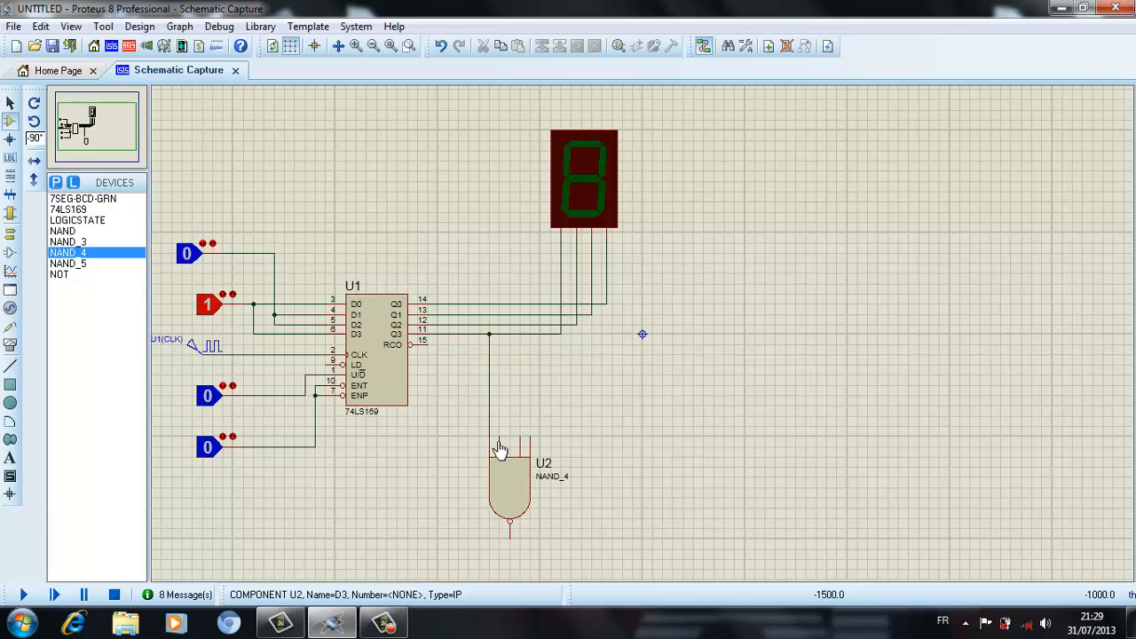
click(501, 328)
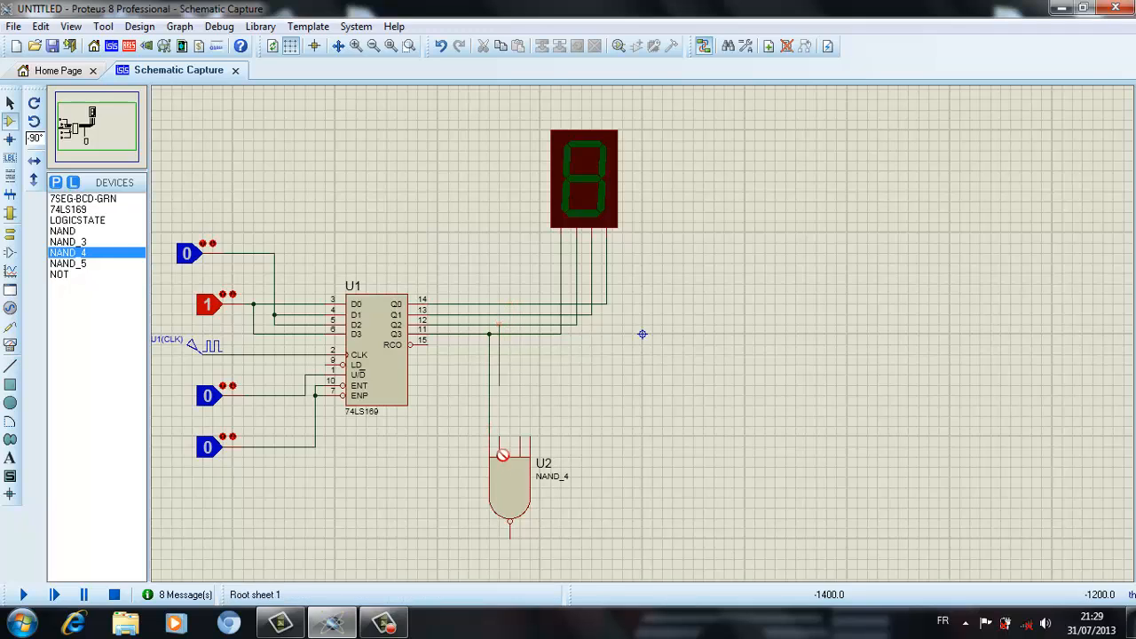
click(508, 444)
click(520, 316)
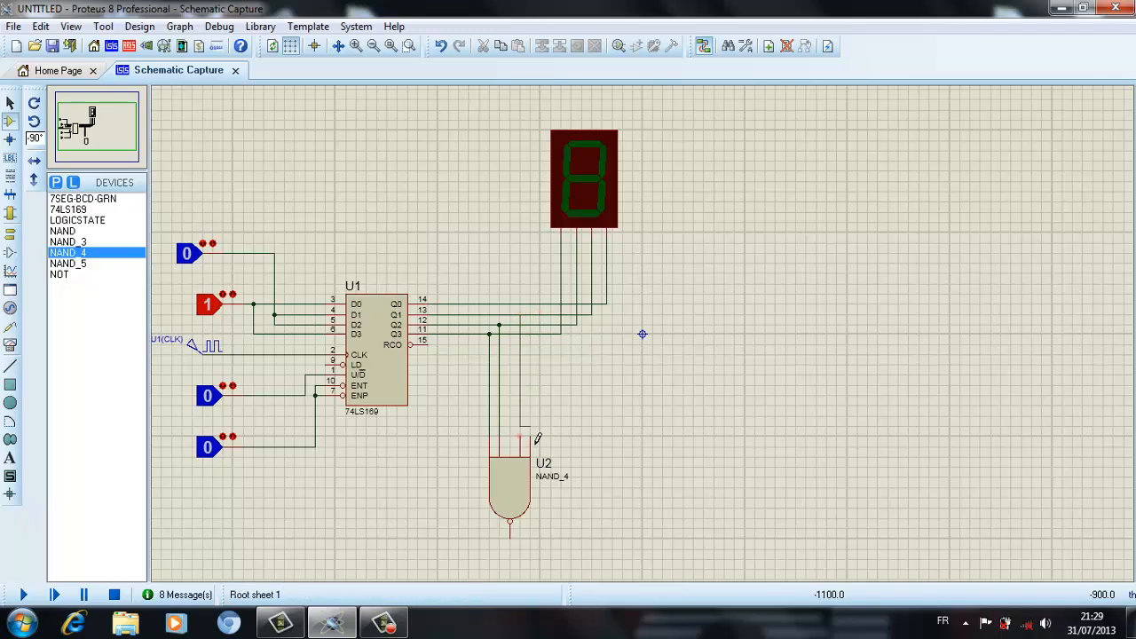
click(521, 436)
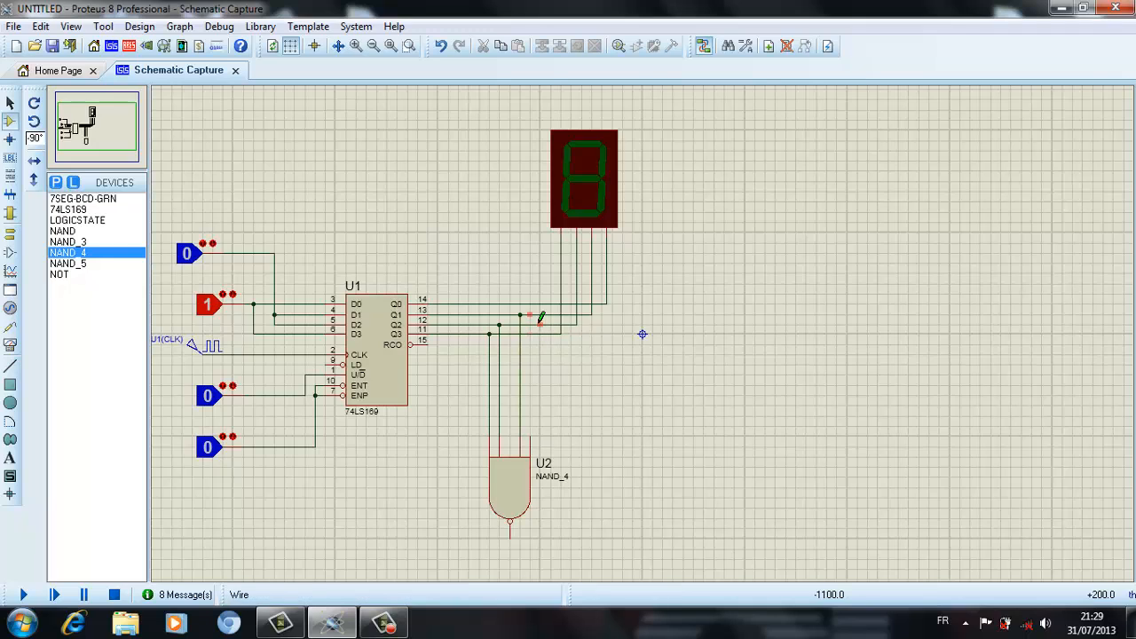
click(530, 305)
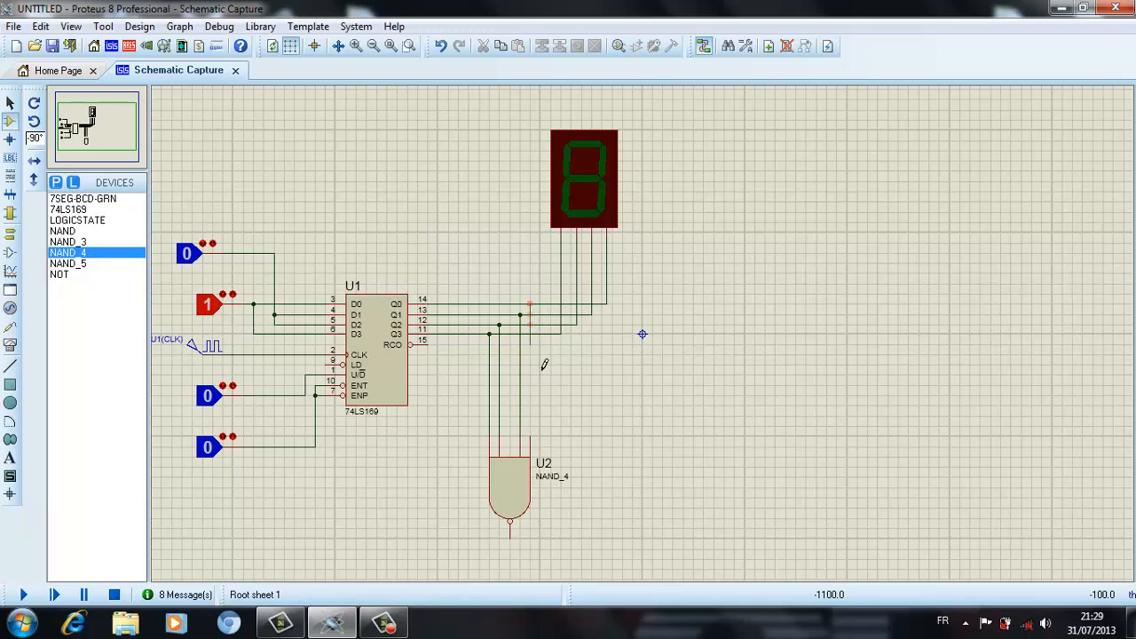
click(531, 444)
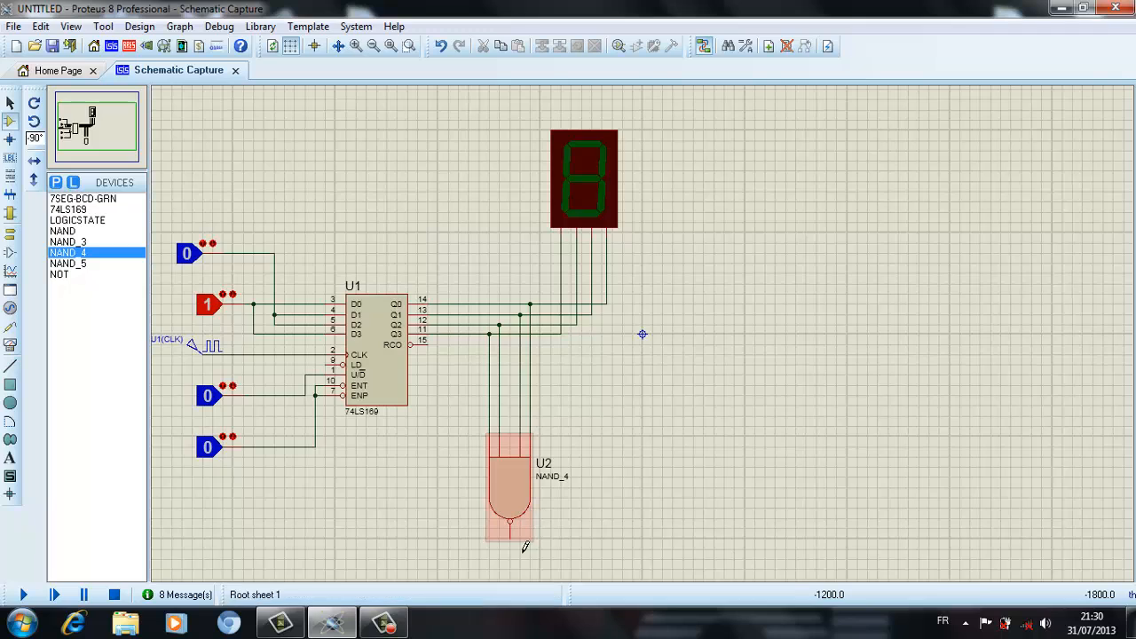
- Wire the NAND_4 output to the counter's LD input, and run and stop the simulation
click(510, 534)
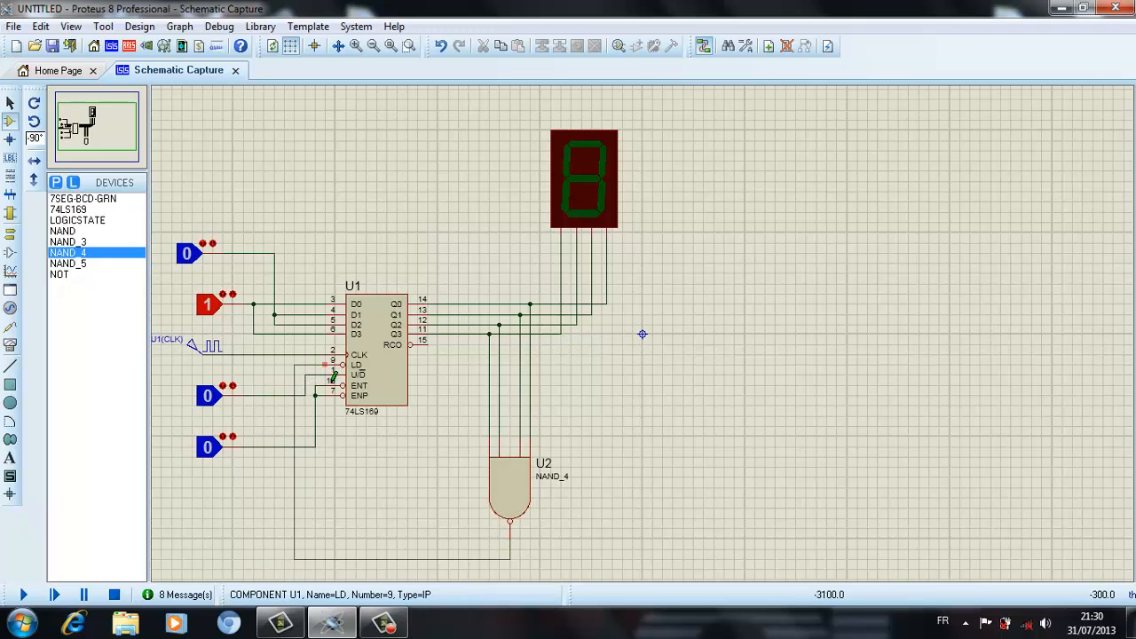
click(334, 364)
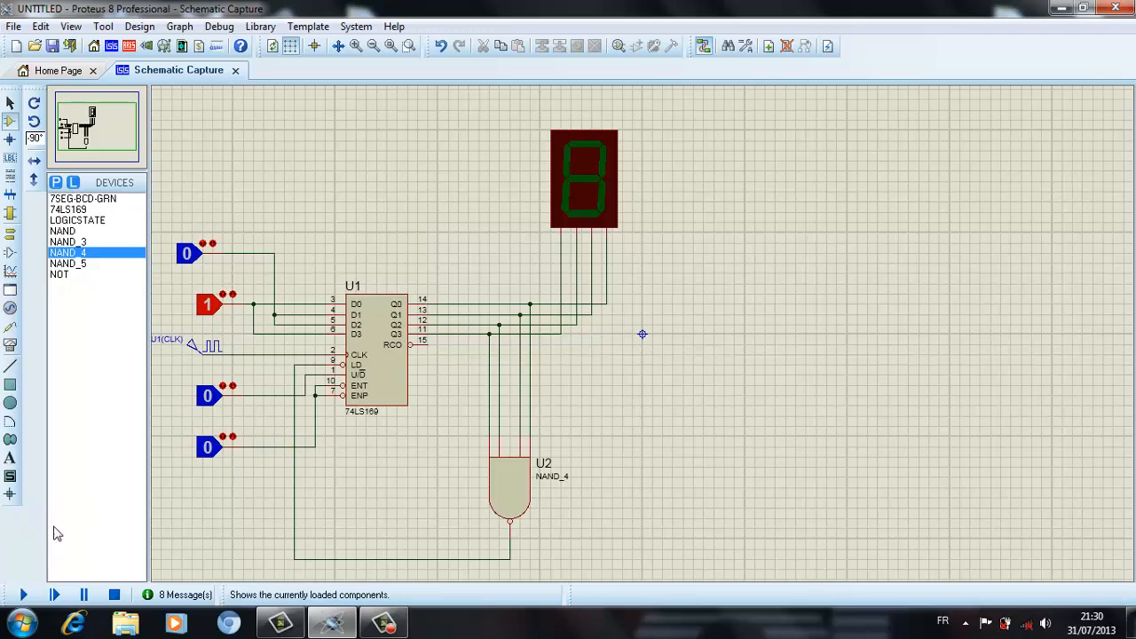
click(23, 594)
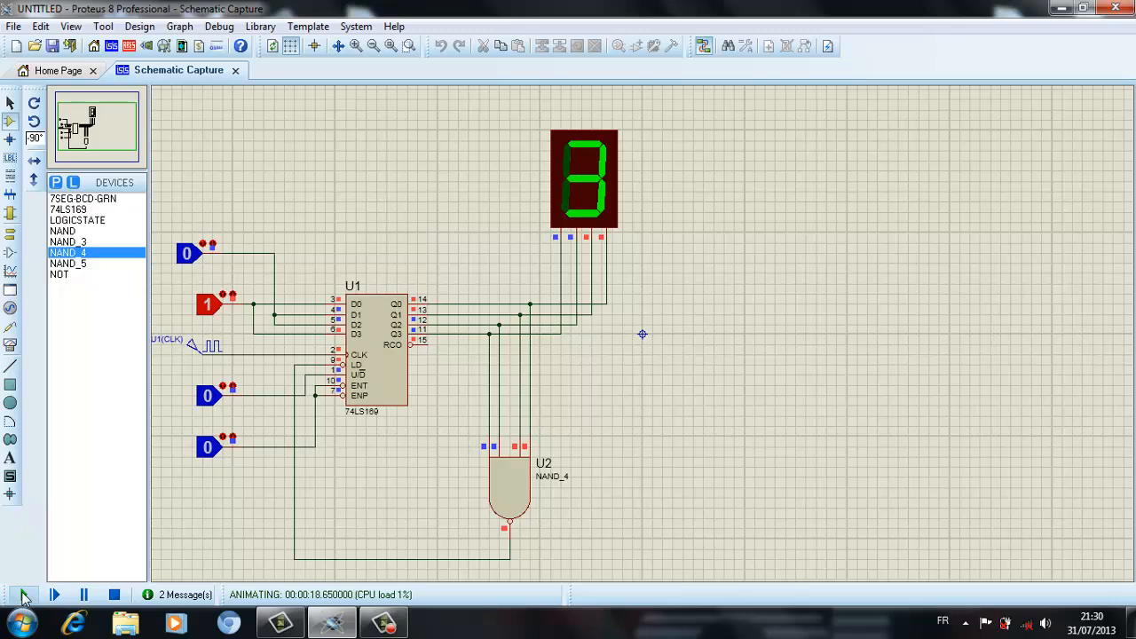
click(112, 601)
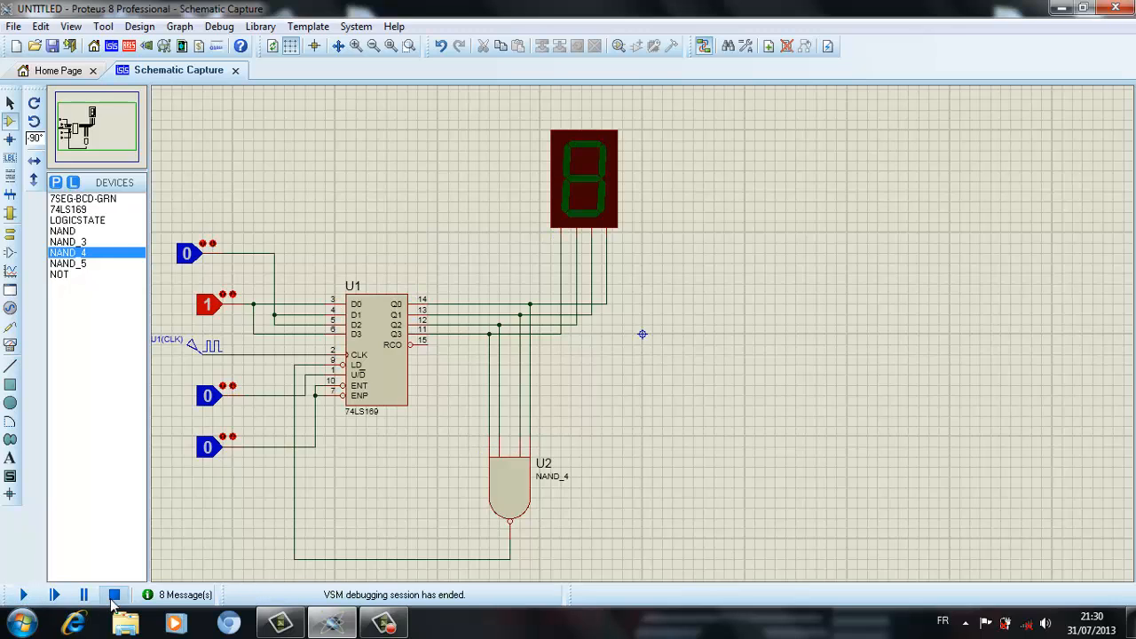
- Delete the four wires linking the counter outputs to the NAND_4 inputs
right_click(508, 404)
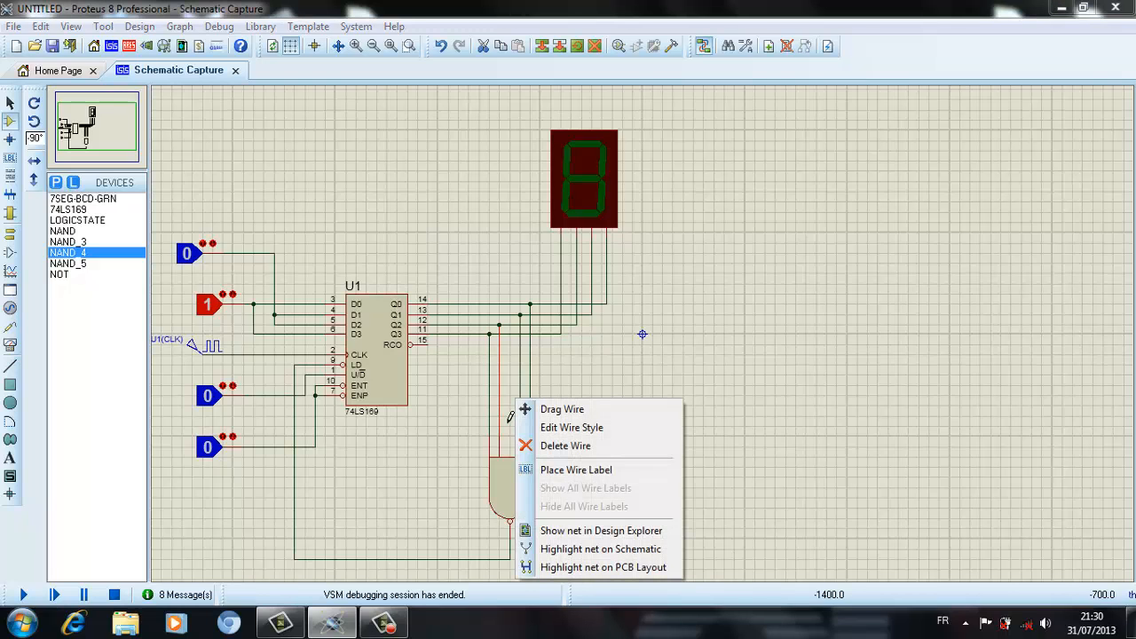
click(559, 446)
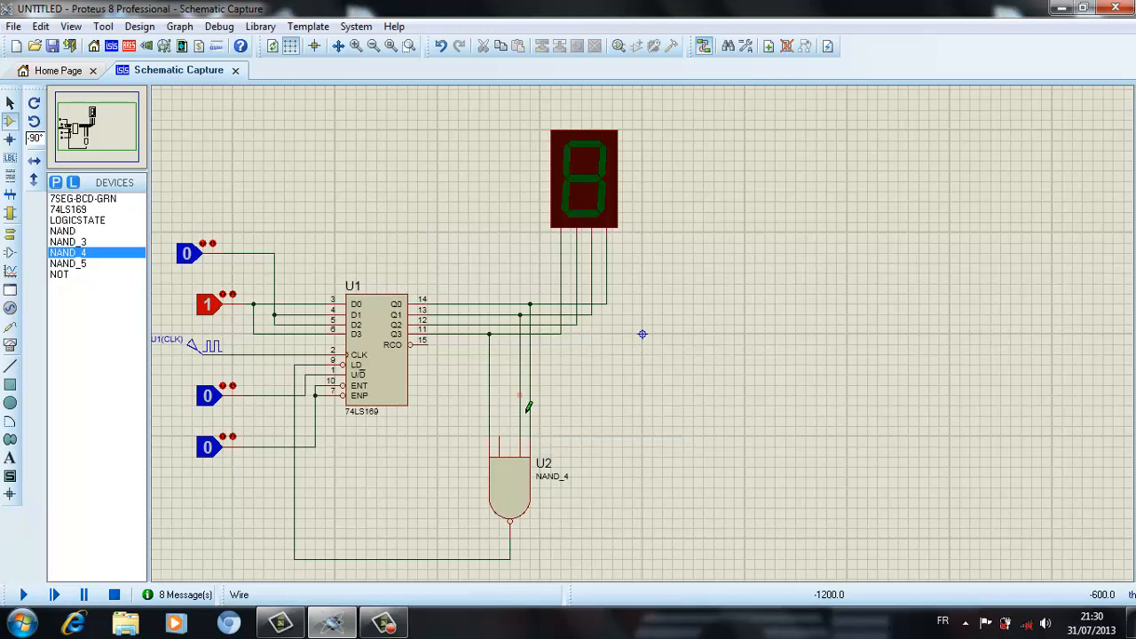
right_click(530, 405)
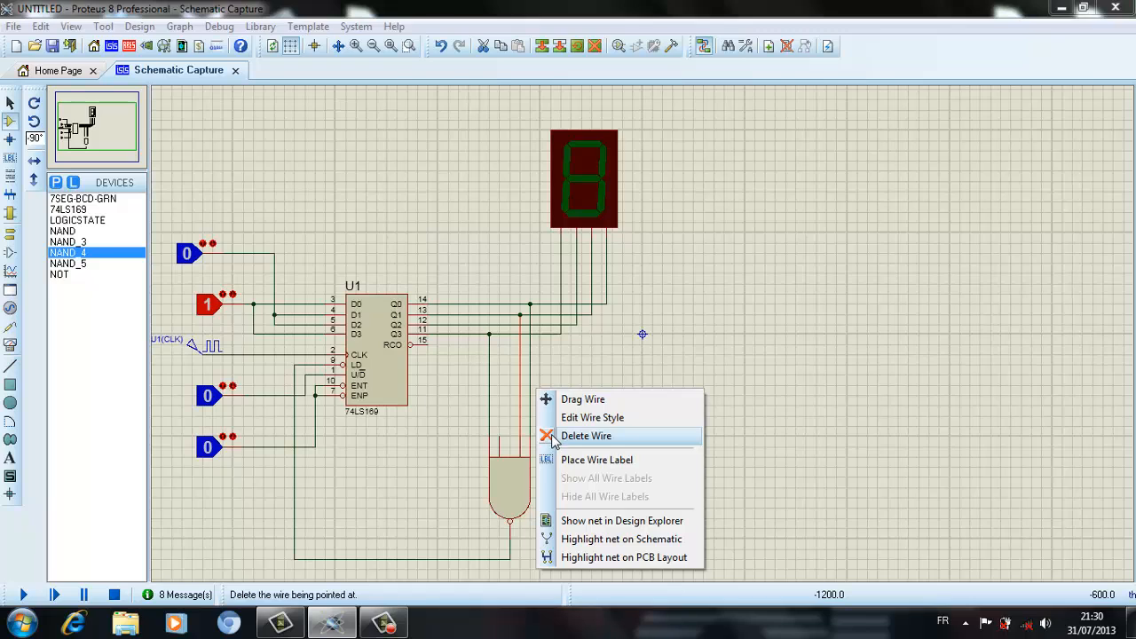
click(552, 436)
right_click(540, 401)
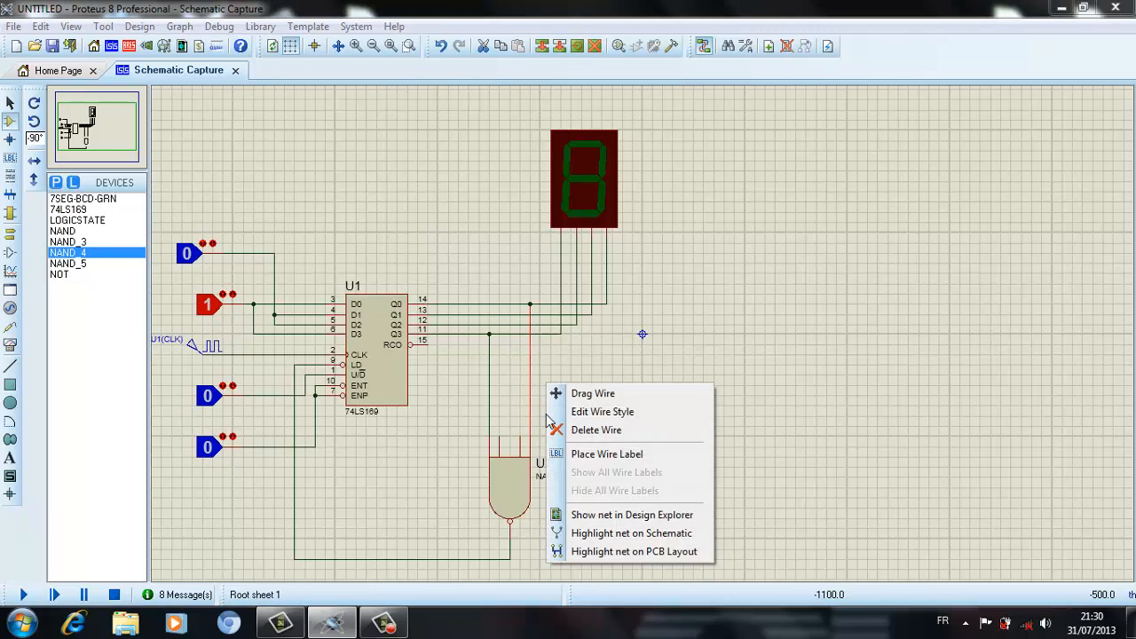
click(563, 430)
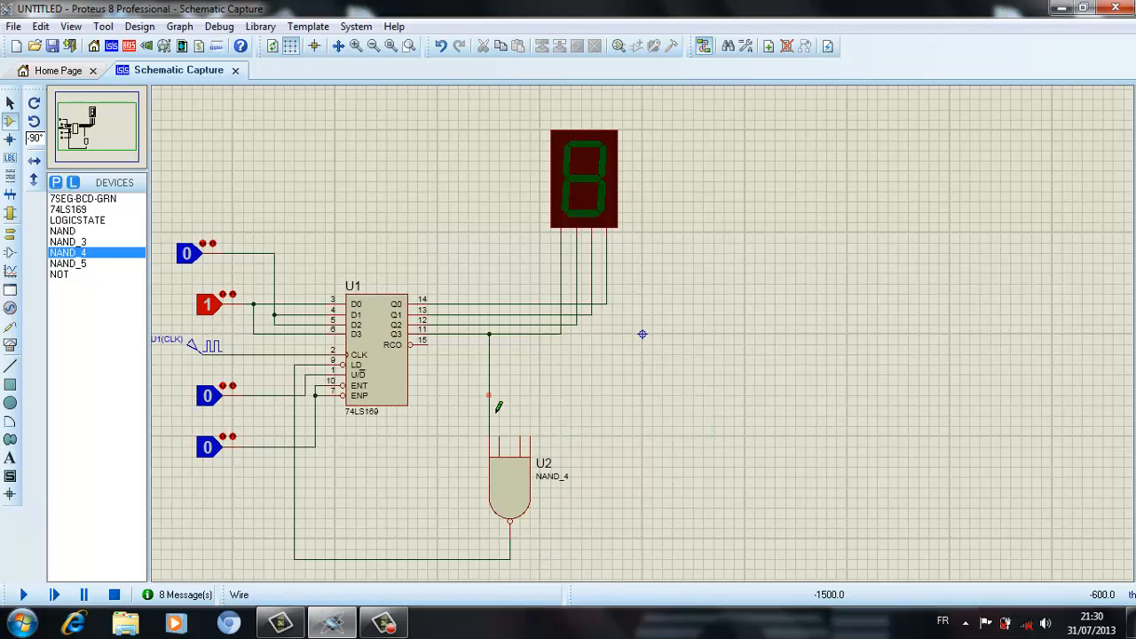
right_click(491, 405)
click(529, 438)
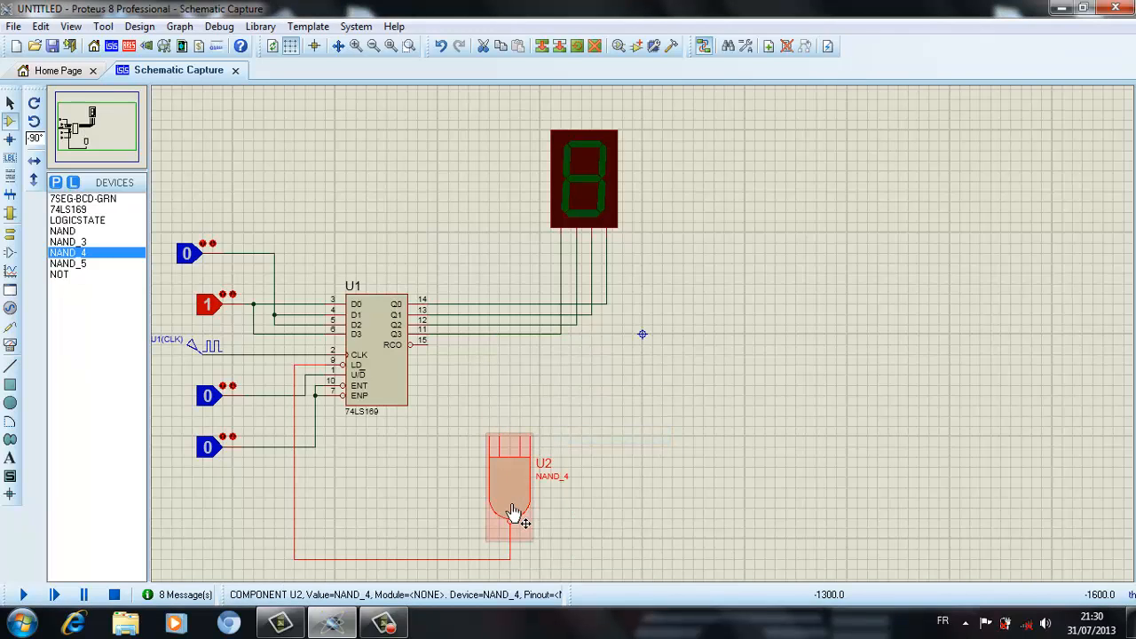
- Move the NAND_4 gate slightly farther down, keeping its output wired to LD
drag(520, 507, 513, 525)
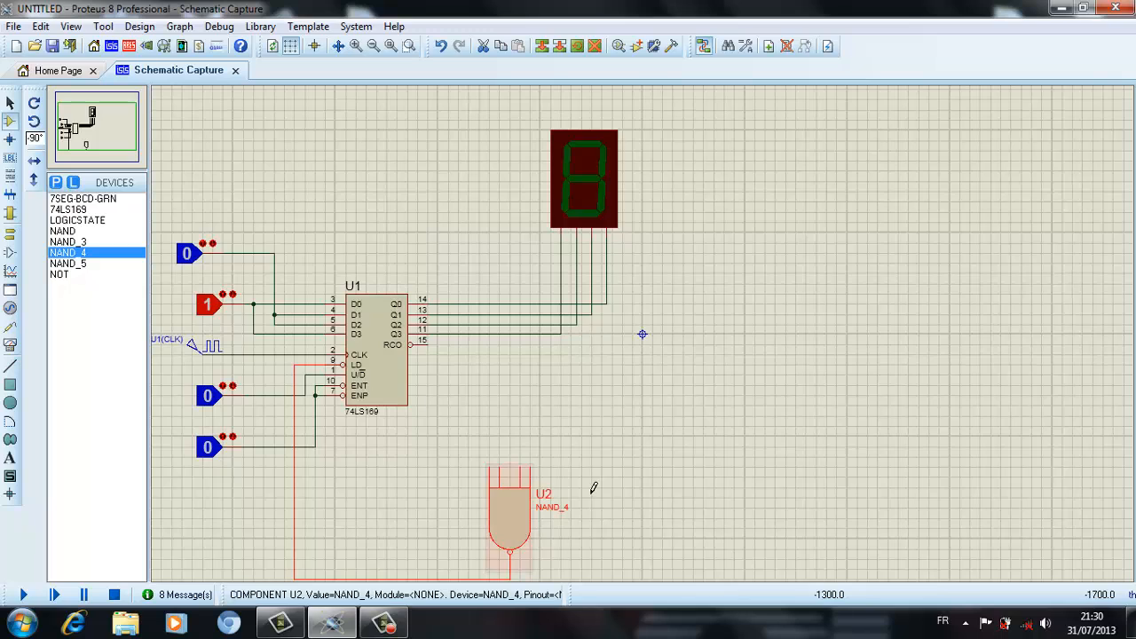
click(629, 480)
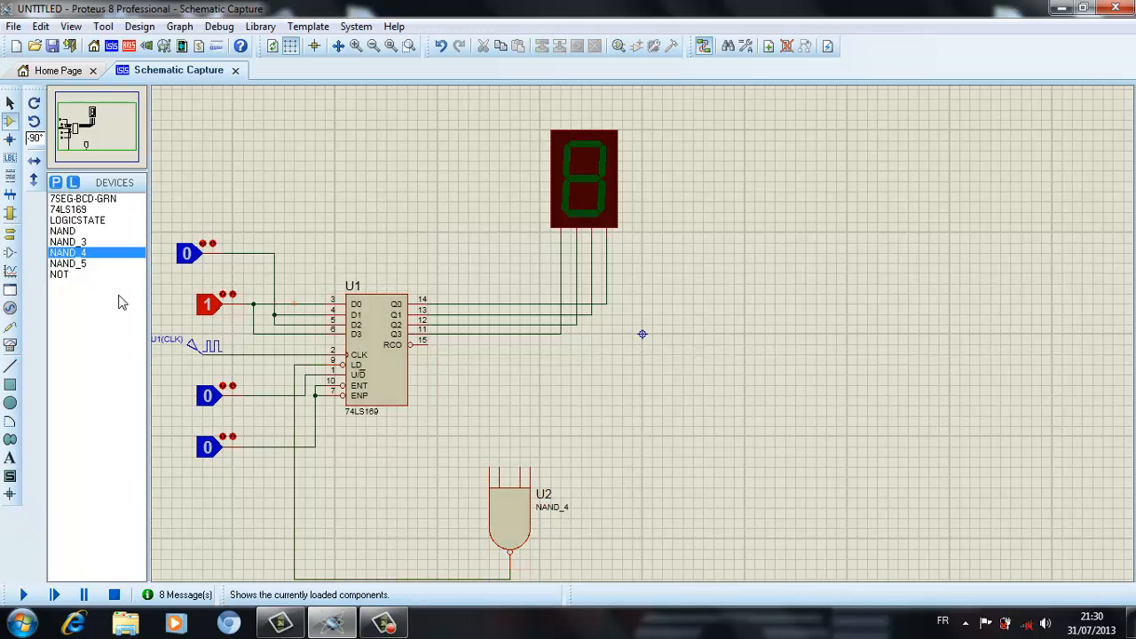
- Place two NOT gates side by side above the NAND_4 gate and align them at the same height
click(57, 274)
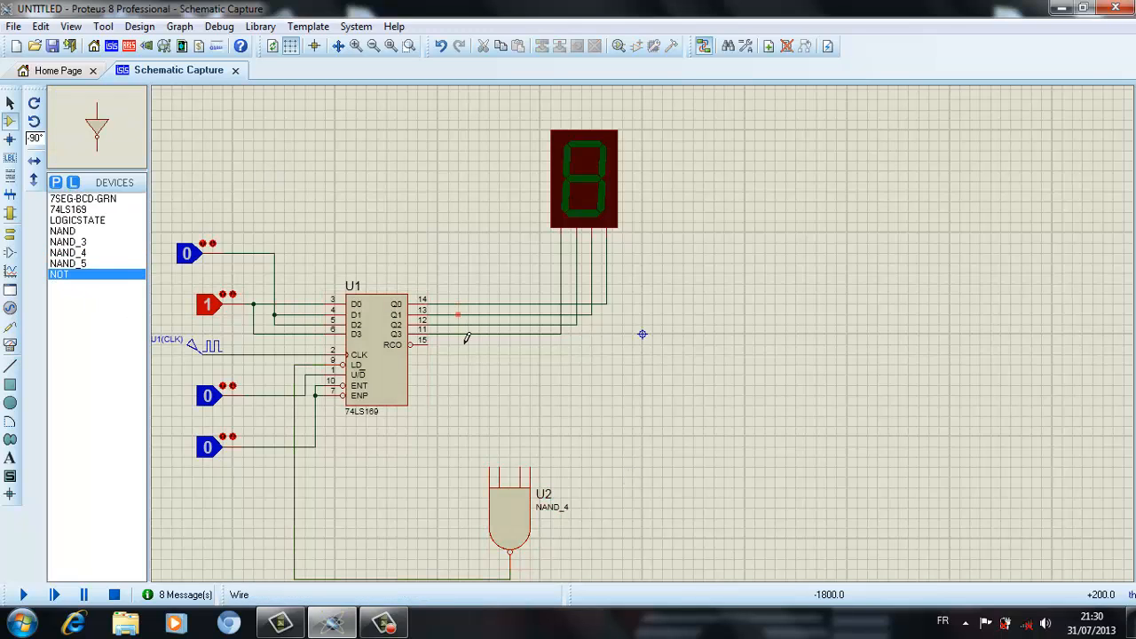
click(502, 414)
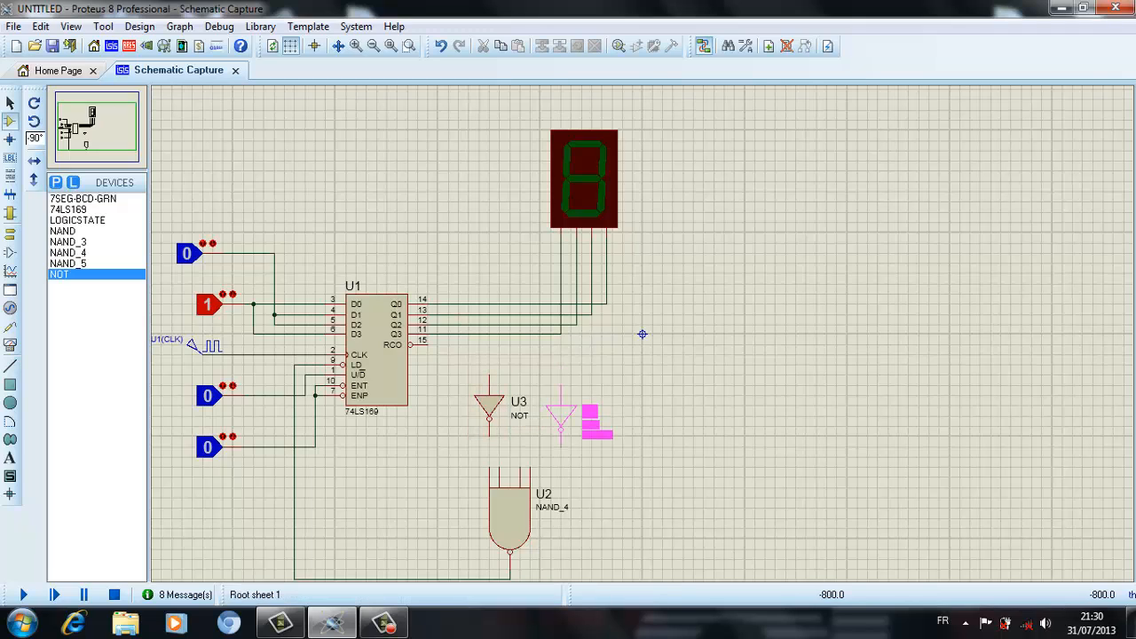
click(562, 396)
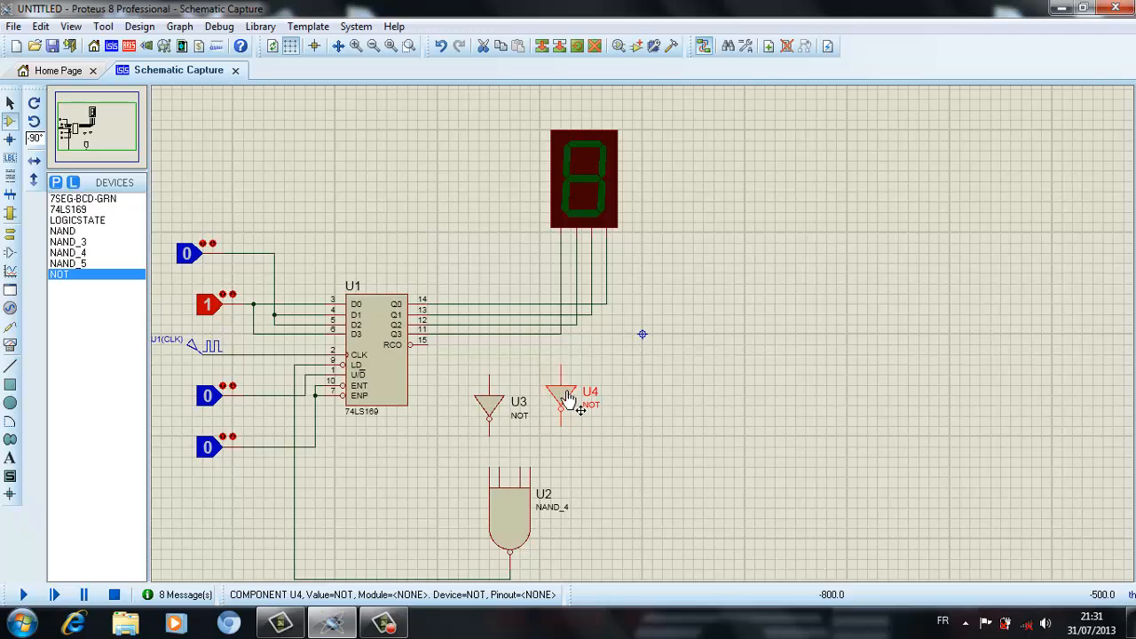
click(568, 399)
drag(569, 400, 581, 410)
click(656, 428)
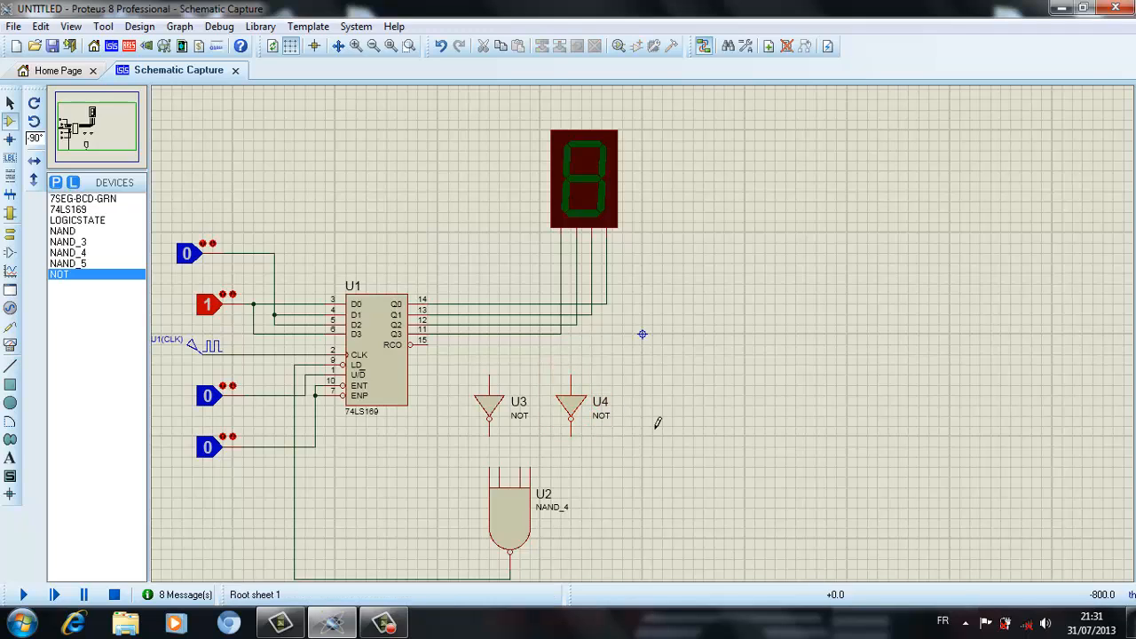
- Wire Q2 and Q1 through the two NOT gates to the outer NAND_4 inputs, and run and stop the simulation
click(489, 375)
click(502, 335)
click(550, 314)
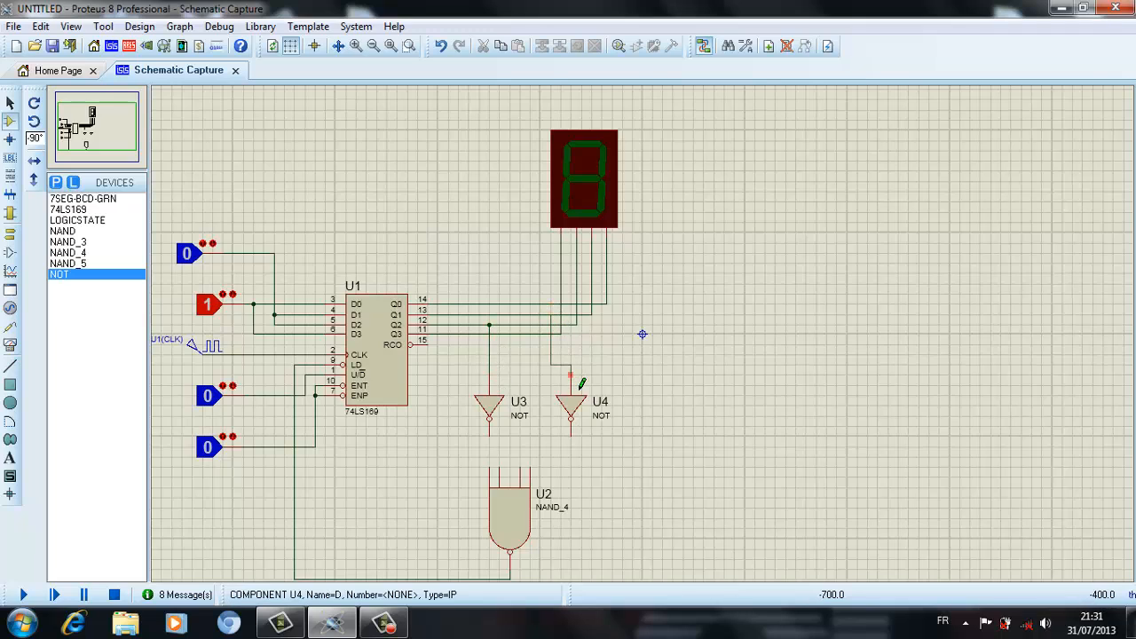
click(572, 384)
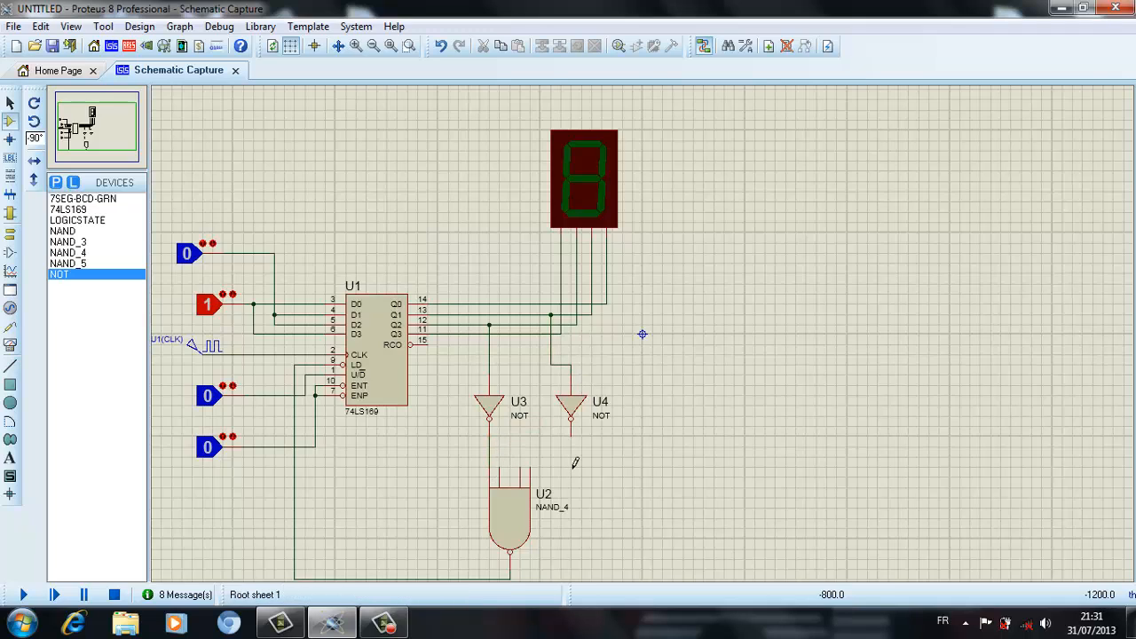
click(582, 448)
click(542, 479)
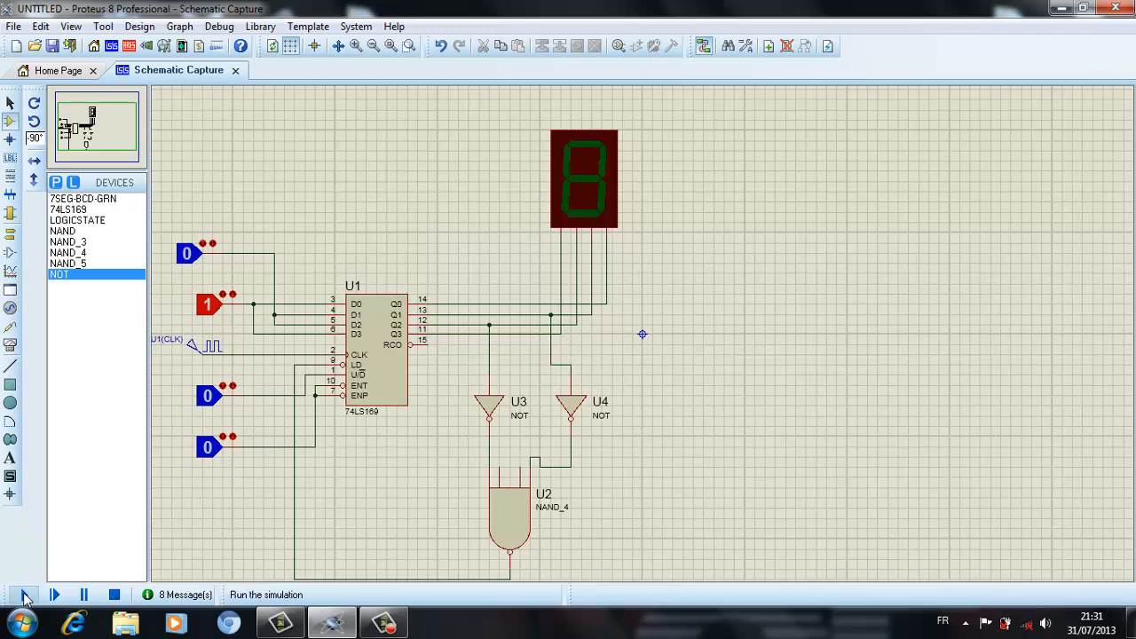
click(24, 595)
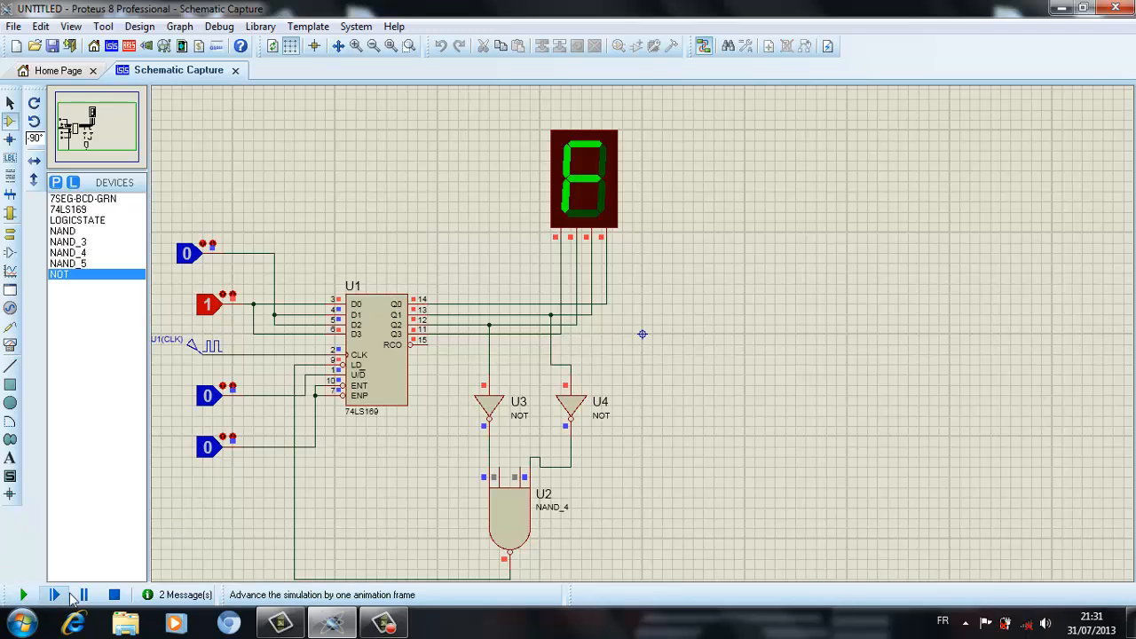
click(114, 597)
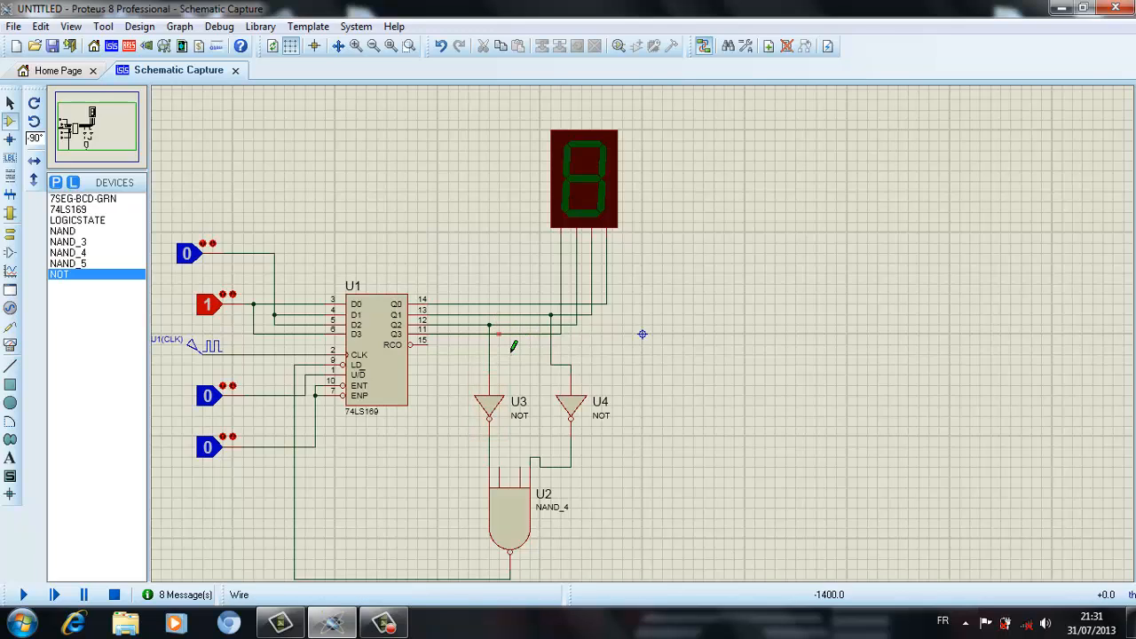
- Wire Q3 and Q0 directly to the two middle NAND_4 inputs, and run and stop the simulation
click(500, 335)
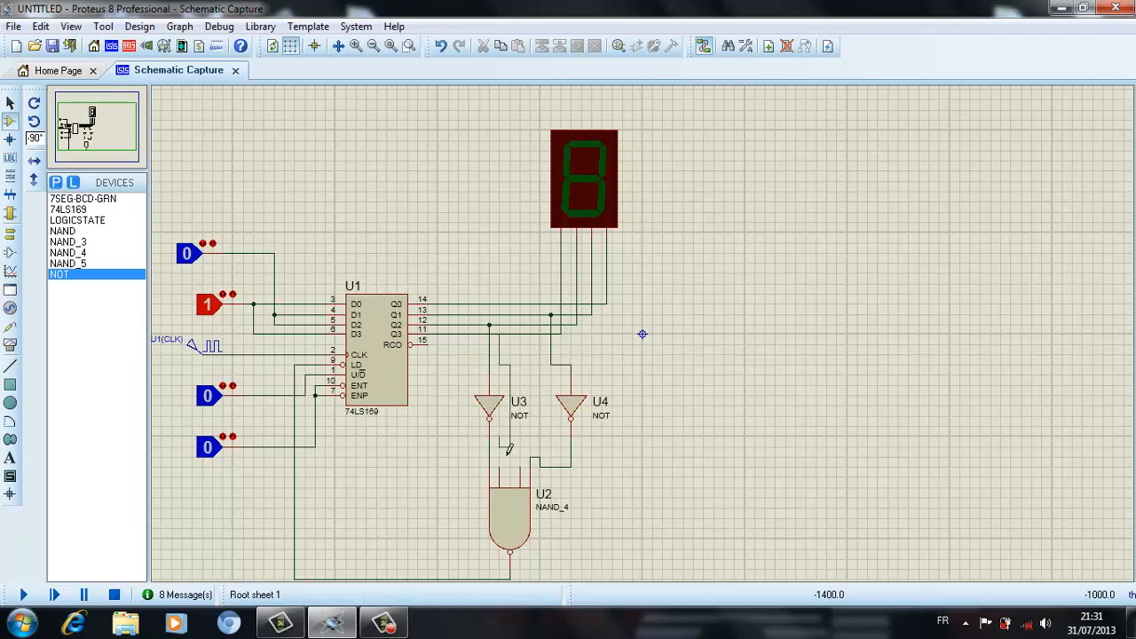
click(499, 470)
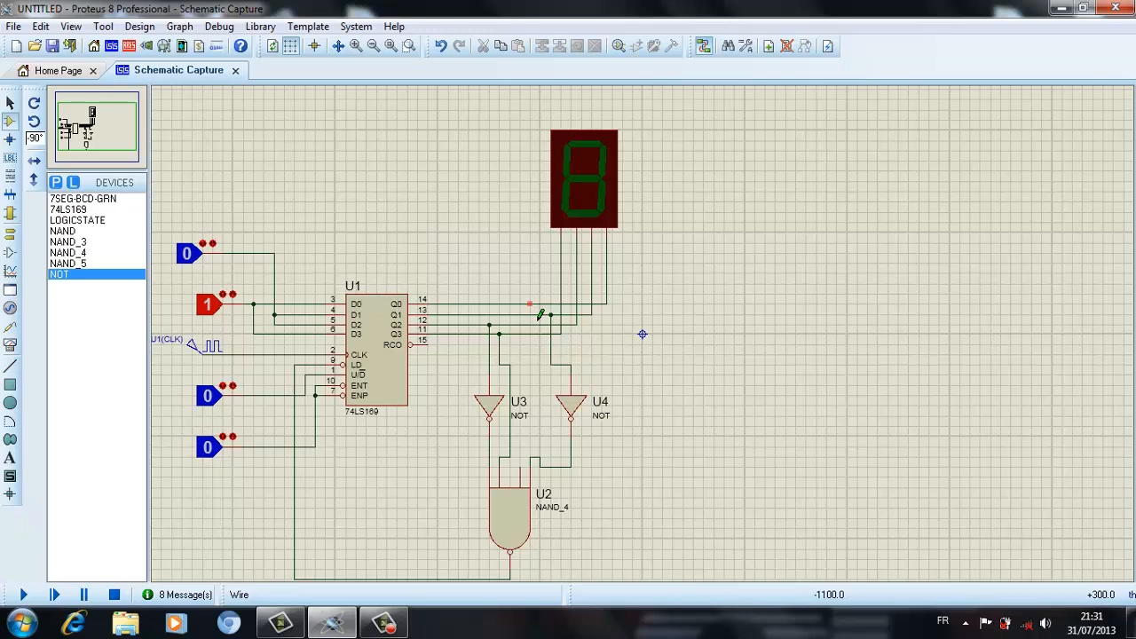
click(530, 303)
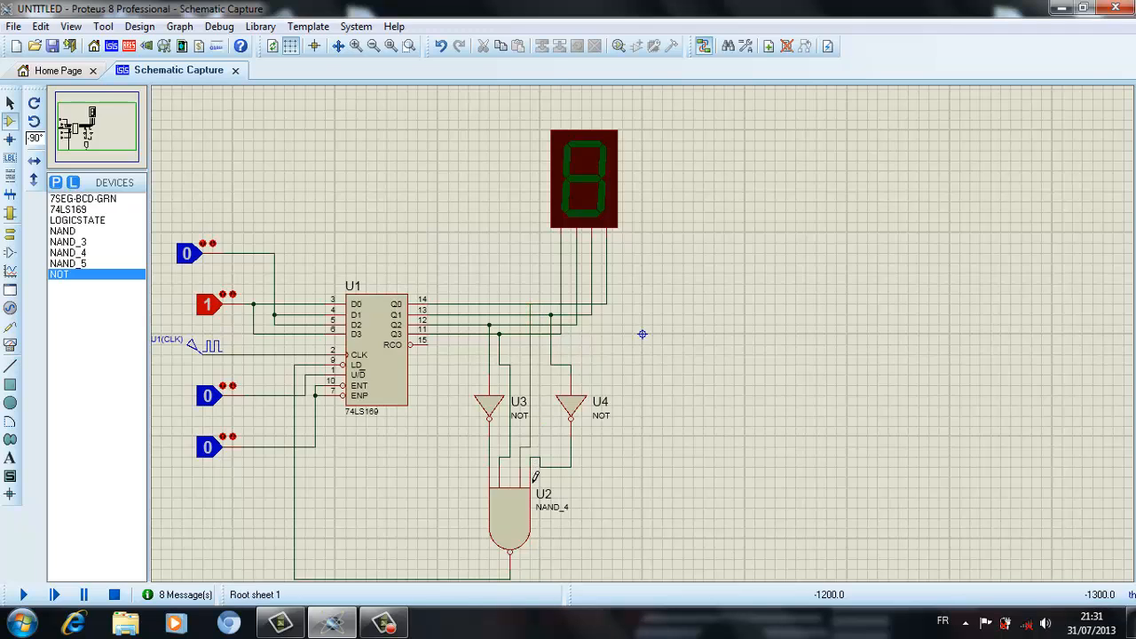
click(535, 475)
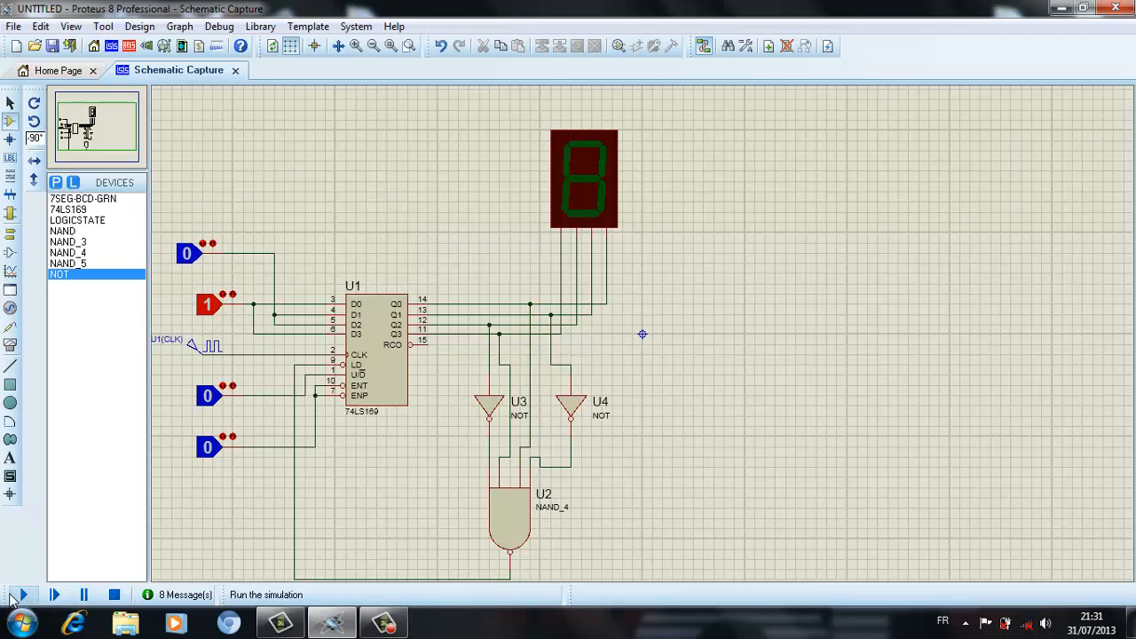
click(20, 595)
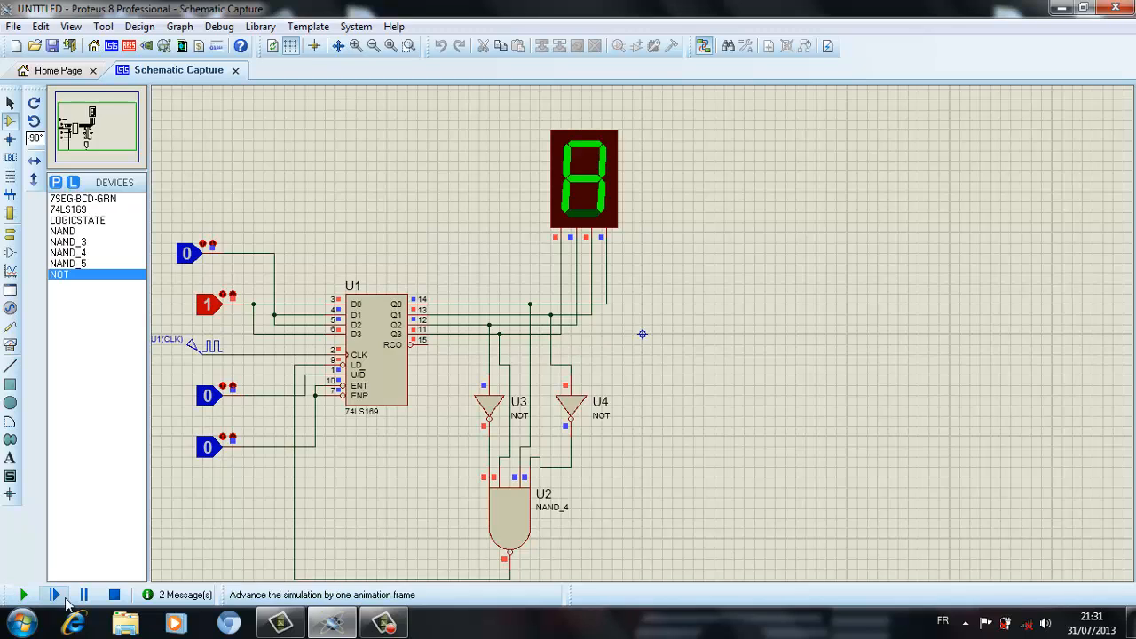
click(115, 594)
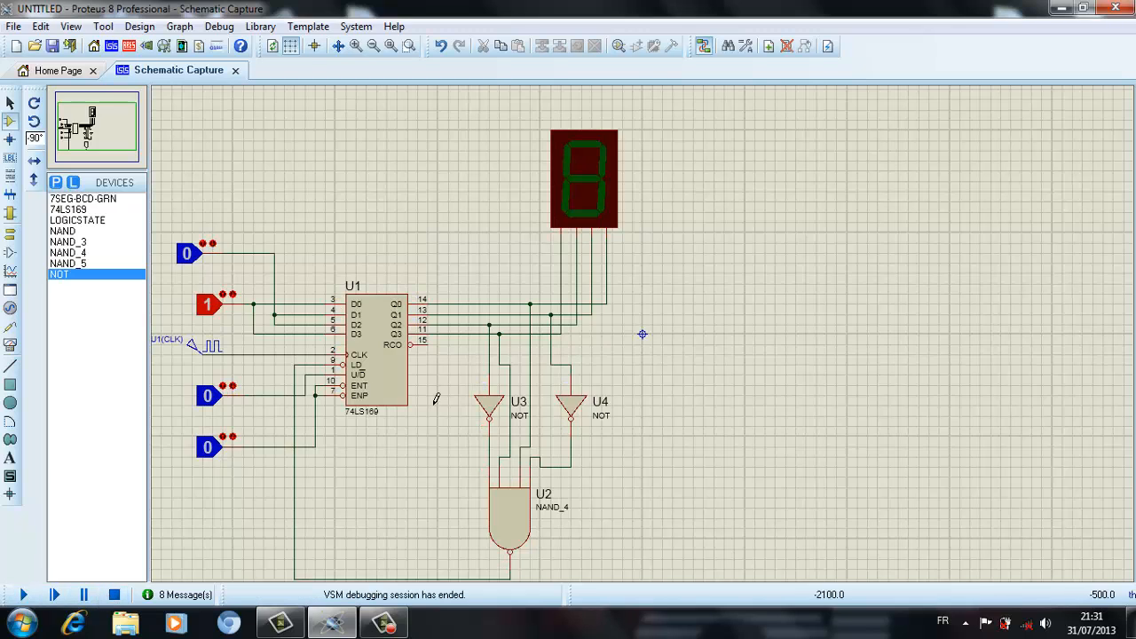
- Delete both NOT gates, the NAND_4 input wires and the leftover junction dots on the output wires, and run and stop the simulation
drag(448, 364, 612, 507)
key(Delete)
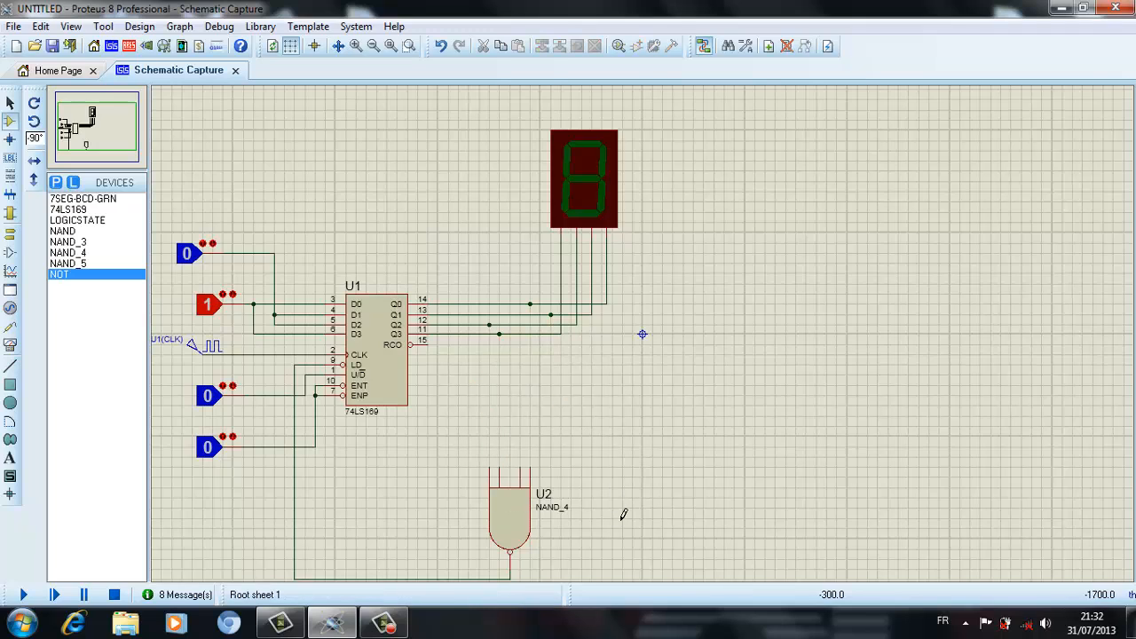
right_click(496, 332)
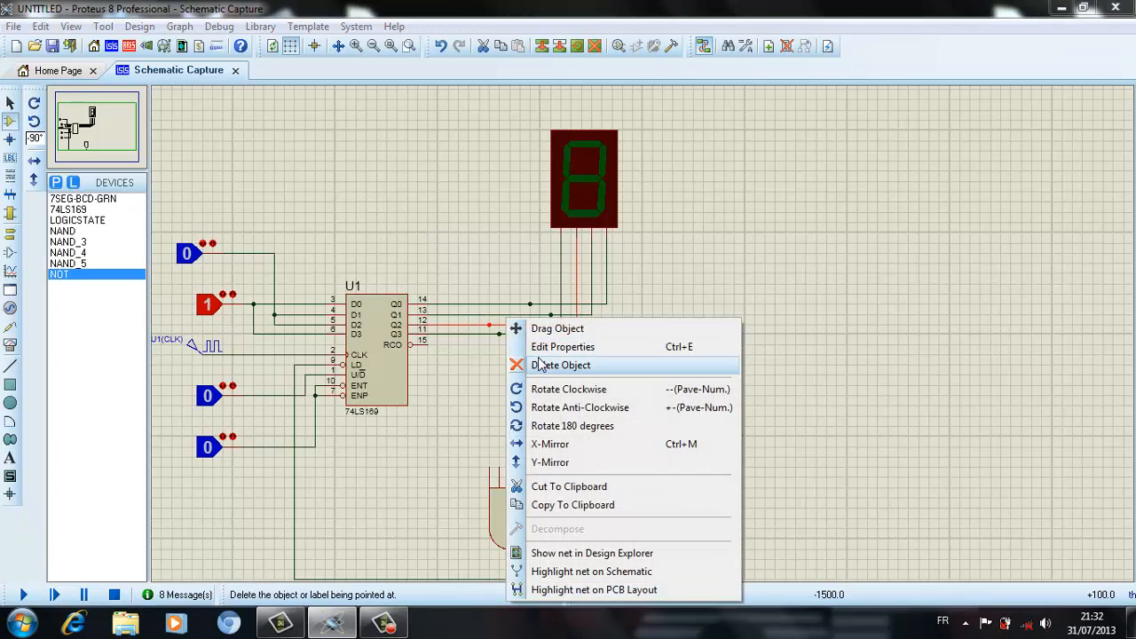
click(538, 362)
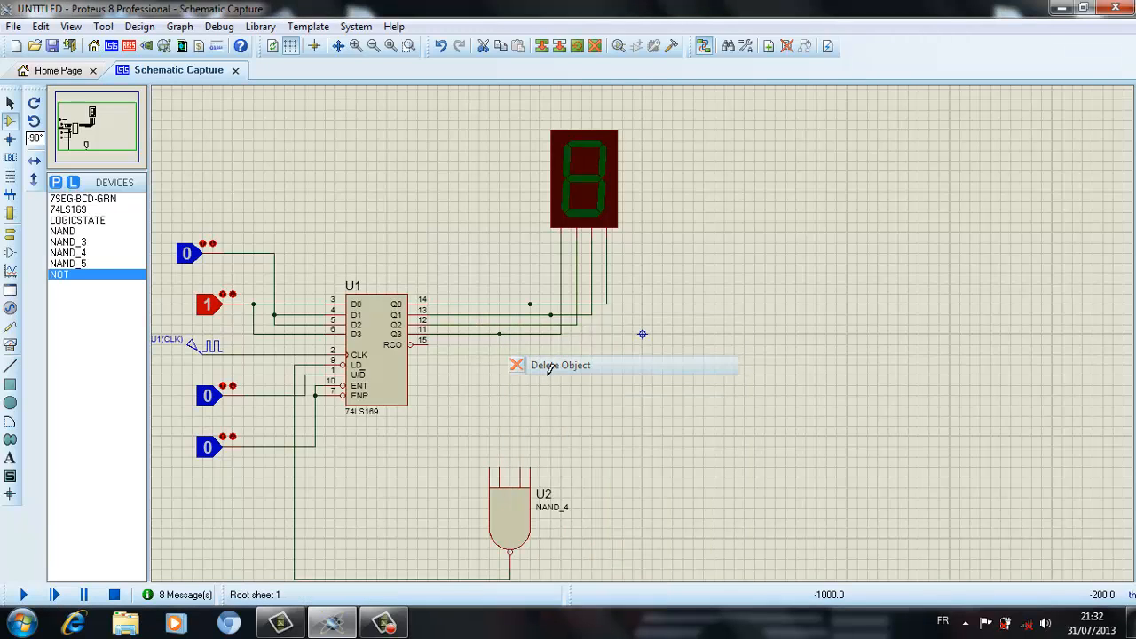
right_click(515, 333)
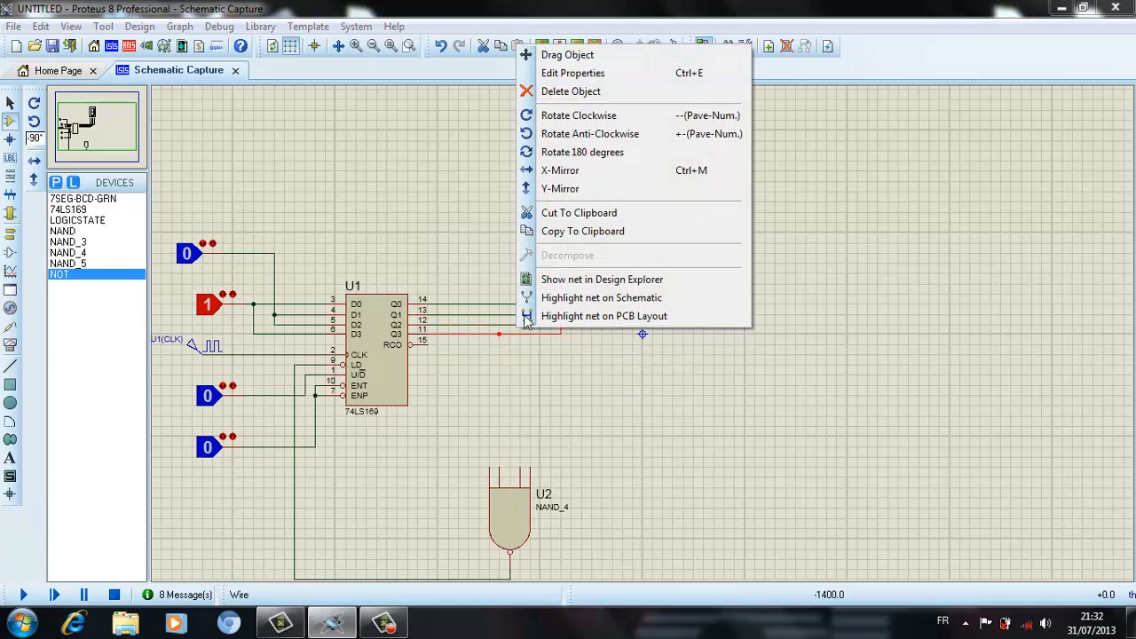
click(532, 90)
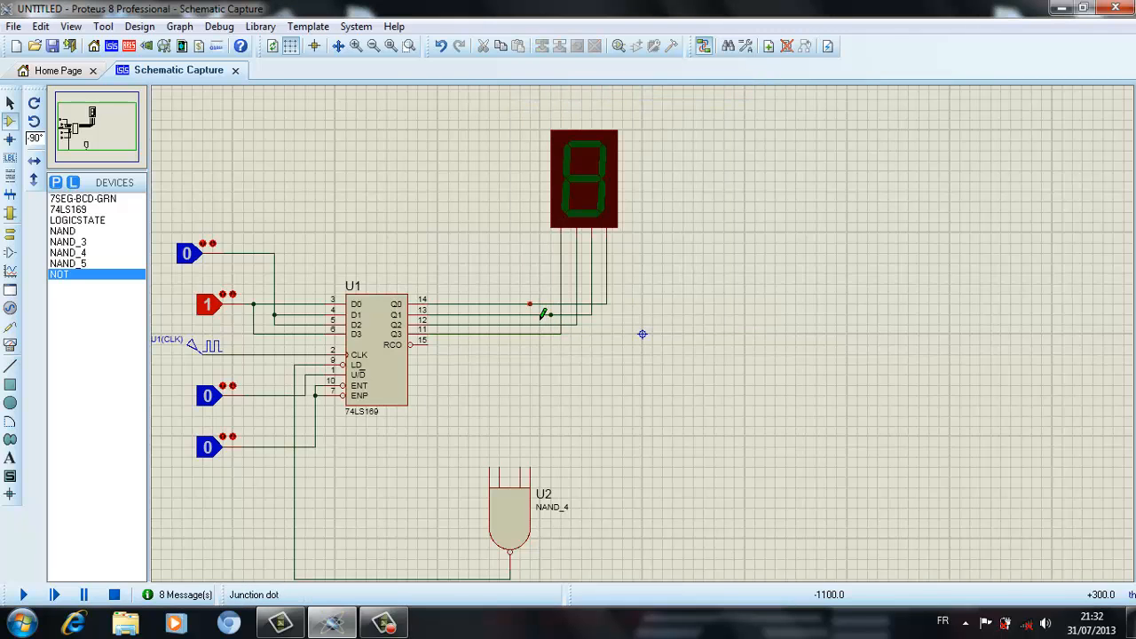
right_click(548, 305)
click(577, 343)
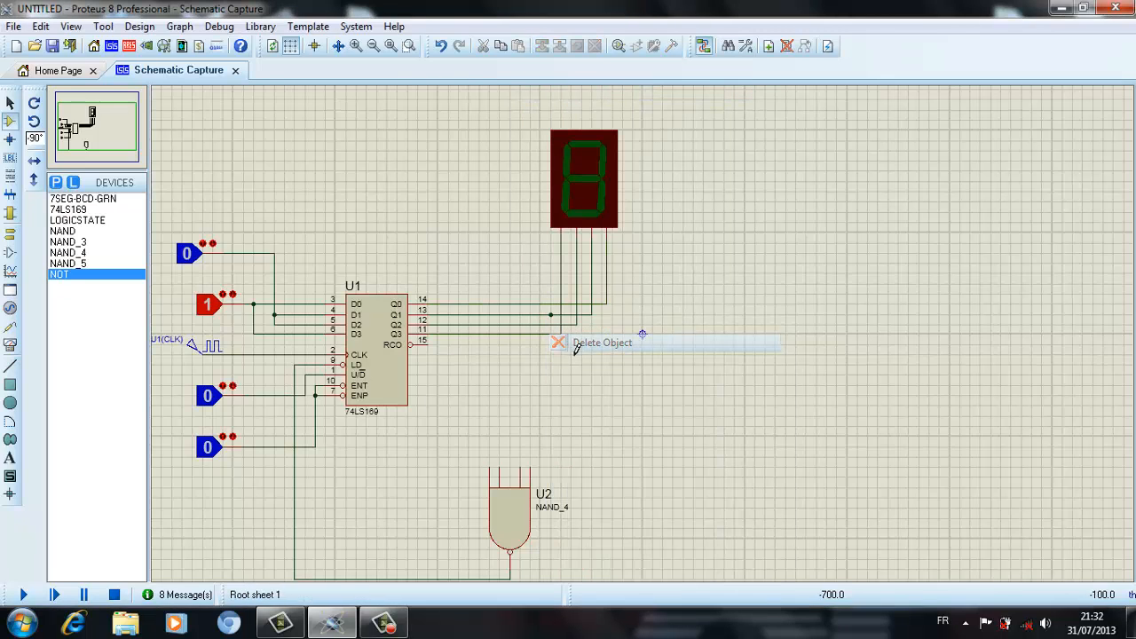
right_click(562, 327)
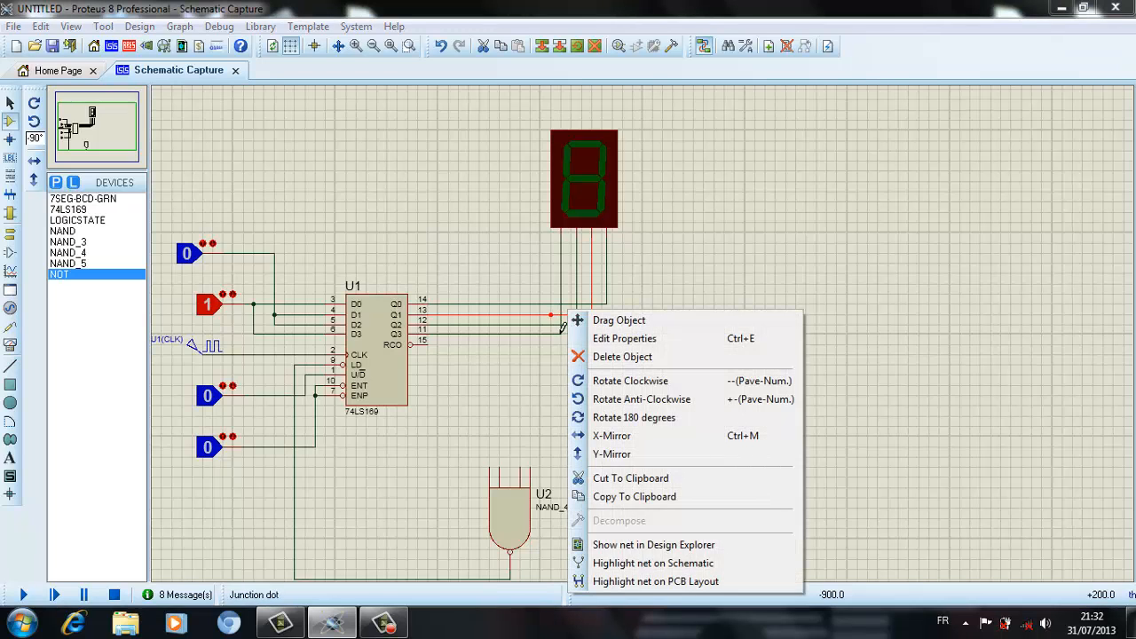
click(607, 357)
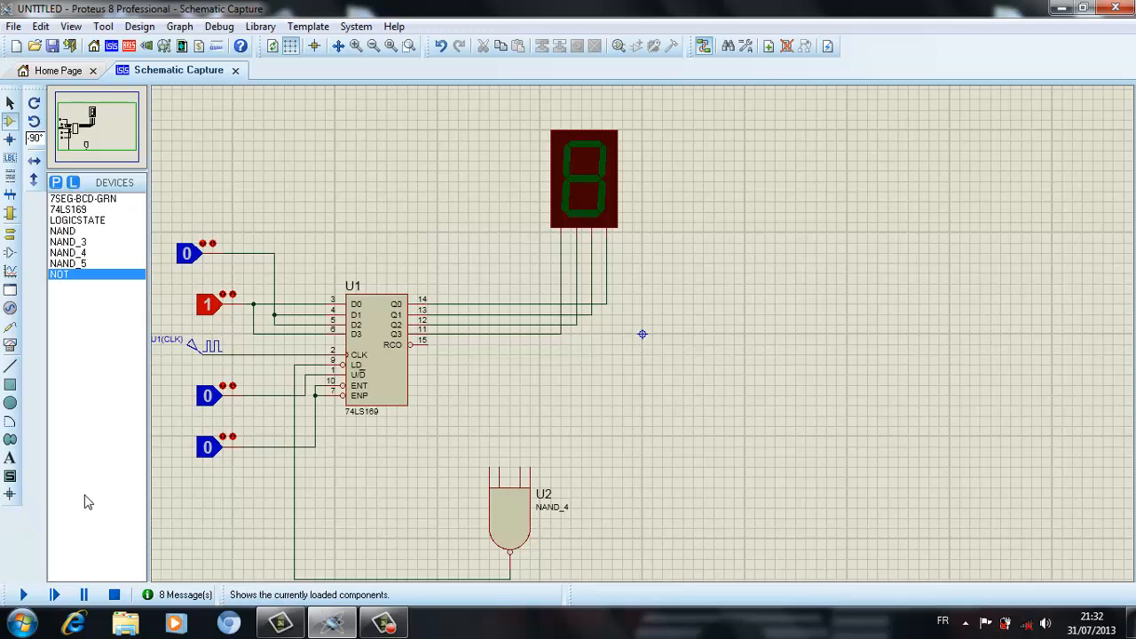
click(24, 595)
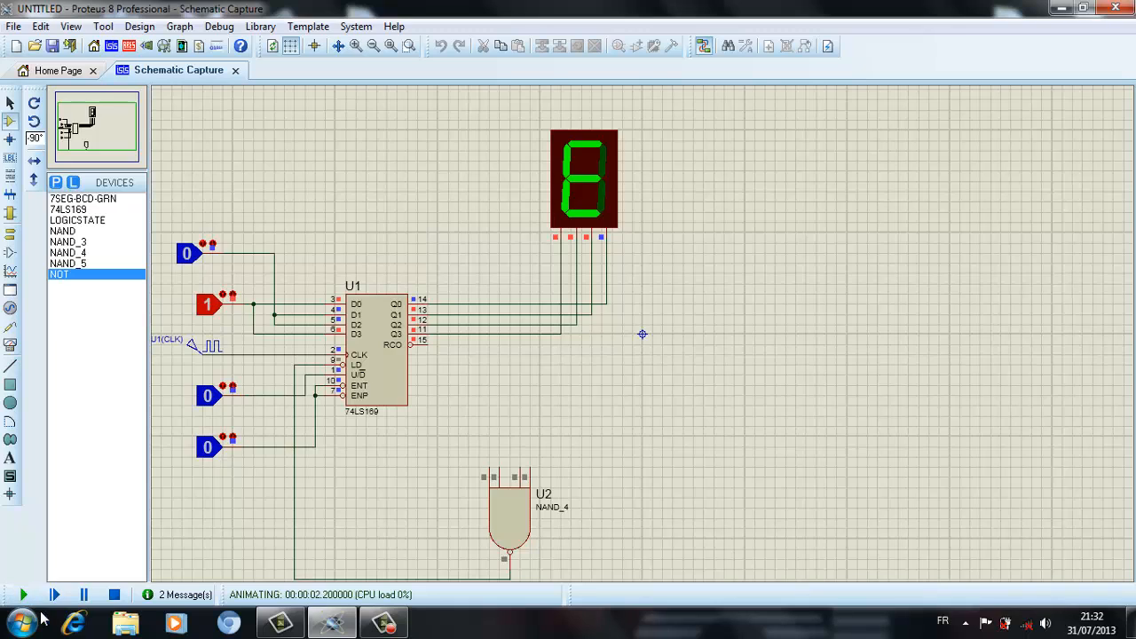
click(112, 594)
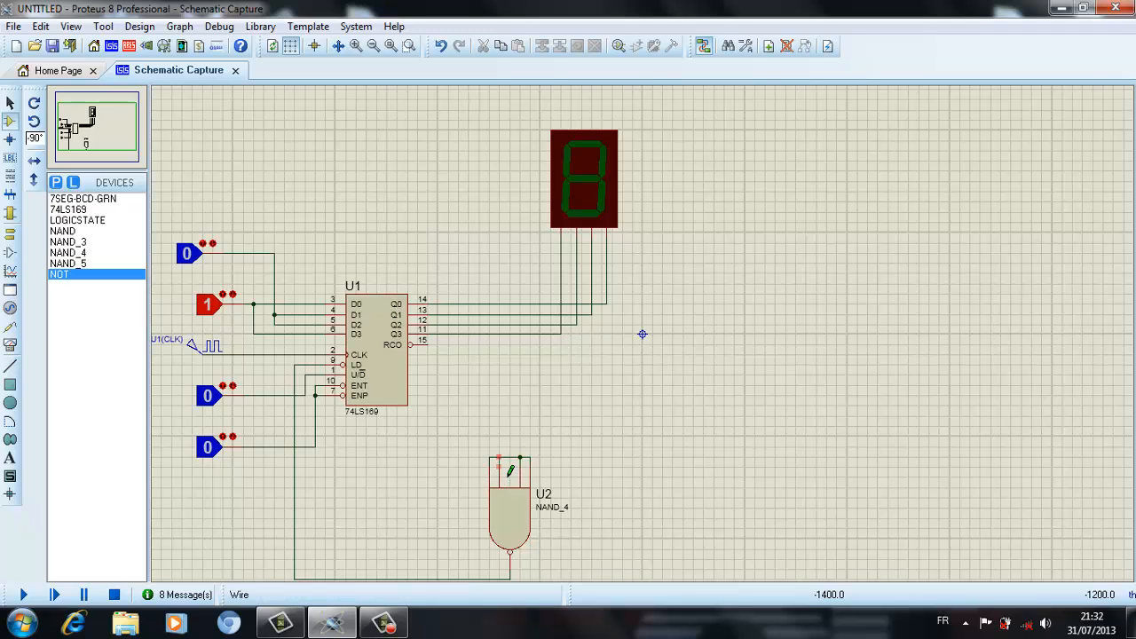
- Wire Q3 and Q0 to the joined inputs of the NAND_4 gate, and run and stop the simulation
click(488, 333)
click(489, 457)
click(530, 303)
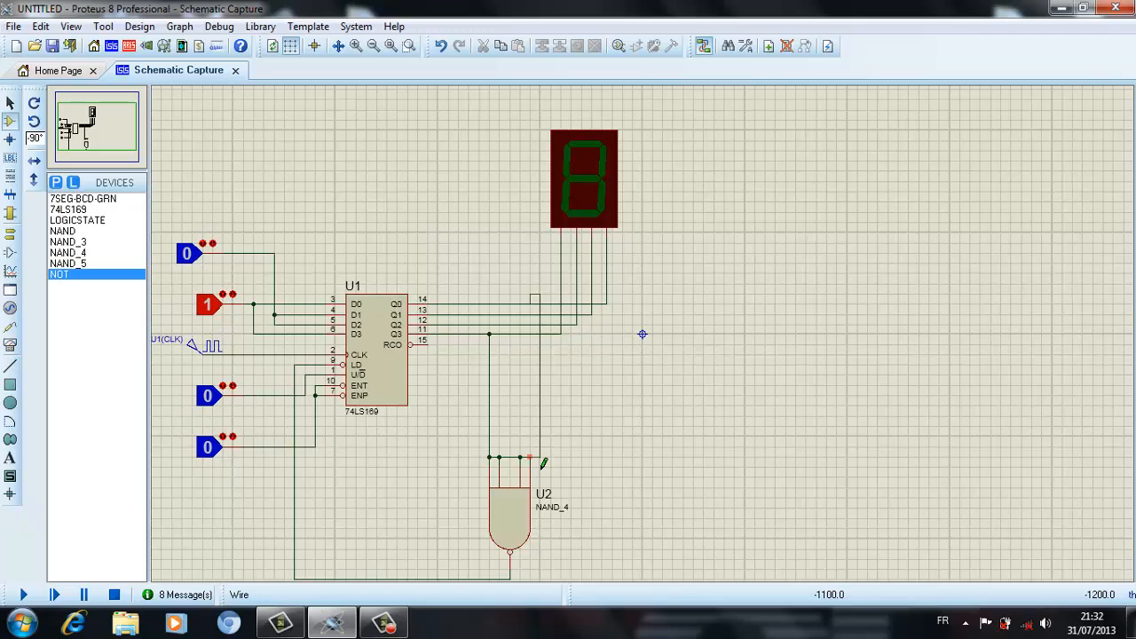
click(539, 461)
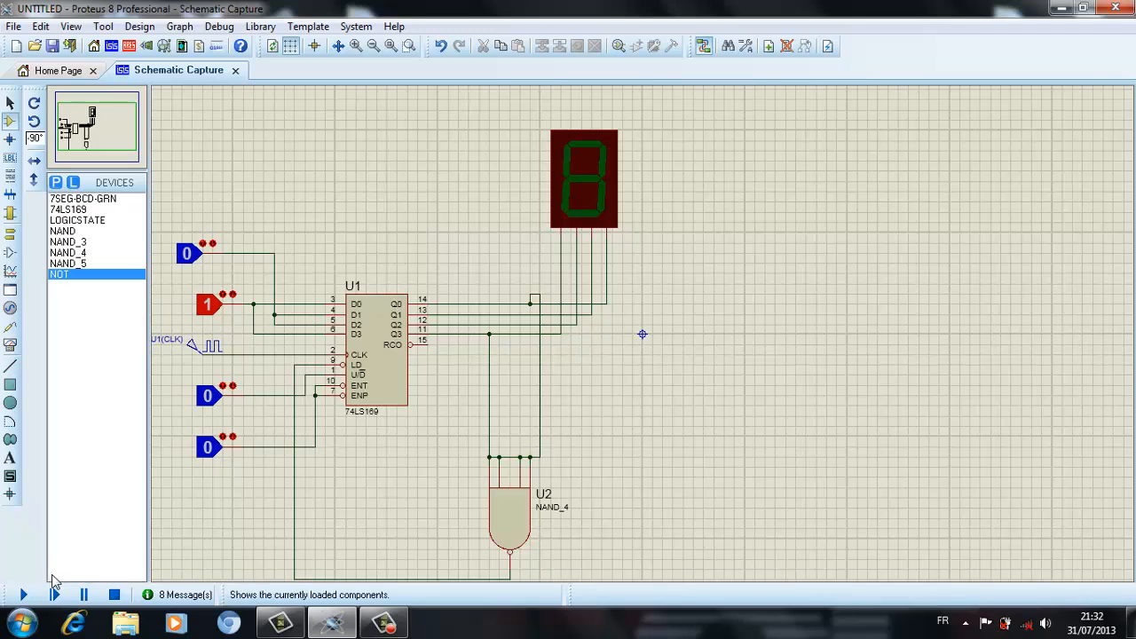
click(33, 596)
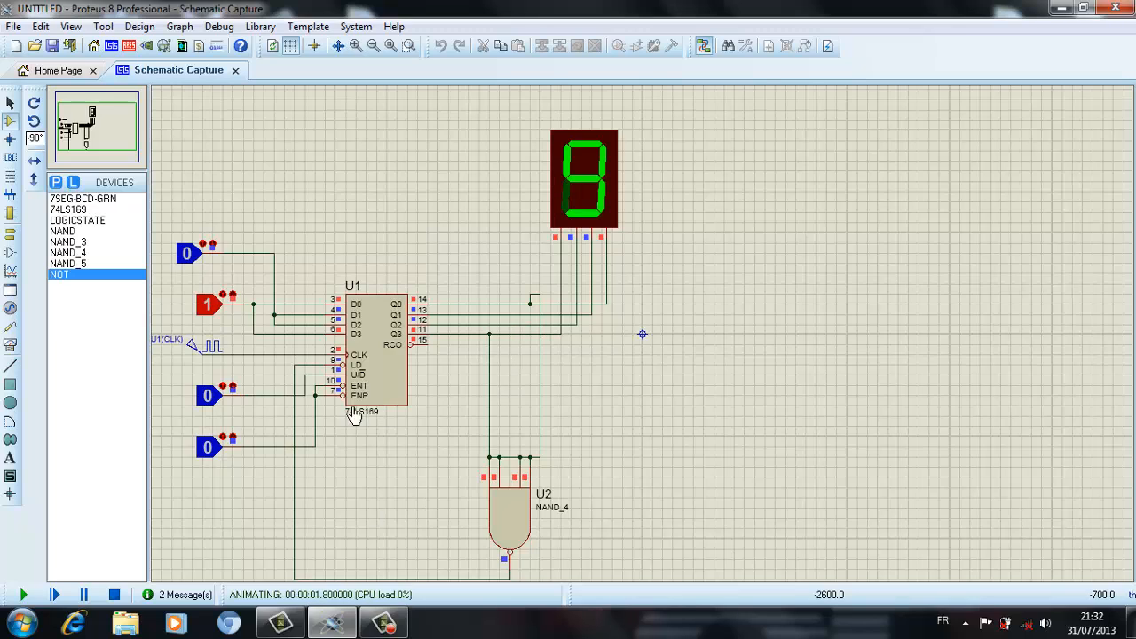
click(114, 594)
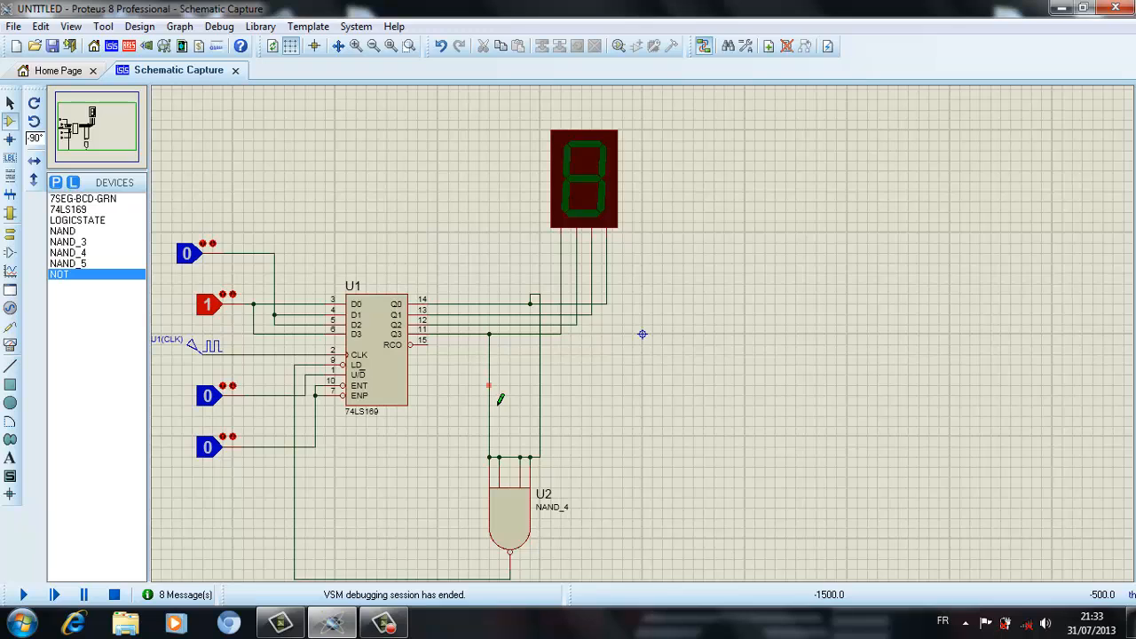
- Delete the wires from Q3 and Q0 and the short wires joining the NAND_4 inputs
right_click(499, 399)
click(542, 428)
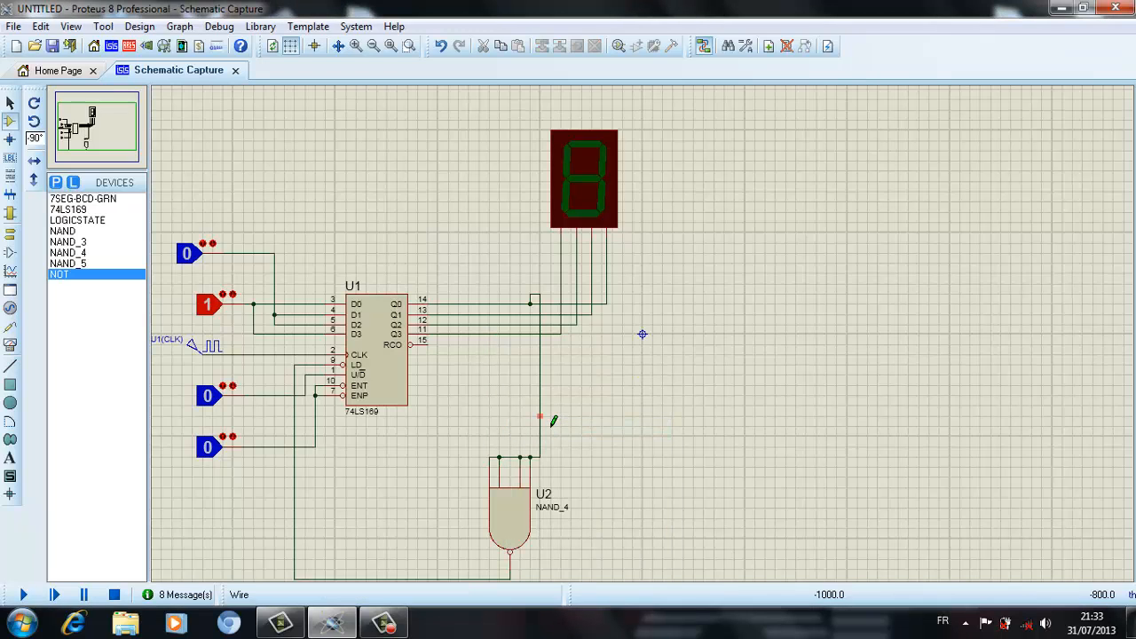
right_click(539, 404)
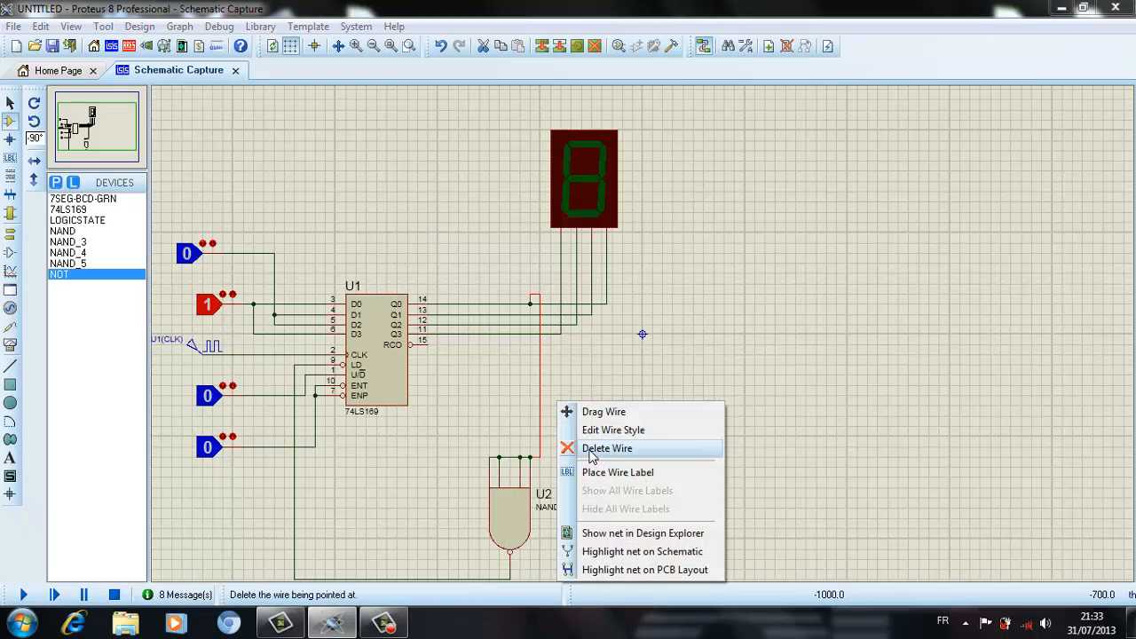
click(586, 449)
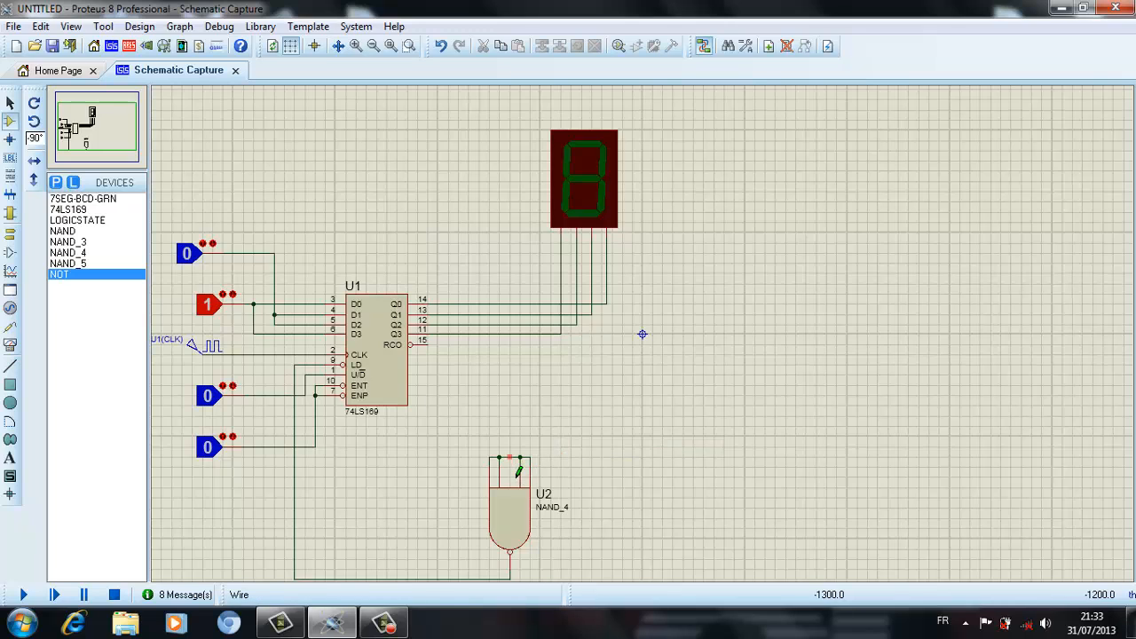
right_click(518, 473)
click(550, 318)
right_click(554, 324)
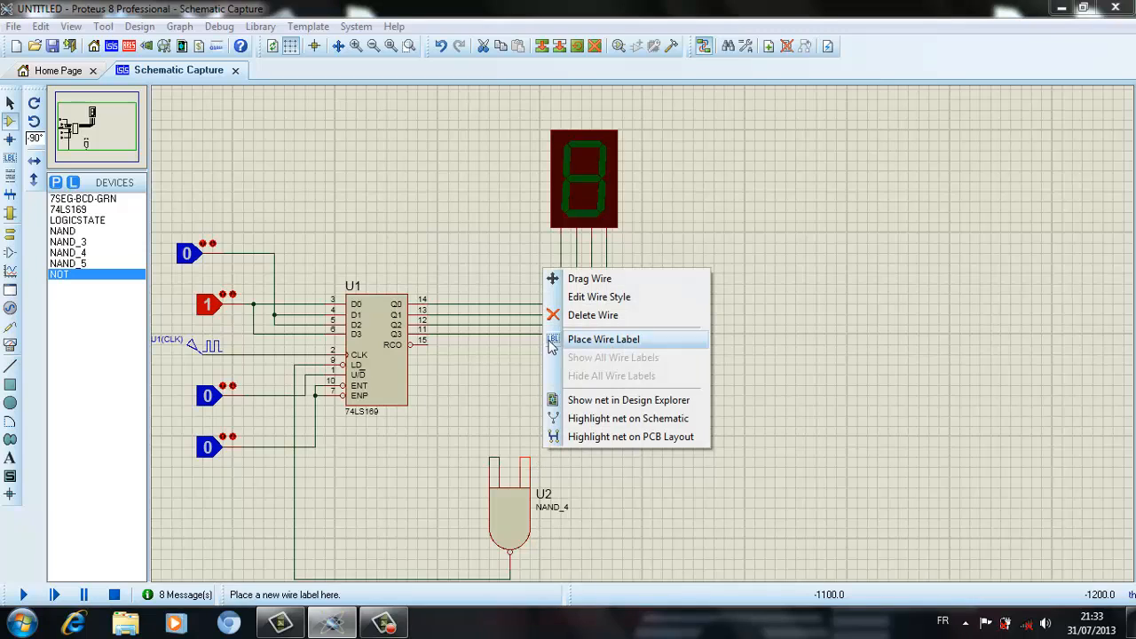
click(557, 317)
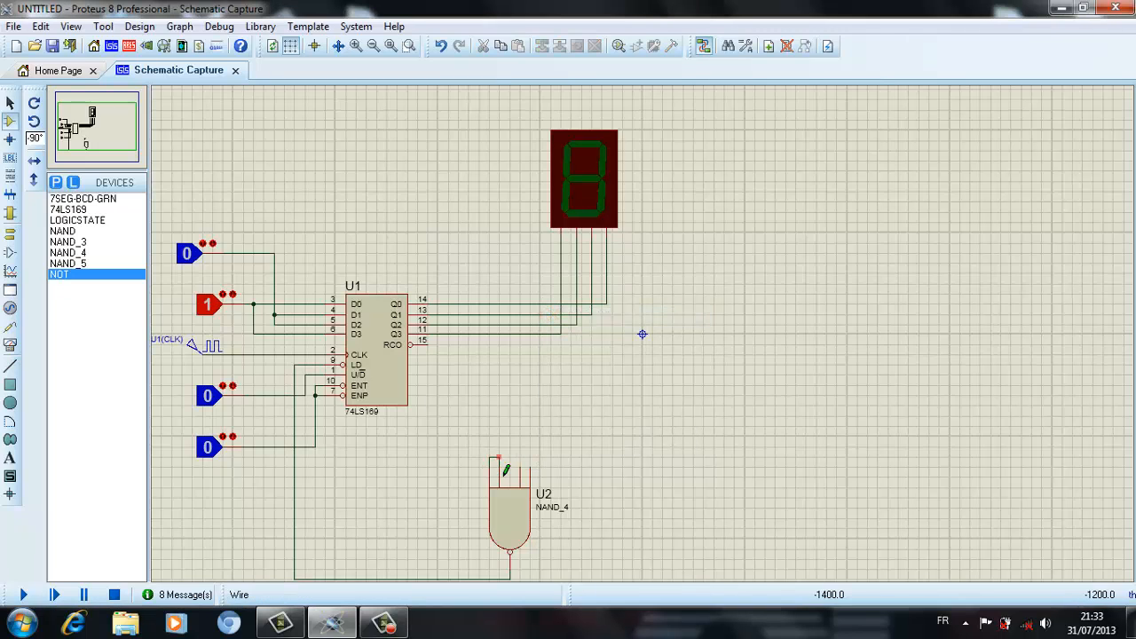
right_click(504, 474)
click(542, 318)
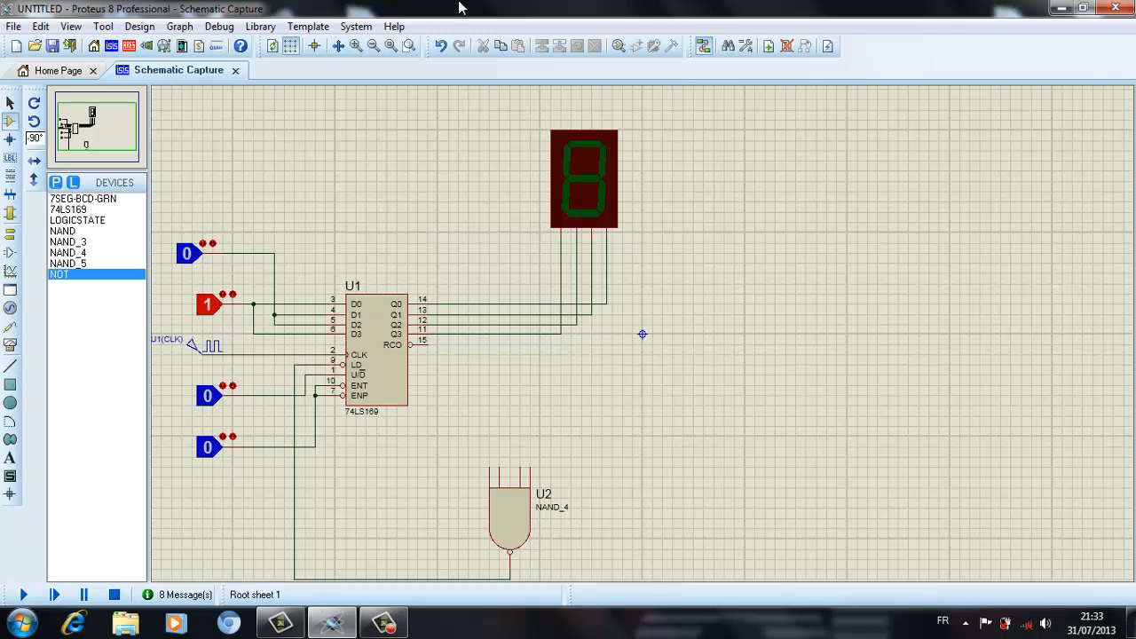
- Place two NOT gates side by side above the NAND_4 gate and wire their outputs to its two middle inputs
click(84, 282)
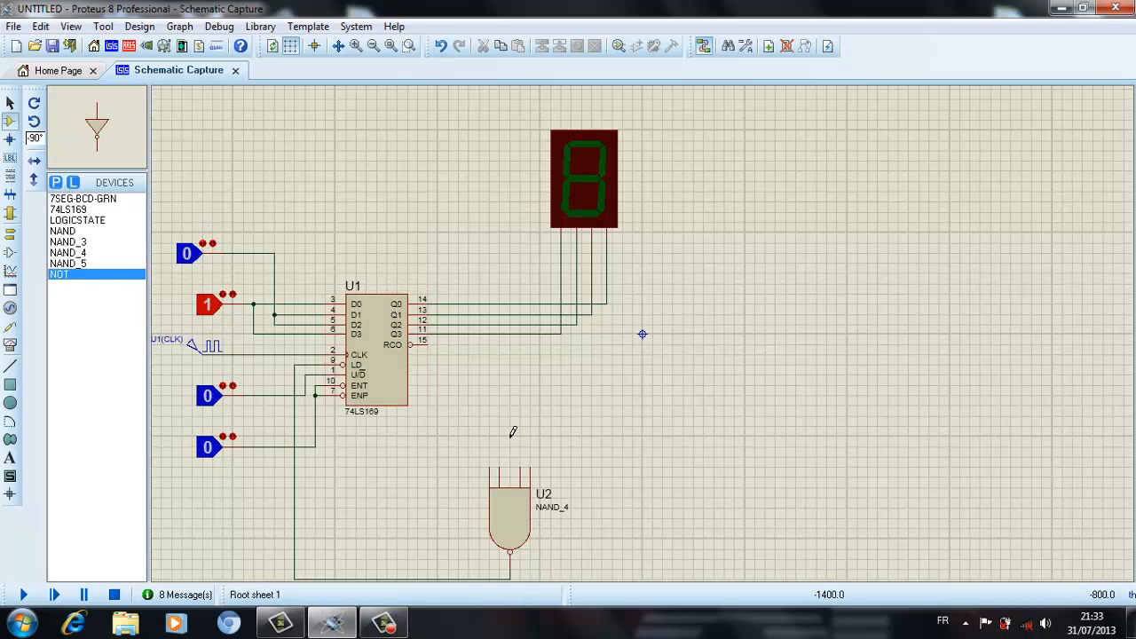
click(500, 387)
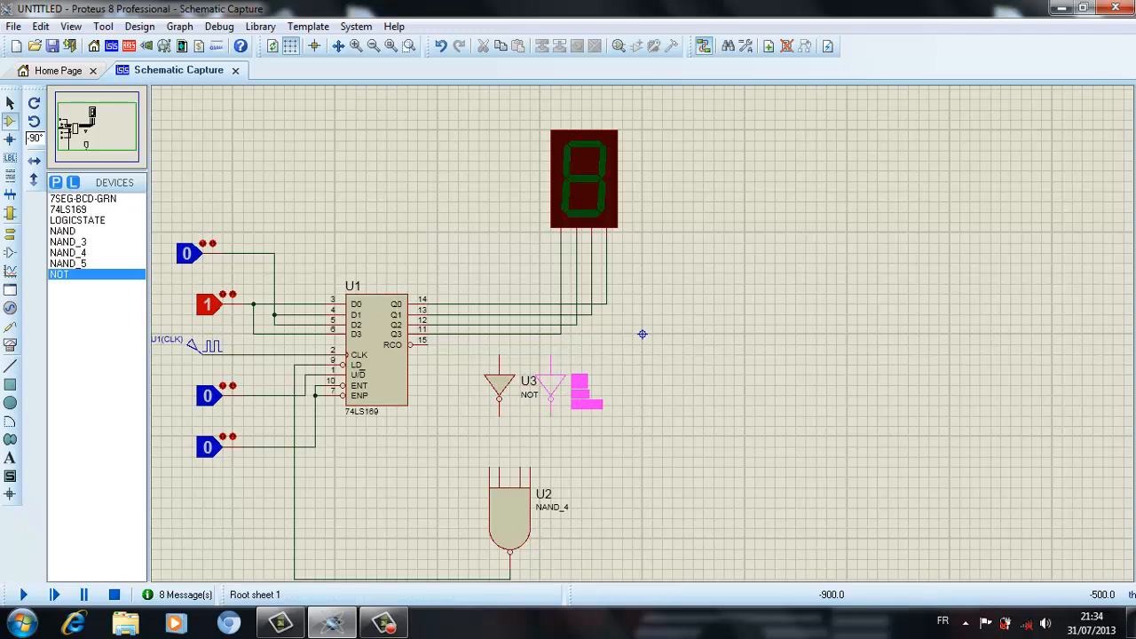
click(550, 383)
click(509, 424)
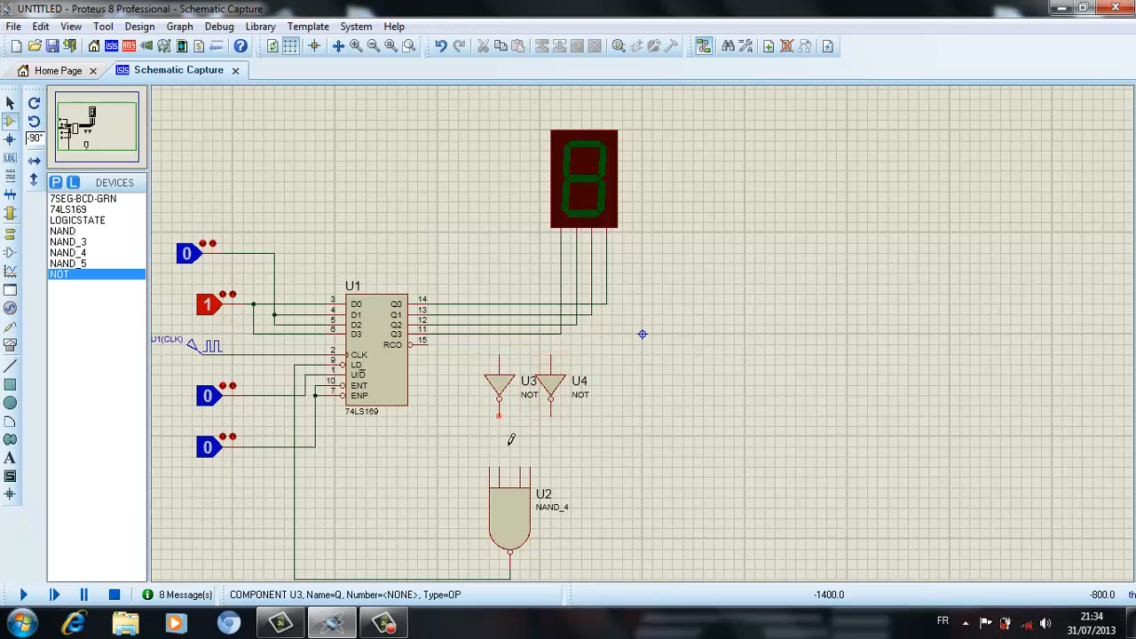
click(512, 475)
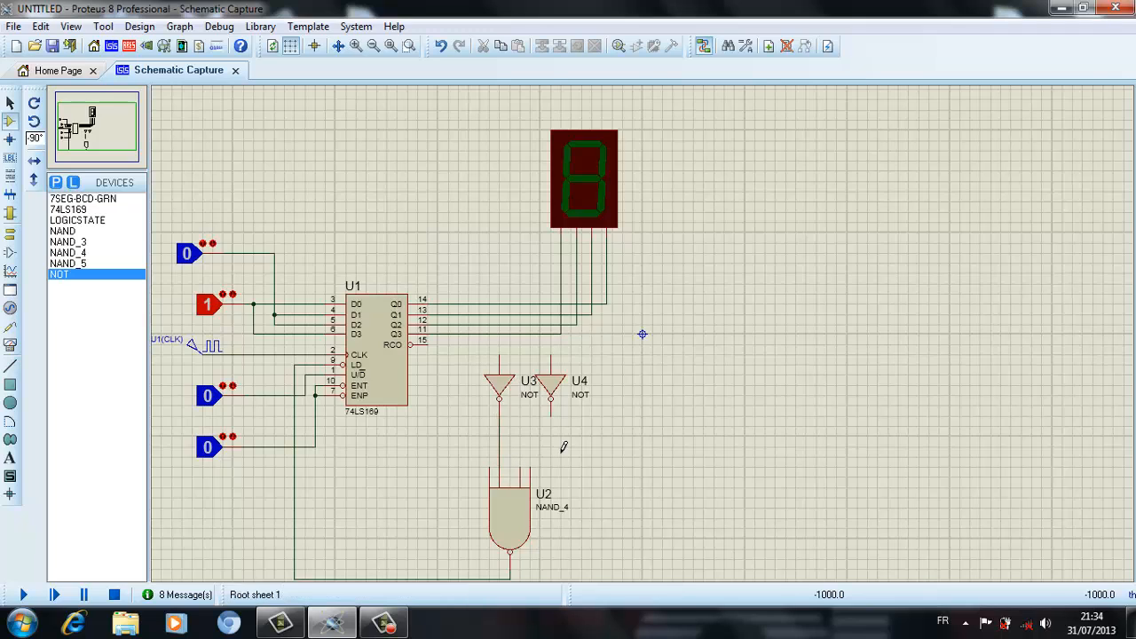
click(550, 415)
click(531, 468)
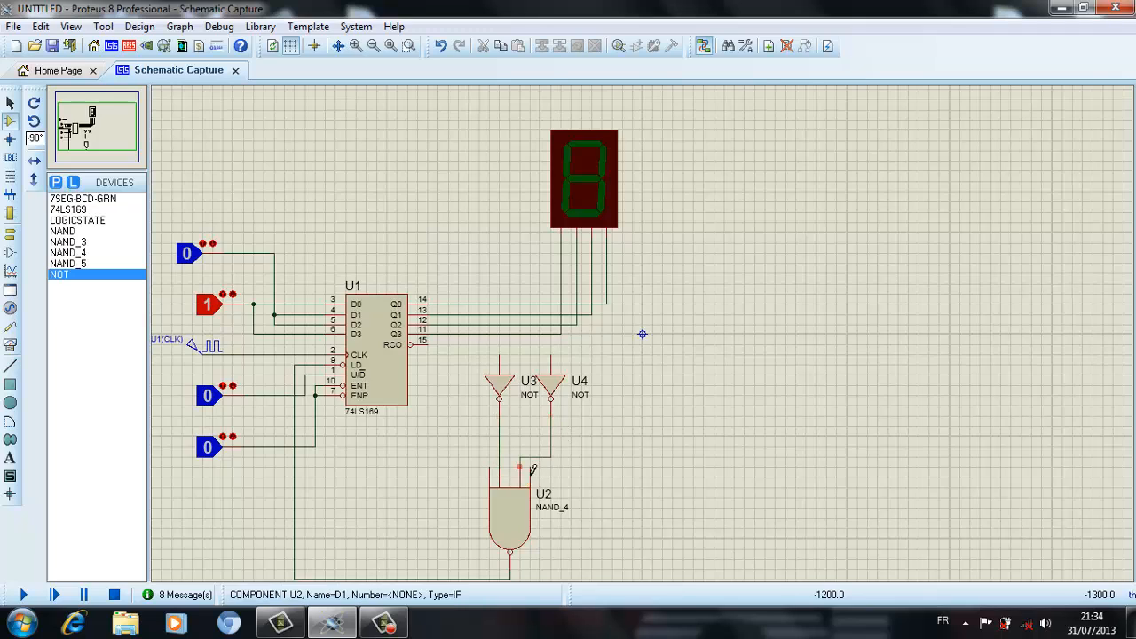
- Wire the U3 NOT input to Q2 and the U4 NOT input to Q1, and run and stop the simulation
click(508, 369)
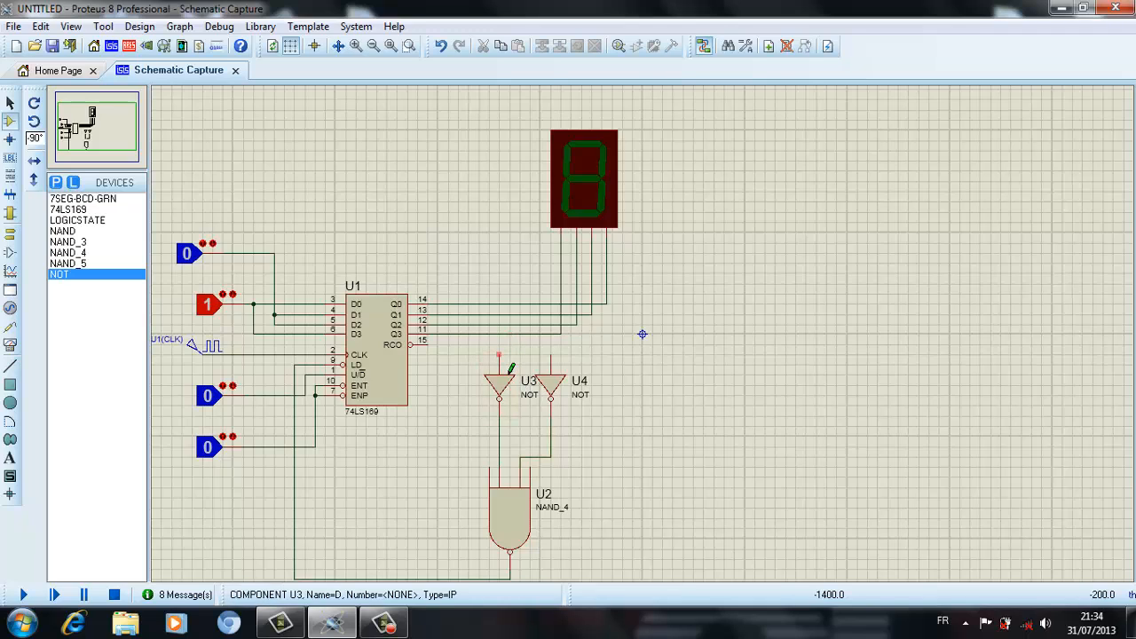
click(509, 326)
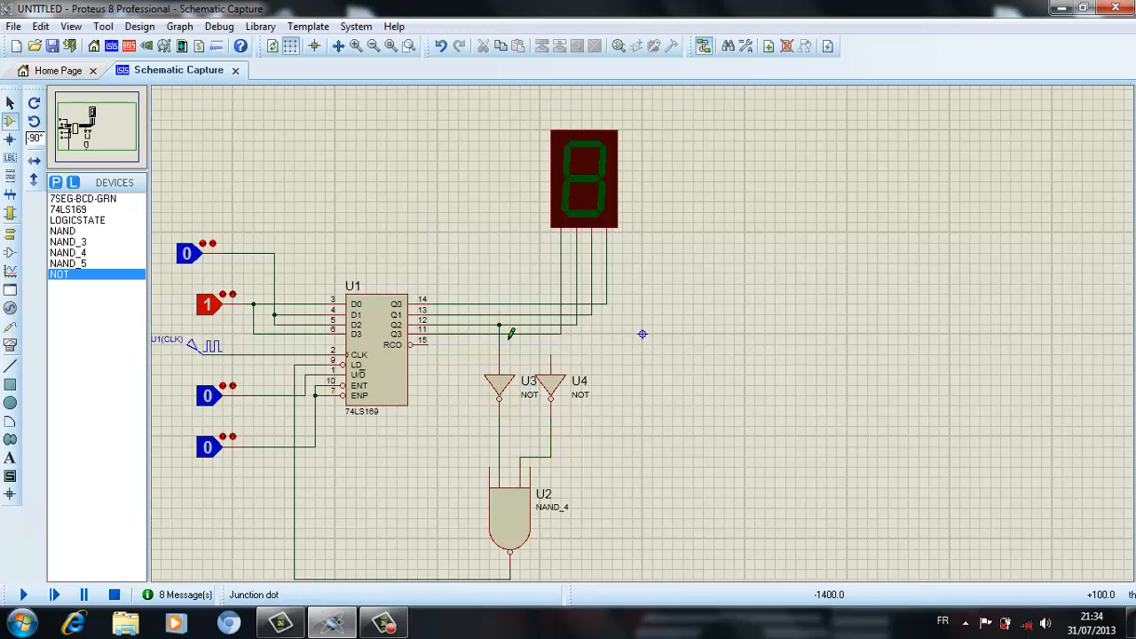
click(561, 366)
click(551, 316)
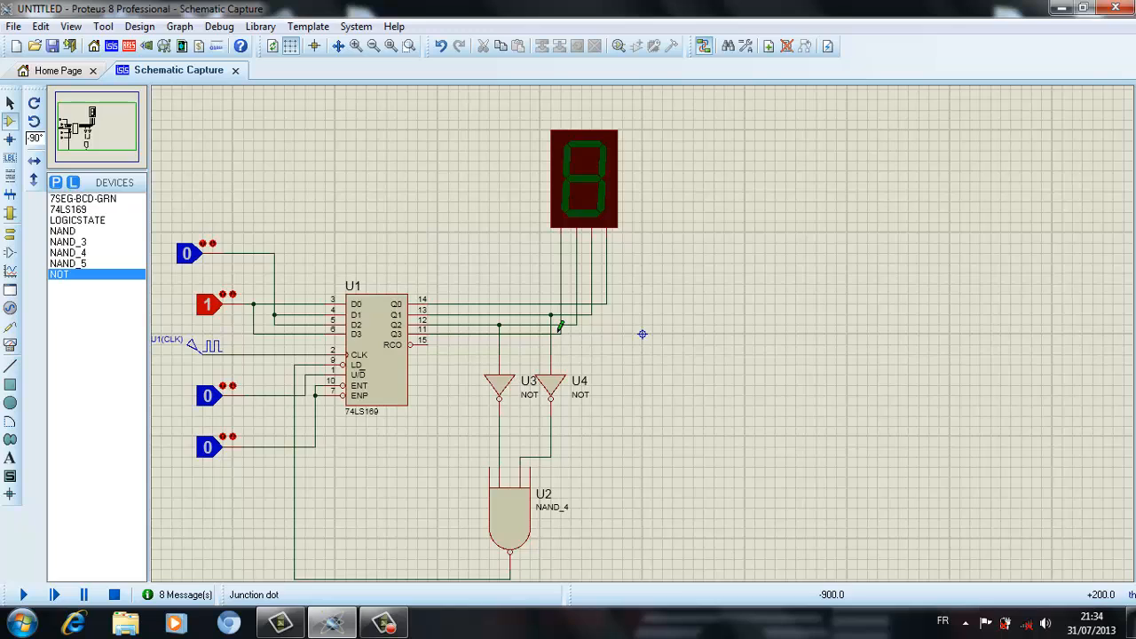
click(22, 595)
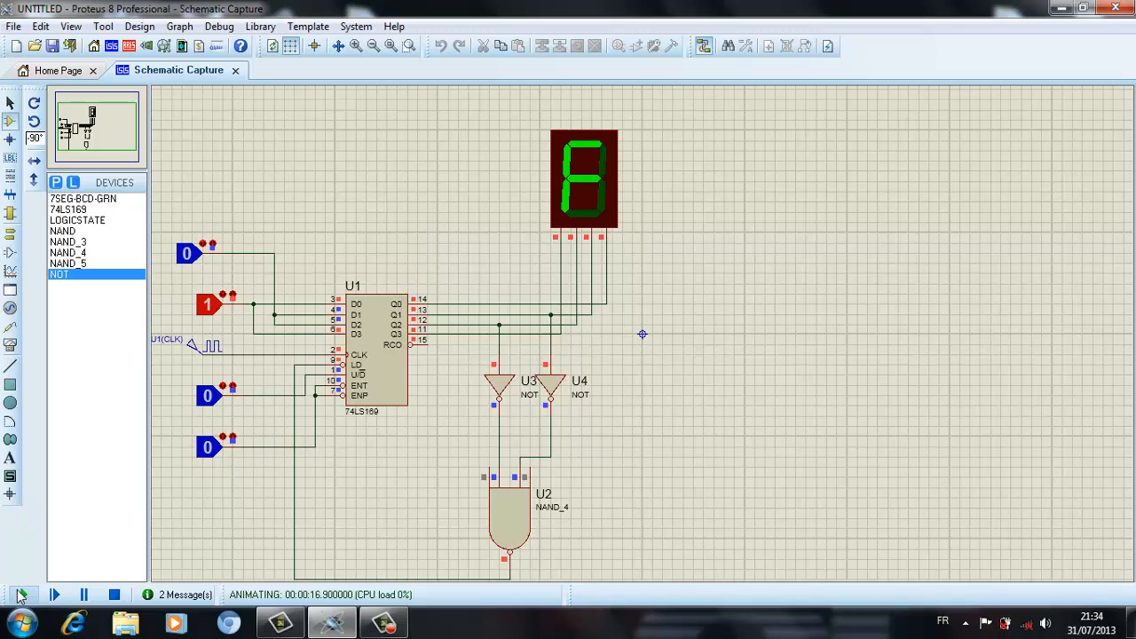
click(114, 595)
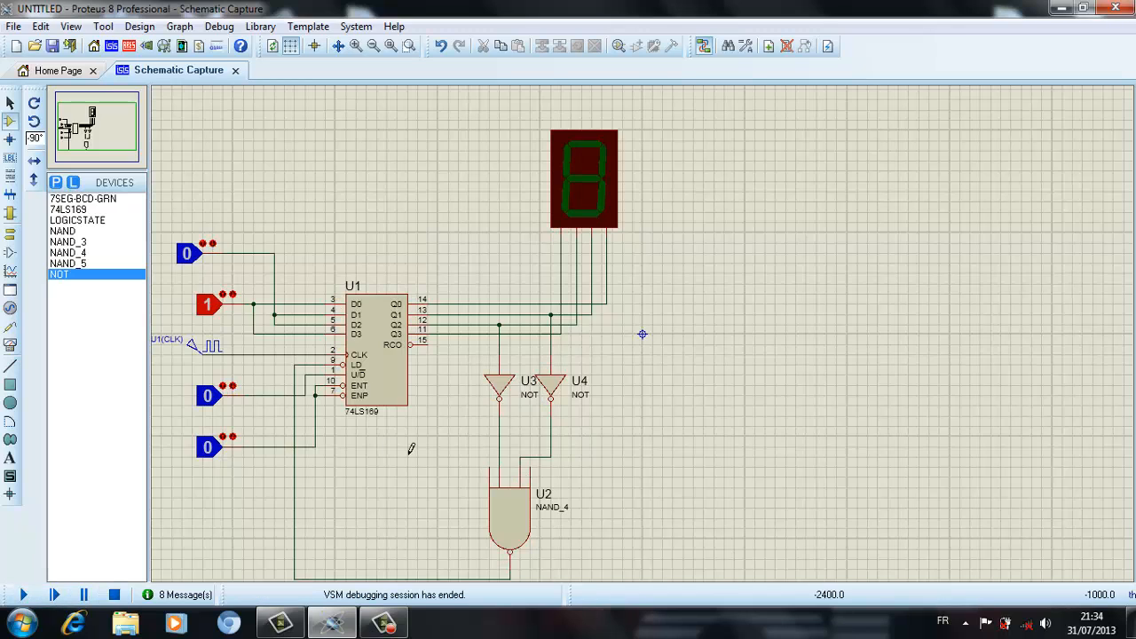
right_click(512, 359)
key(Escape)
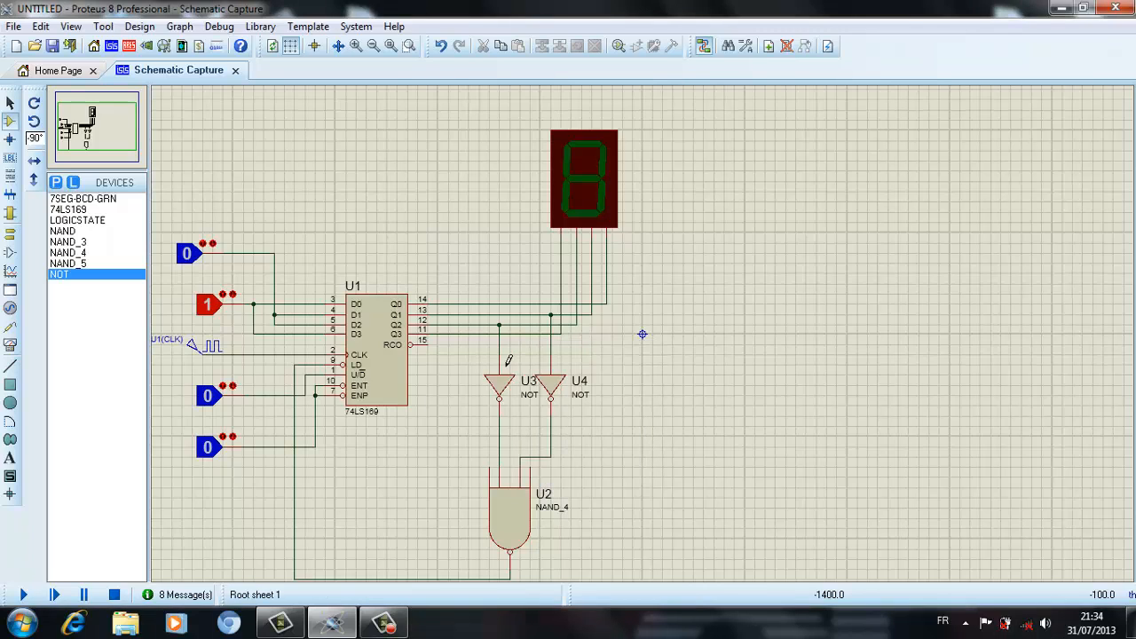
right_click(509, 359)
click(550, 381)
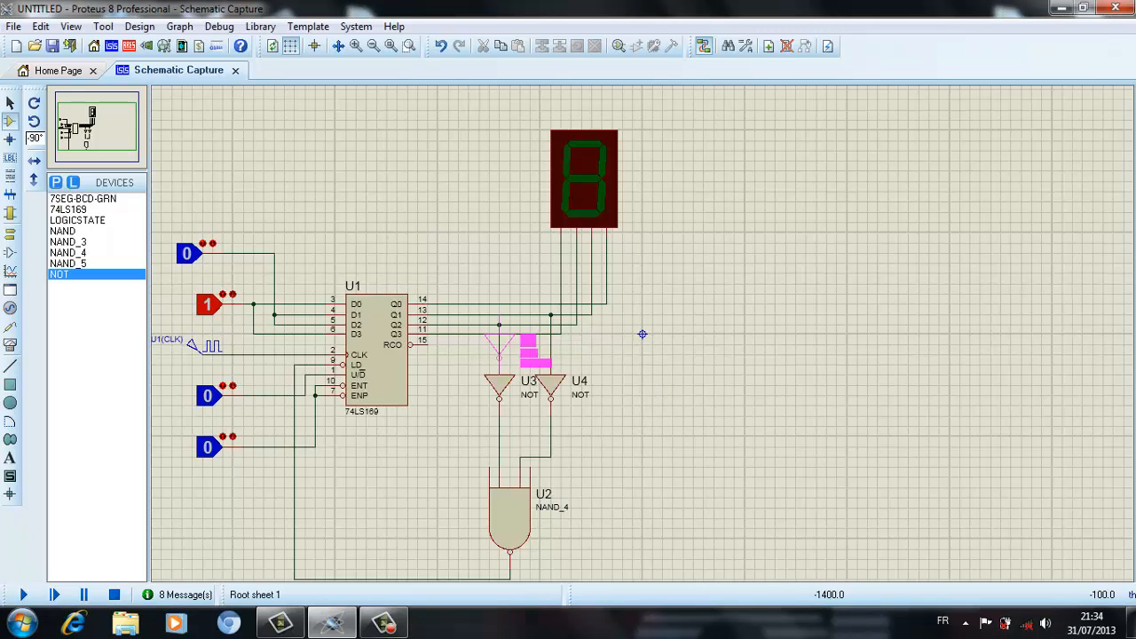
key(Escape)
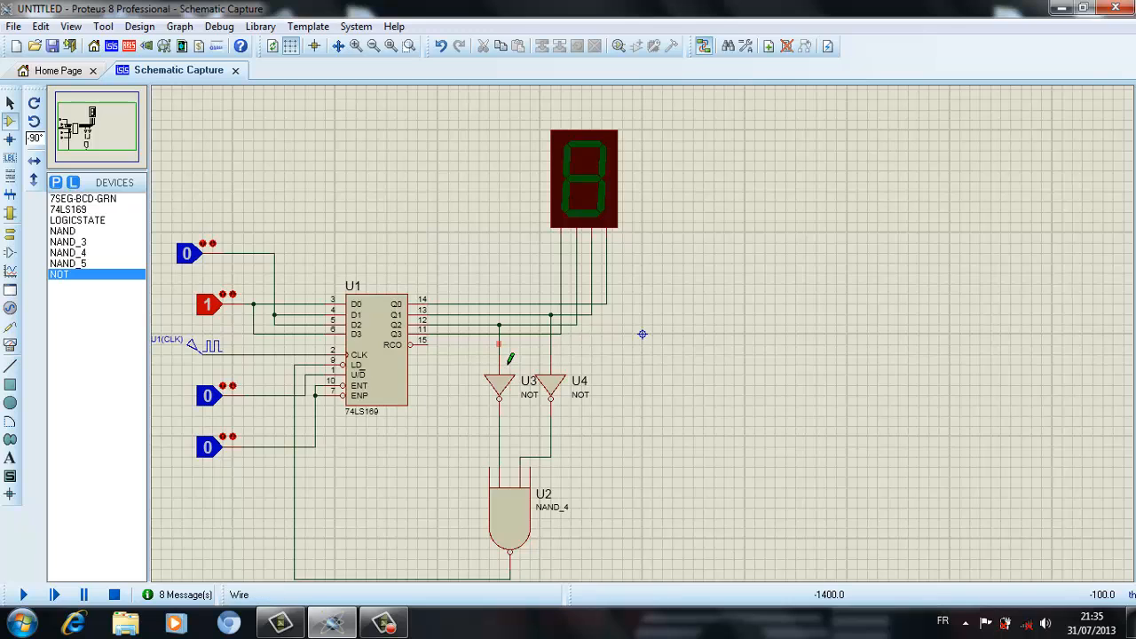
- Delete the wires connecting Q2 and Q1 to the inputs of the two NOT gates
right_click(514, 337)
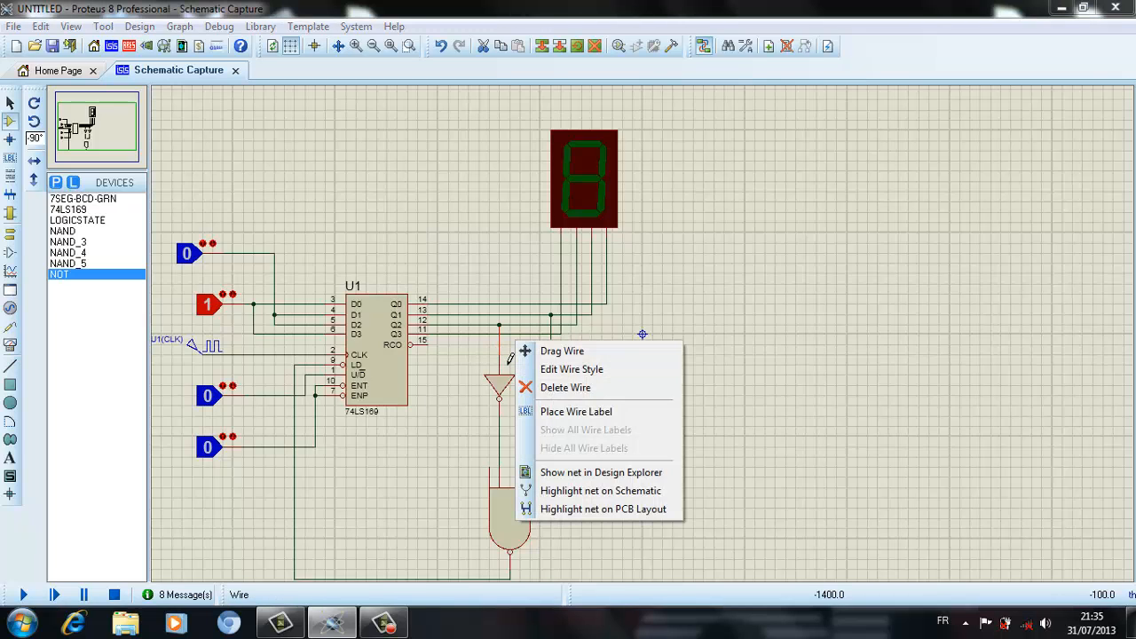
click(565, 387)
click(550, 355)
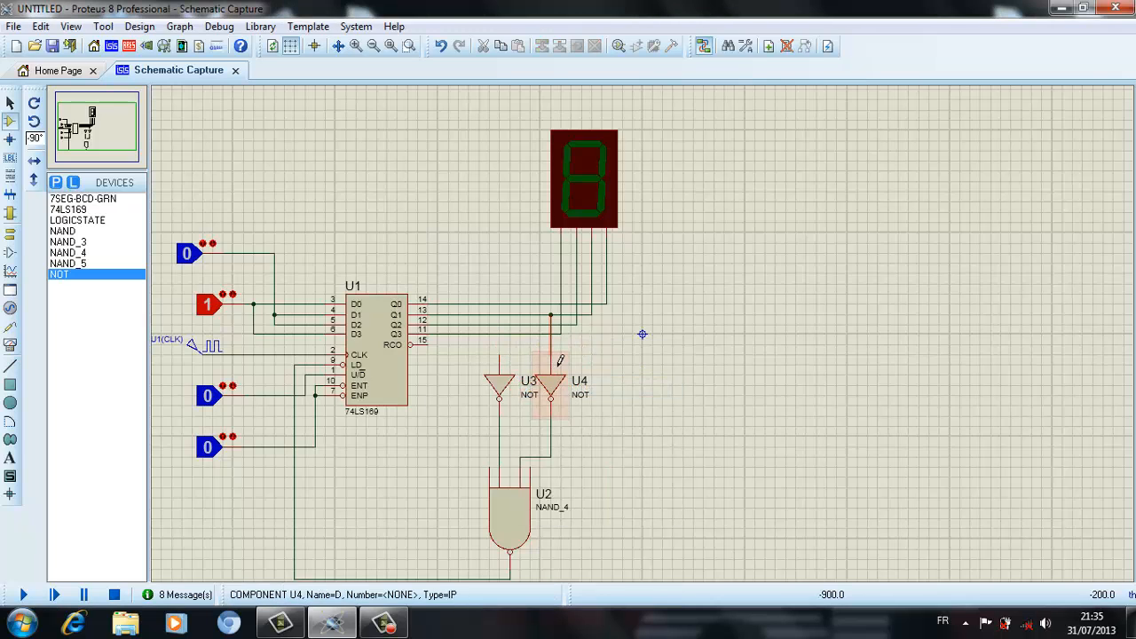
click(550, 315)
right_click(552, 348)
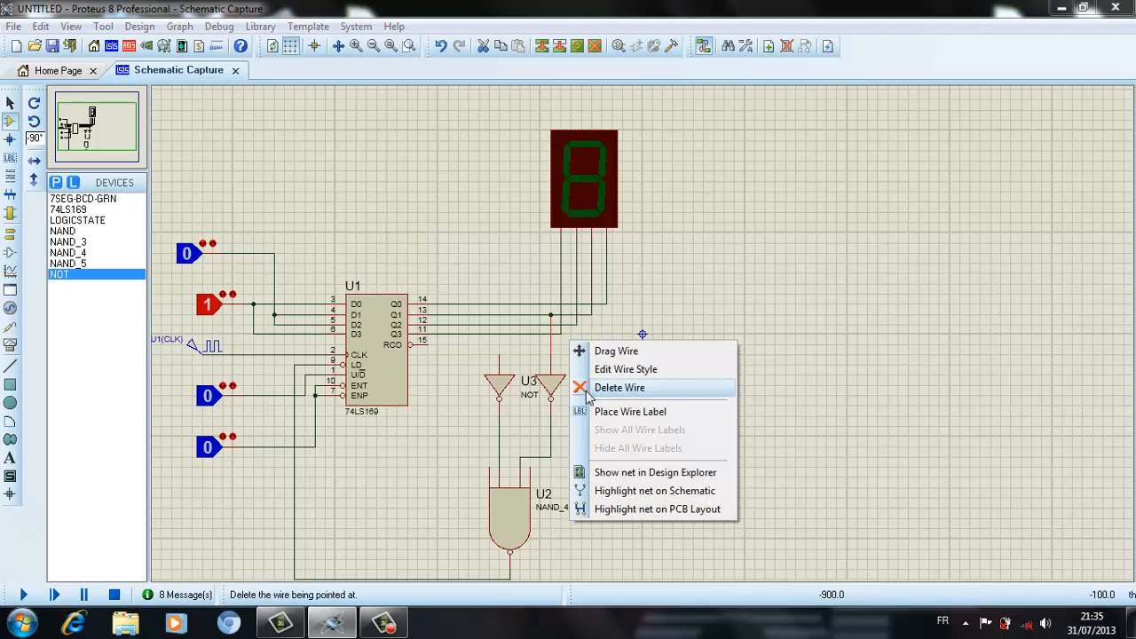
click(591, 388)
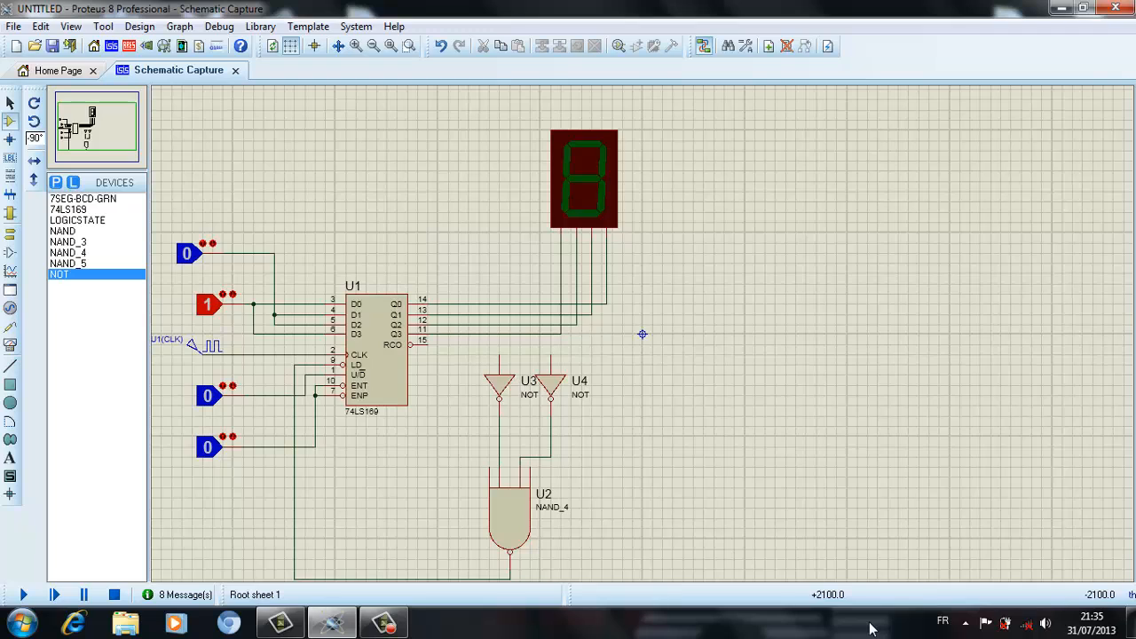
click(397, 628)
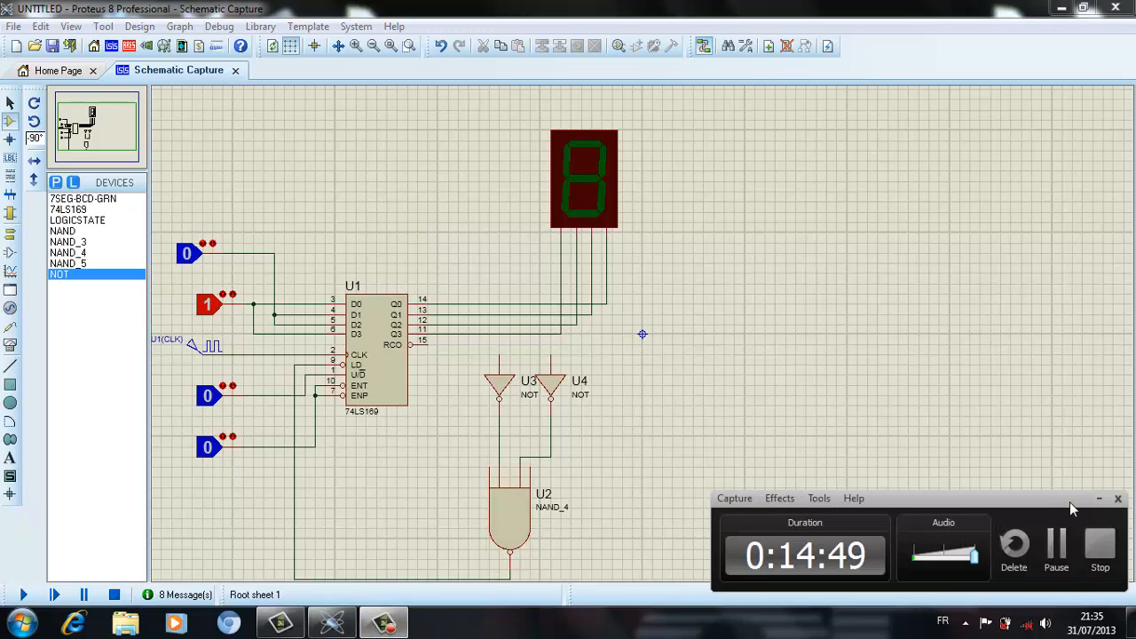
click(1099, 500)
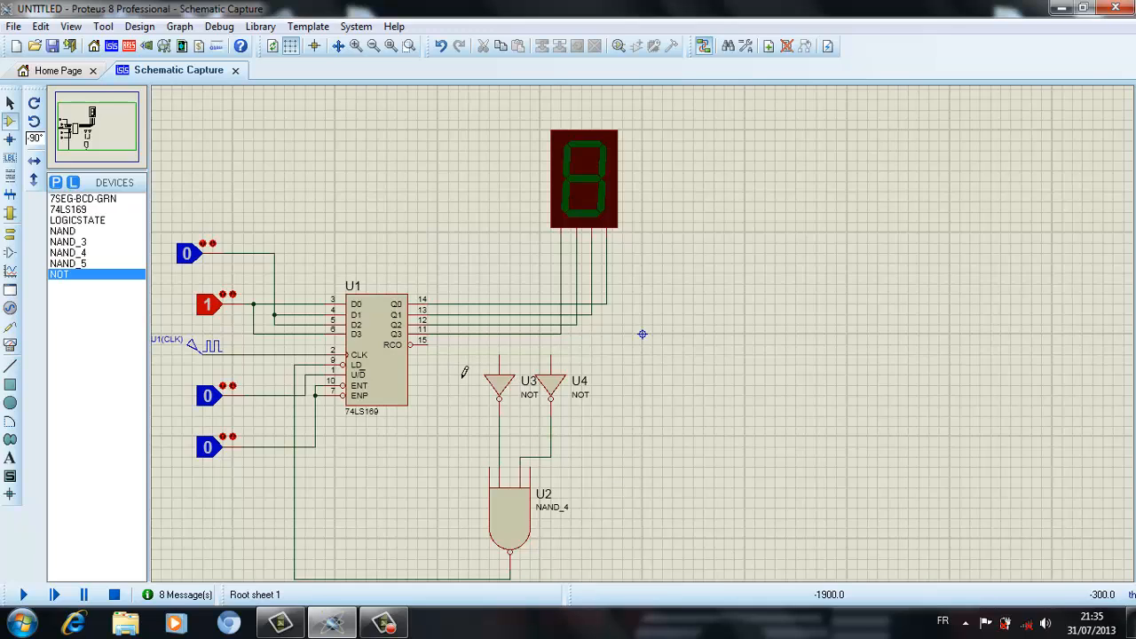
- Delete the wires between the NOT outputs and the NAND_4 inputs, and the wire from the NAND_4 output to LD
drag(449, 366, 582, 417)
key(Delete)
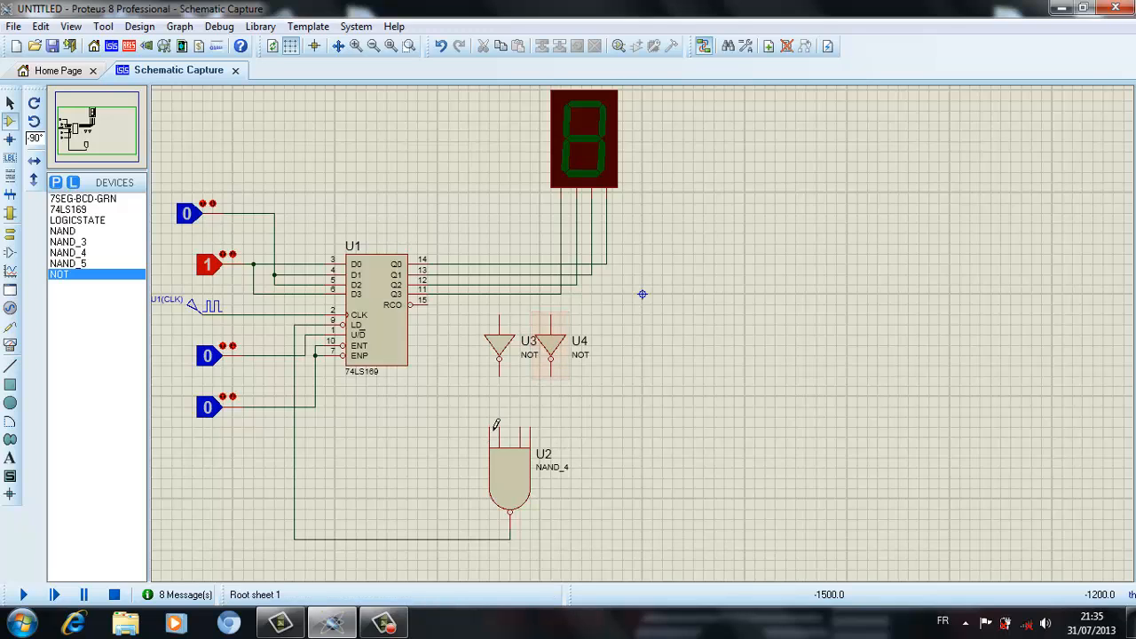
drag(489, 418, 583, 500)
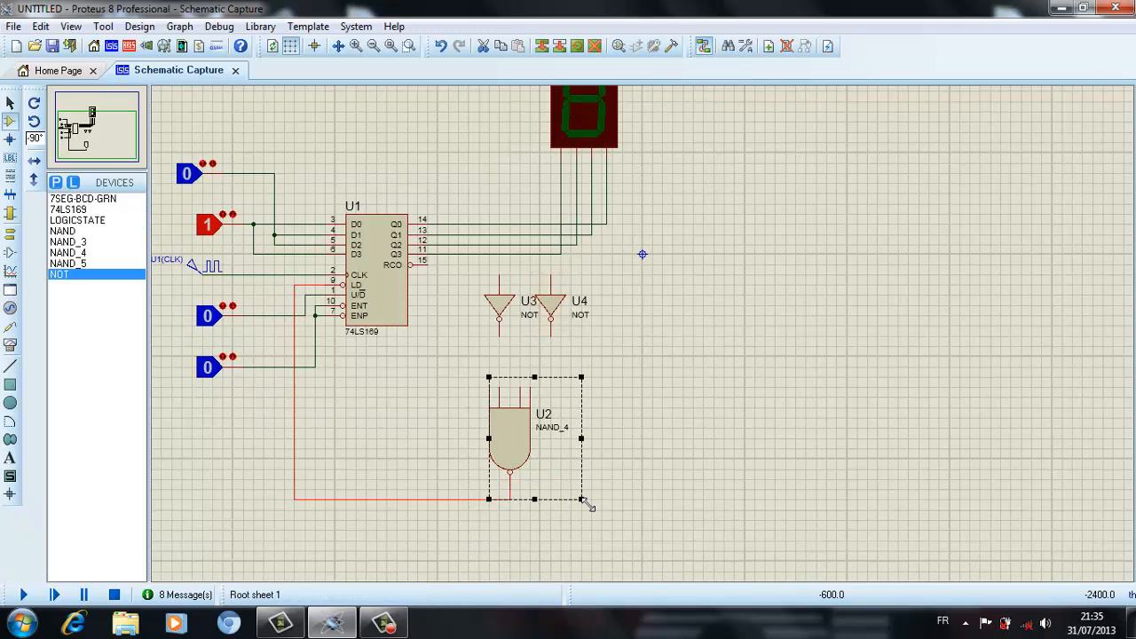
key(Delete)
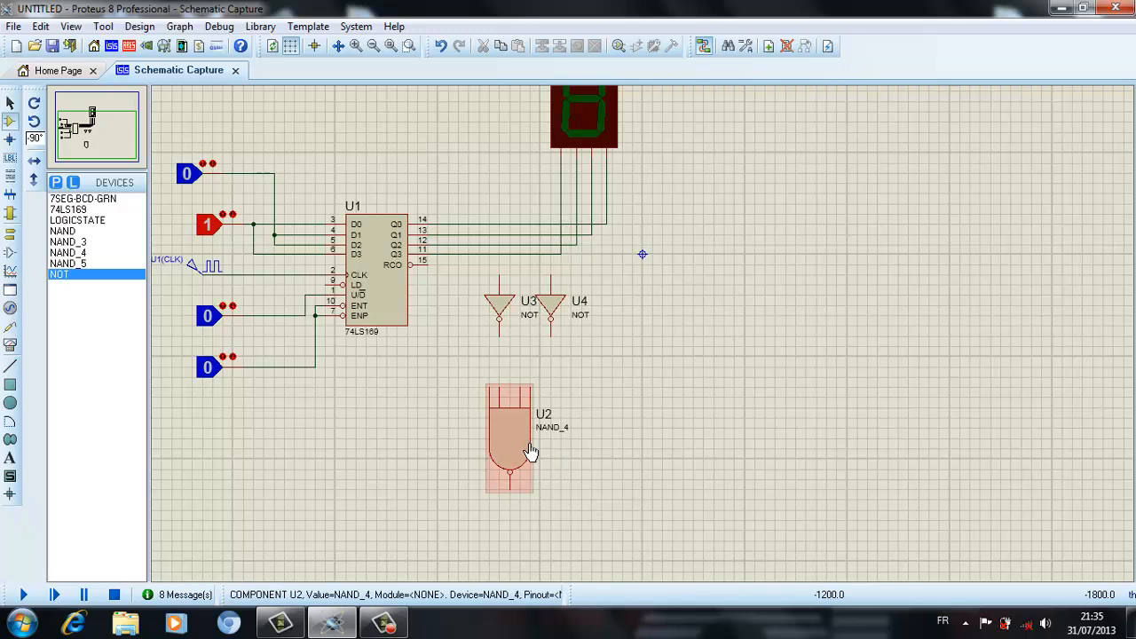
- Move the NAND_4 gate to free space further right on the sheet and delete both NOT gates
click(494, 458)
drag(494, 458, 675, 463)
click(658, 451)
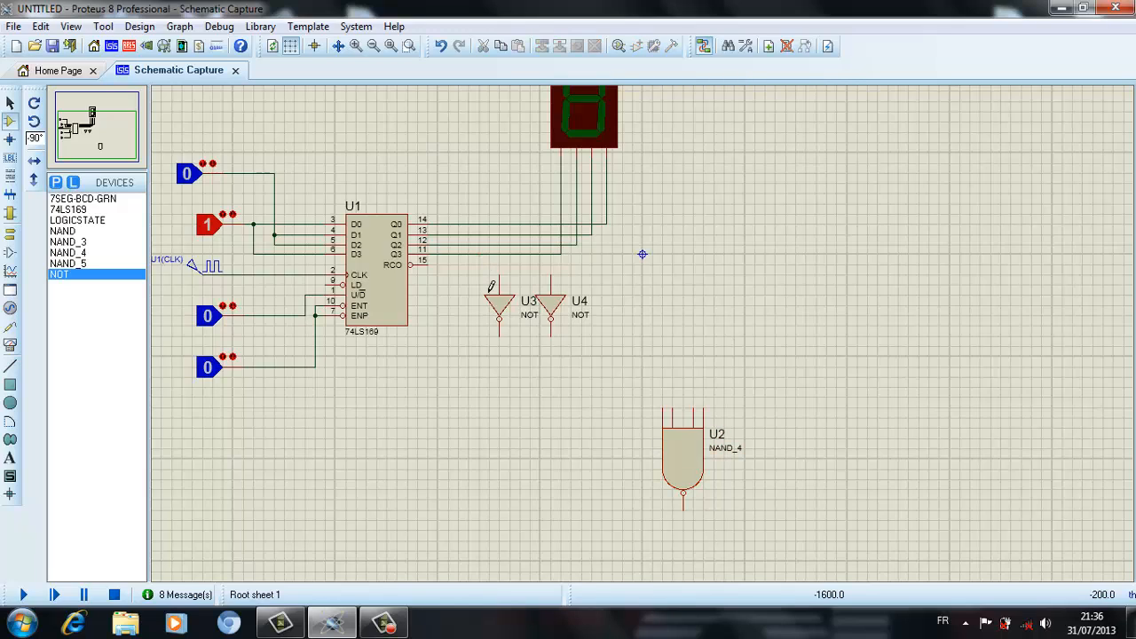
drag(523, 354, 603, 367)
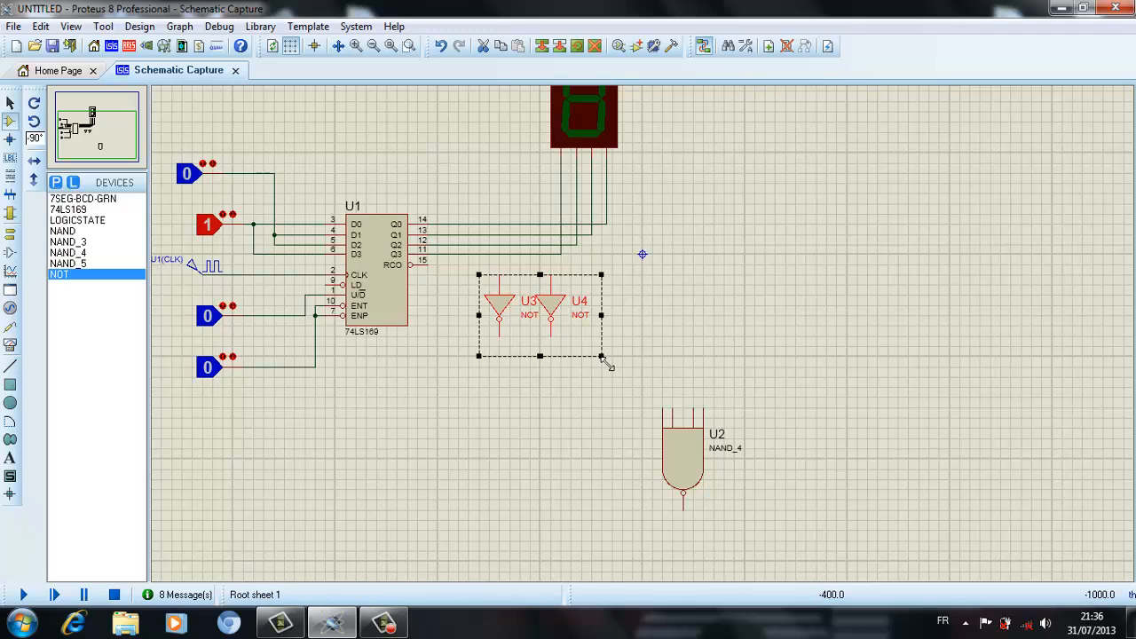
key(Delete)
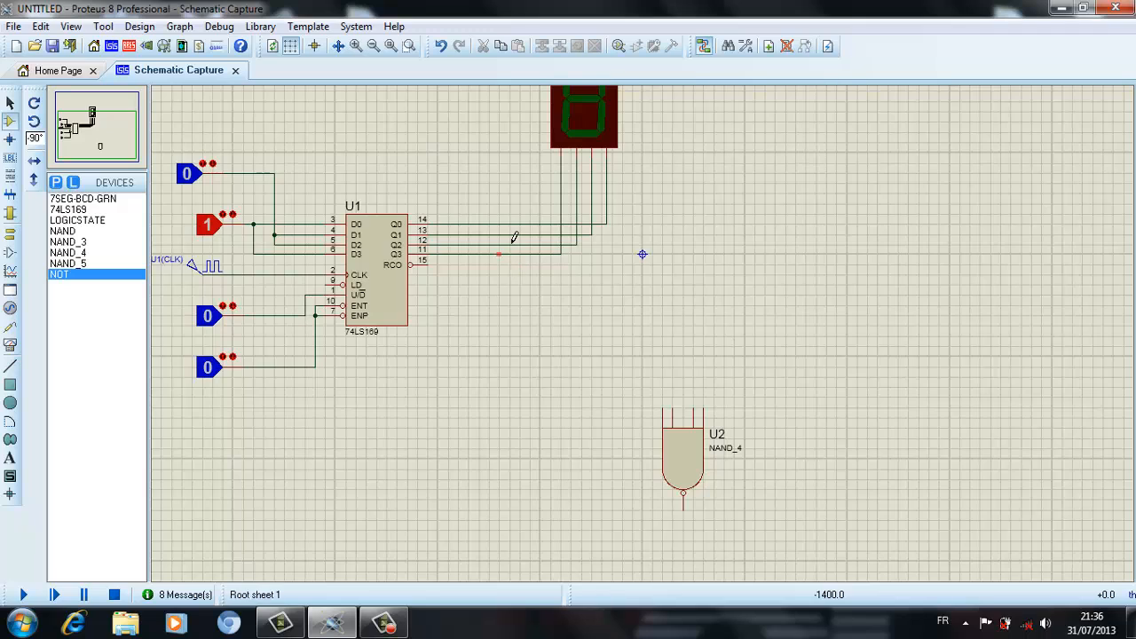
click(340, 296)
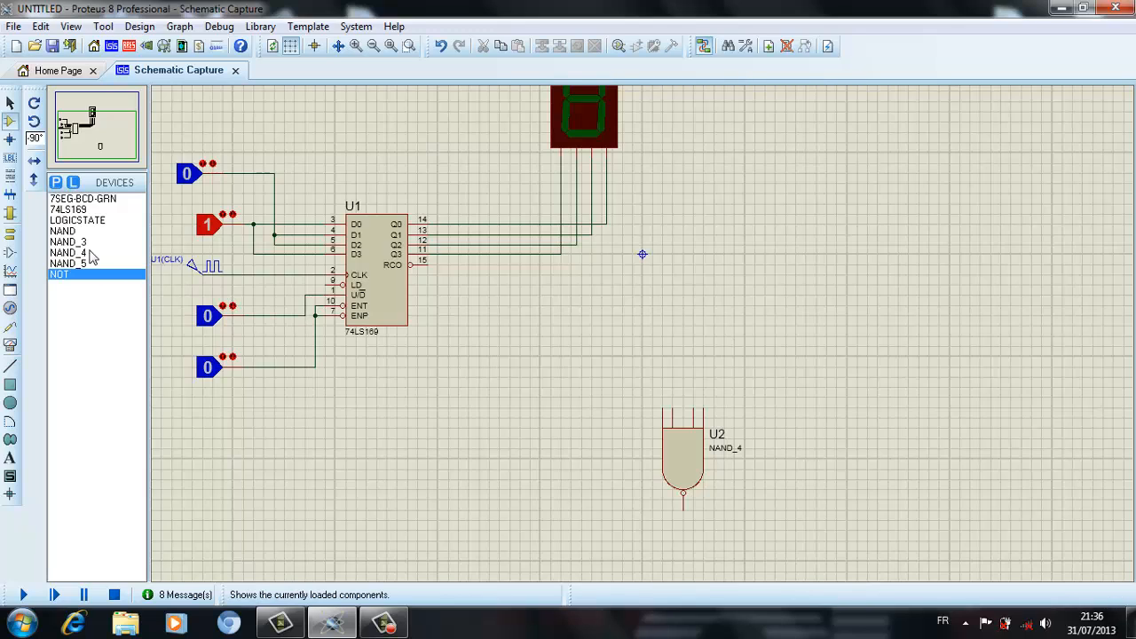
- Place a two-input NAND gate beside the NAND_4 gate, on its left and level with it
click(70, 231)
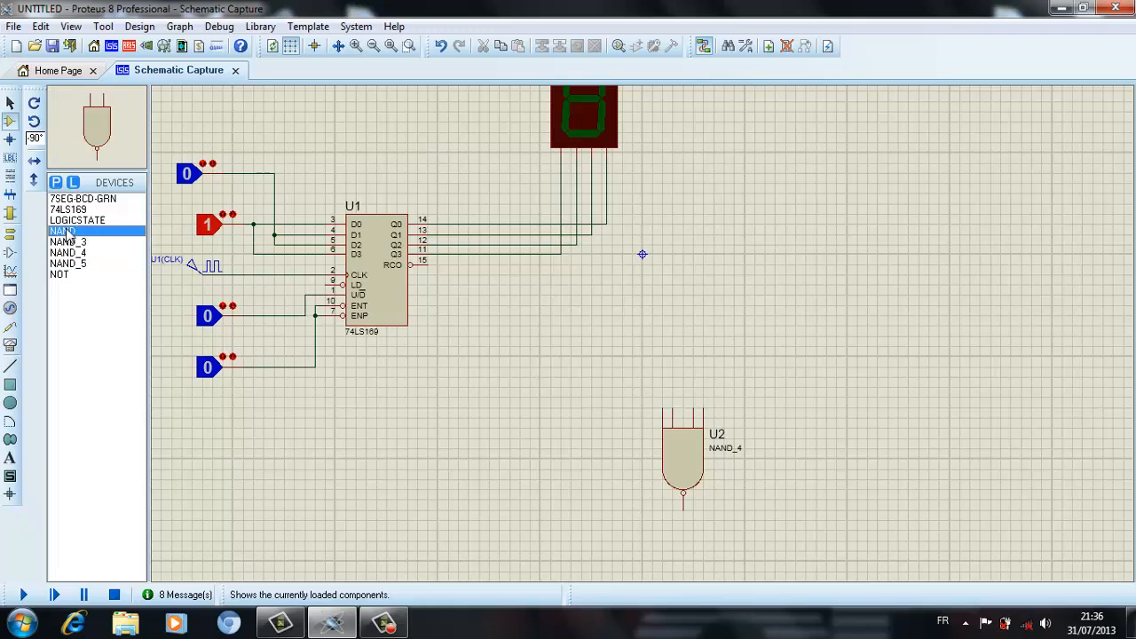
click(506, 423)
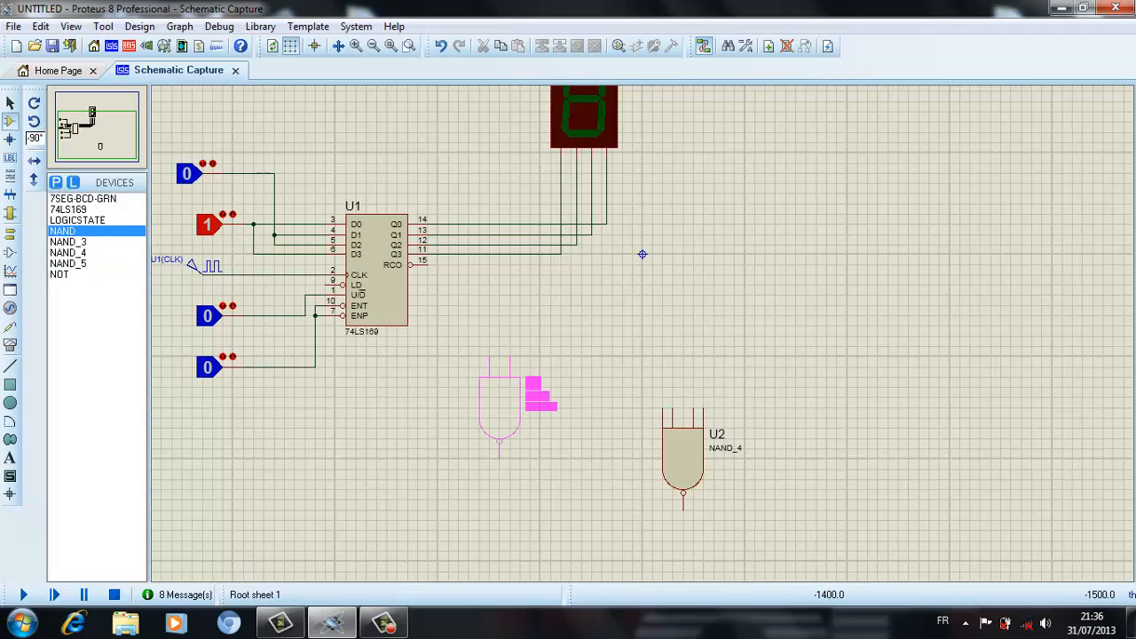
click(550, 442)
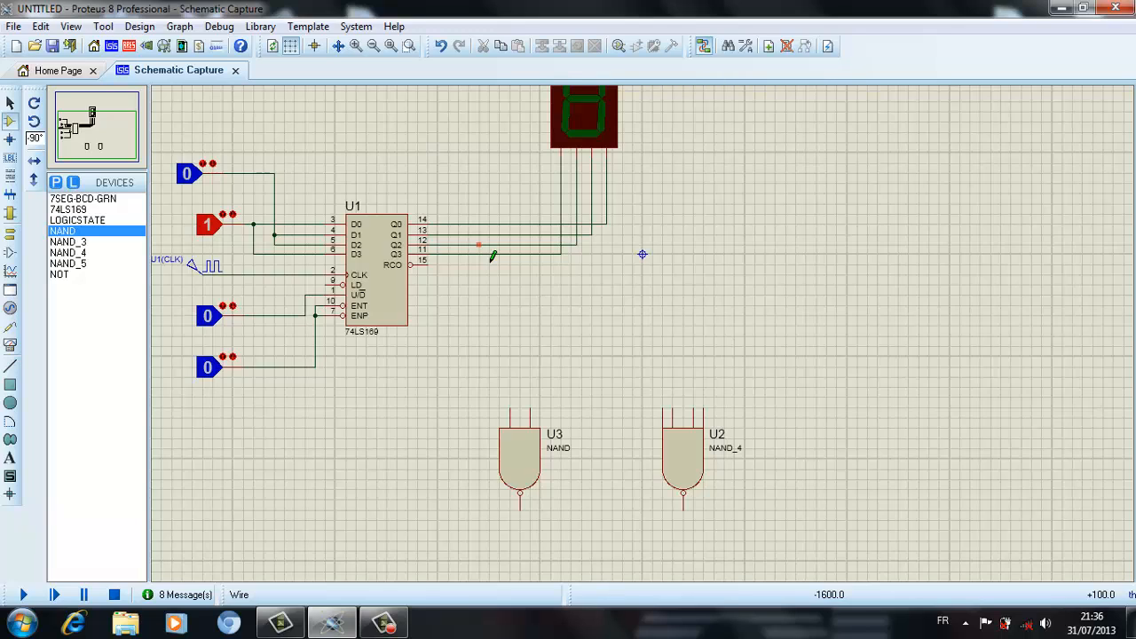
- Place two NOT gates side by side above the two-input NAND gate
click(58, 264)
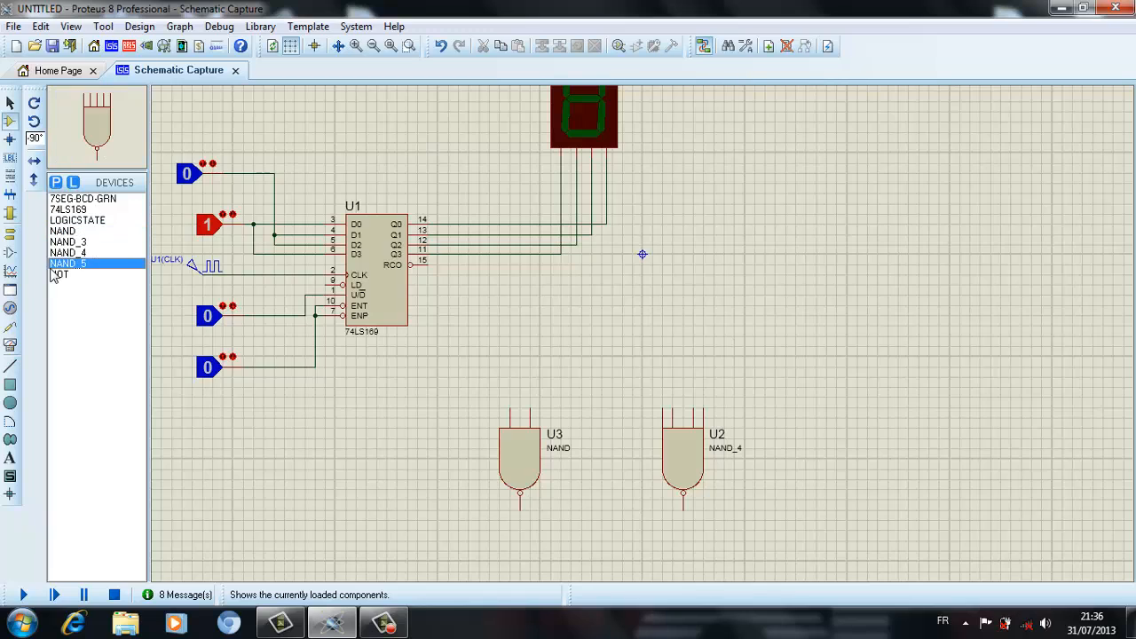
click(59, 274)
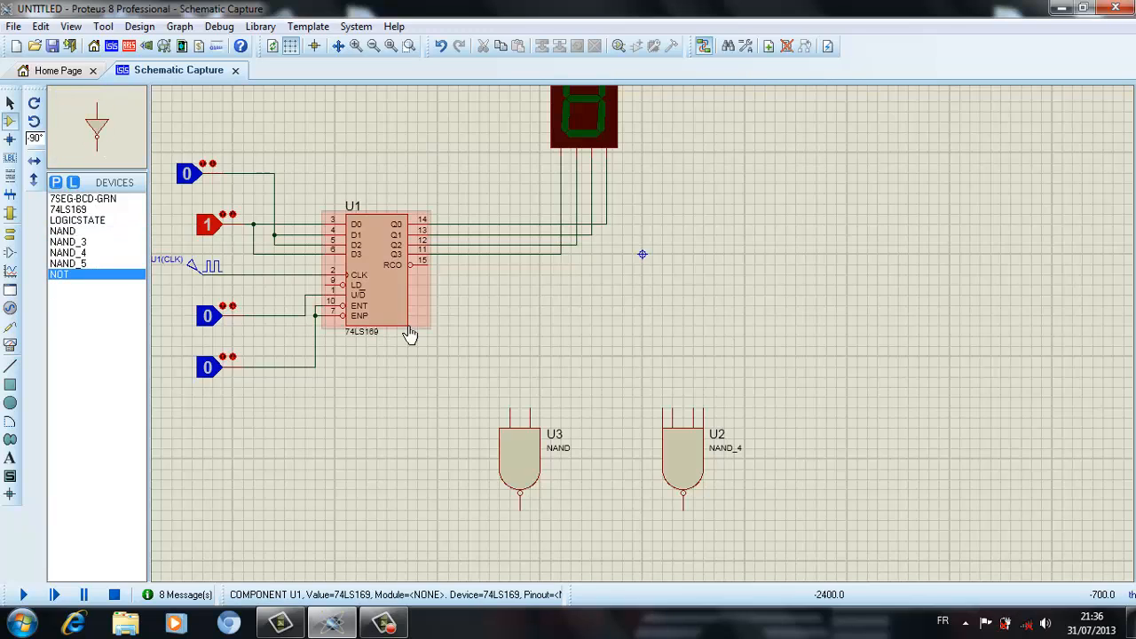
click(509, 337)
click(510, 337)
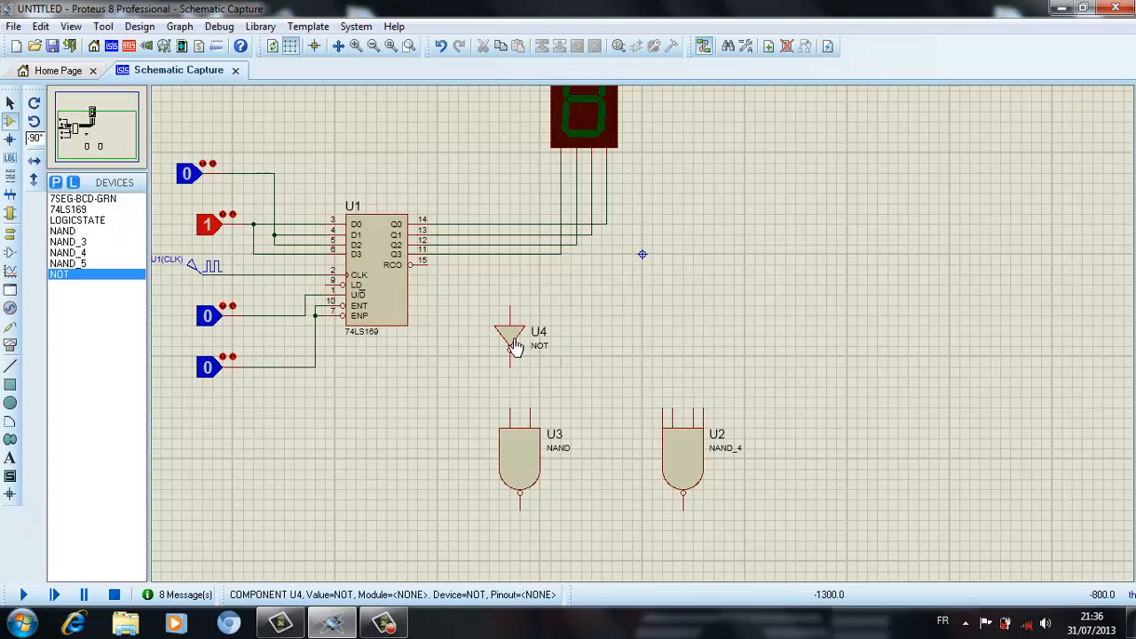
click(572, 339)
click(561, 336)
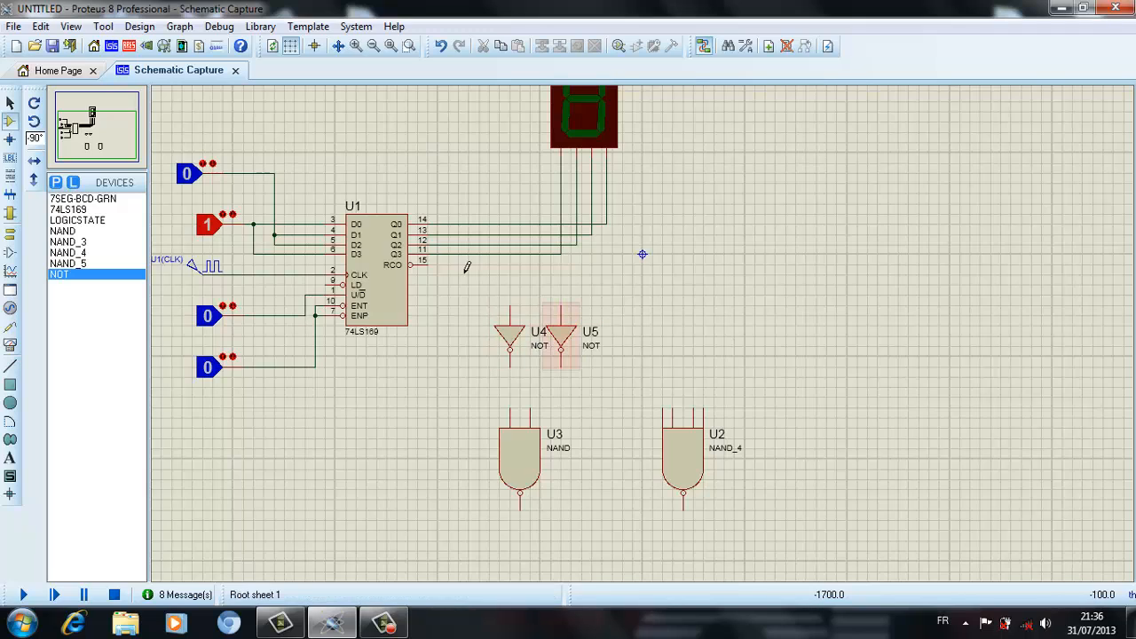
- Wire Q2 to the input of the U4 NOT gate and Q1 to the input of the U5 NOT gate
click(489, 245)
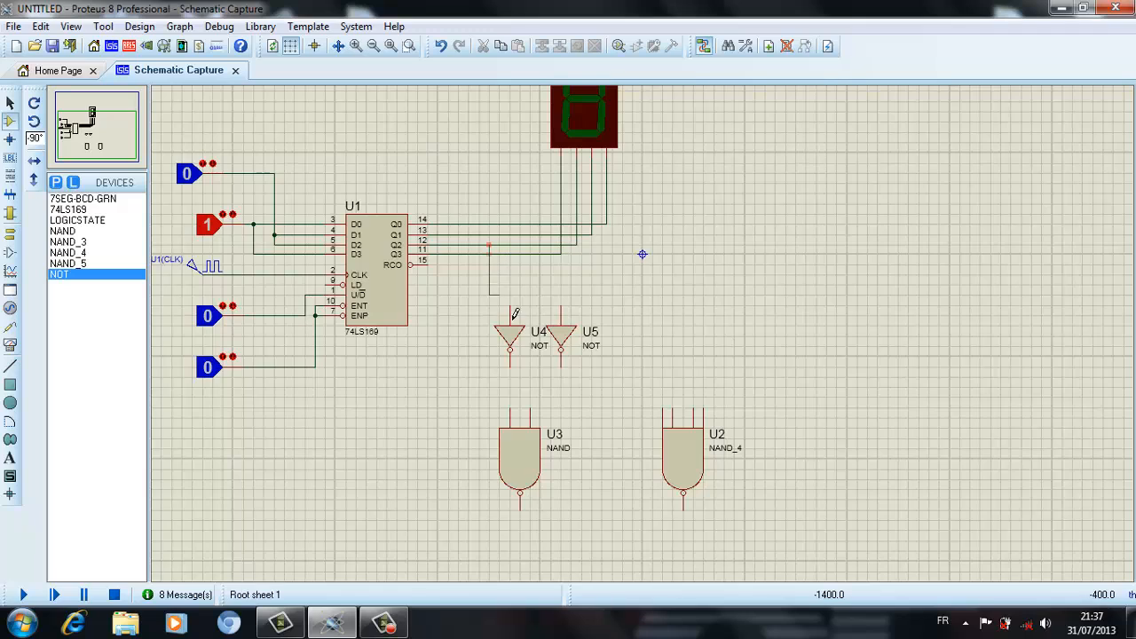
click(509, 307)
click(564, 321)
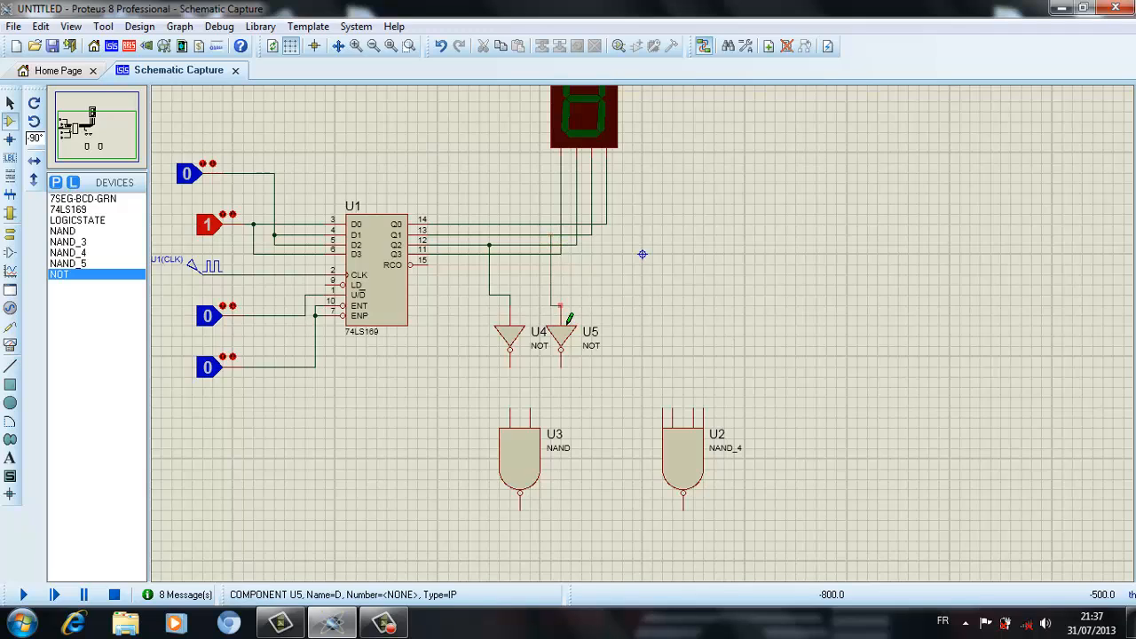
- Wire the U4 and U5 NOT outputs to the two inputs of NAND gate U3 and its output to the counter's LD pin
click(520, 378)
click(520, 422)
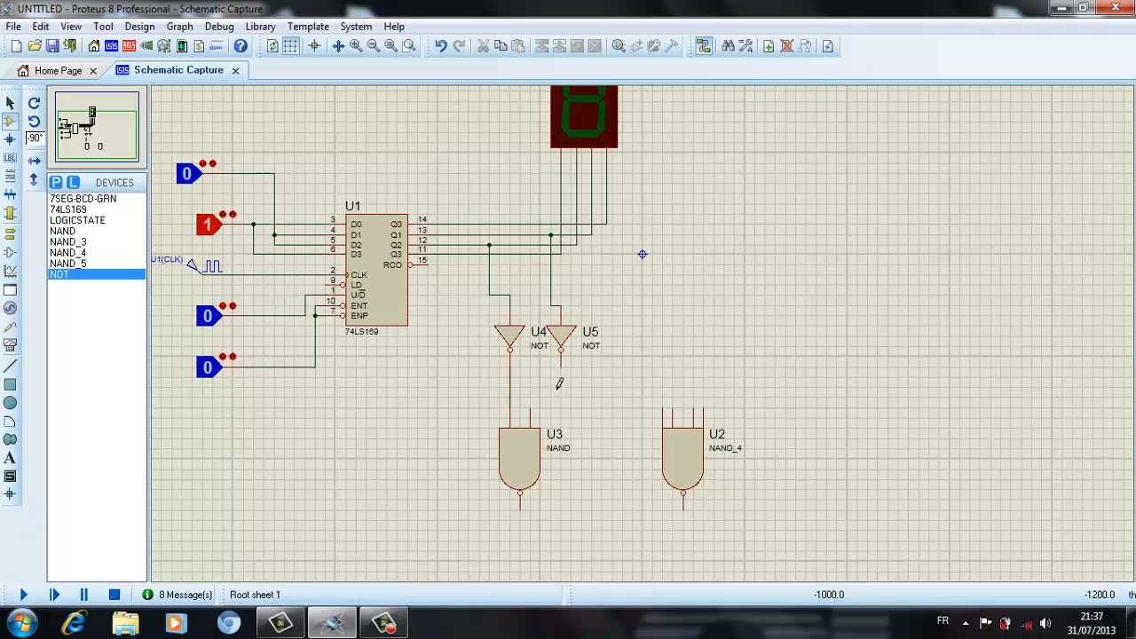
click(566, 391)
click(540, 413)
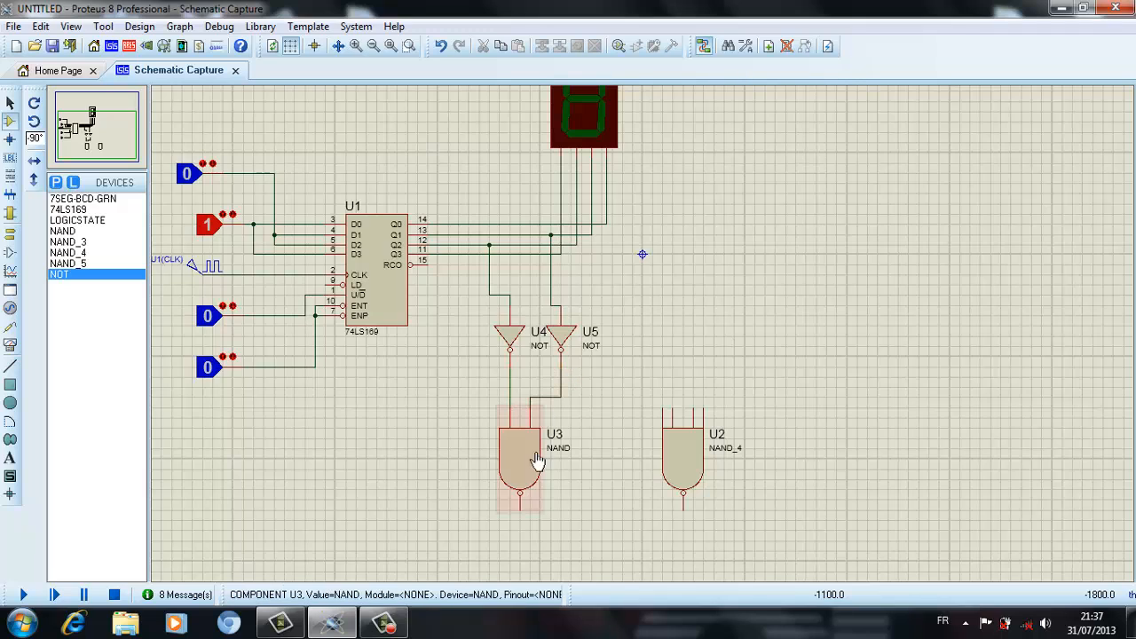
click(524, 513)
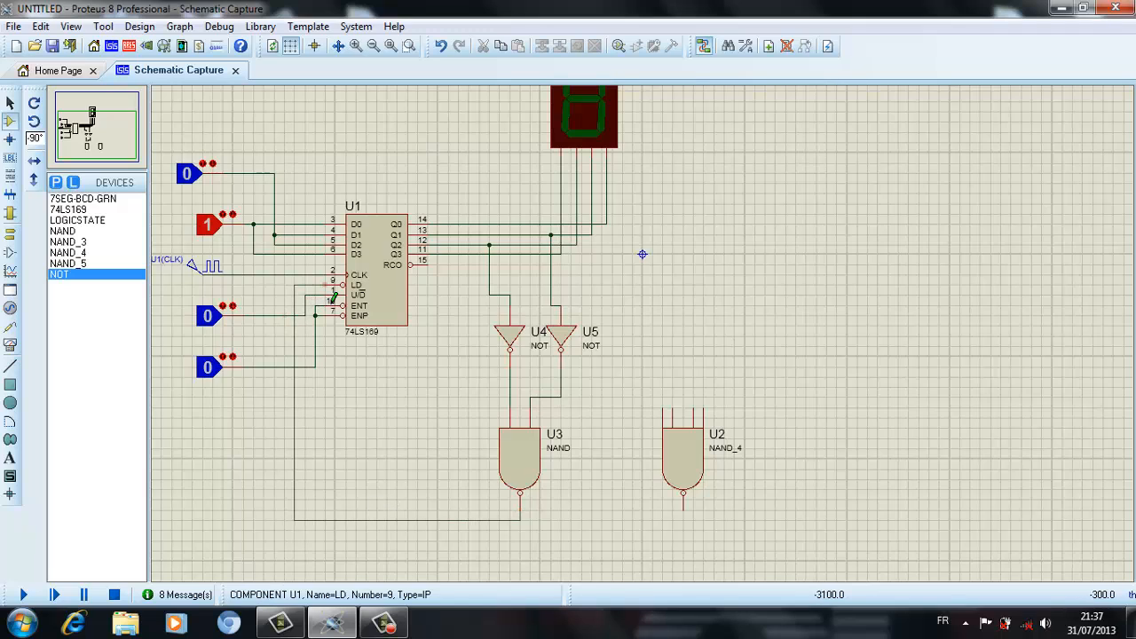
click(337, 286)
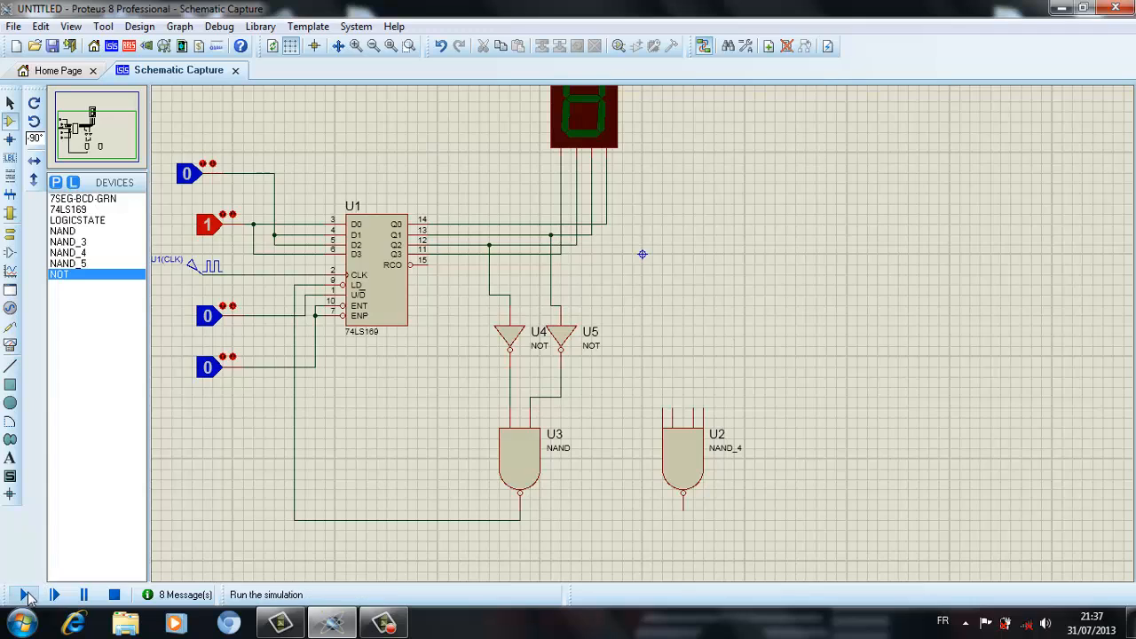
- Run the simulation to observe the count sequence with the two-input NAND decoding on LD, and stop it
click(24, 595)
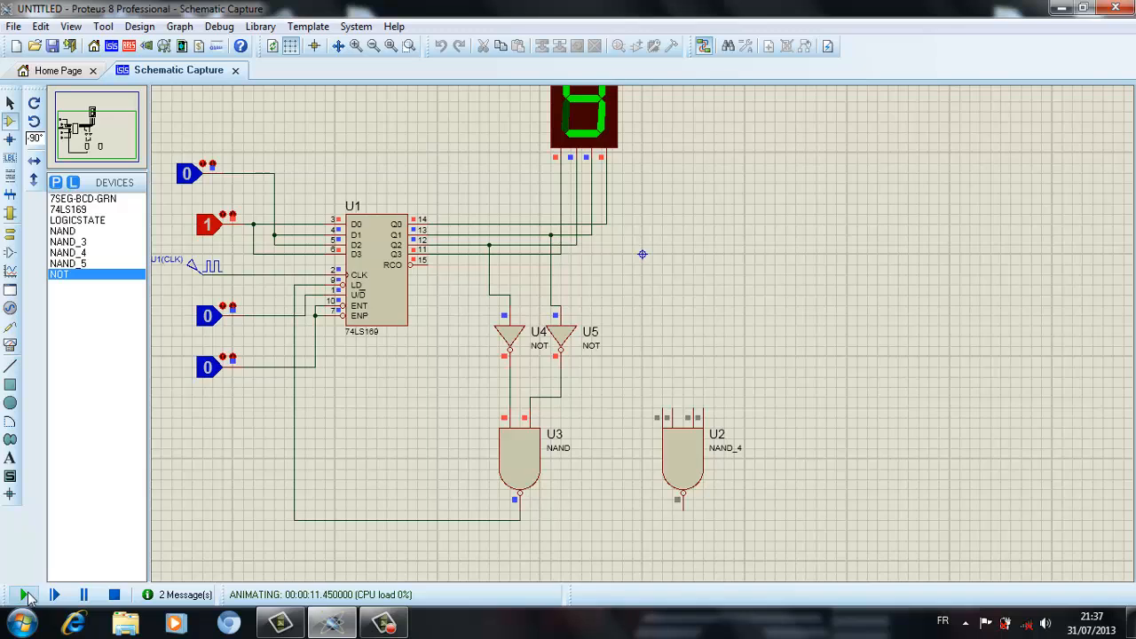
click(114, 595)
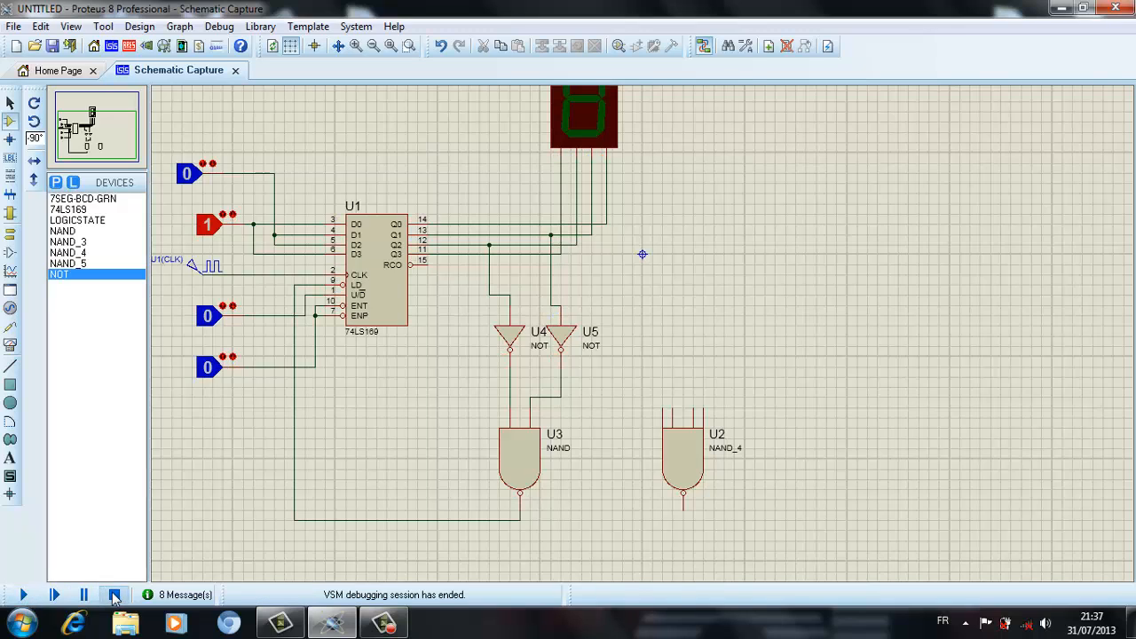
- Remove the wire between counter output Q2 and inverter U4, run and stop the simulation, and rewire Q2 straight to U4's input
right_click(489, 268)
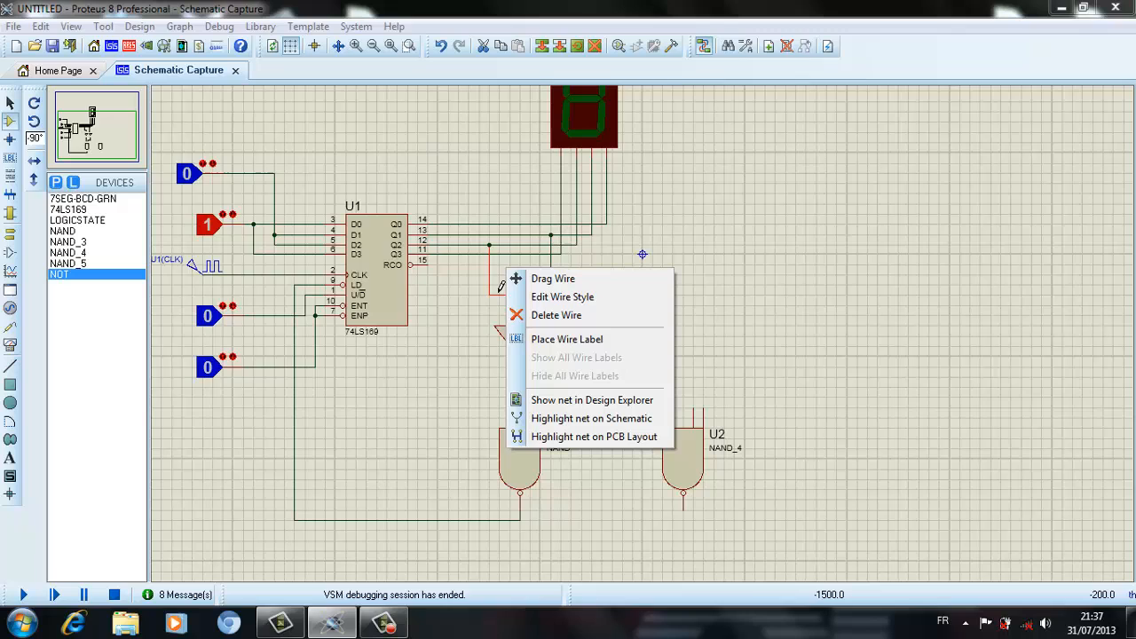
click(540, 315)
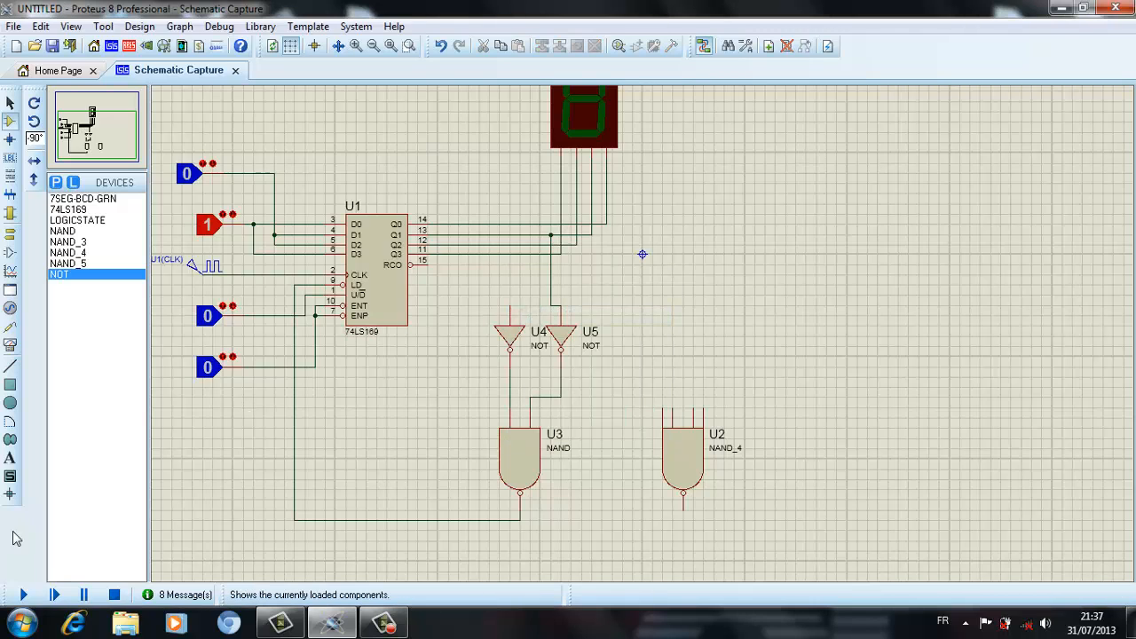
click(23, 594)
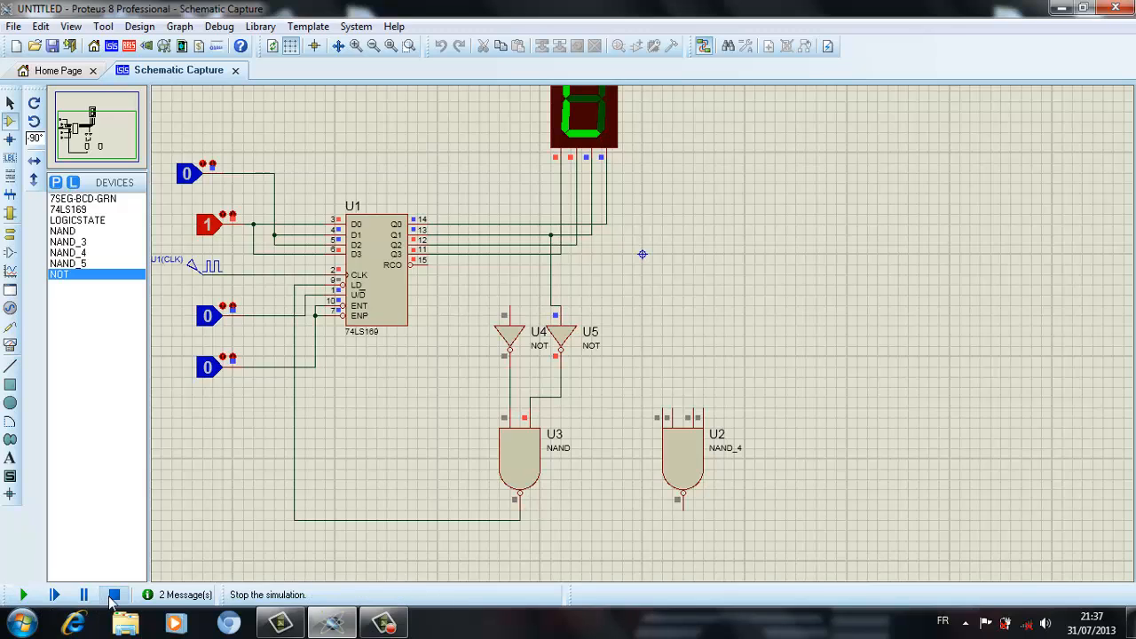
click(114, 594)
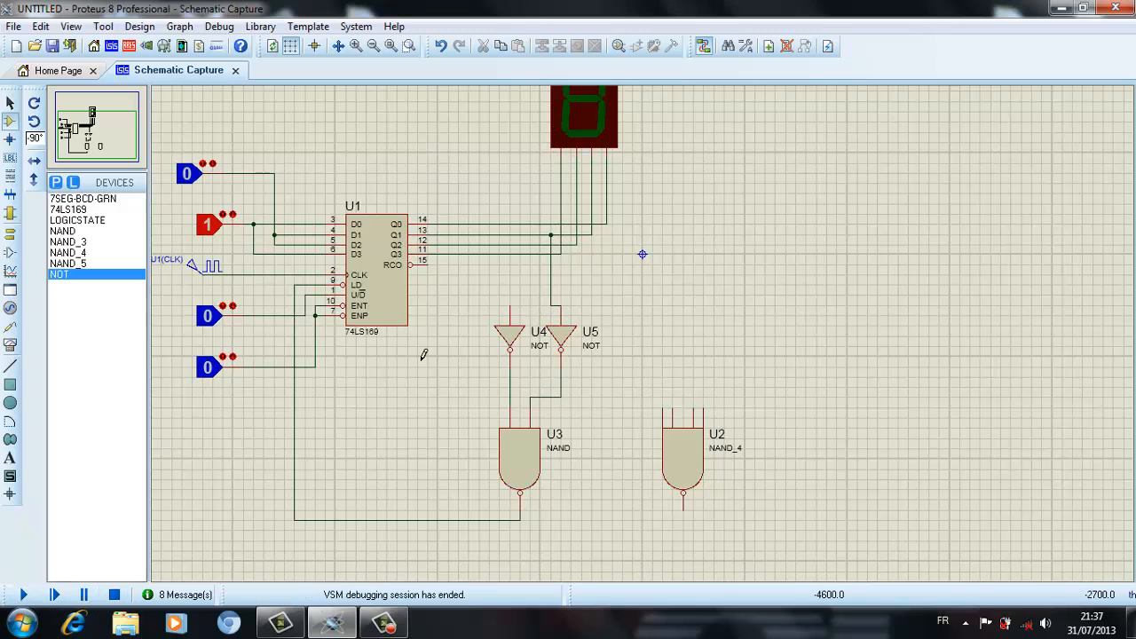
click(511, 246)
click(523, 323)
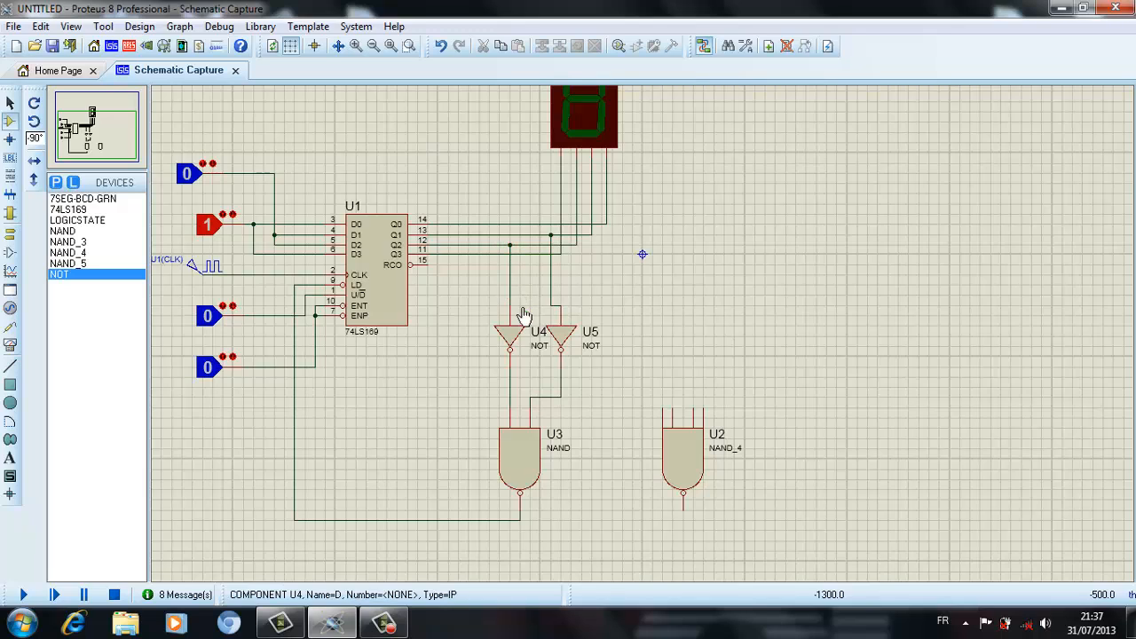
- Wire counter output Q3 to U3's first input line and Q0 to its second, and run and stop the simulation
click(480, 256)
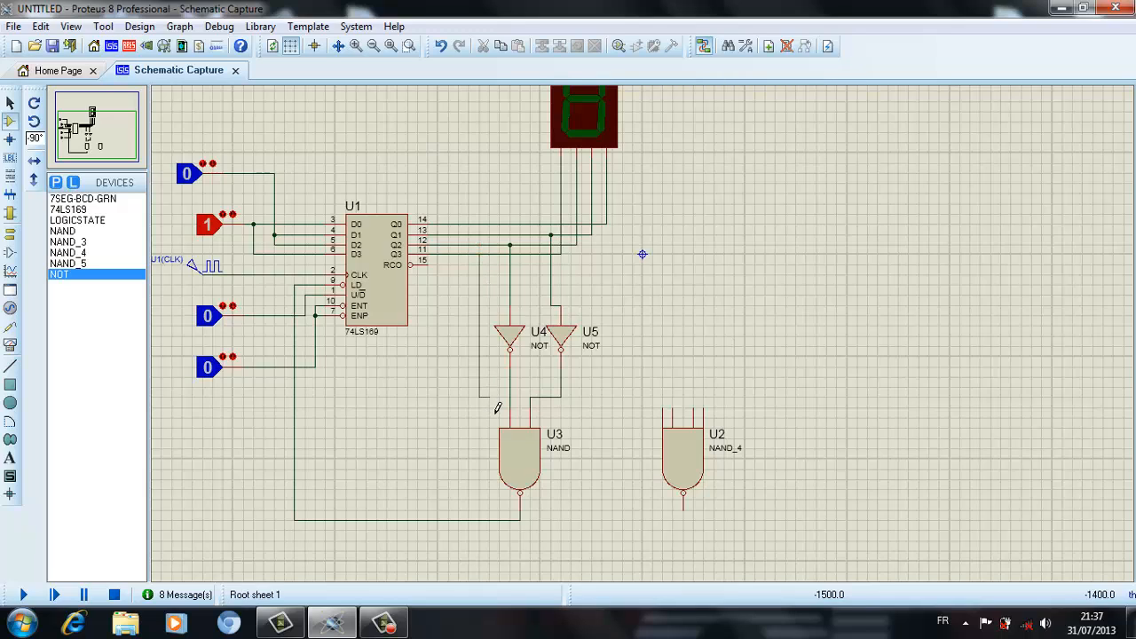
click(509, 396)
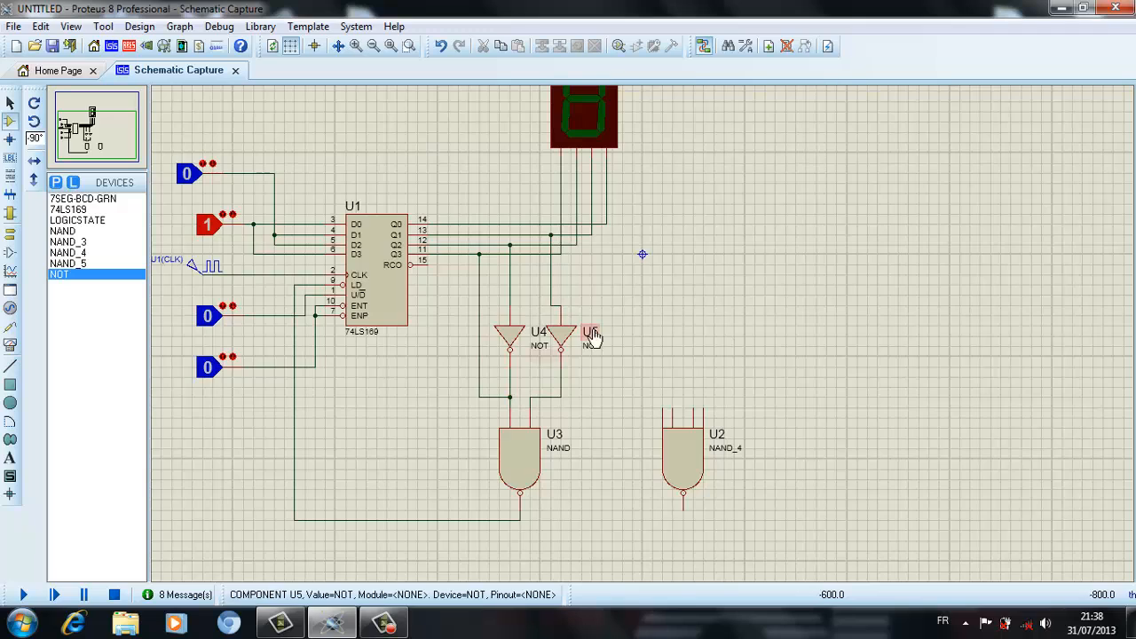
click(619, 233)
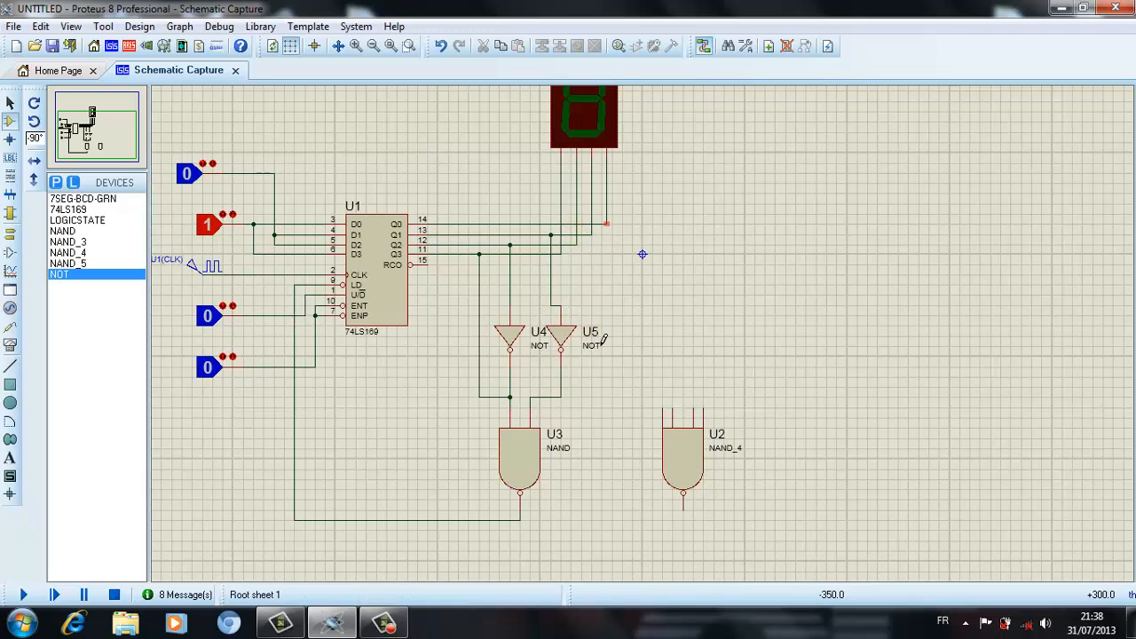
click(560, 388)
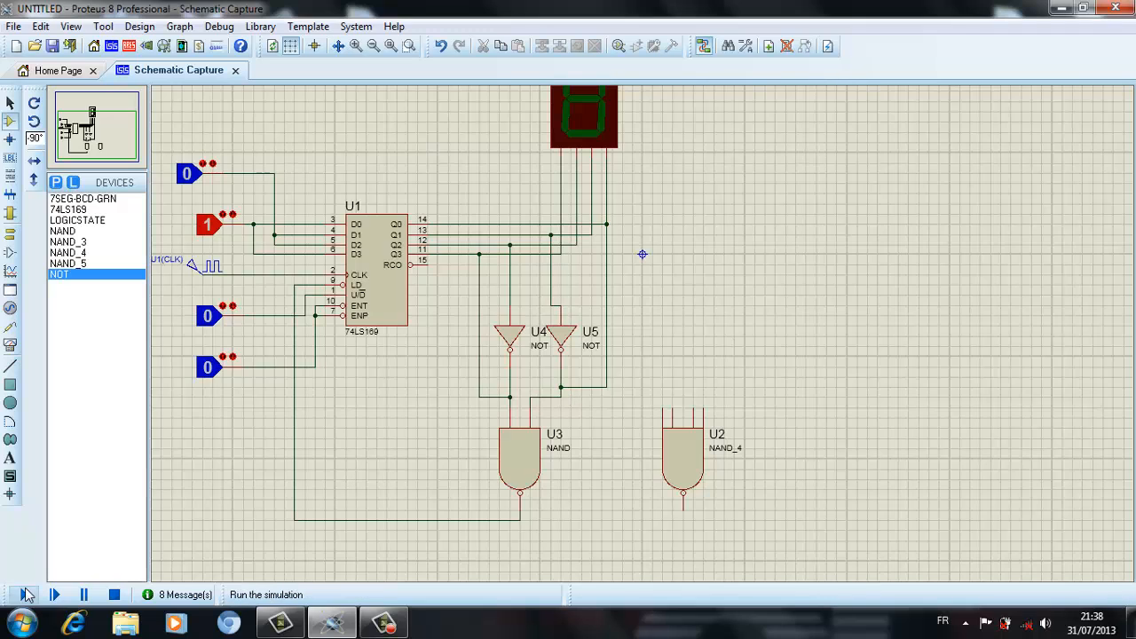
click(25, 595)
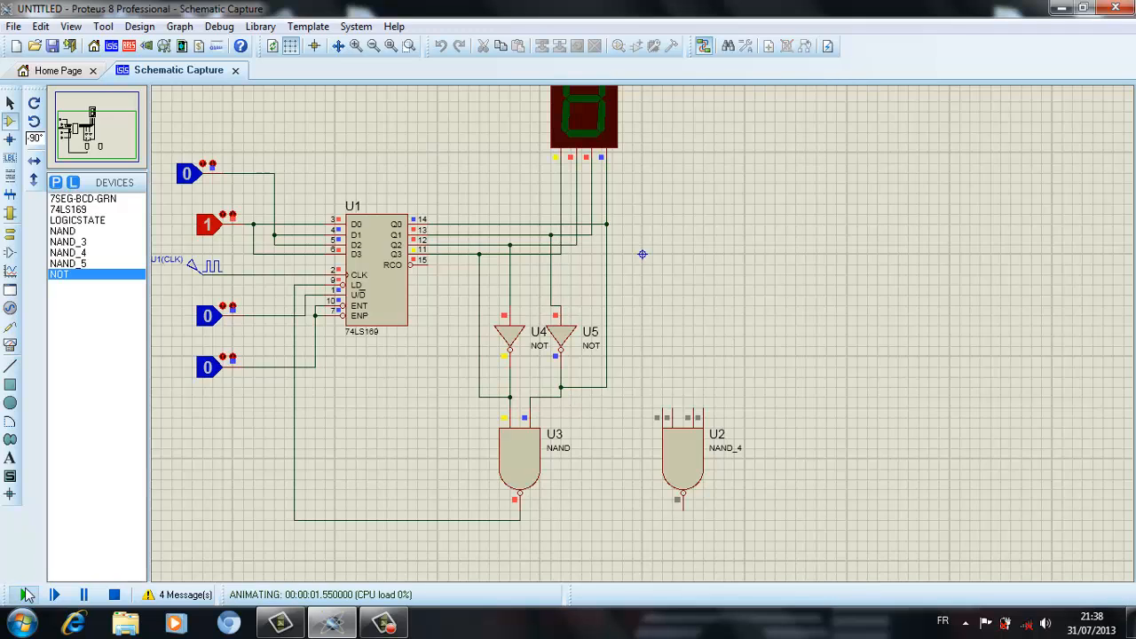
click(114, 595)
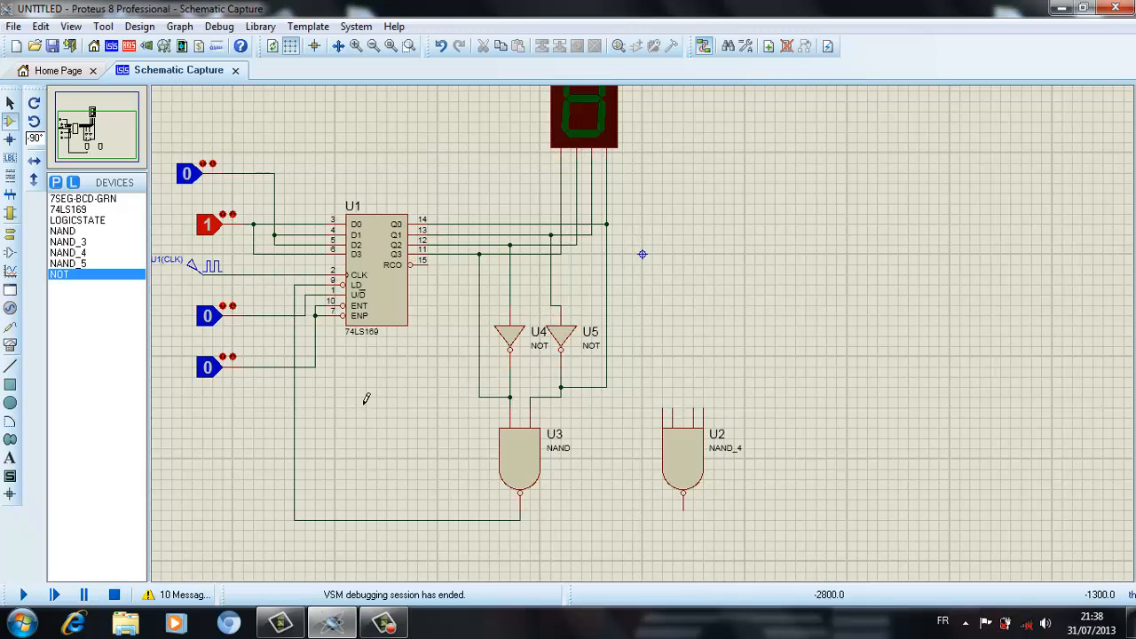
- Delete the wires linking counter outputs Q3 and Q0 to the input lines of NAND gate U3
right_click(491, 361)
click(541, 393)
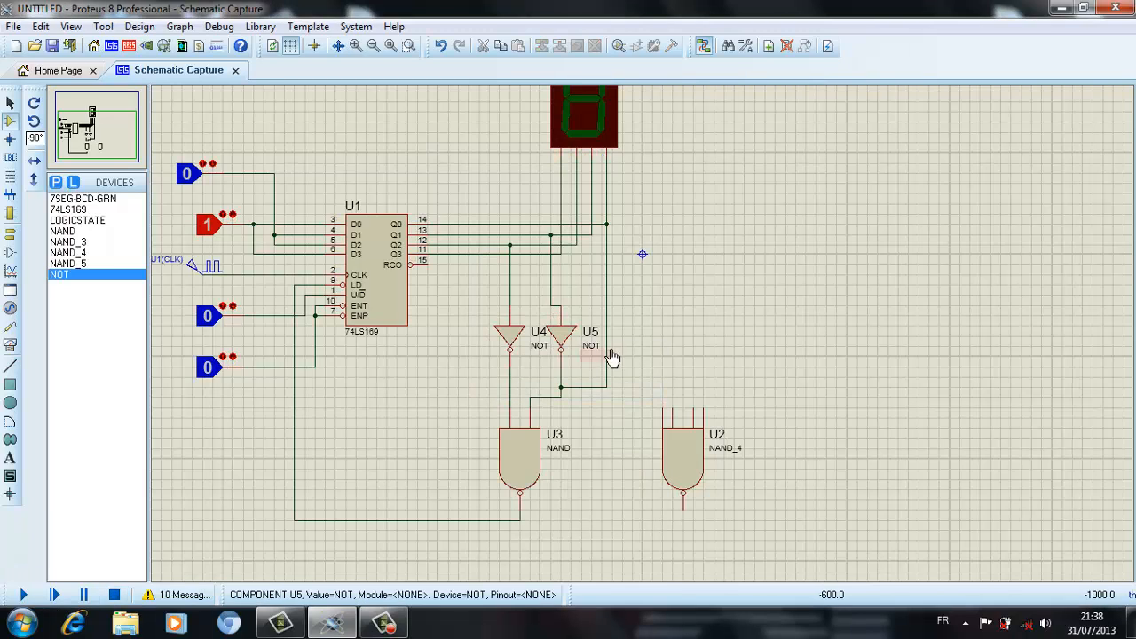
right_click(616, 344)
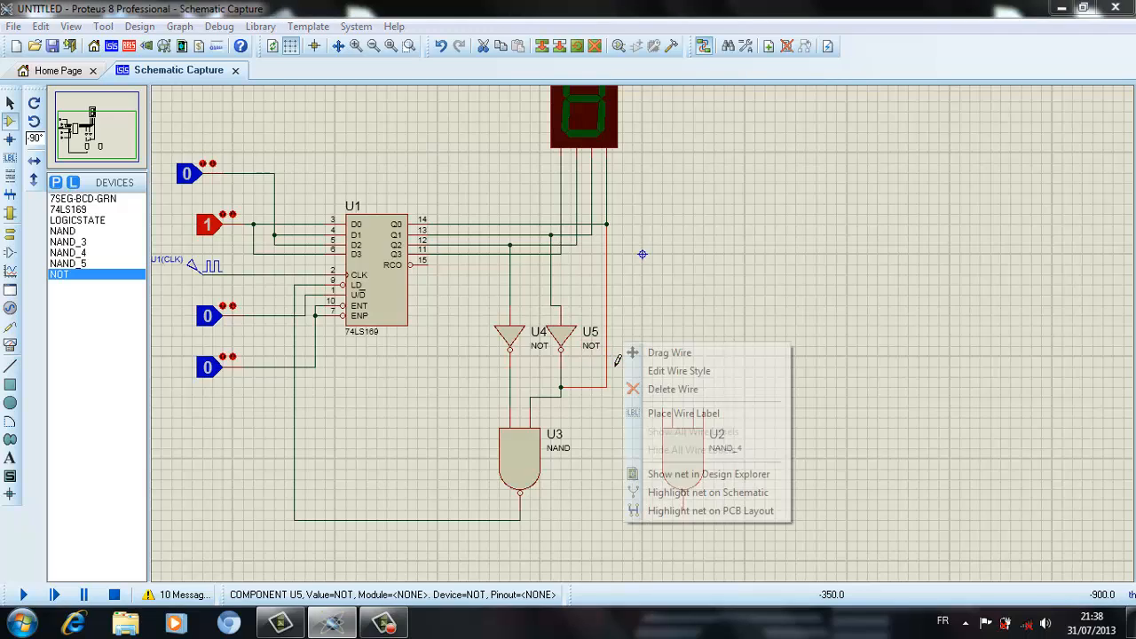
click(667, 388)
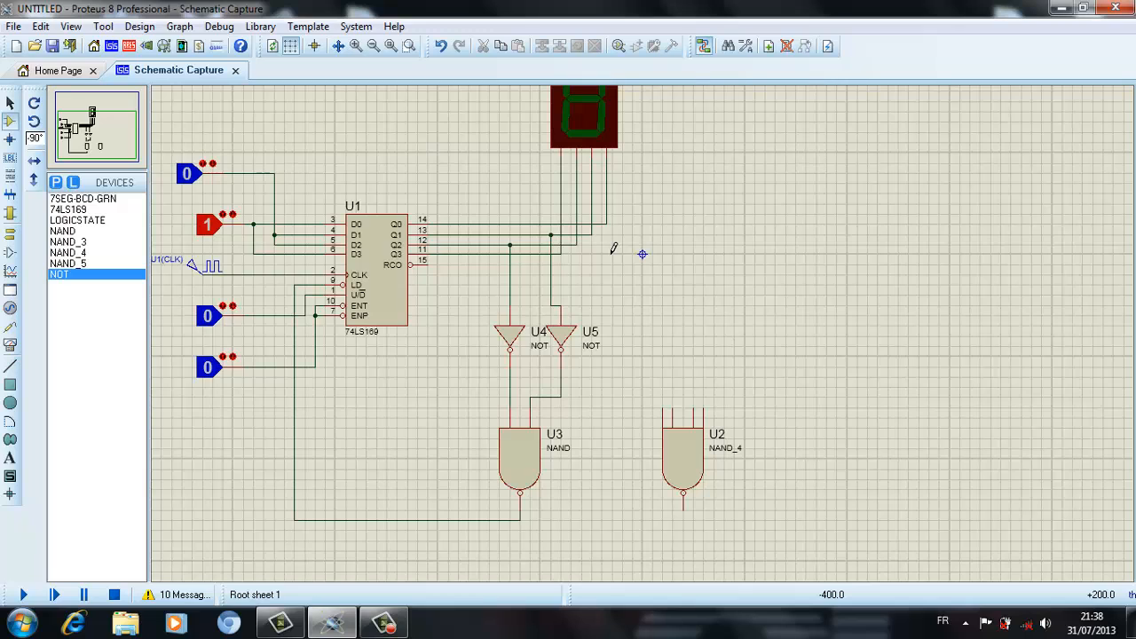
- Delete the two-input NAND gate U3 and move the NAND_4 gate U2 into its place below the inverters
right_click(537, 479)
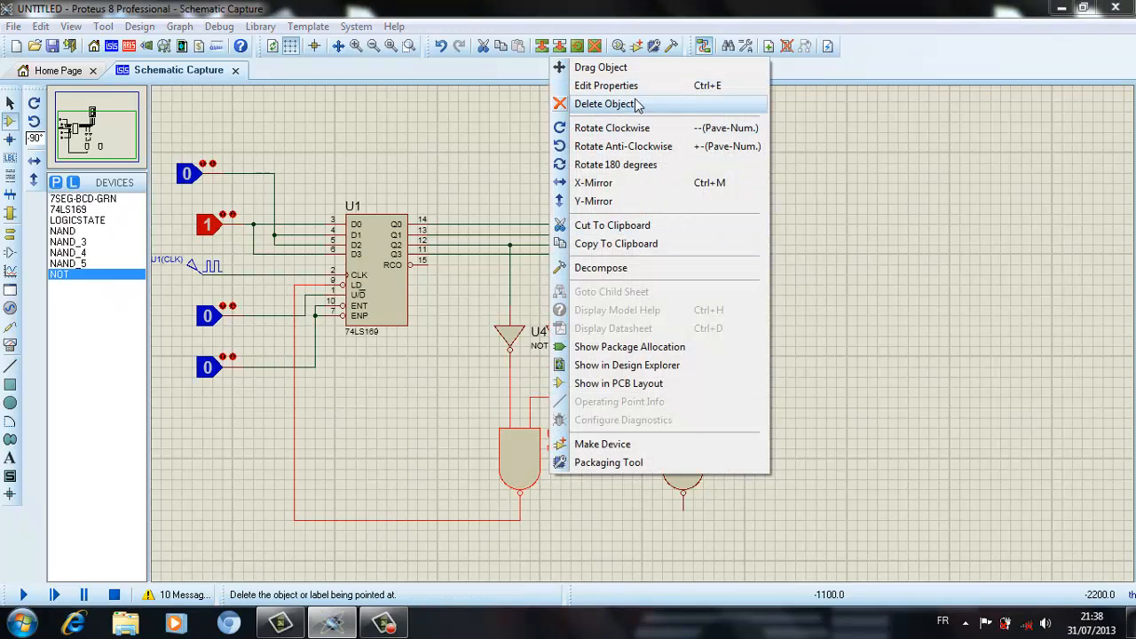
click(632, 103)
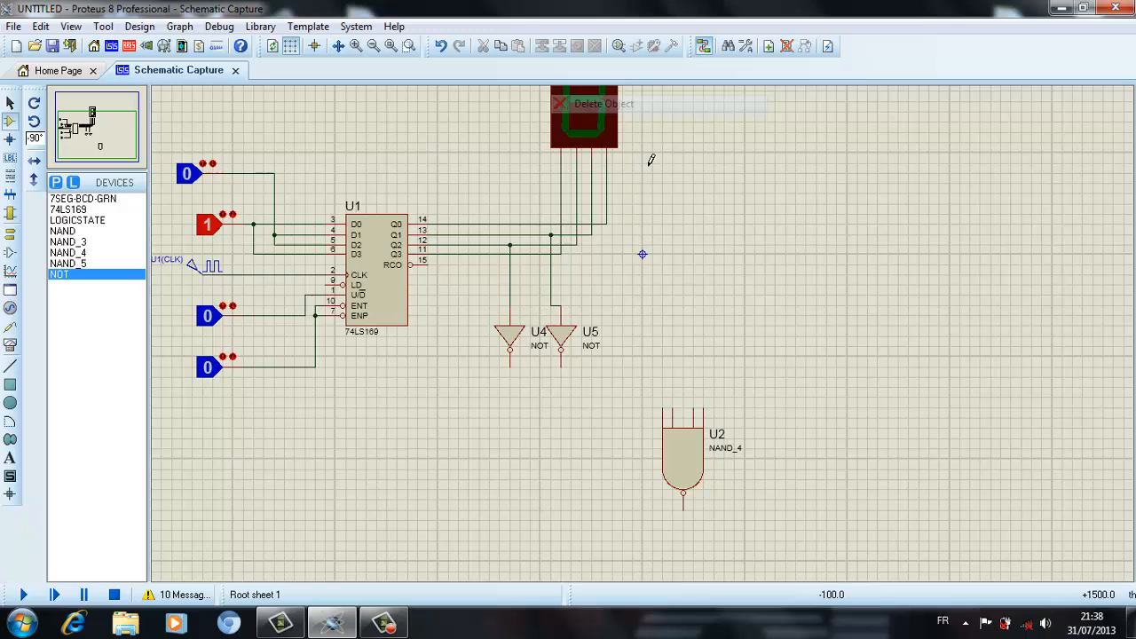
click(705, 465)
drag(703, 465, 543, 468)
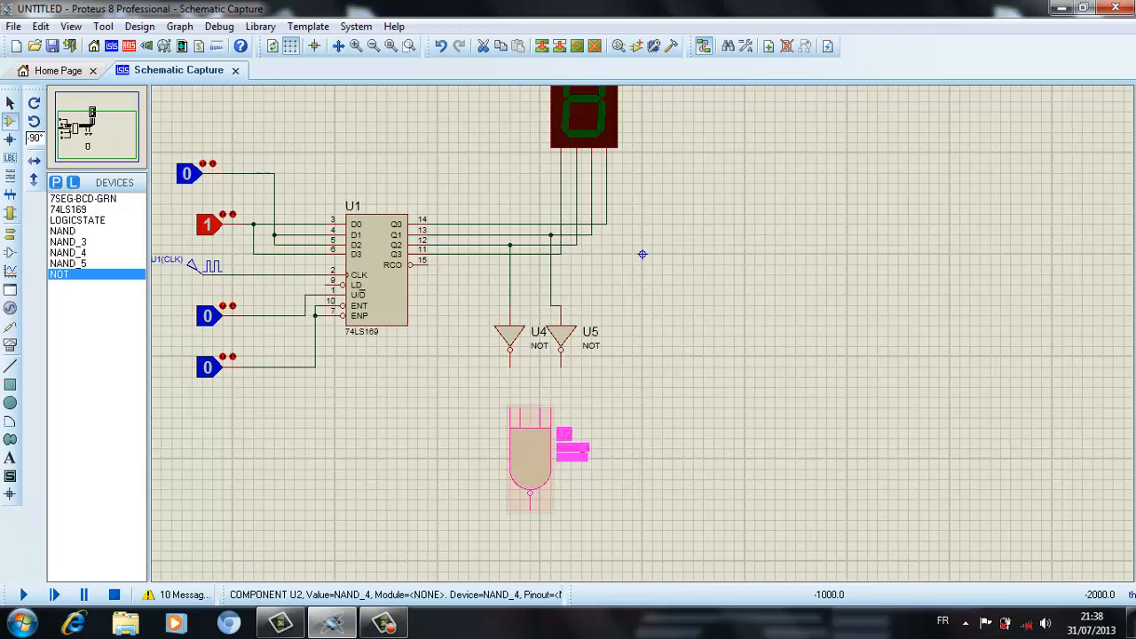
double_click(543, 468)
click(745, 179)
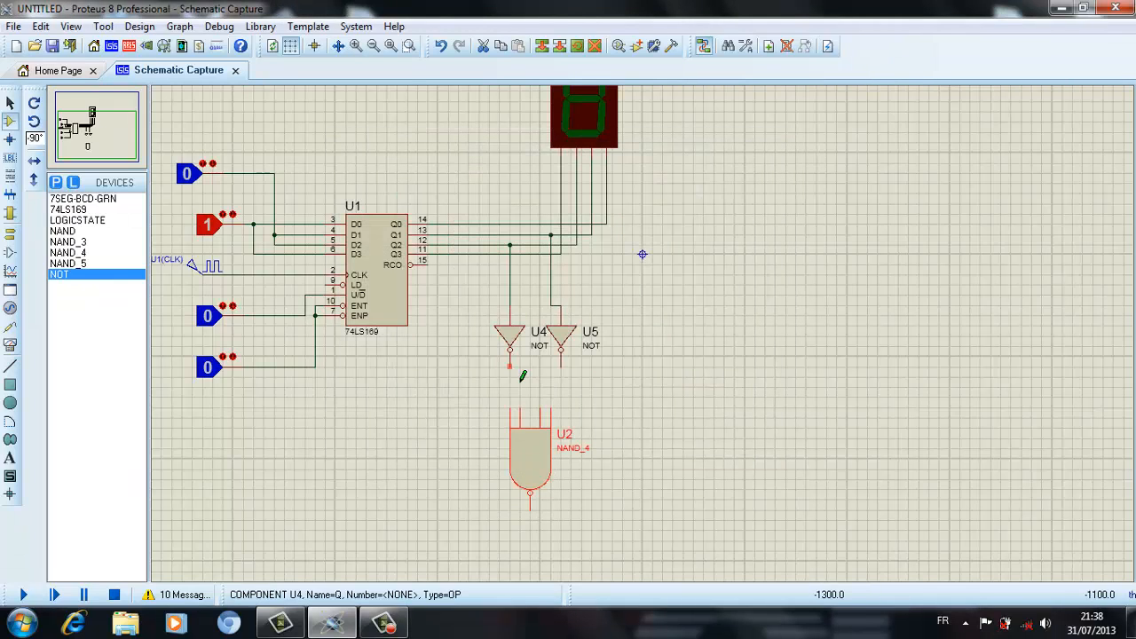
- Connect the outputs of inverters U4 and U5 to the two inner inputs of the NAND_4 gate
click(520, 409)
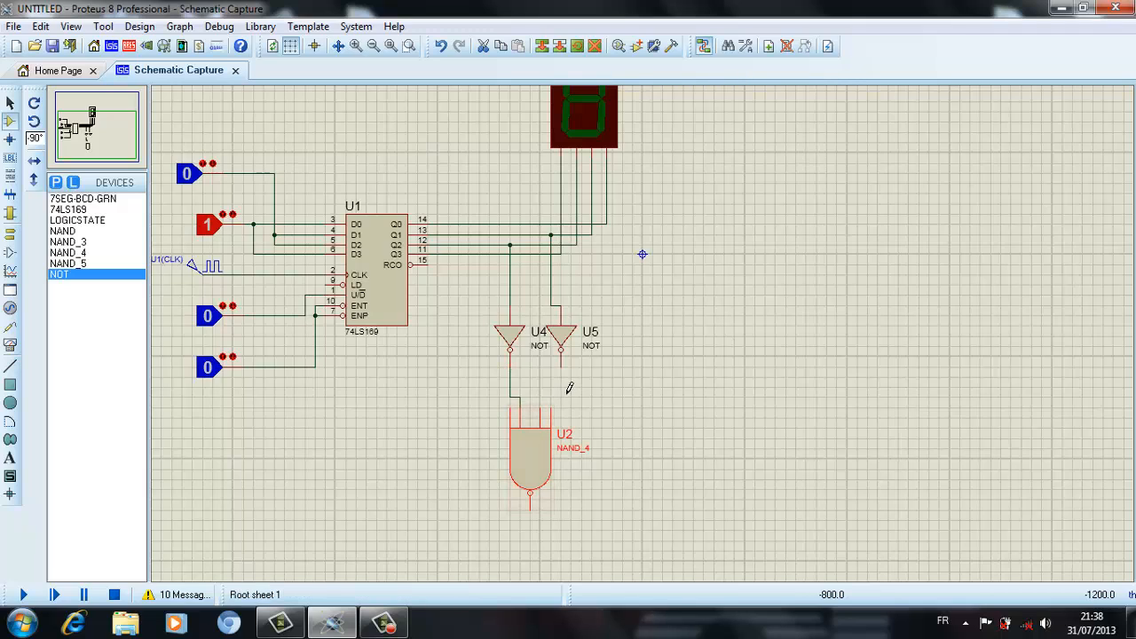
click(560, 362)
click(550, 413)
- Wire counter outputs Q3 and Q0 to the two outer NAND_4 inputs, and the gate's output to the counter's LD pin
click(497, 268)
click(516, 423)
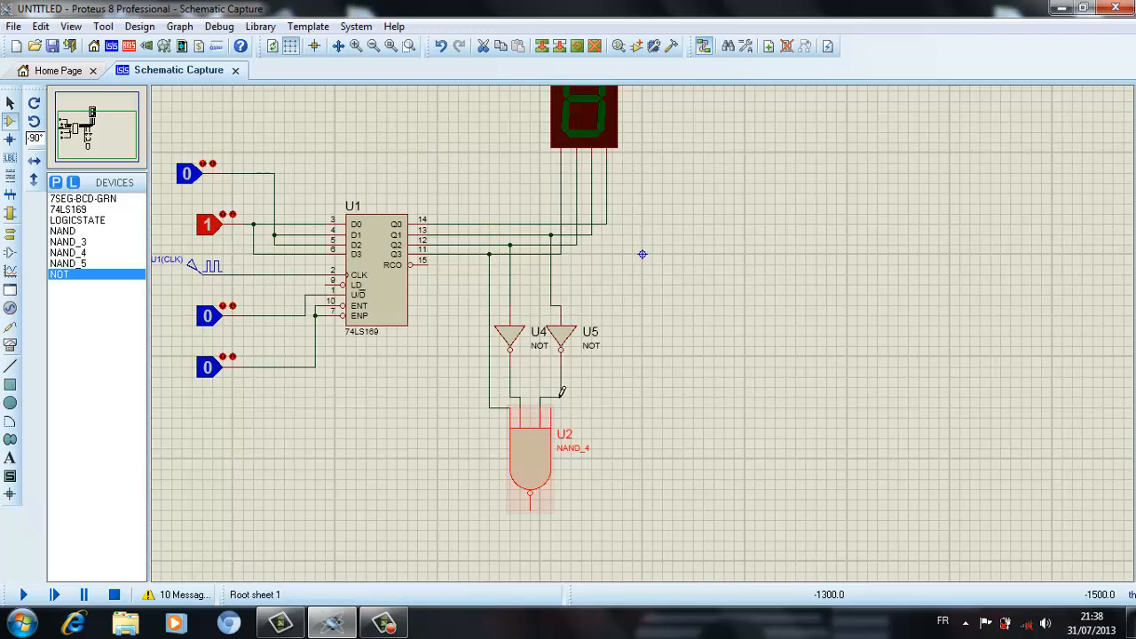
click(609, 225)
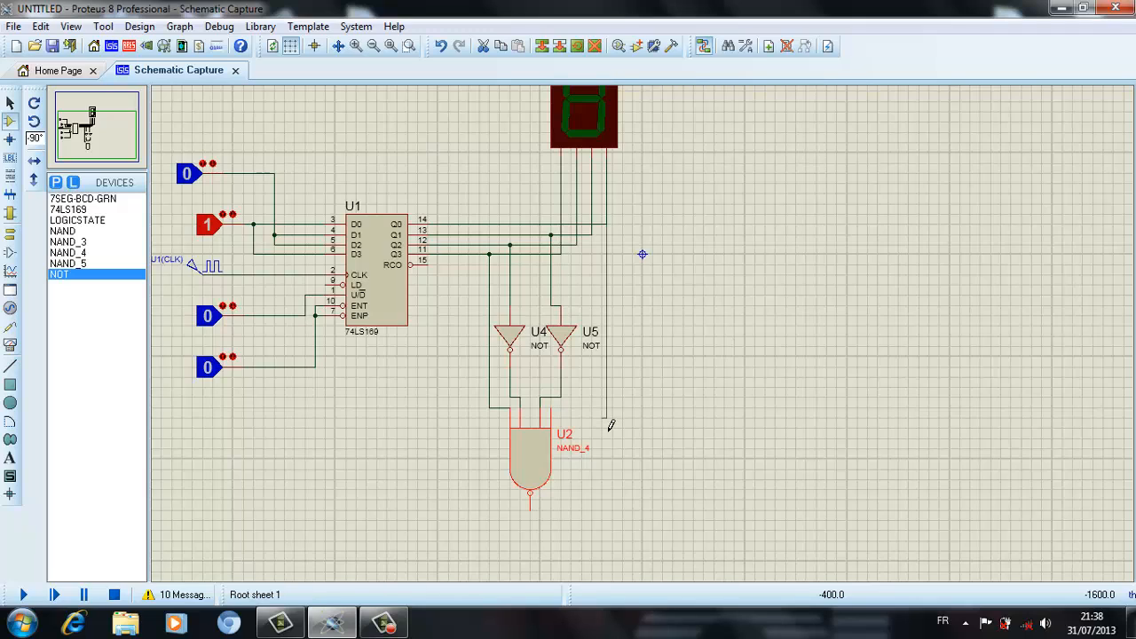
click(561, 424)
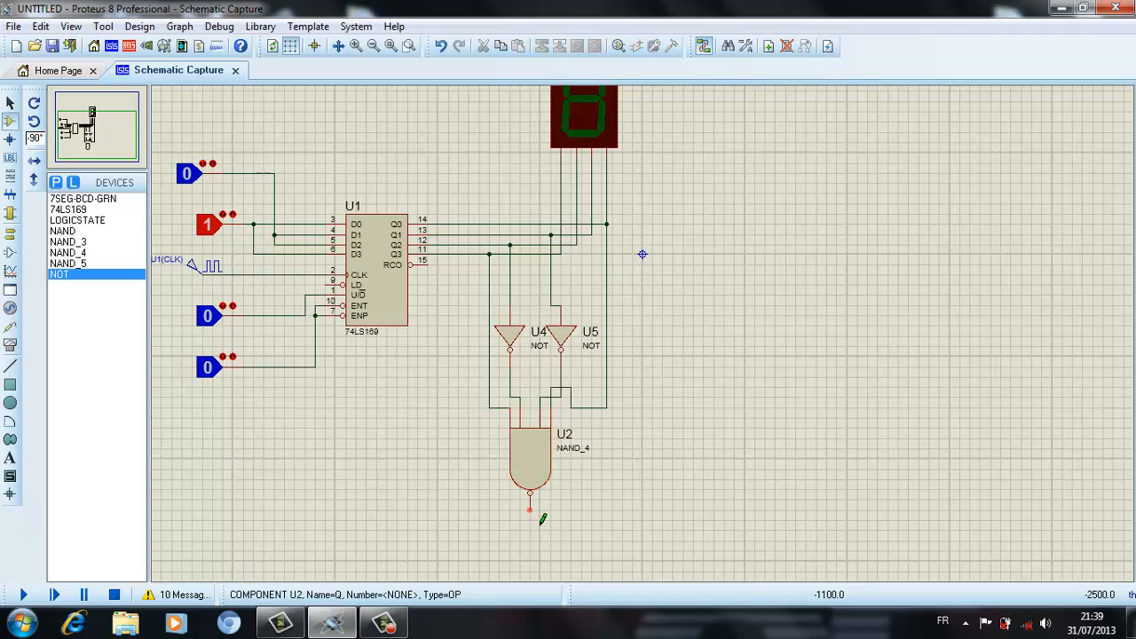
click(531, 512)
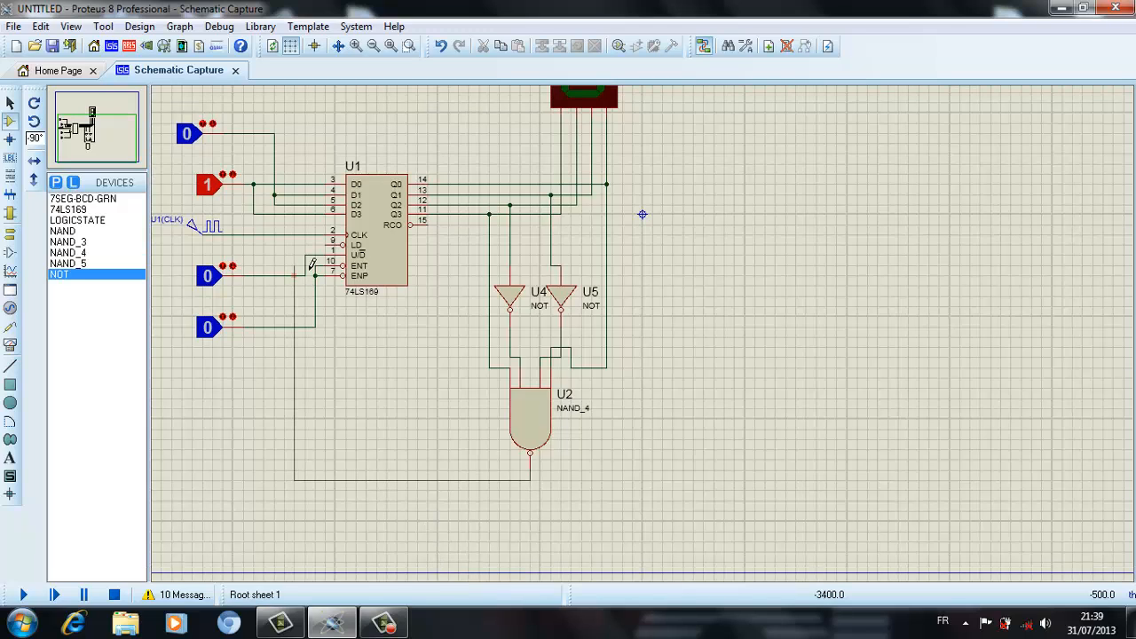
click(338, 255)
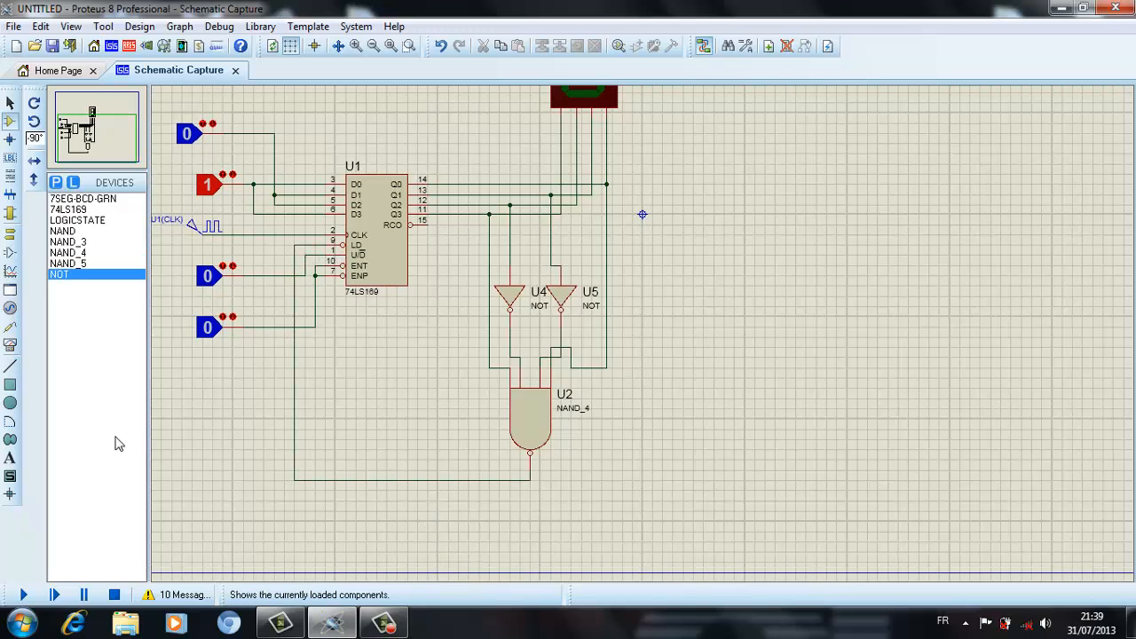
- Run the simulation, watch the count on the seven-segment display, and stop it
click(23, 595)
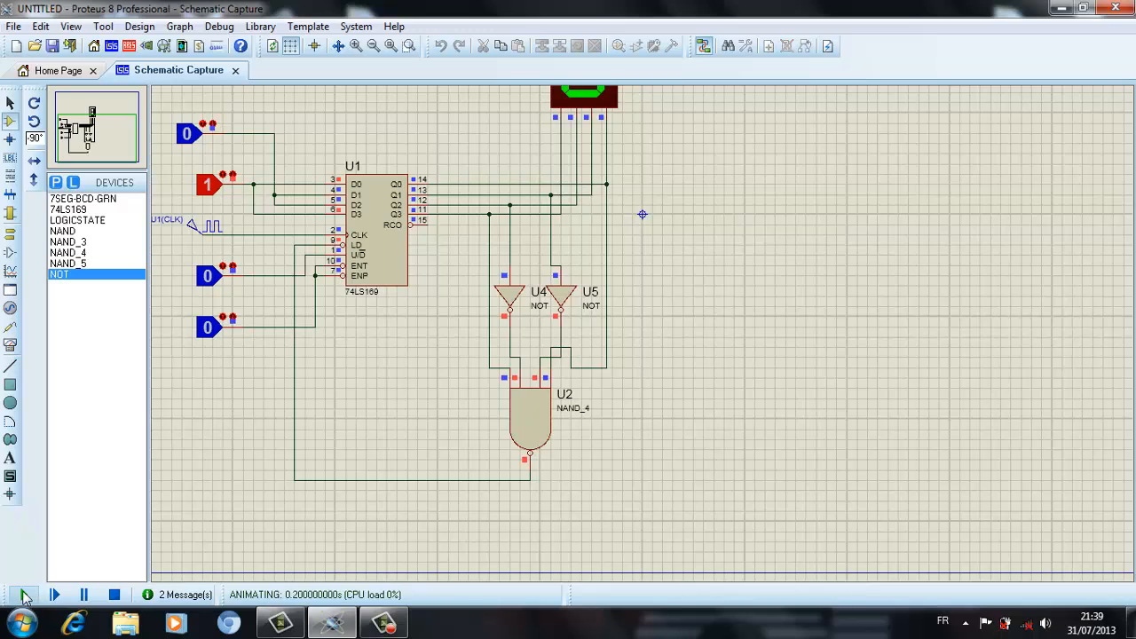
click(99, 151)
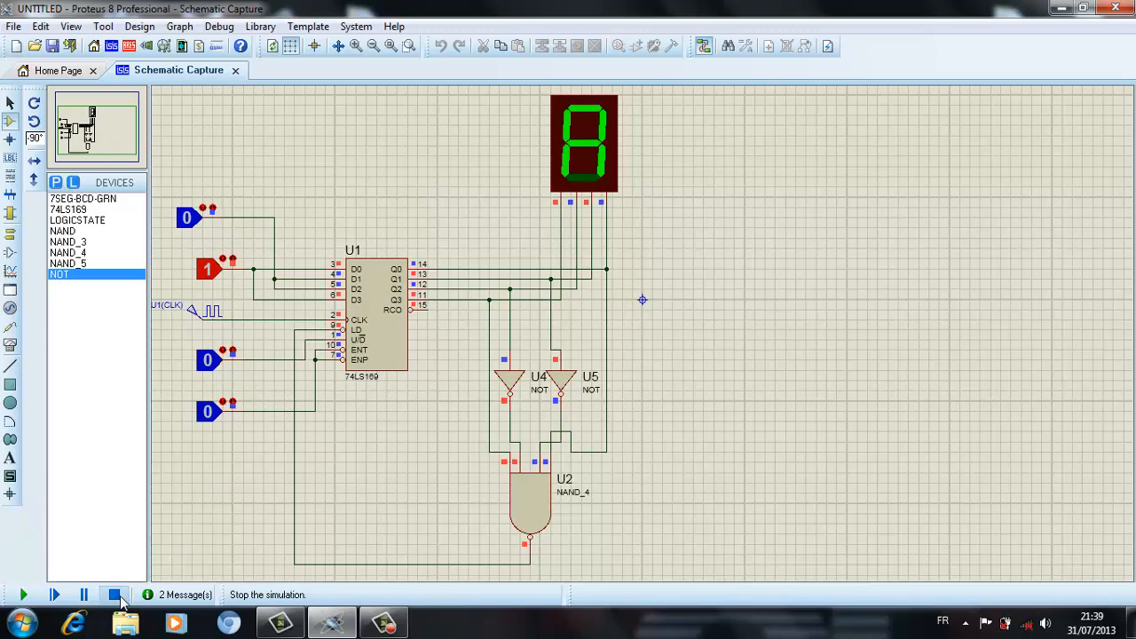
click(114, 594)
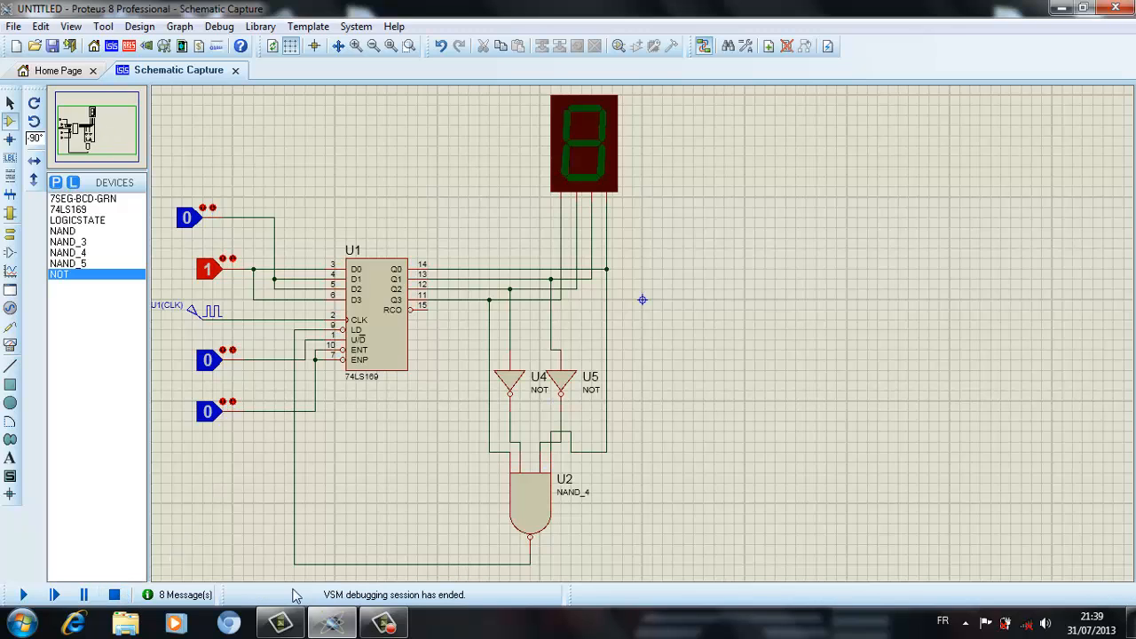
- Delete the wire from the NAND_4 output to LD and the wires from Q0 and Q3 to its outer inputs
right_click(473, 568)
click(533, 422)
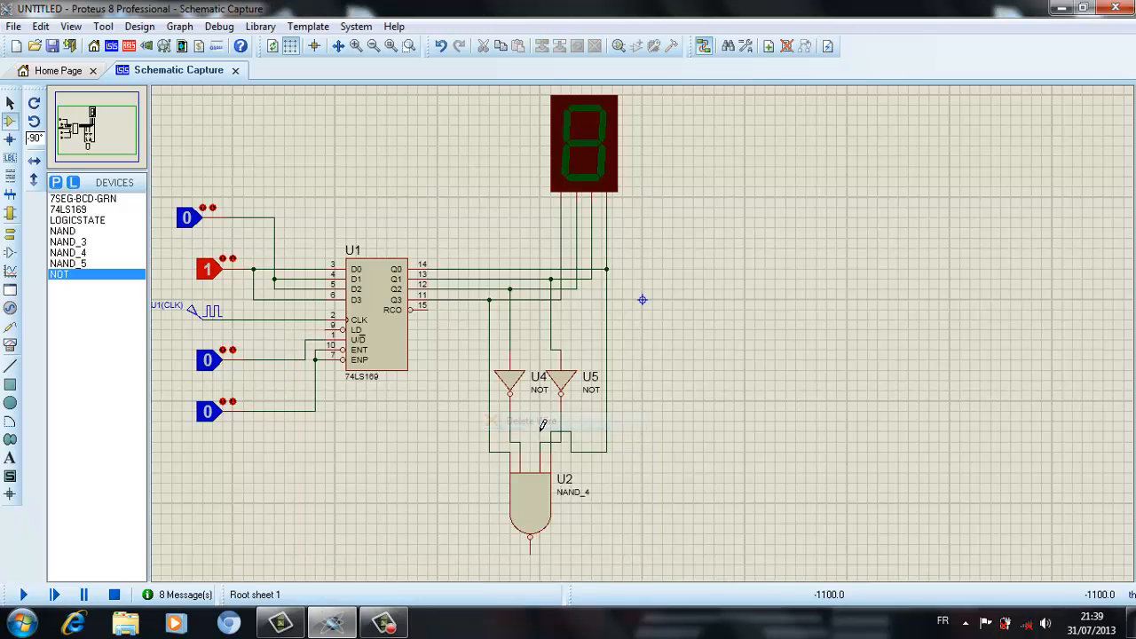
right_click(618, 409)
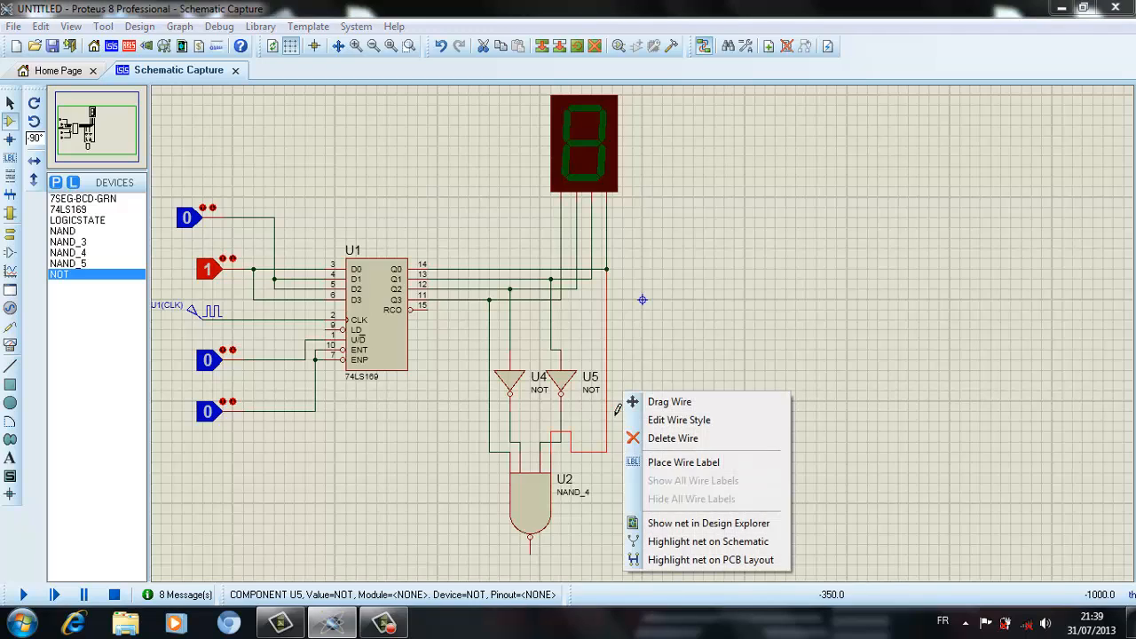
click(659, 438)
right_click(500, 410)
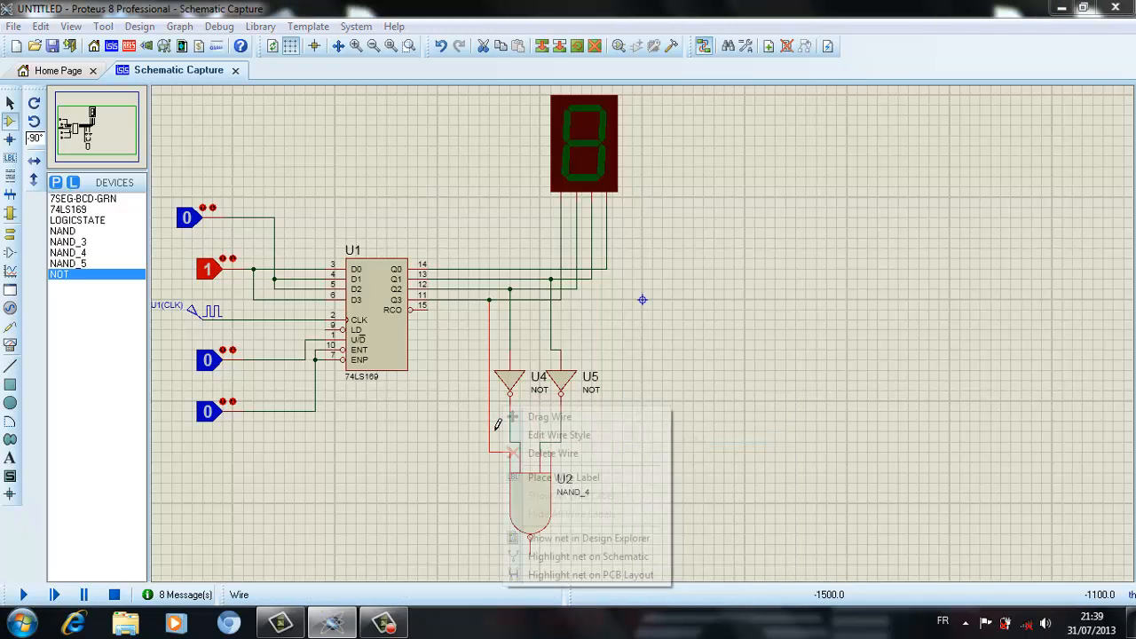
click(543, 455)
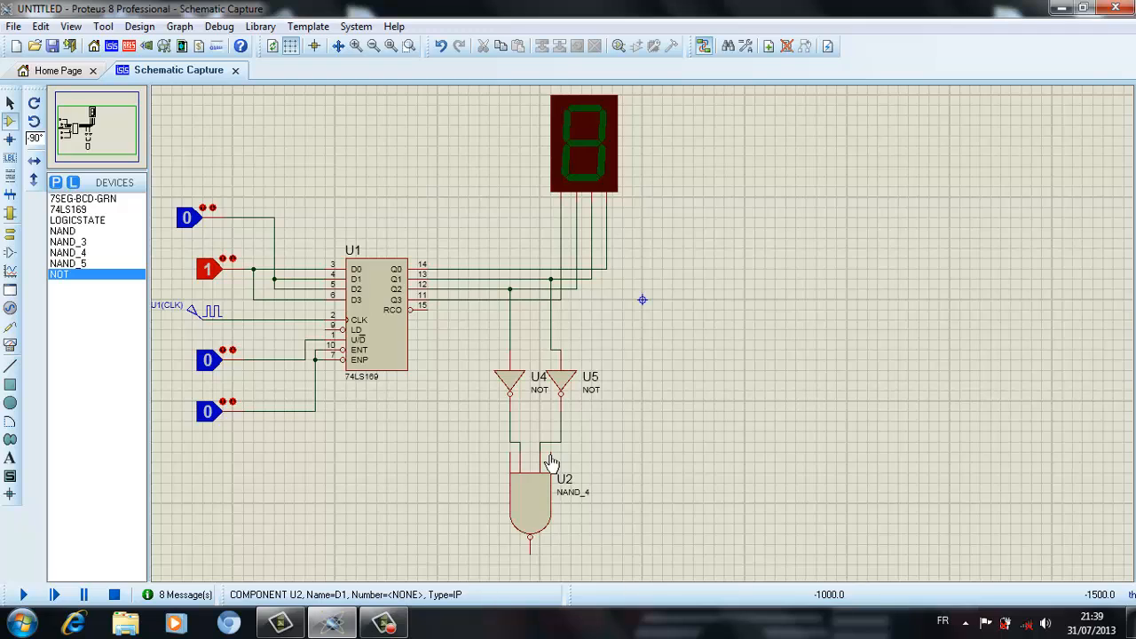
- Place two more NOT gates in the inverter row, one left of U4 and one right of U5
click(83, 273)
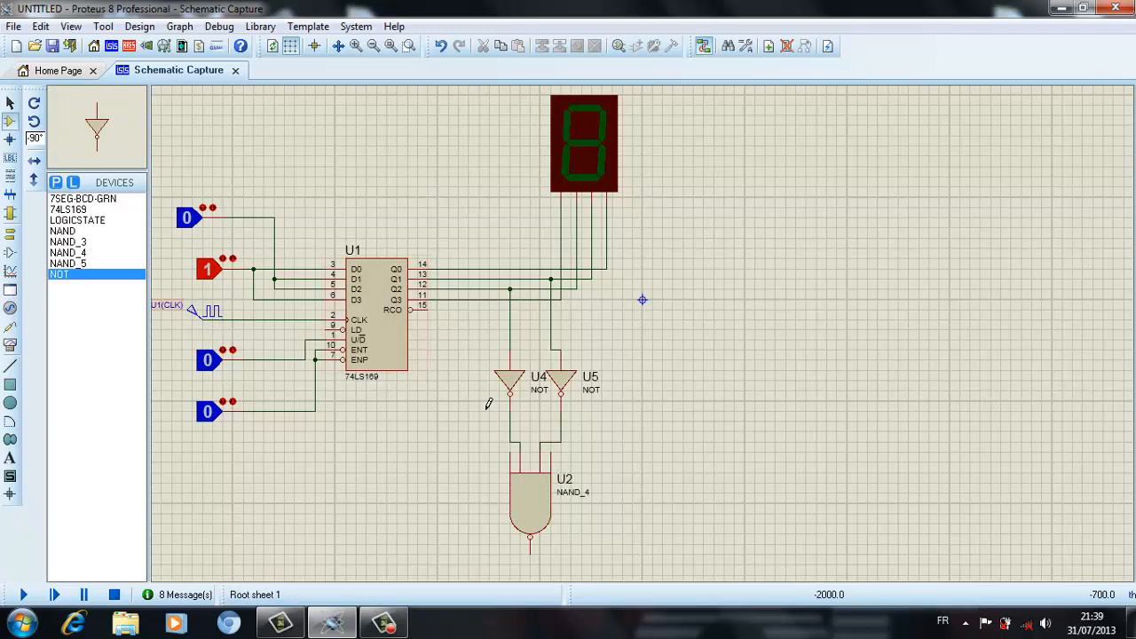
click(471, 377)
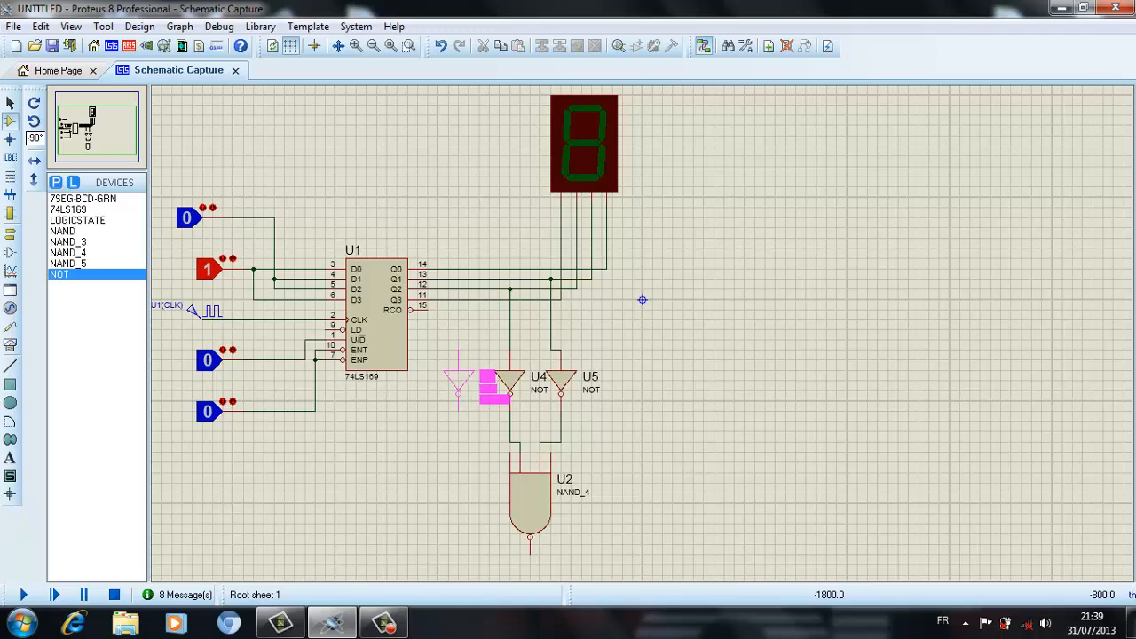
click(458, 380)
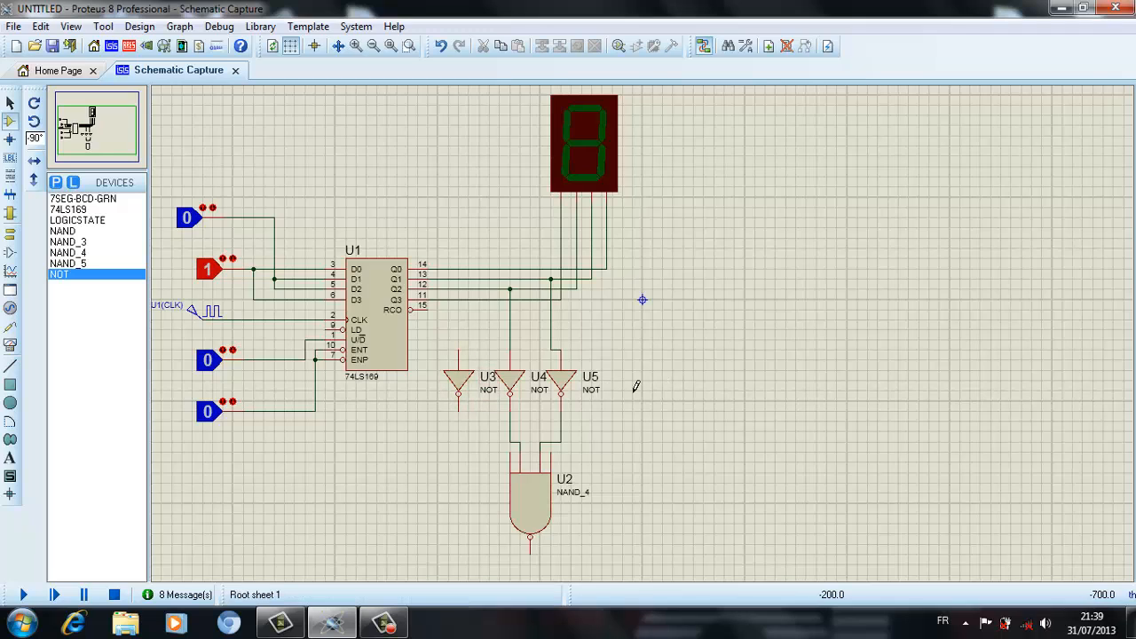
click(636, 386)
click(623, 381)
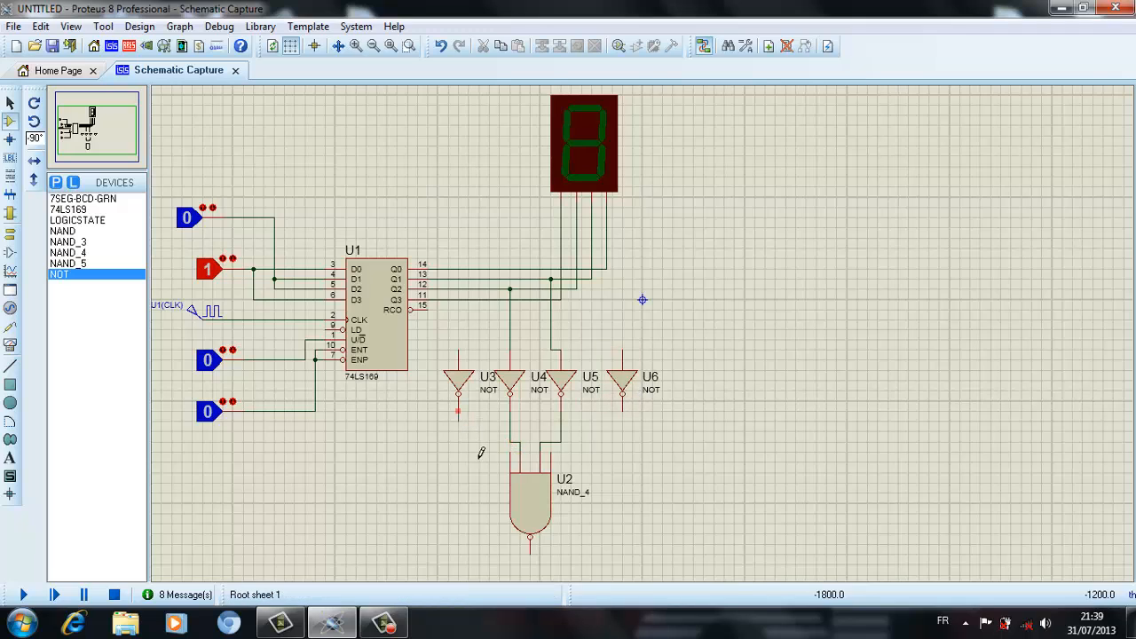
- Wire the outputs of NOT gates U3 and U6 to the outer NAND_4 inputs, and move the NAND_4 gate further down
click(458, 409)
click(515, 465)
click(622, 410)
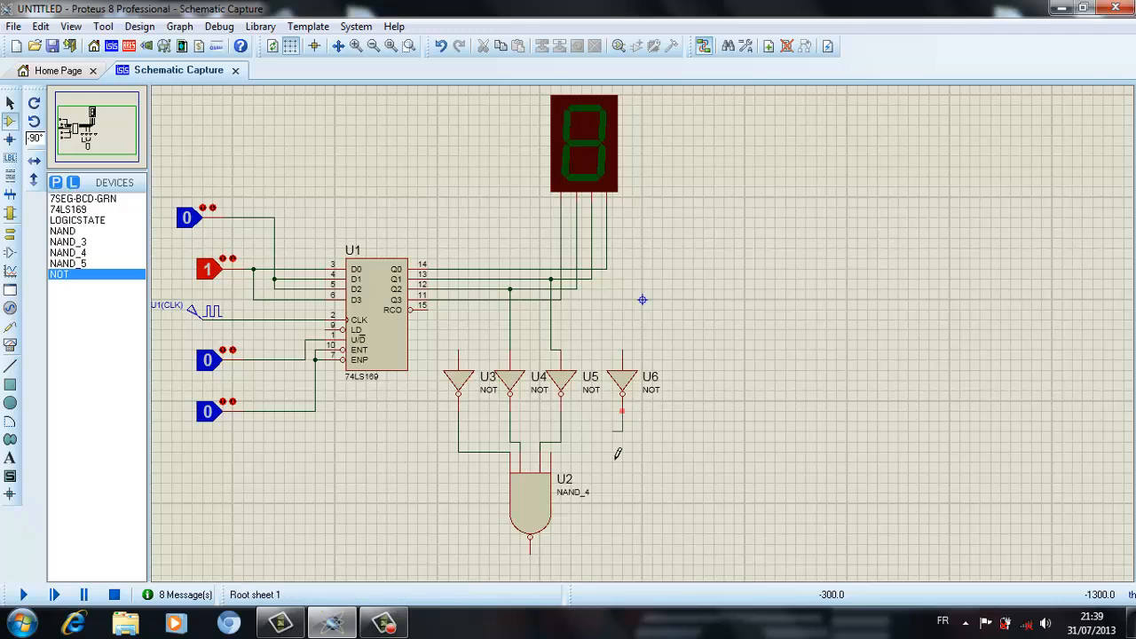
click(561, 462)
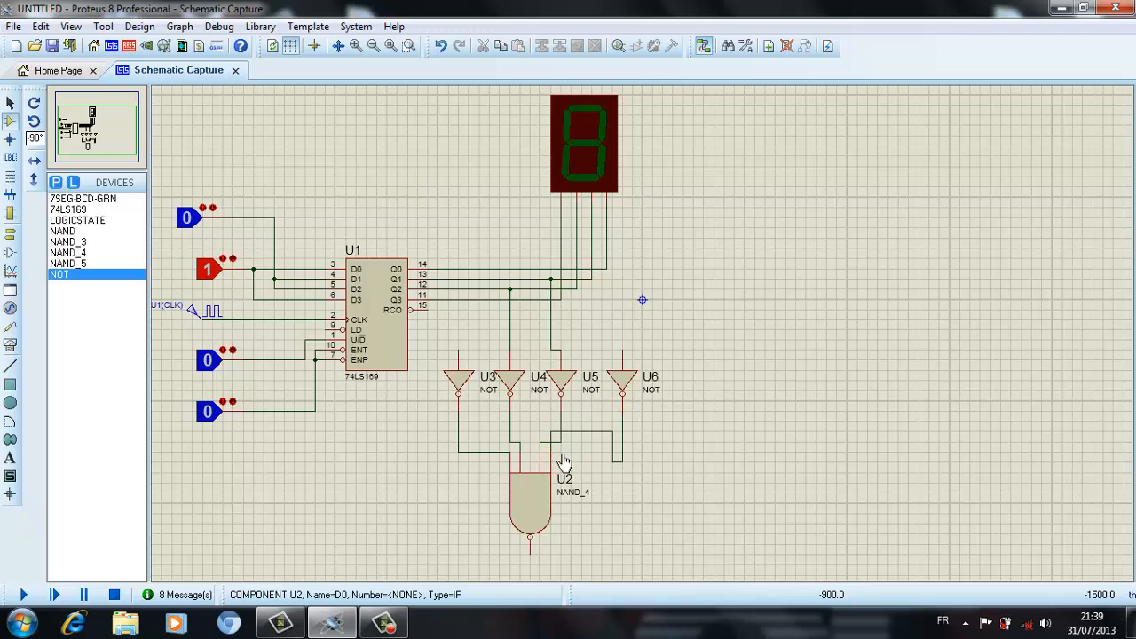
click(530, 508)
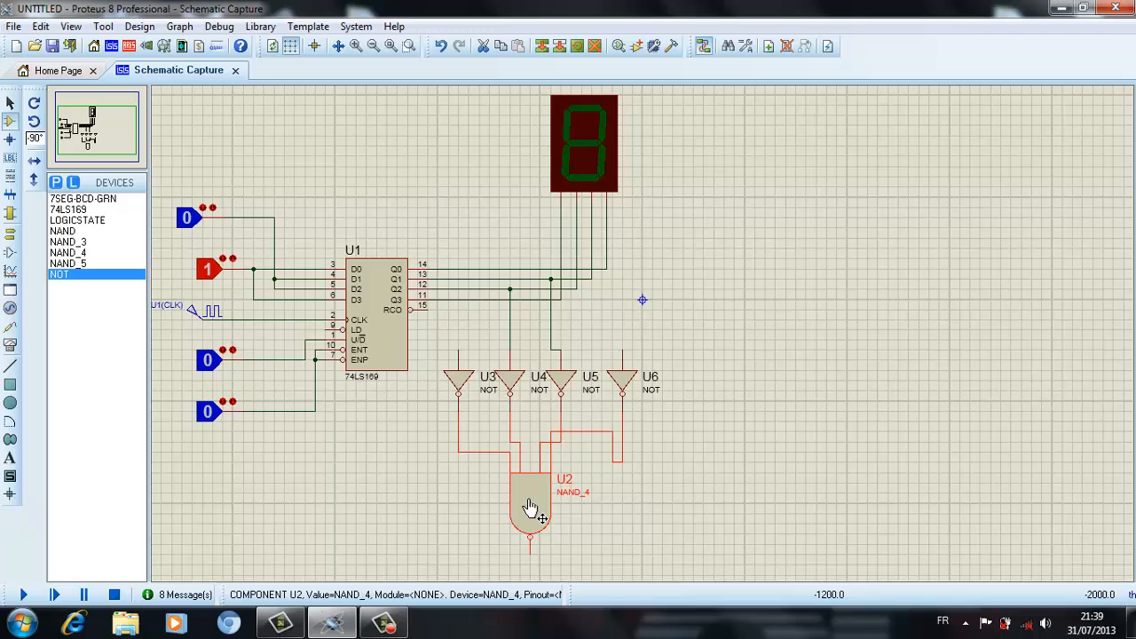
drag(530, 507, 540, 549)
click(643, 524)
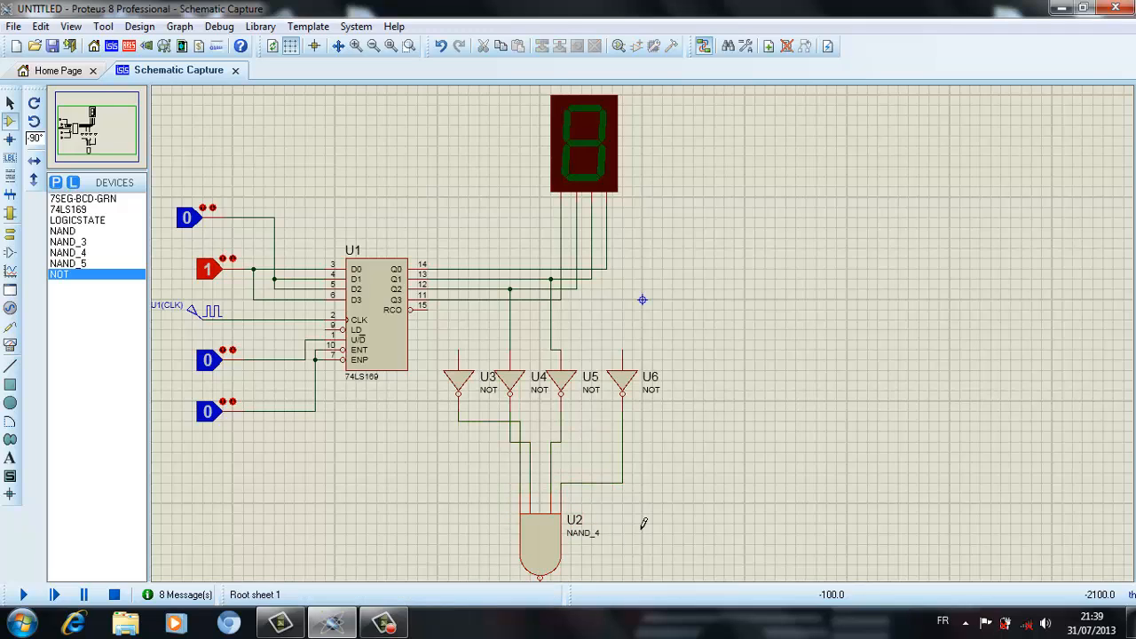
- Connect the input of NOT gate U3 to the Q3 line and the input of U6 to the Q0 line
click(470, 341)
click(469, 311)
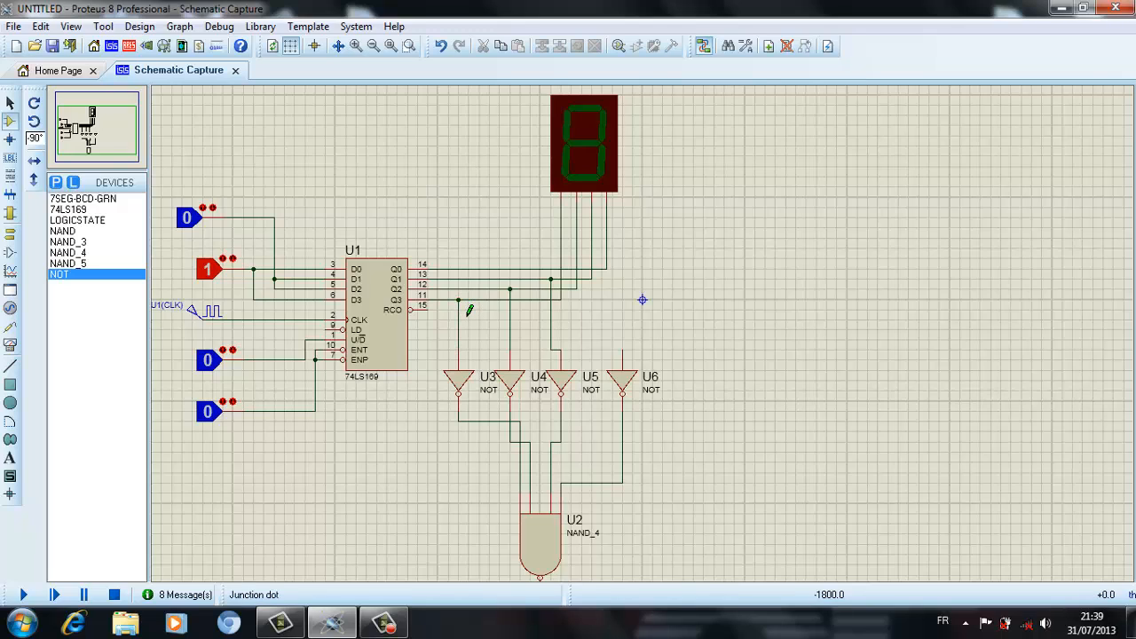
click(633, 358)
click(621, 269)
- Wire the NAND_4 output to the counter's LD pin
click(68, 122)
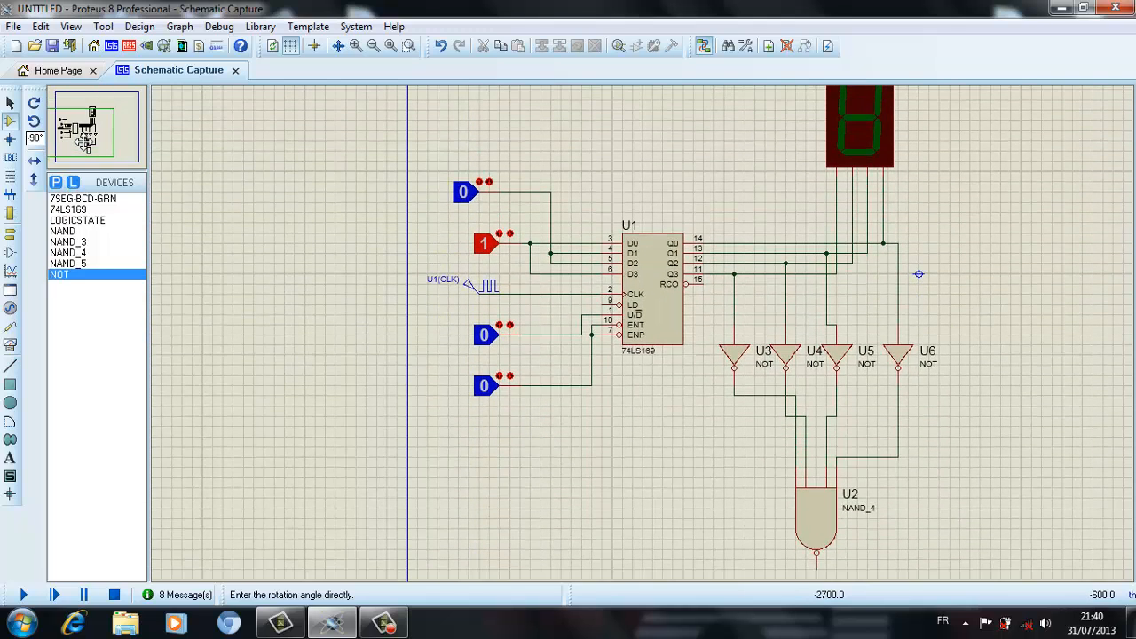
click(72, 132)
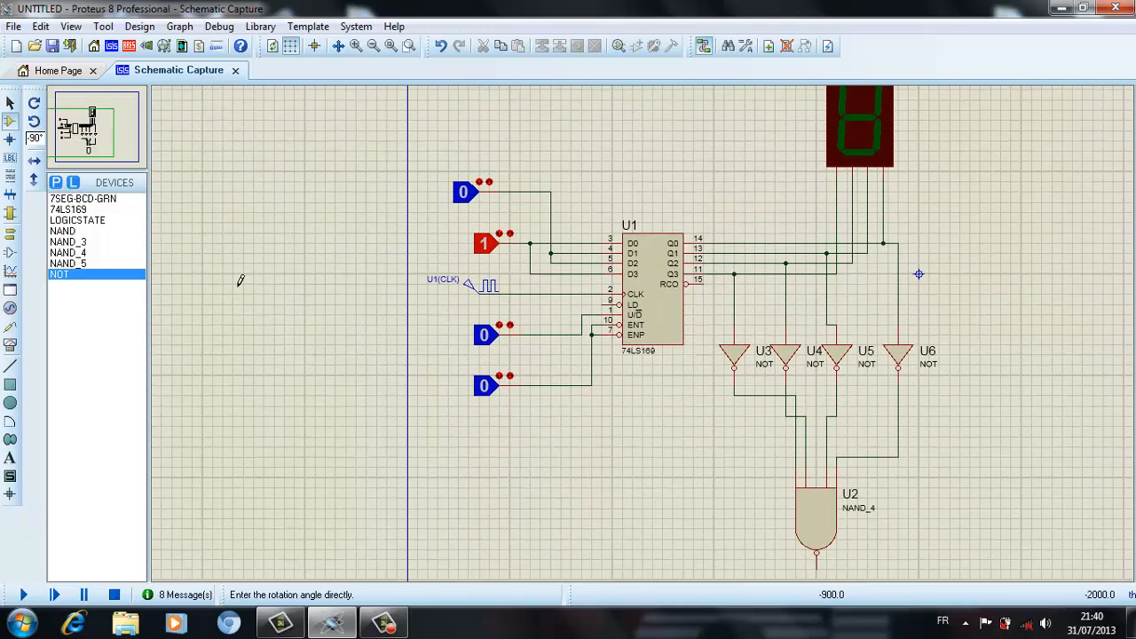
click(831, 582)
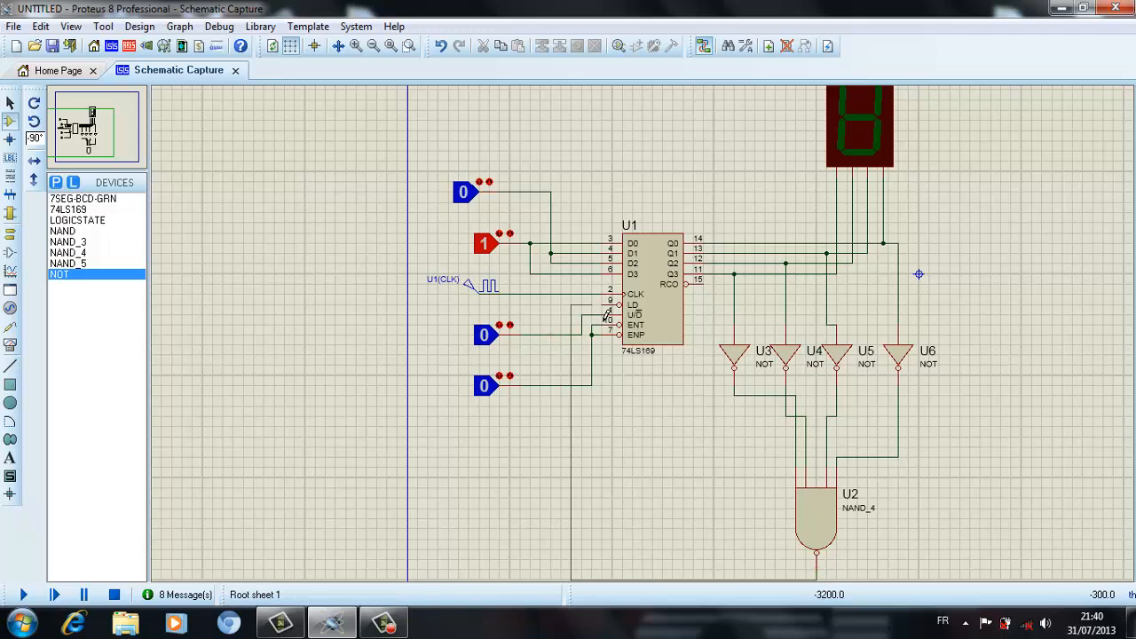
click(610, 304)
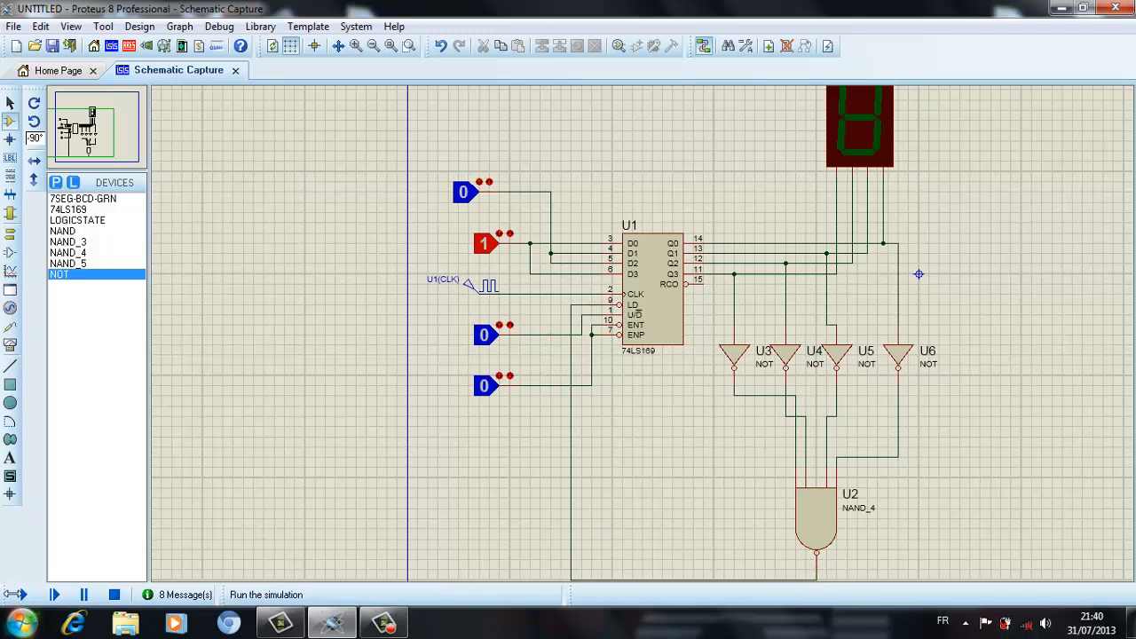
- Run the simulation, watch the count on the seven-segment display and the gate logic levels, and stop it
click(20, 595)
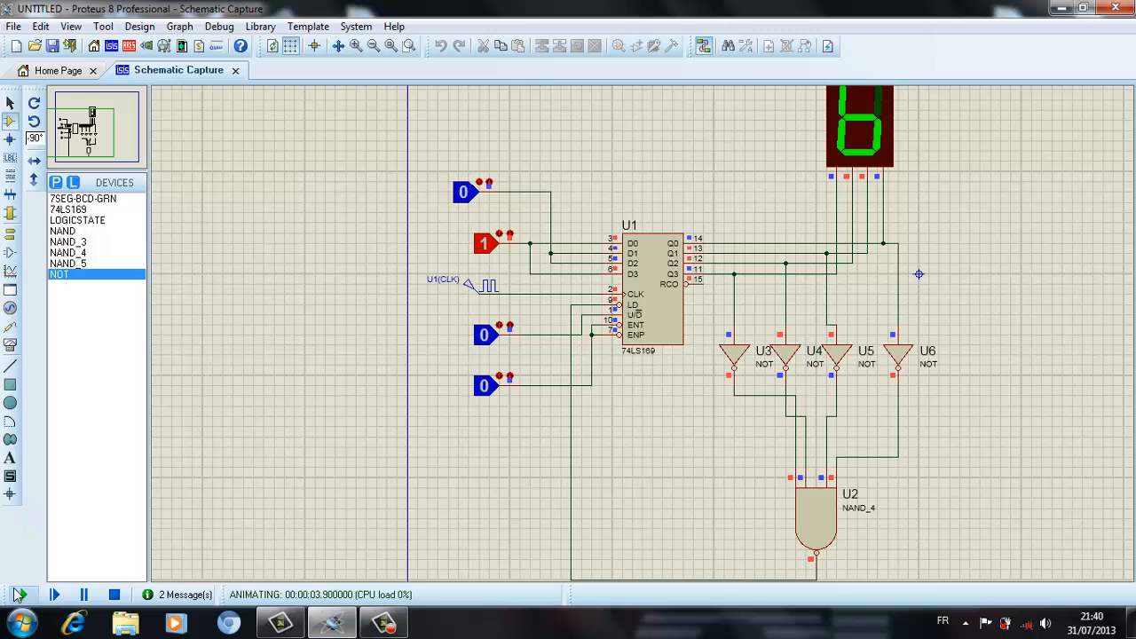
click(80, 127)
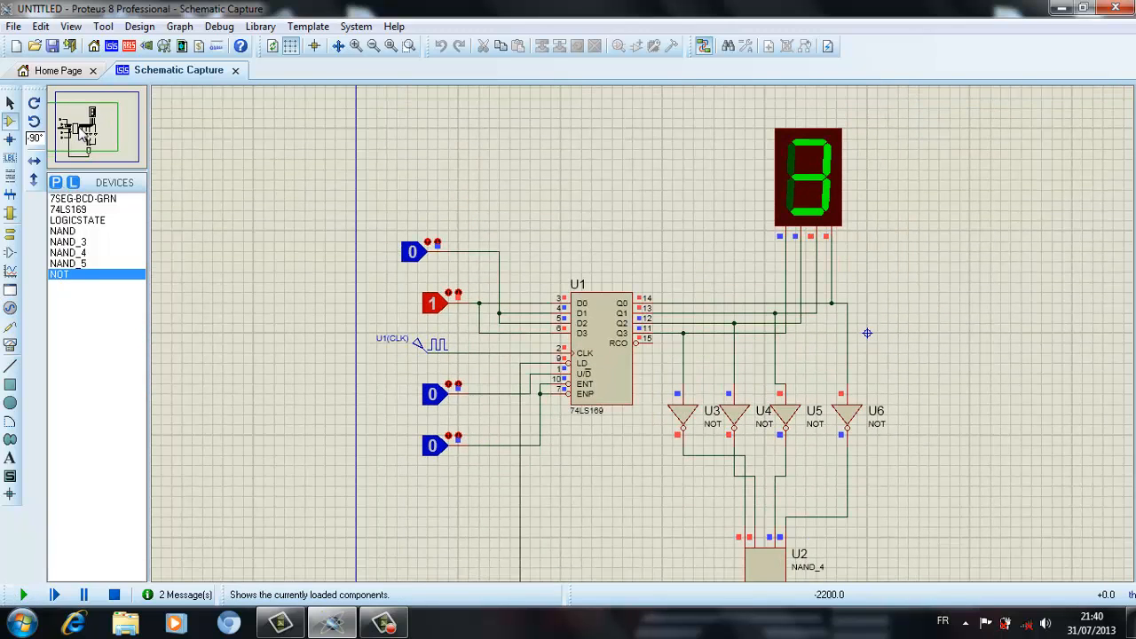
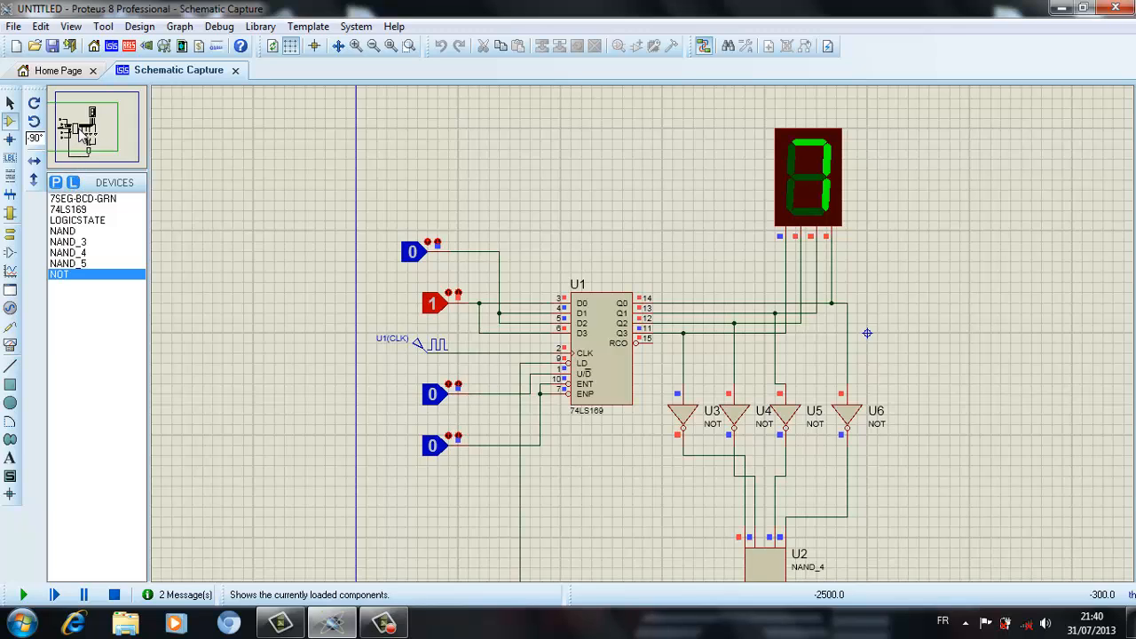
drag(84, 137, 93, 148)
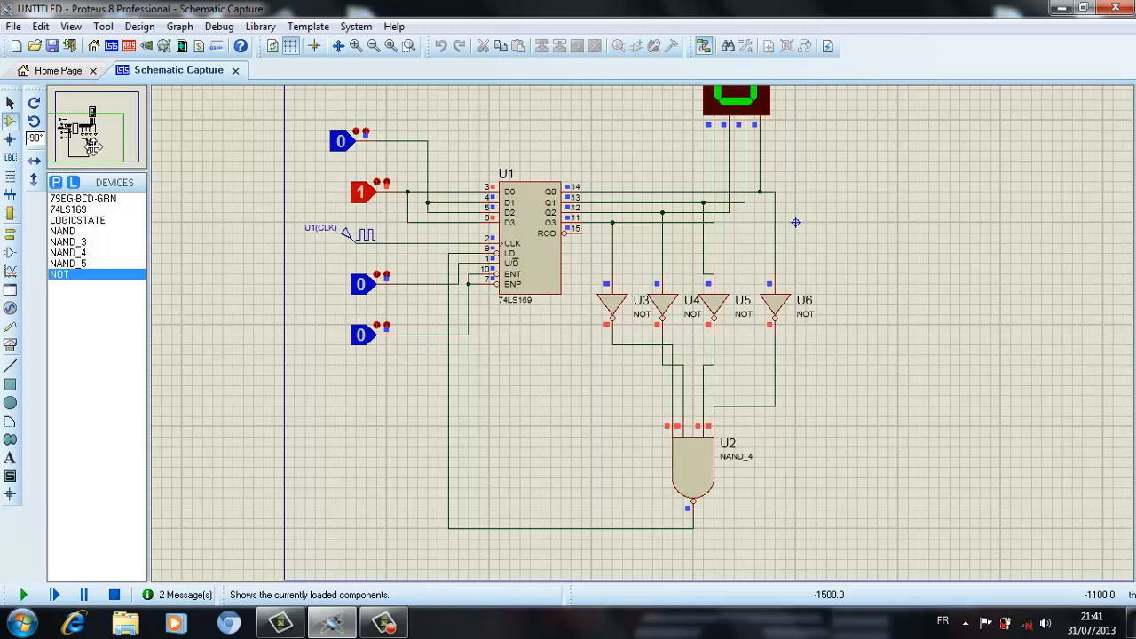
right_click(92, 145)
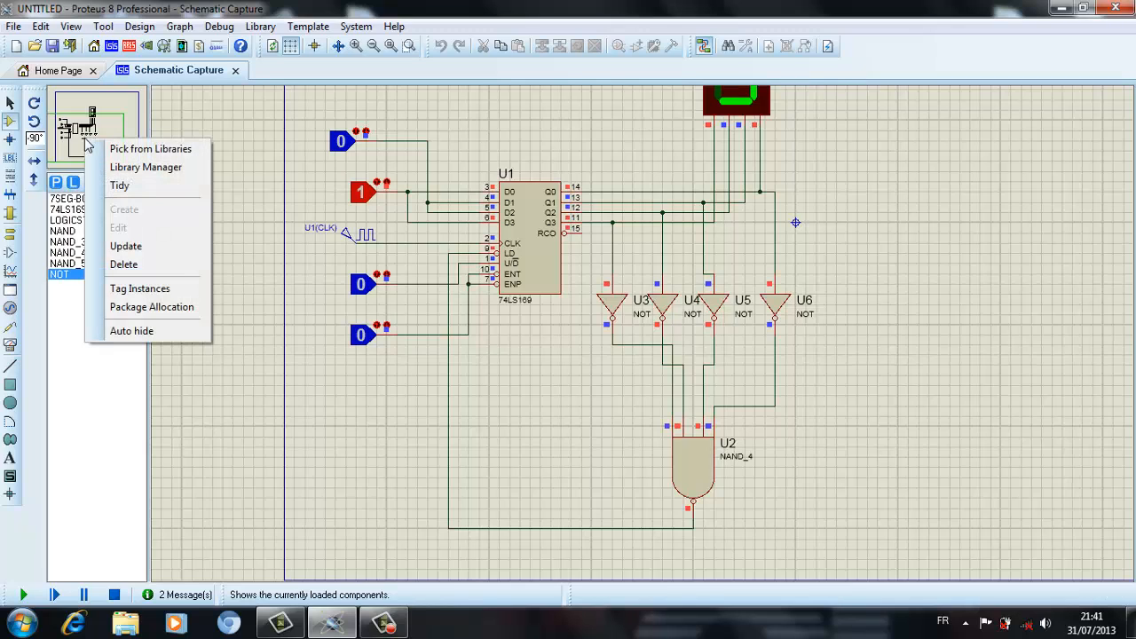
click(248, 322)
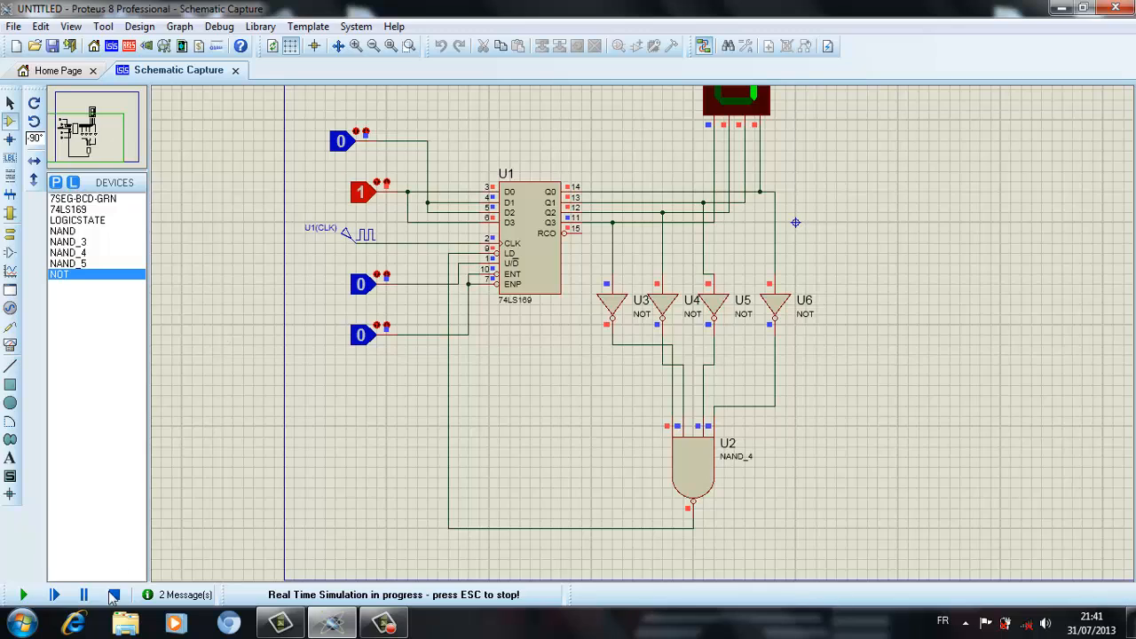
click(113, 595)
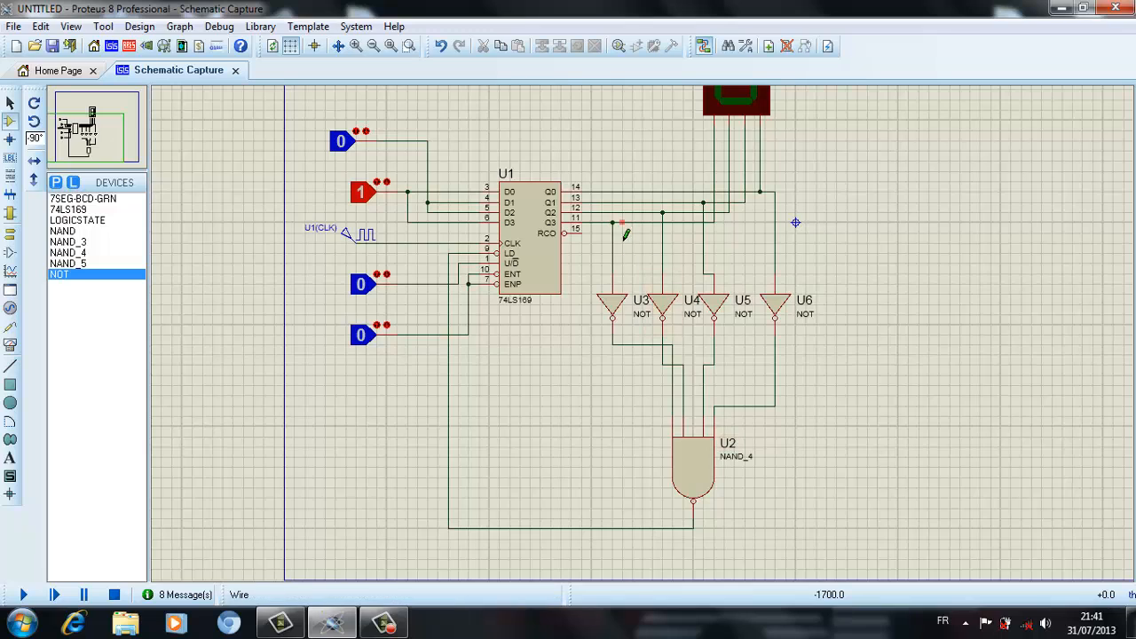
- Delete the NAND_4 gate, all four NOT gates and their wires, and the leftover junction dots on the Q lines
drag(604, 264, 814, 532)
key(Delete)
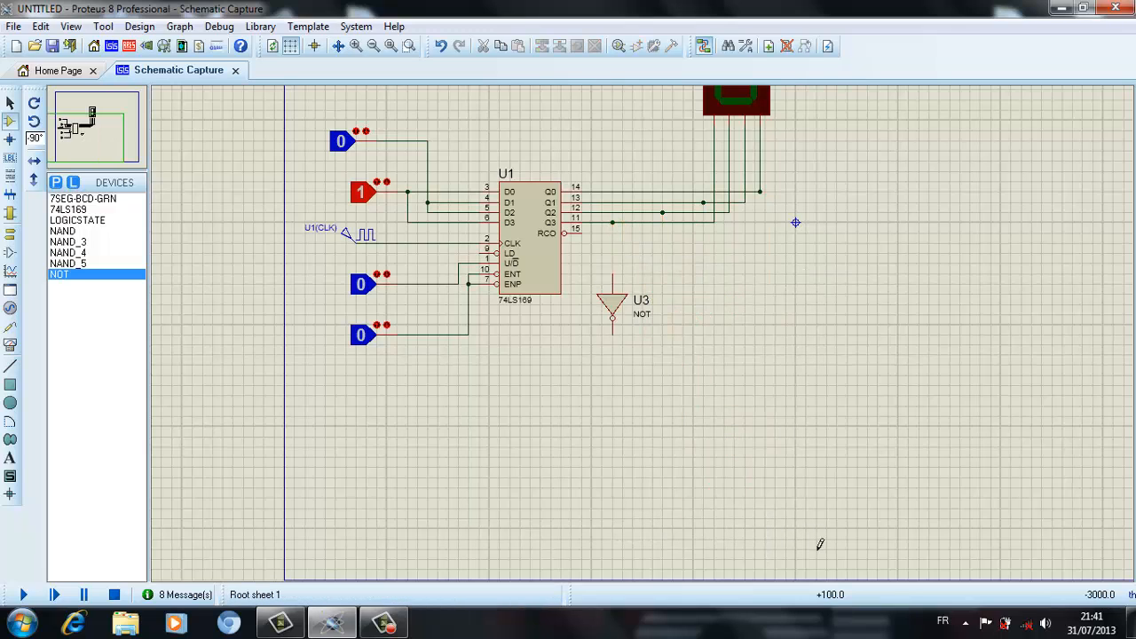
right_click(612, 220)
click(663, 263)
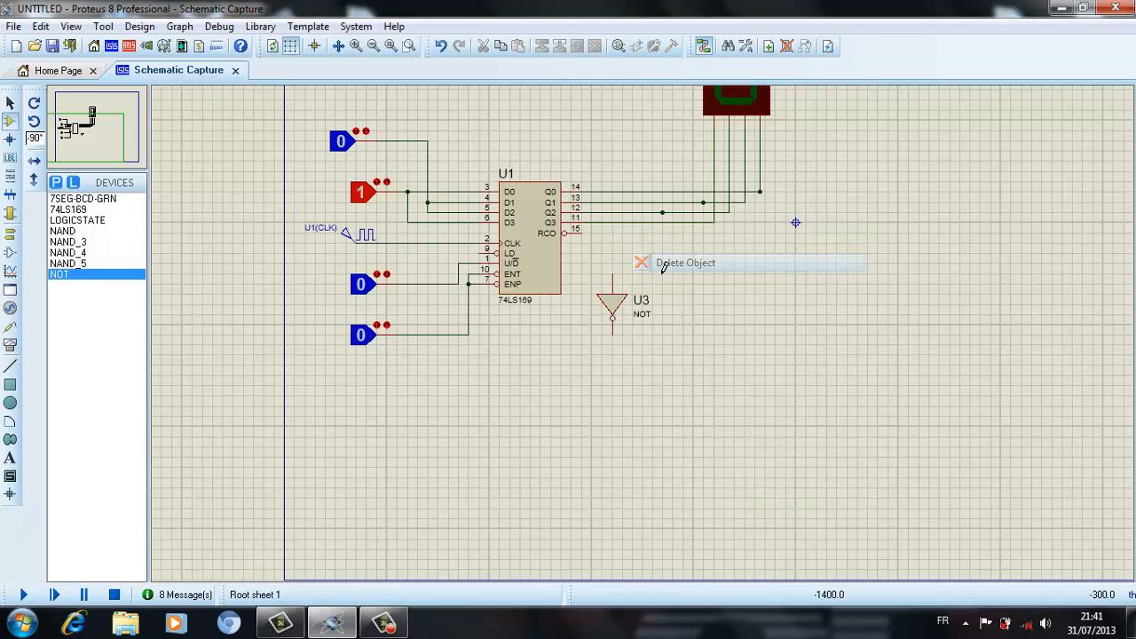
right_click(672, 214)
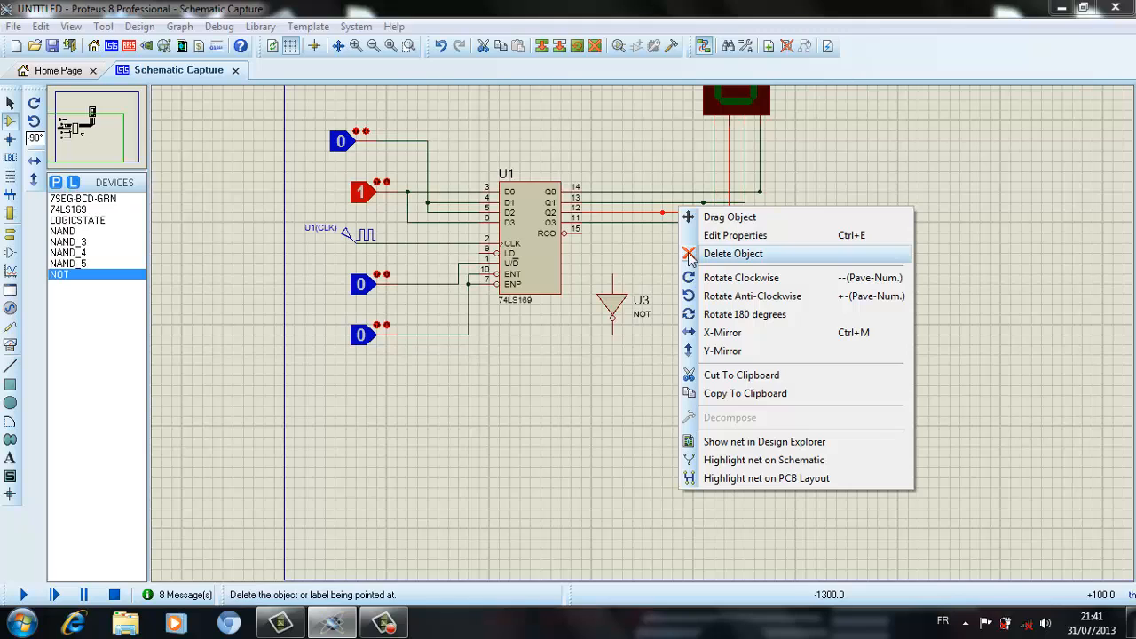
click(690, 256)
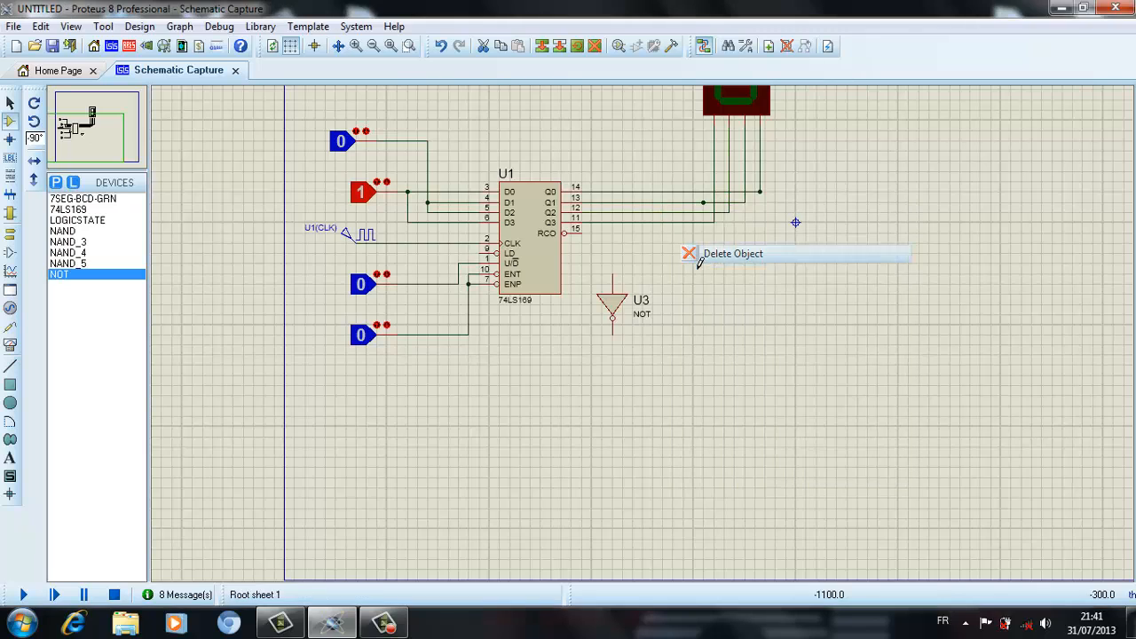
right_click(710, 211)
click(735, 245)
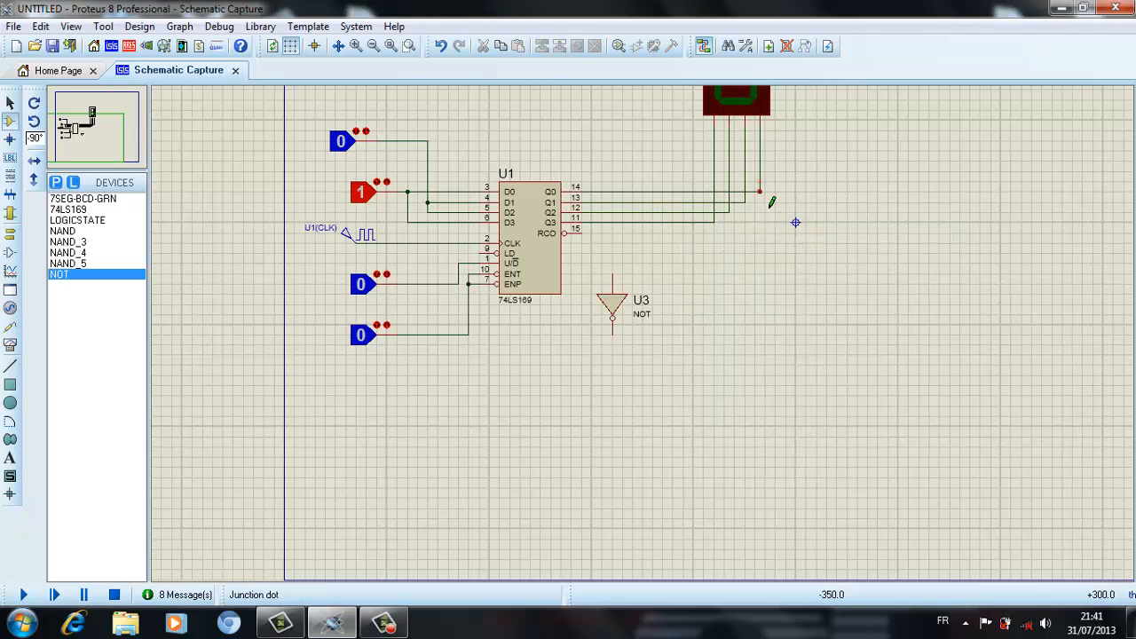
right_click(764, 193)
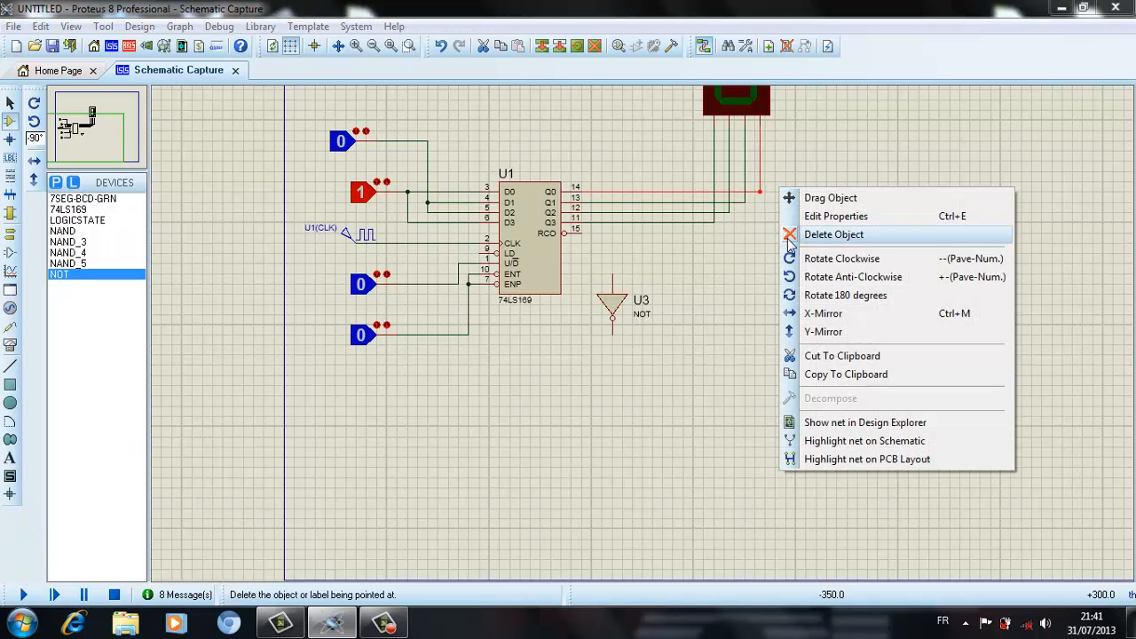
click(789, 242)
right_click(621, 319)
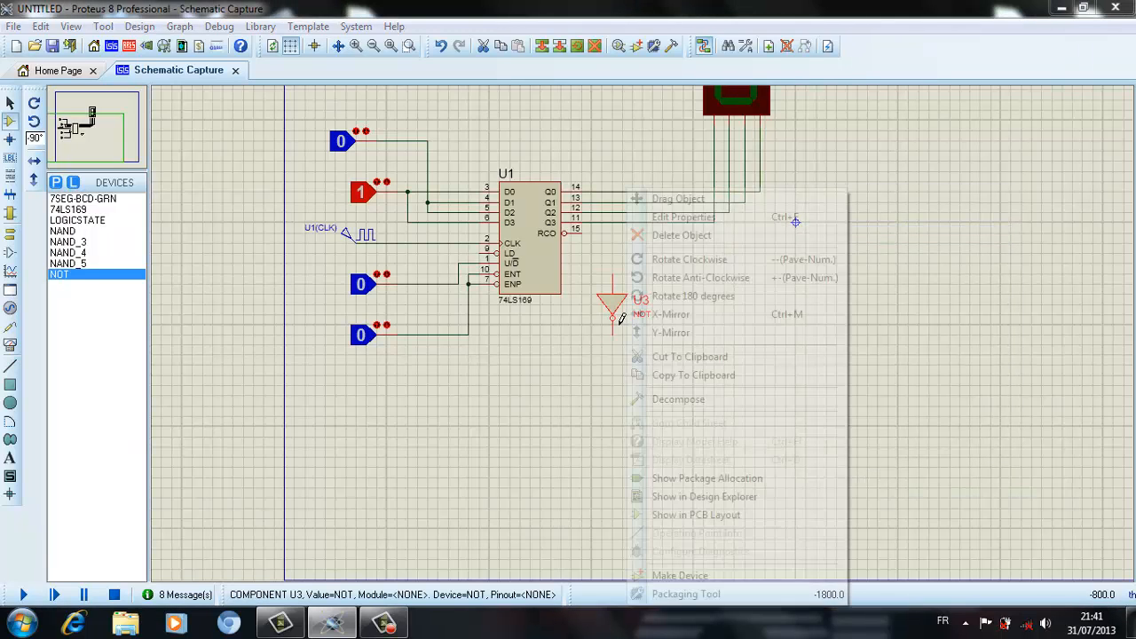
click(661, 235)
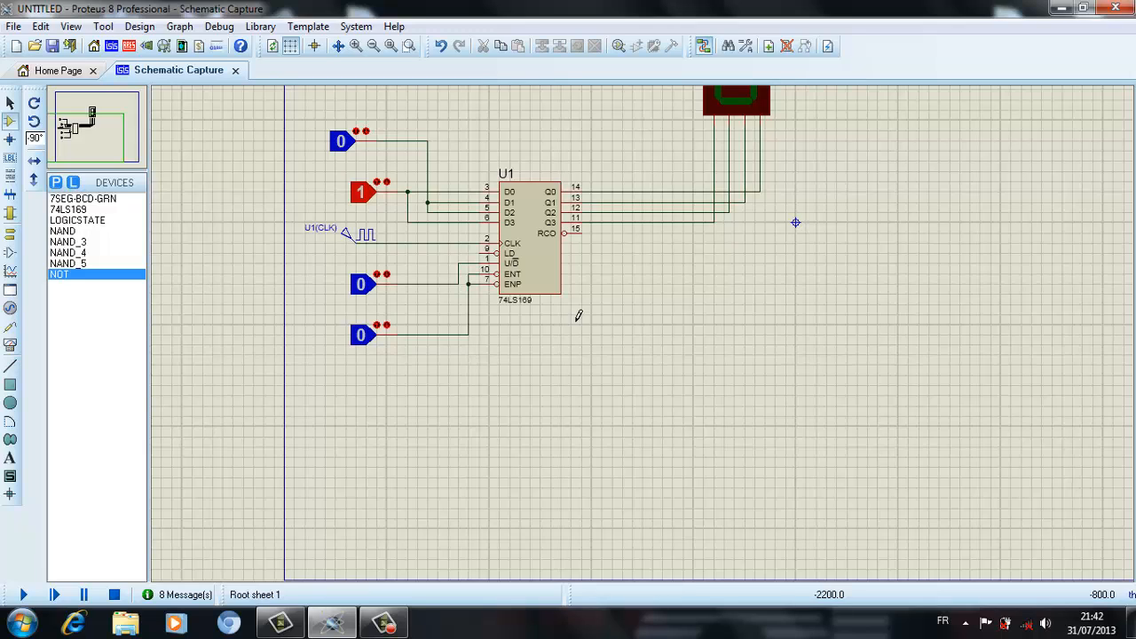
- Place three downward-facing NOT gates in a row below the counter's output lines
click(619, 320)
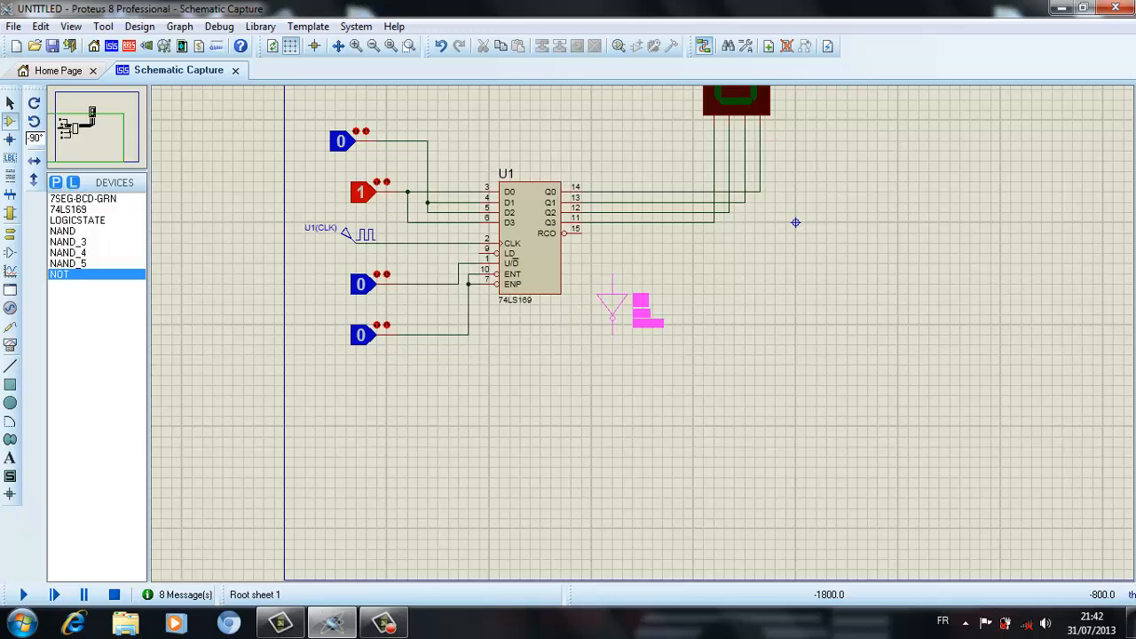
click(620, 320)
click(681, 310)
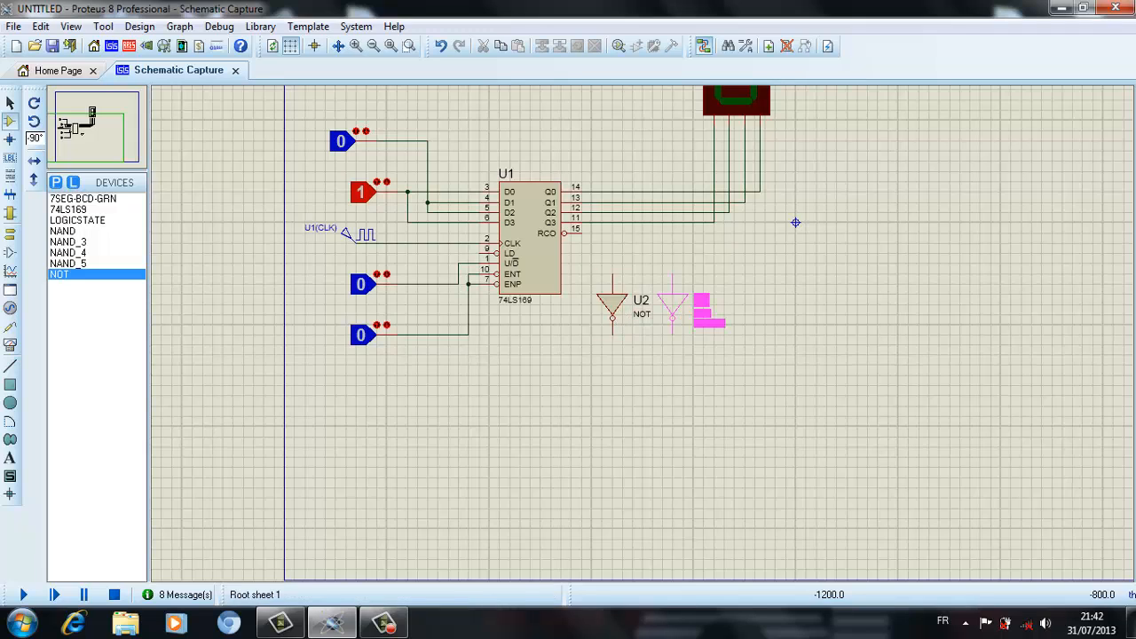
click(682, 311)
click(777, 302)
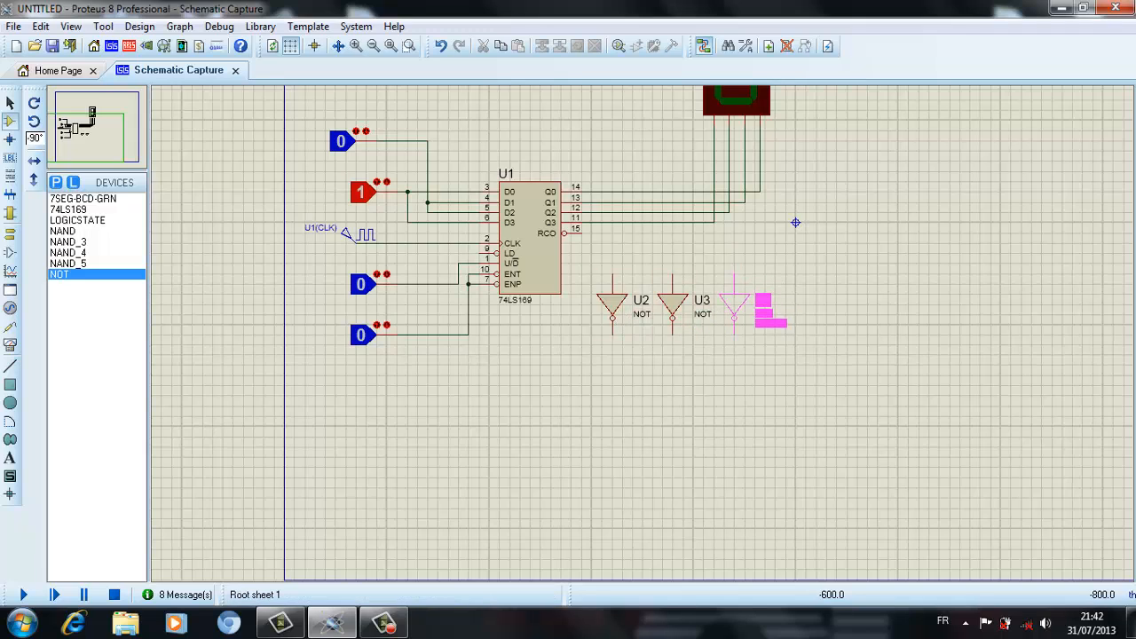
click(760, 300)
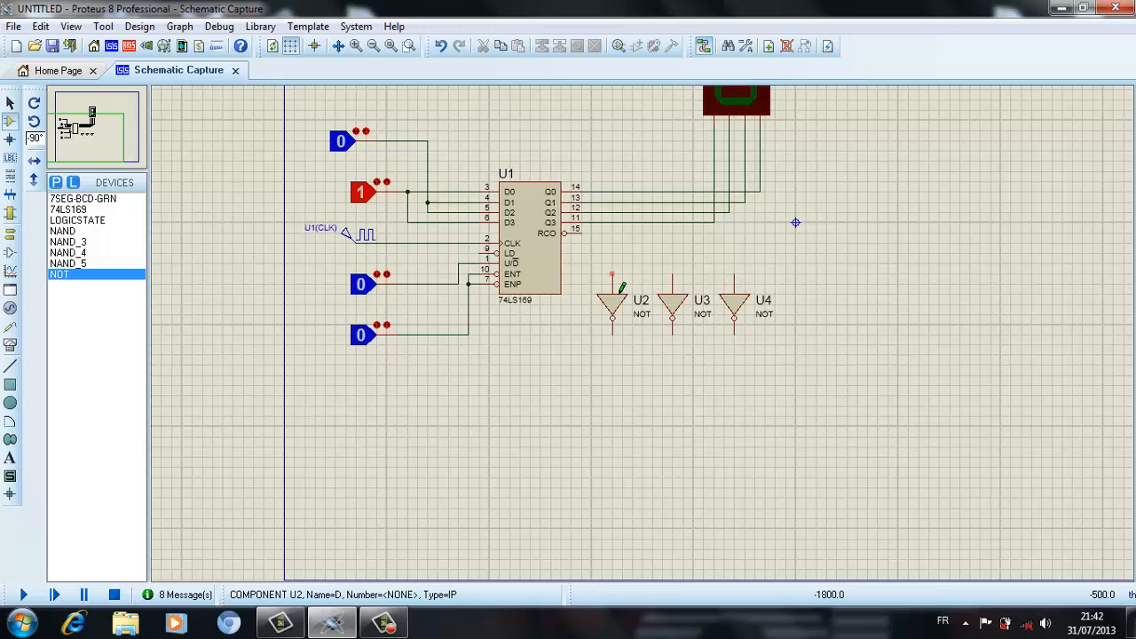
- Wire the NOT gate inputs to the counter outputs: U2 to Q3, U3 to Q2 and U4 to Q0
click(612, 276)
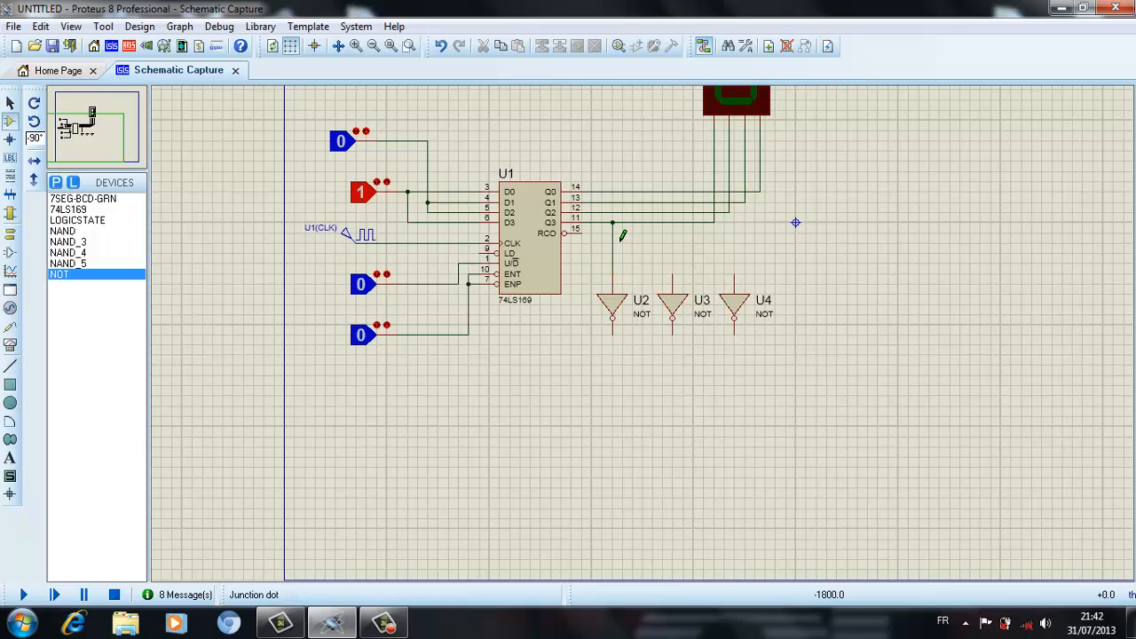
click(612, 222)
click(672, 275)
click(674, 215)
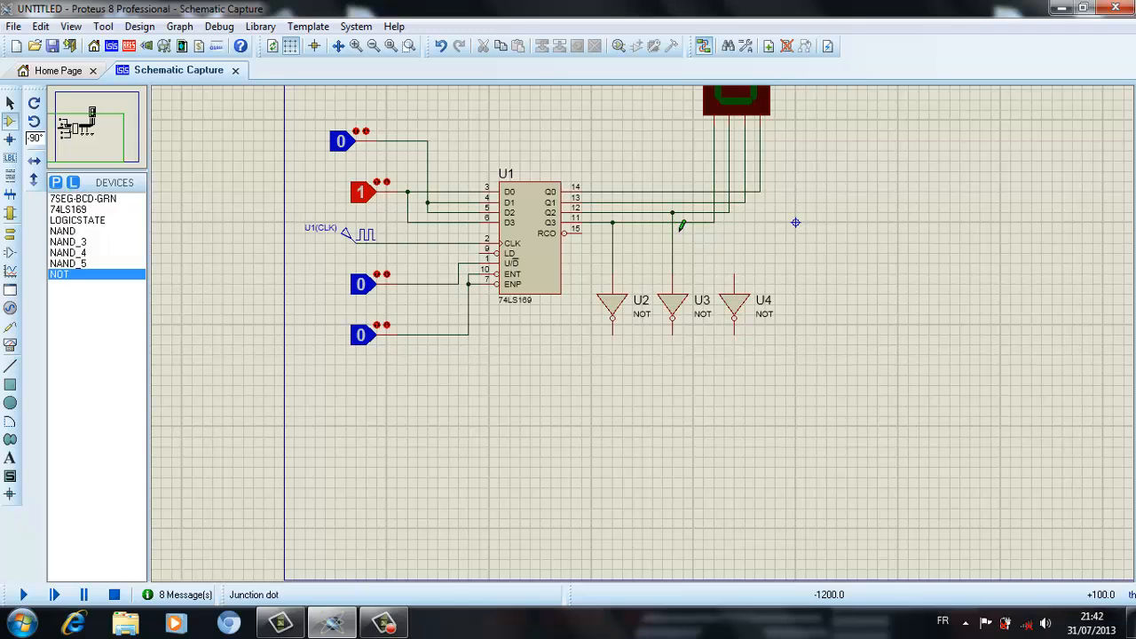
click(741, 284)
click(762, 192)
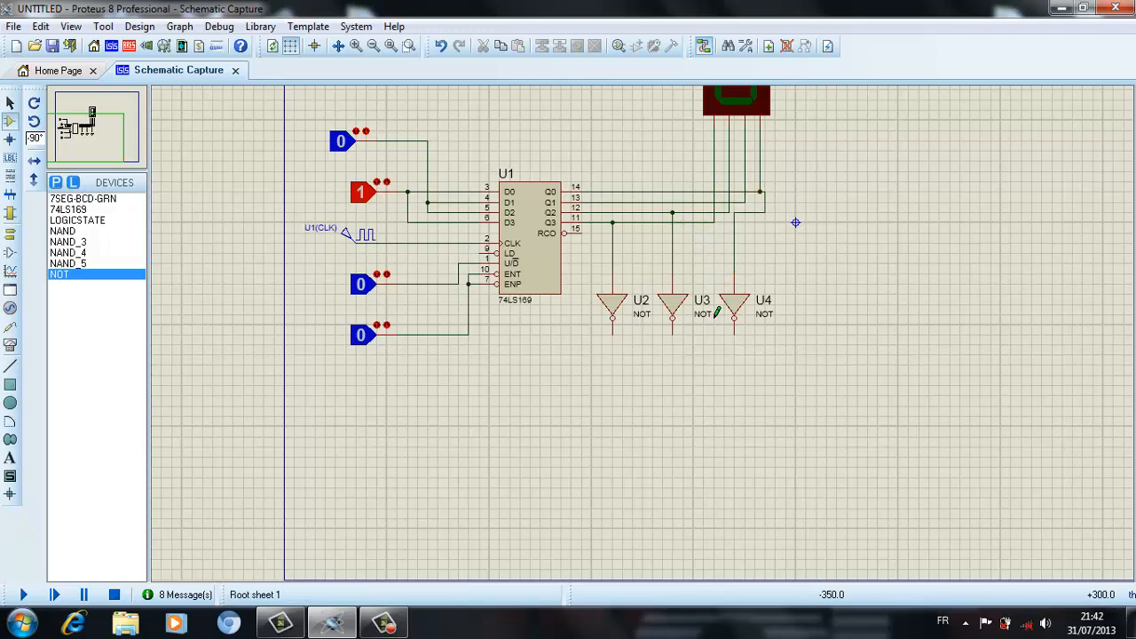
- Place a NAND_3 gate below the counter and the row of NOT gates
click(69, 243)
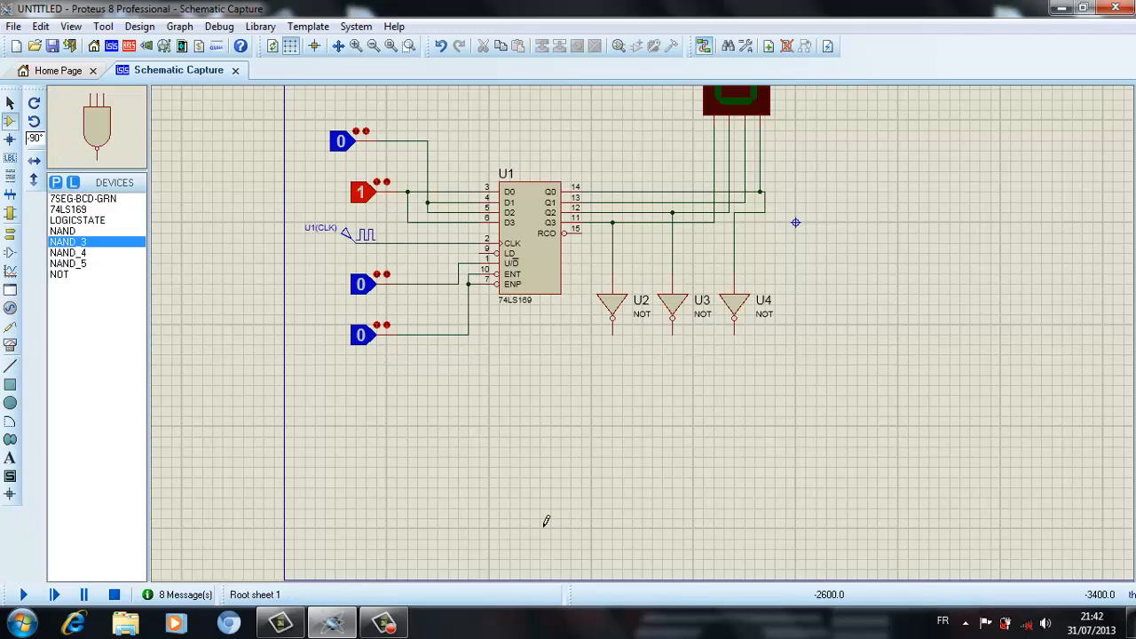
click(571, 443)
click(561, 415)
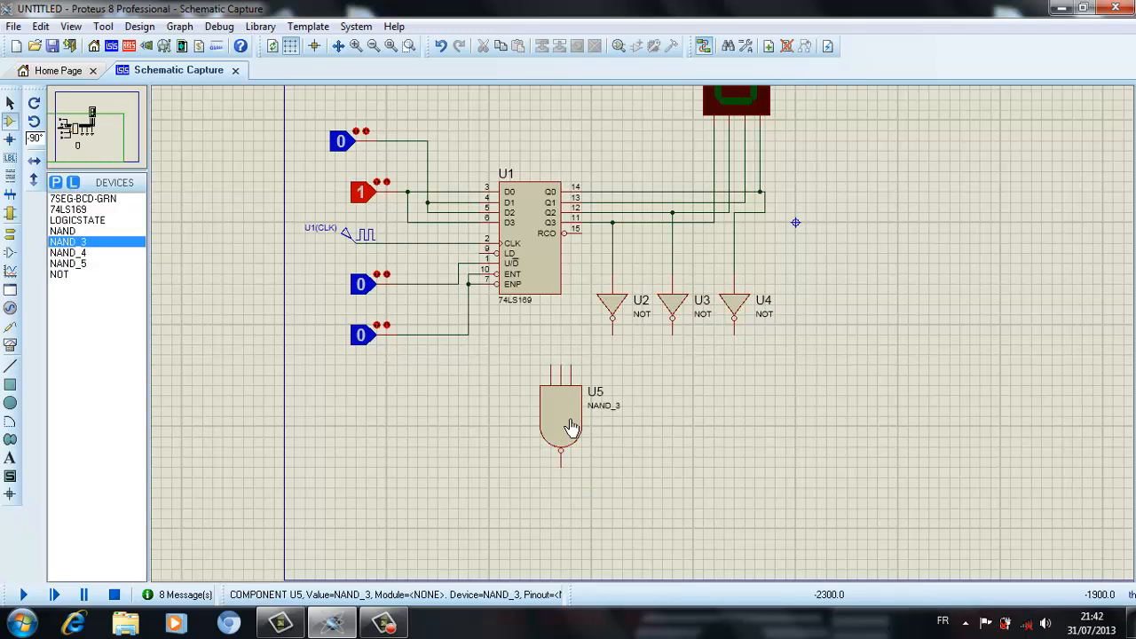
- Wire the three NOT gate outputs to the NAND_3 inputs, moving the gate lower, and connect its output to the counter's LD pin
click(612, 333)
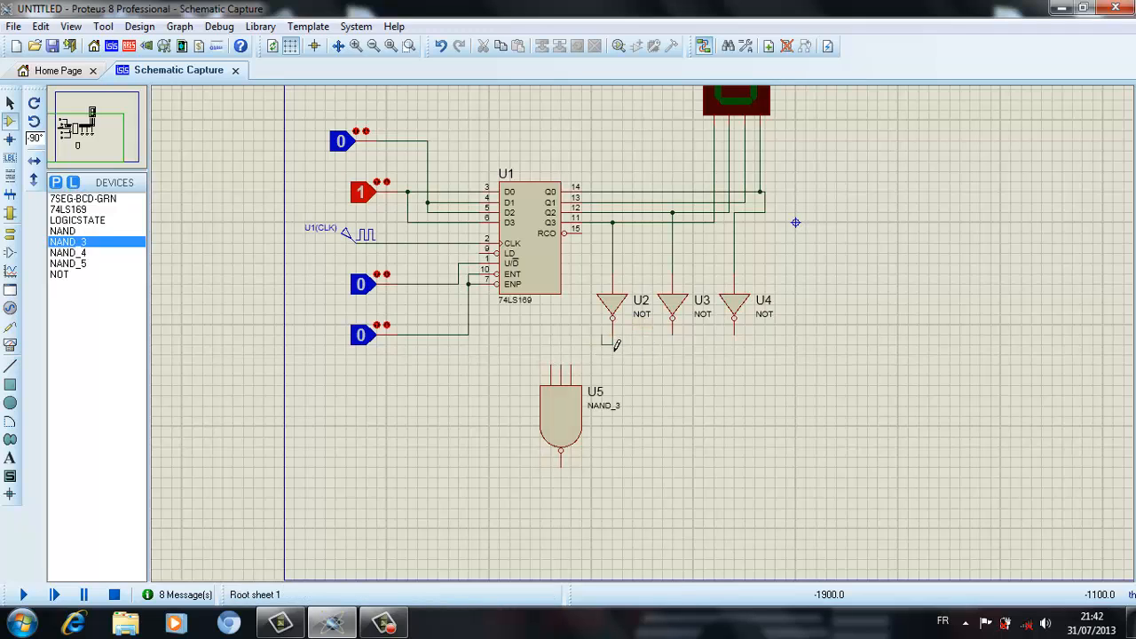
click(551, 365)
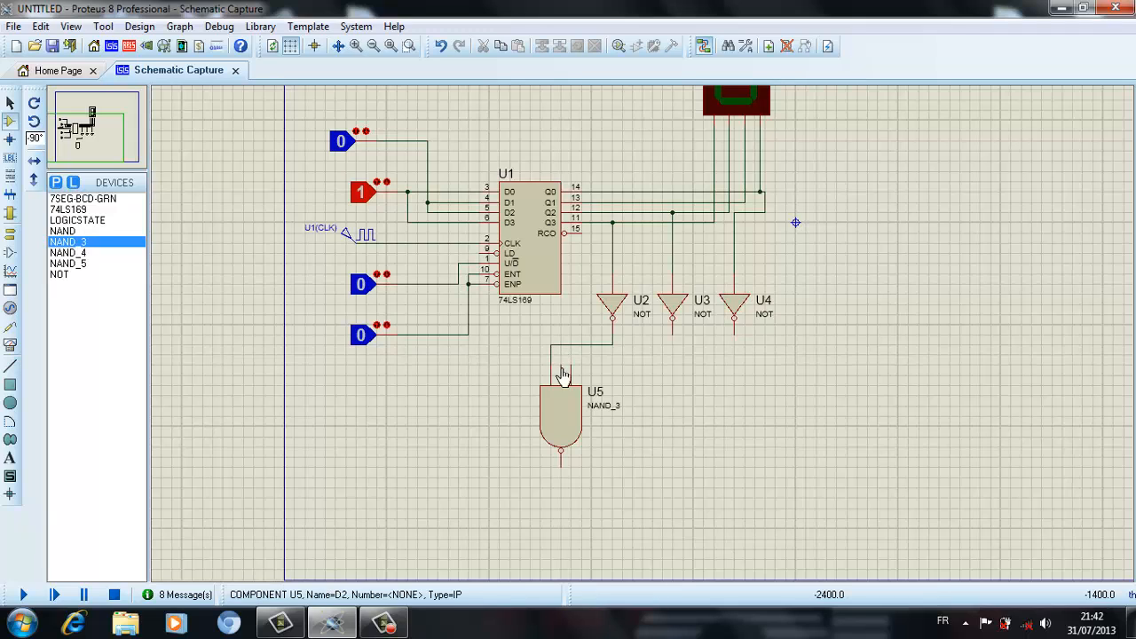
drag(570, 410, 567, 444)
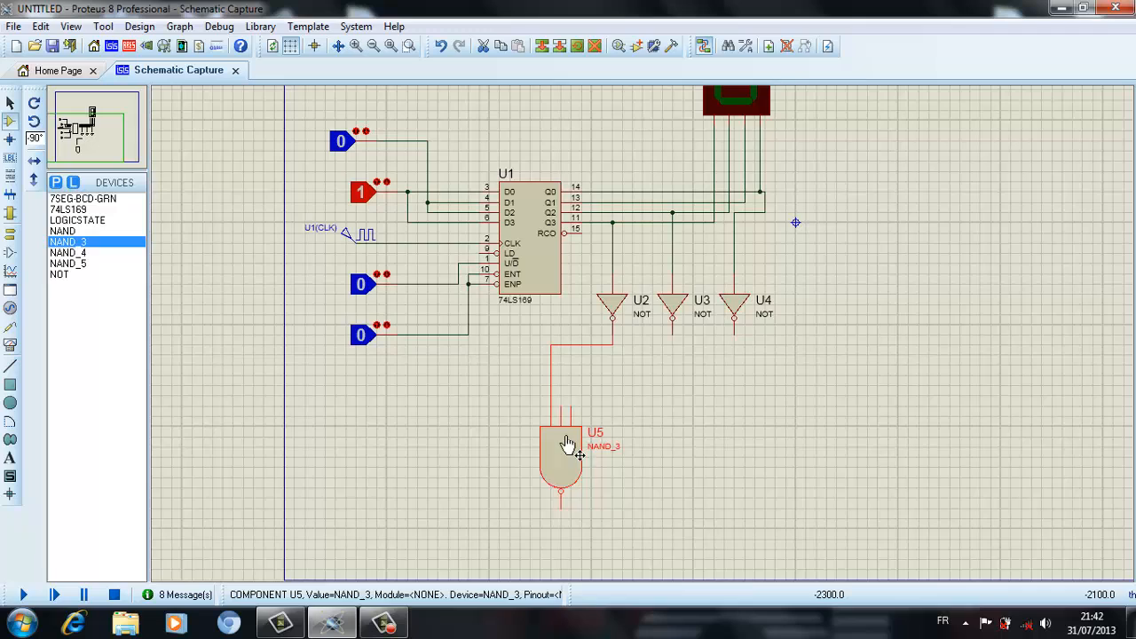
click(675, 359)
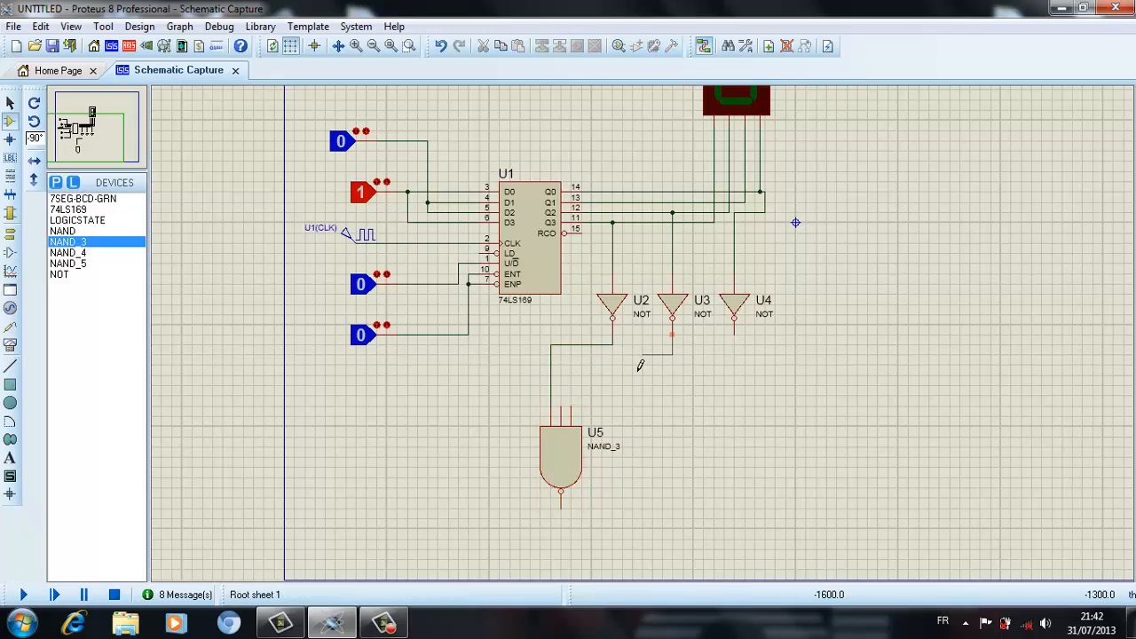
click(571, 417)
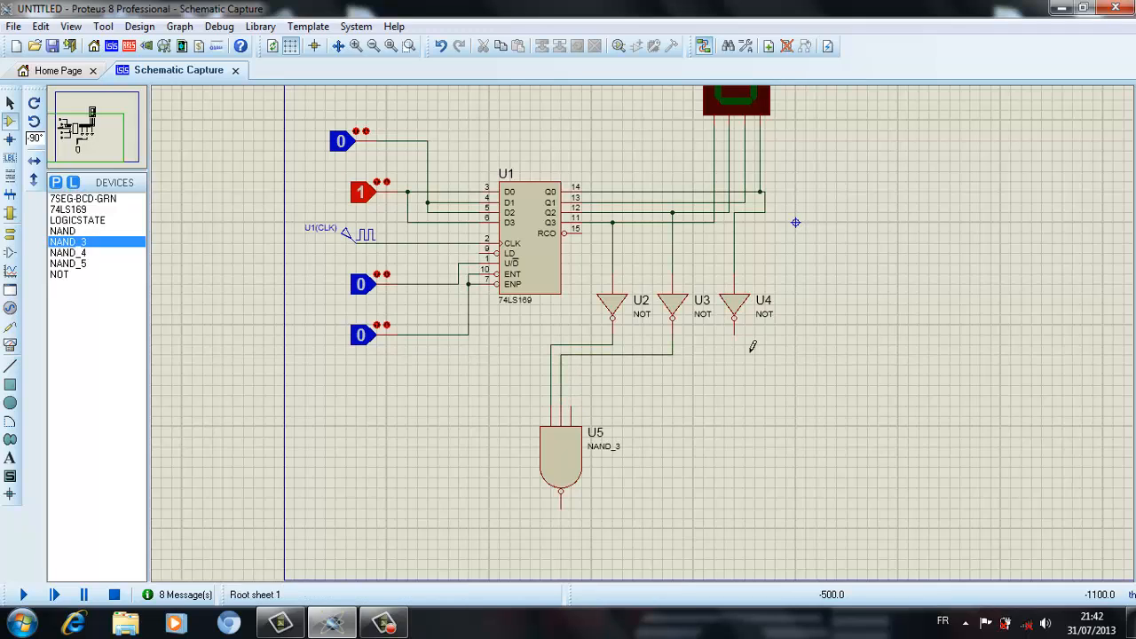
click(745, 347)
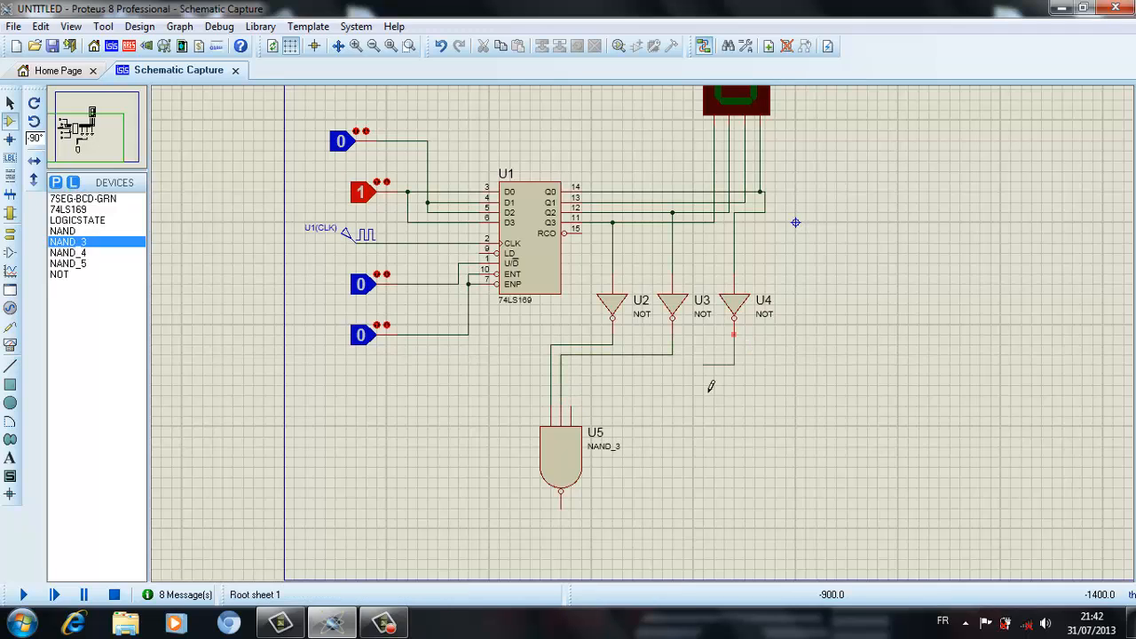
click(571, 415)
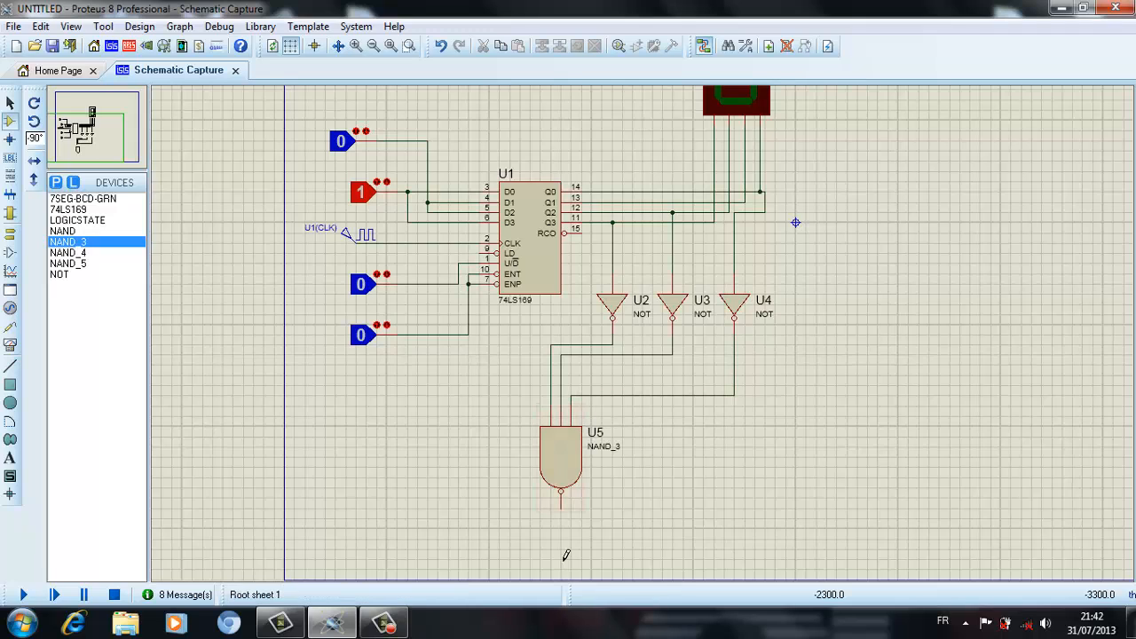
click(571, 520)
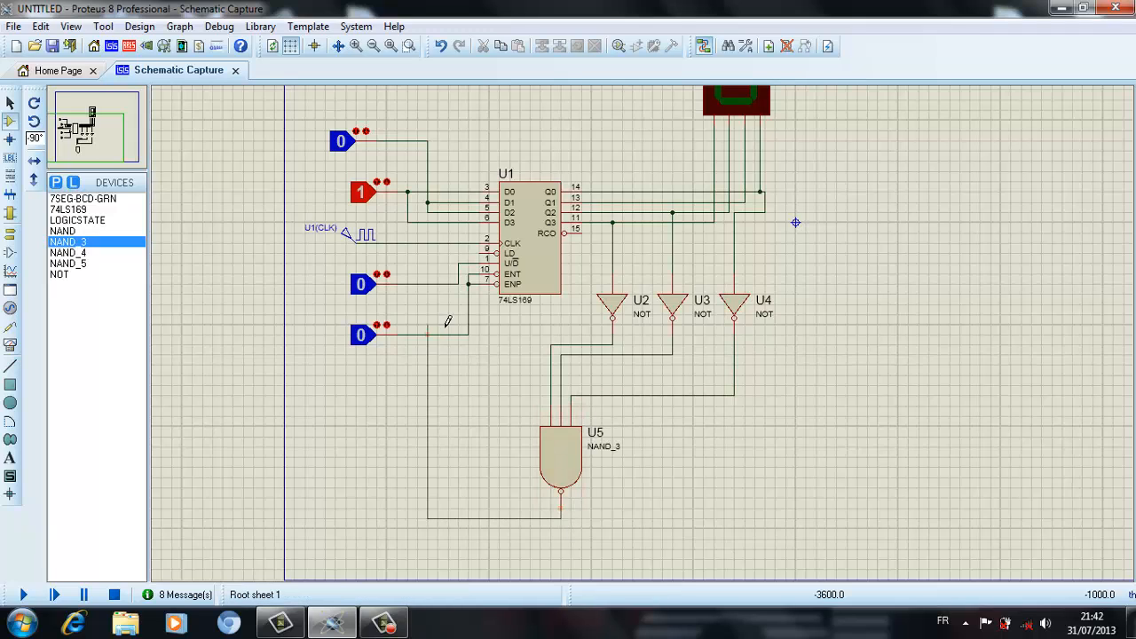
click(493, 256)
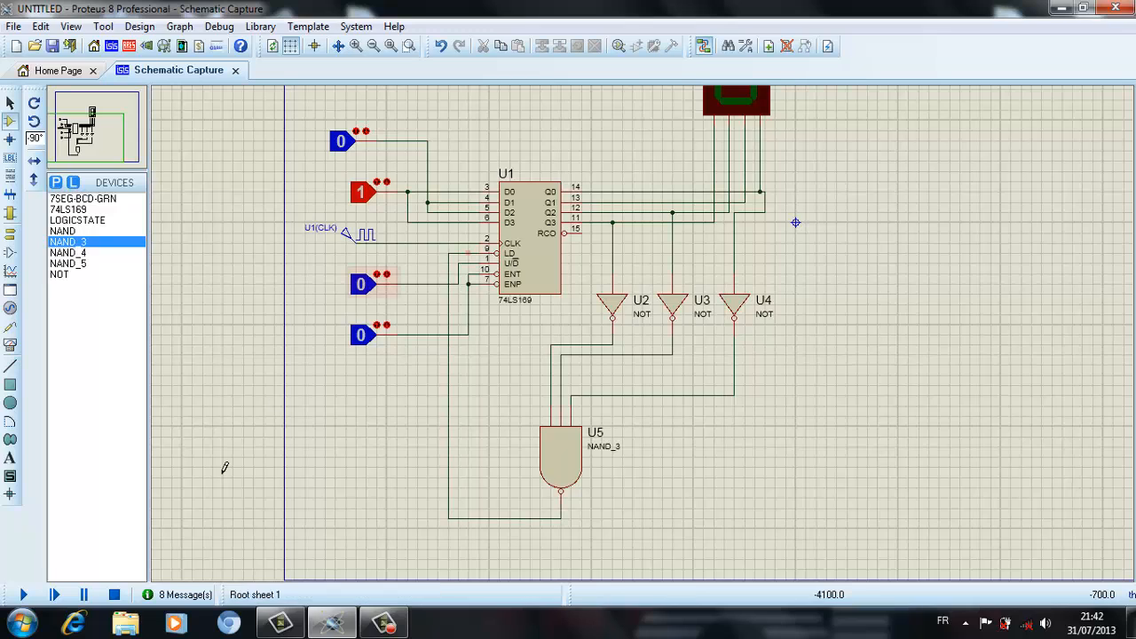
- Run the simulation, watch the count sequence on the seven-segment display, and stop it
click(24, 594)
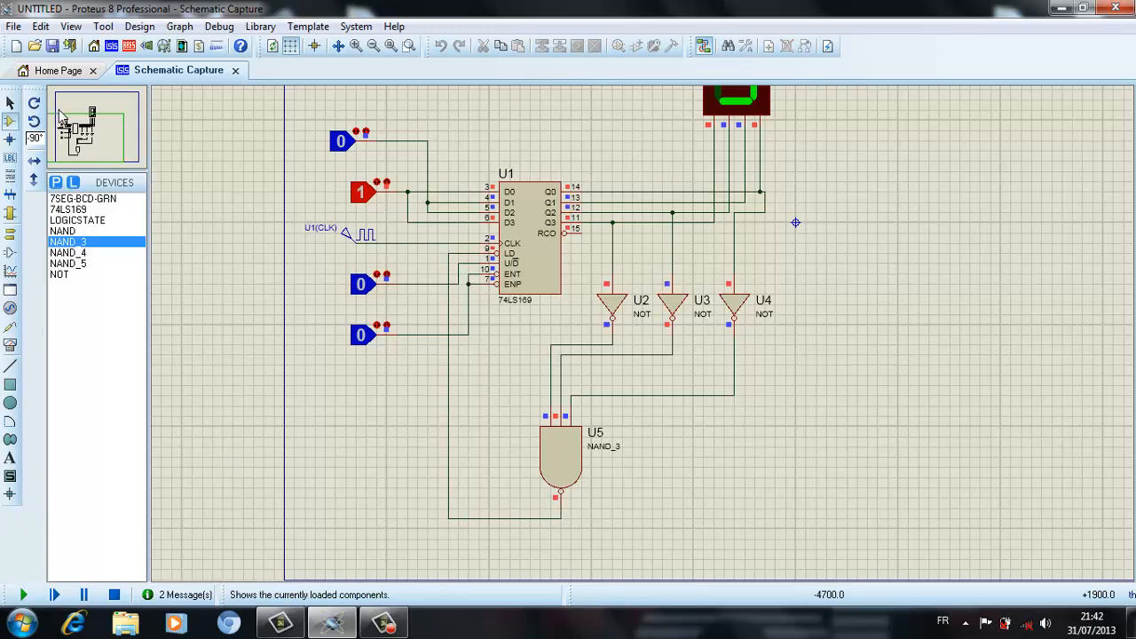
click(80, 138)
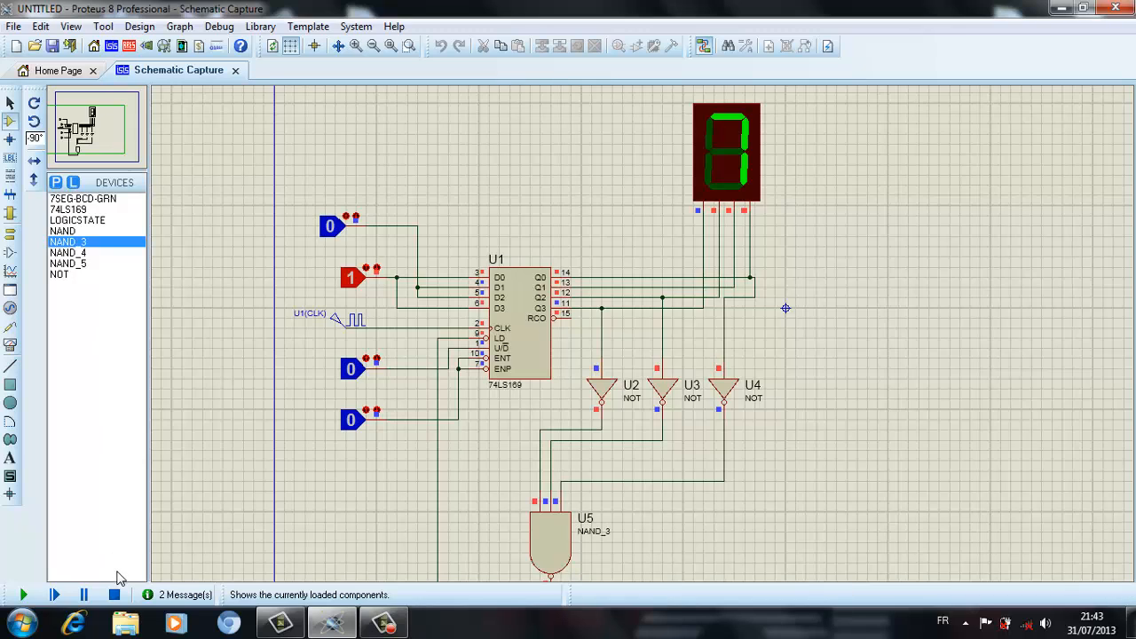
click(113, 594)
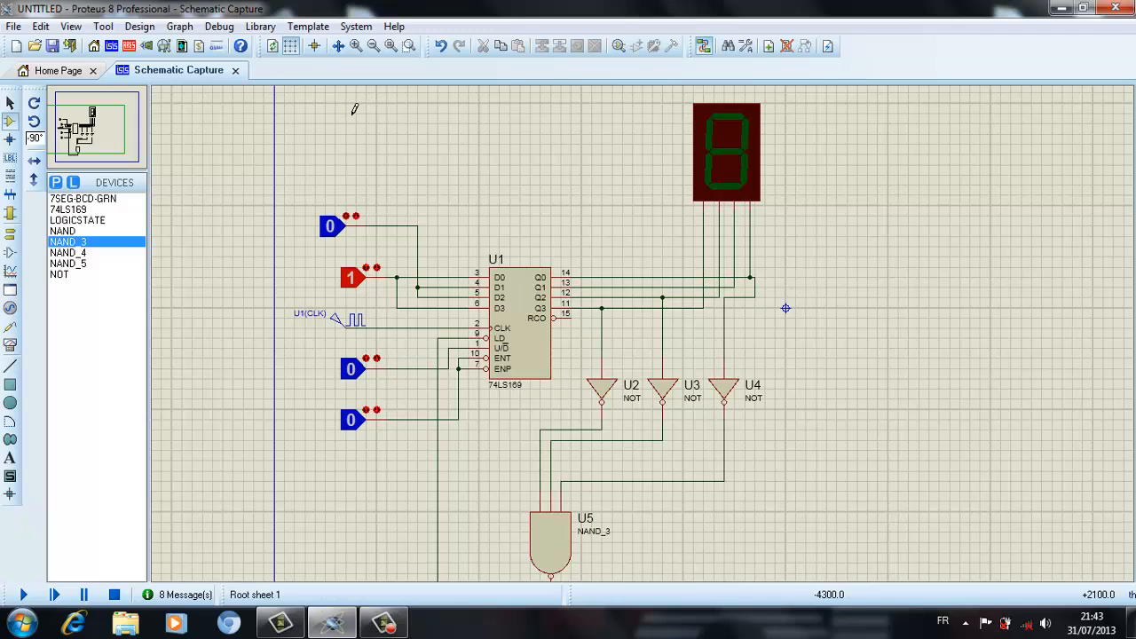
- Delete NOT gates U3 and U4 together with the gate wiring and the Q1 and Q3 output wires
drag(354, 110, 769, 536)
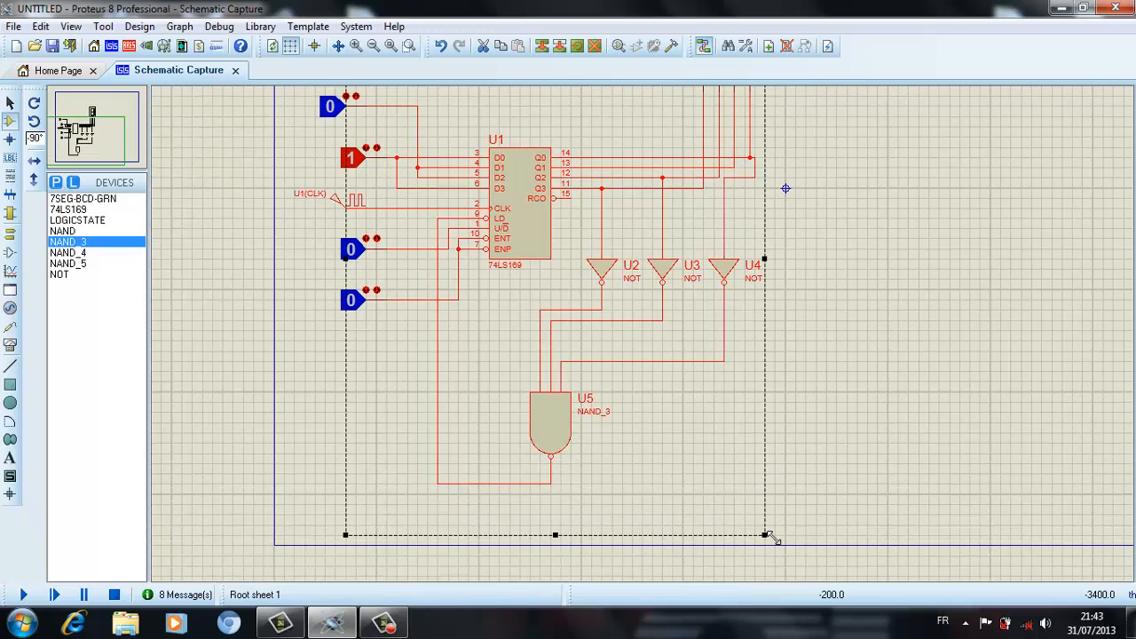
click(851, 401)
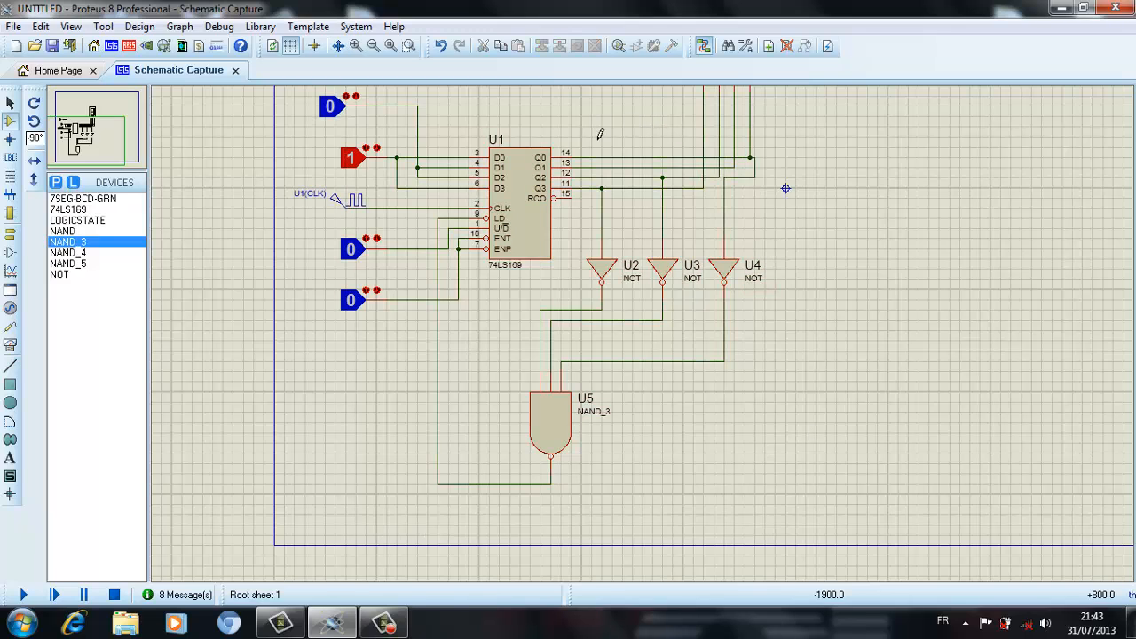
drag(591, 108, 813, 541)
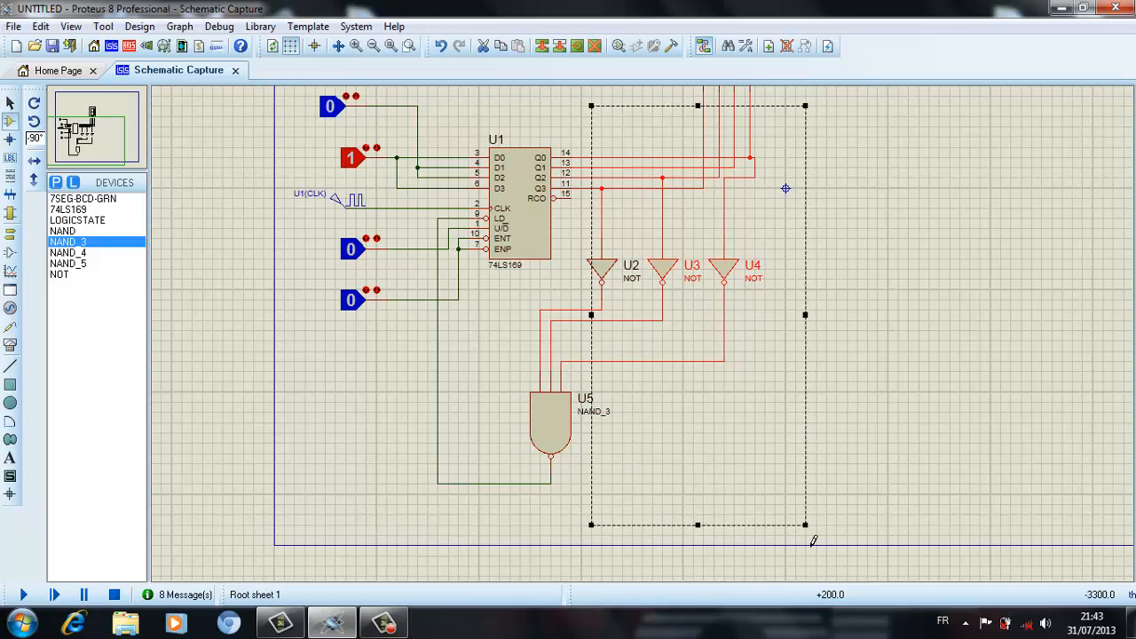
key(Delete)
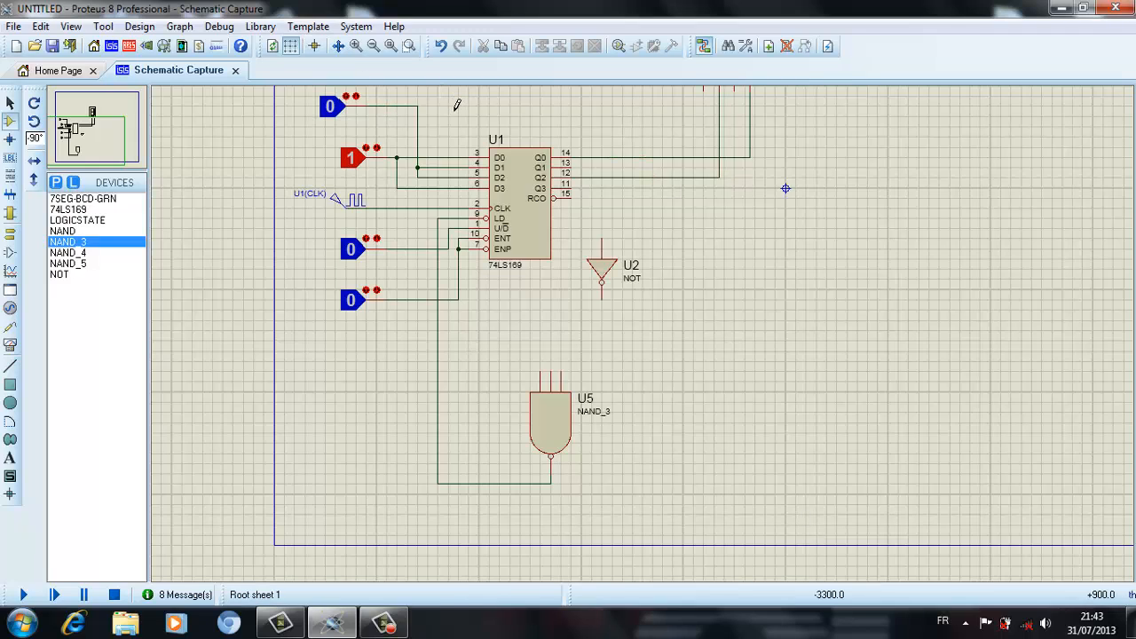
- Delete the clock generator, the three lower logic states and their wires on the counter's input side, keeping the uppermost logic state
drag(451, 100, 391, 396)
drag(318, 358, 318, 358)
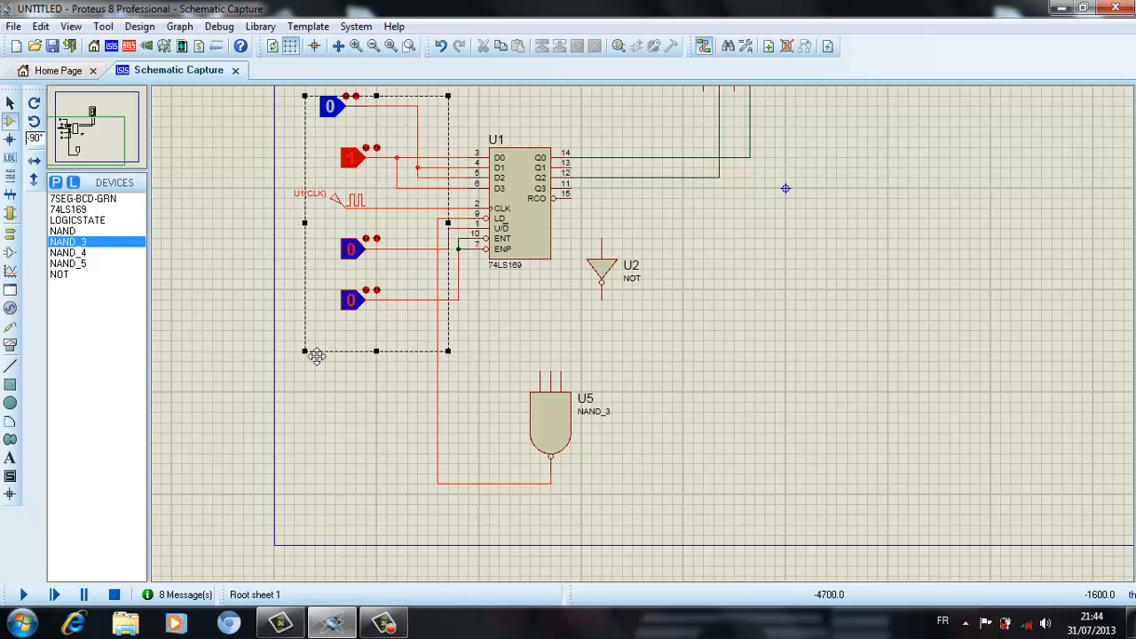
key(Delete)
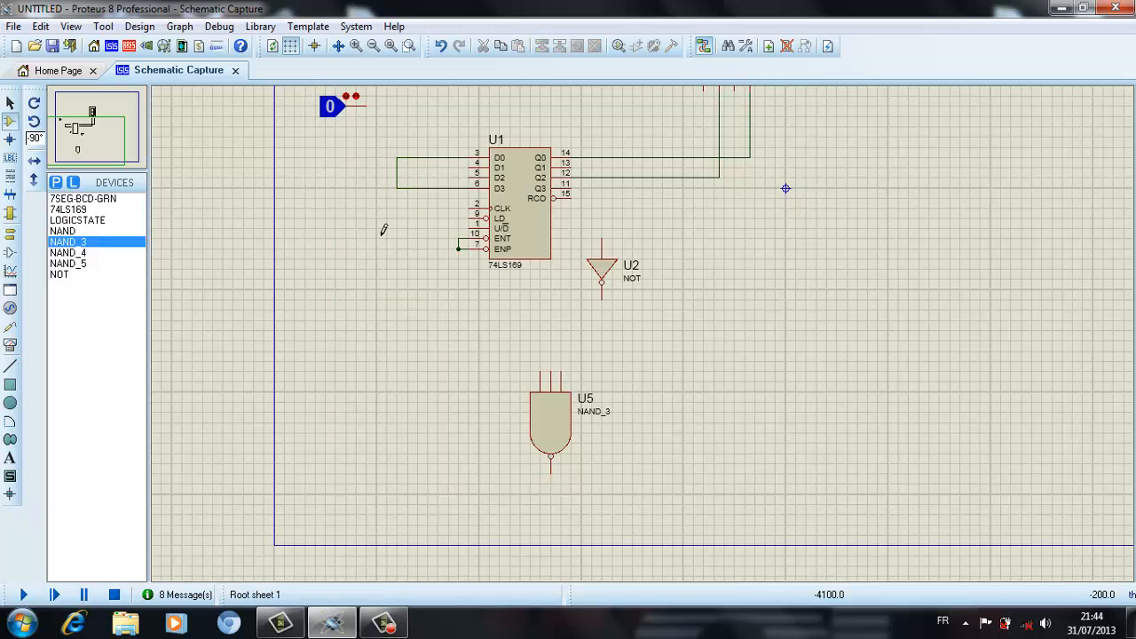
- Delete the leftover wire between D0 and D3 and the junction dot beside the ENP pin
right_click(406, 199)
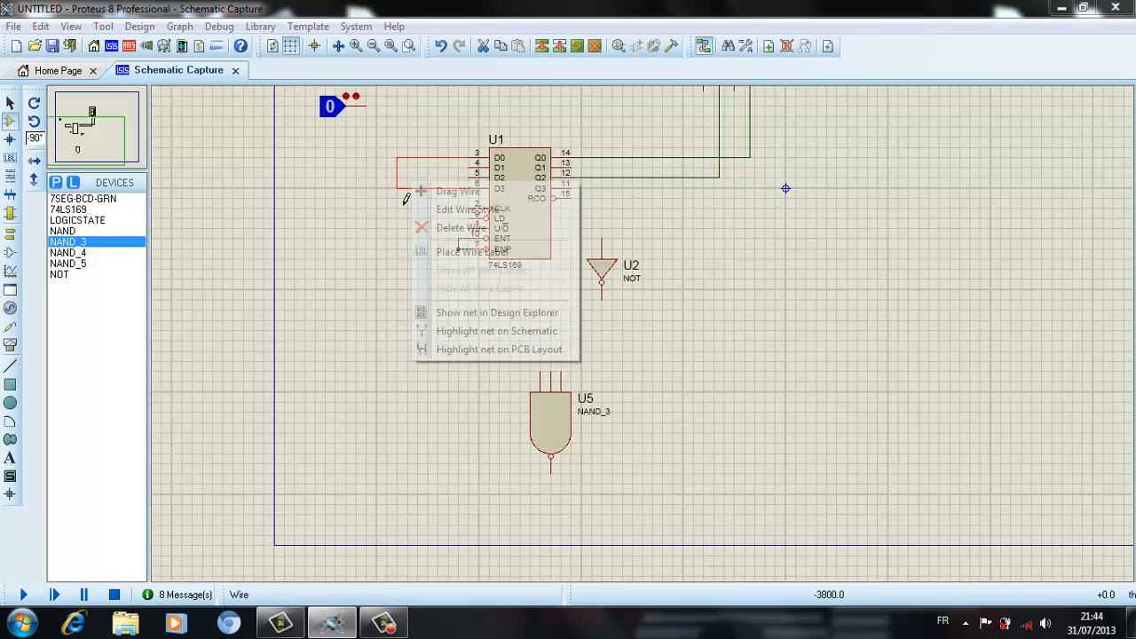
click(455, 235)
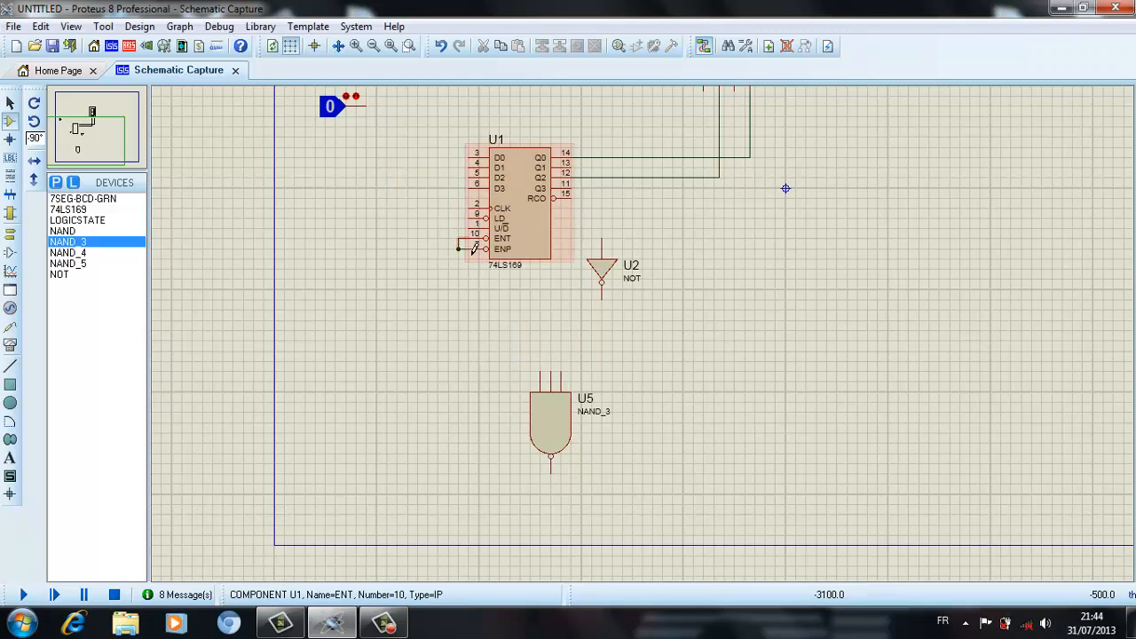
right_click(468, 249)
key(Escape)
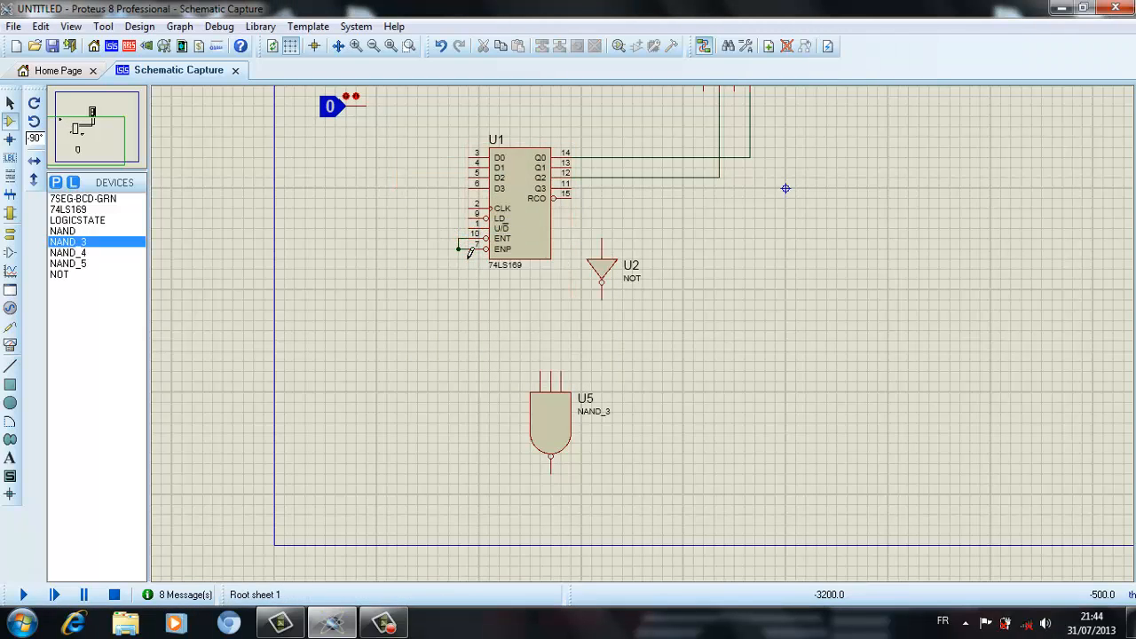
right_click(459, 246)
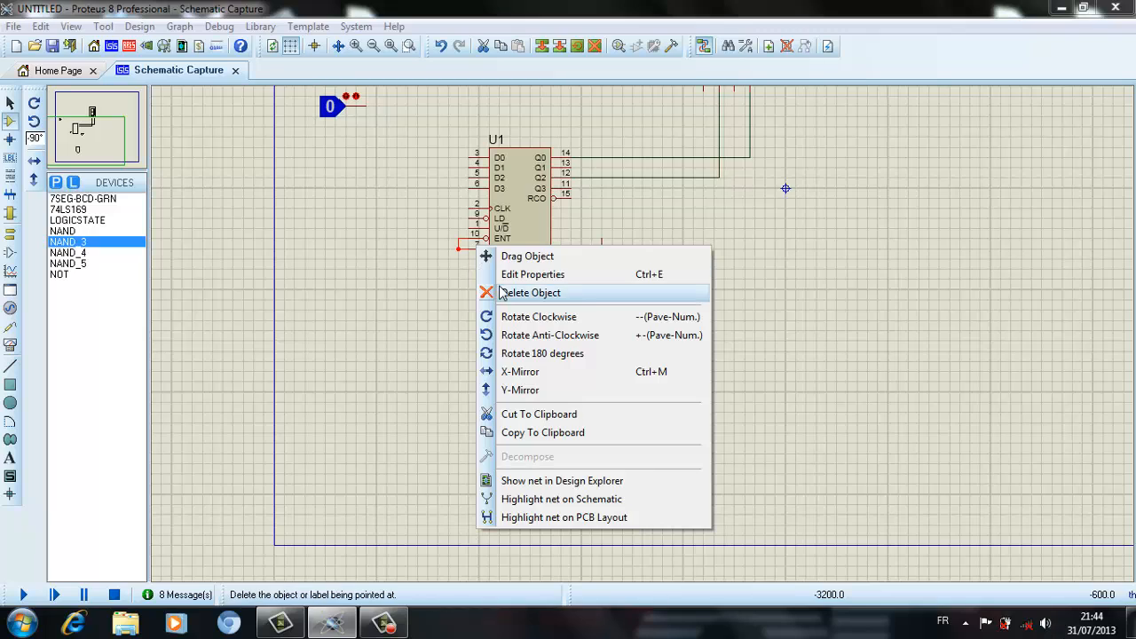
click(483, 290)
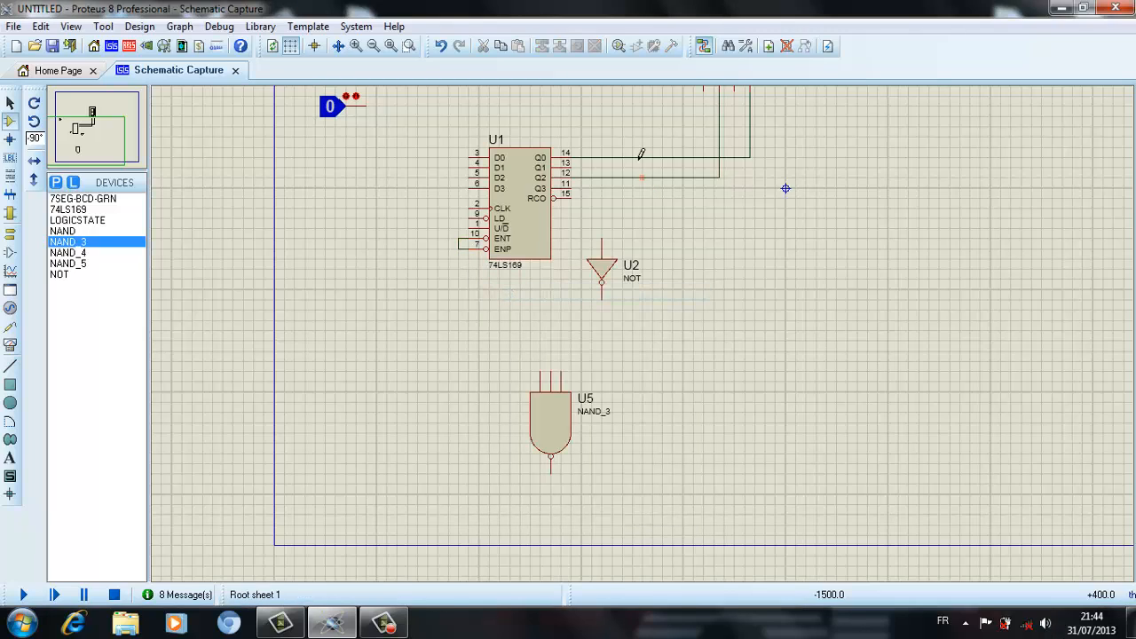
- Wire counter outputs Q1 and Q3 to their free pins on the seven-segment display
mouse_move(632, 147)
mouse_down()
mouse_move(635, 176)
mouse_move(693, 222)
mouse_move(720, 219)
mouse_up()
click(90, 155)
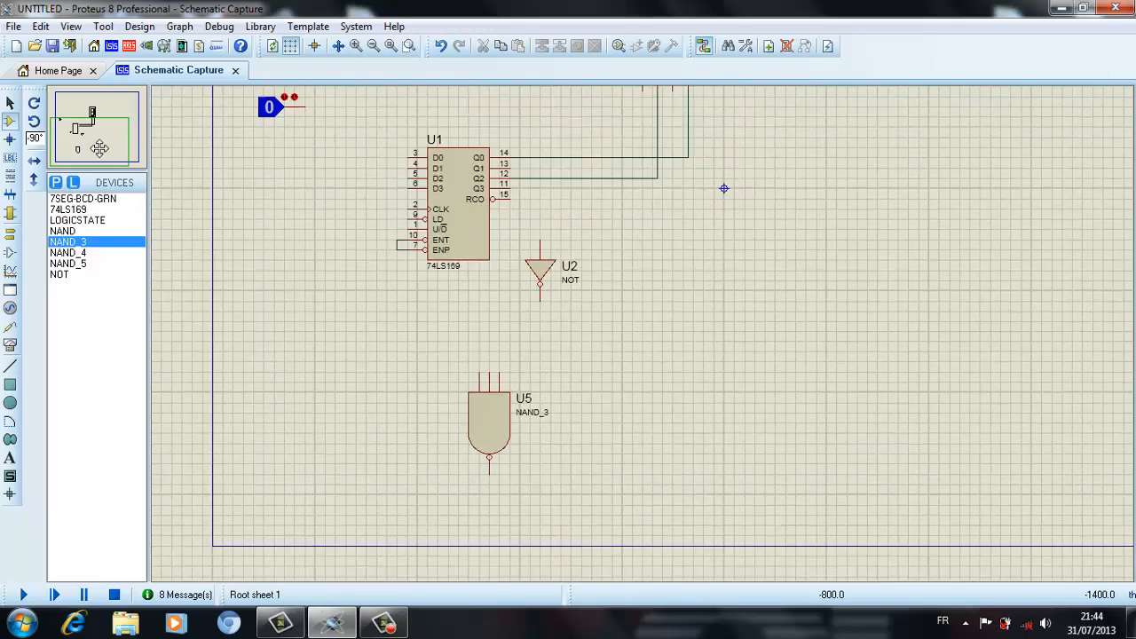
click(96, 141)
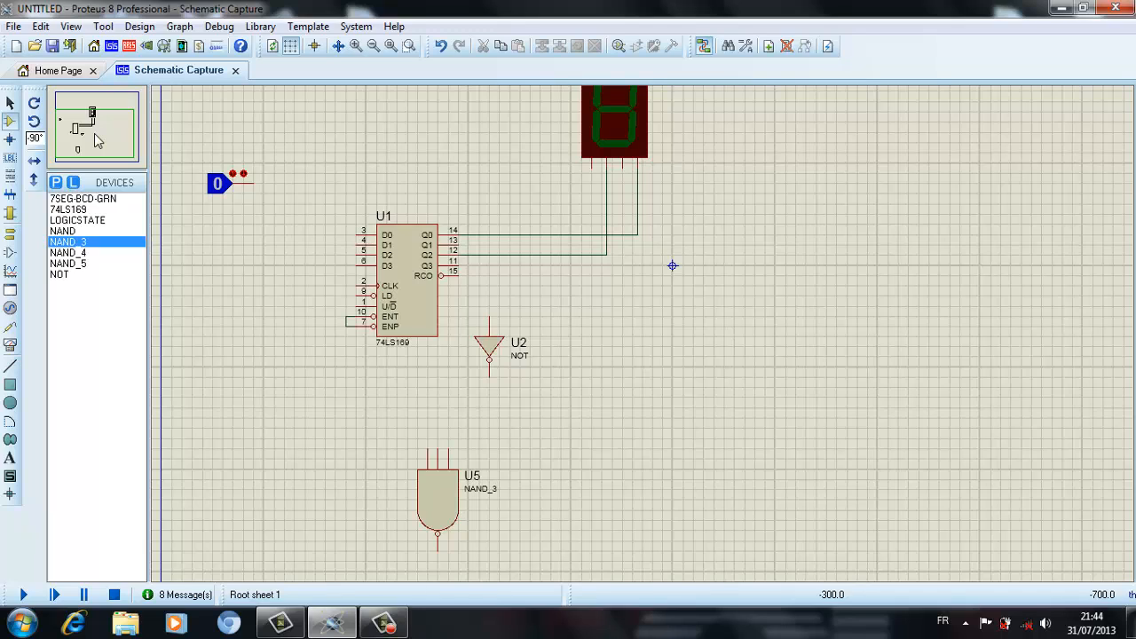
click(471, 255)
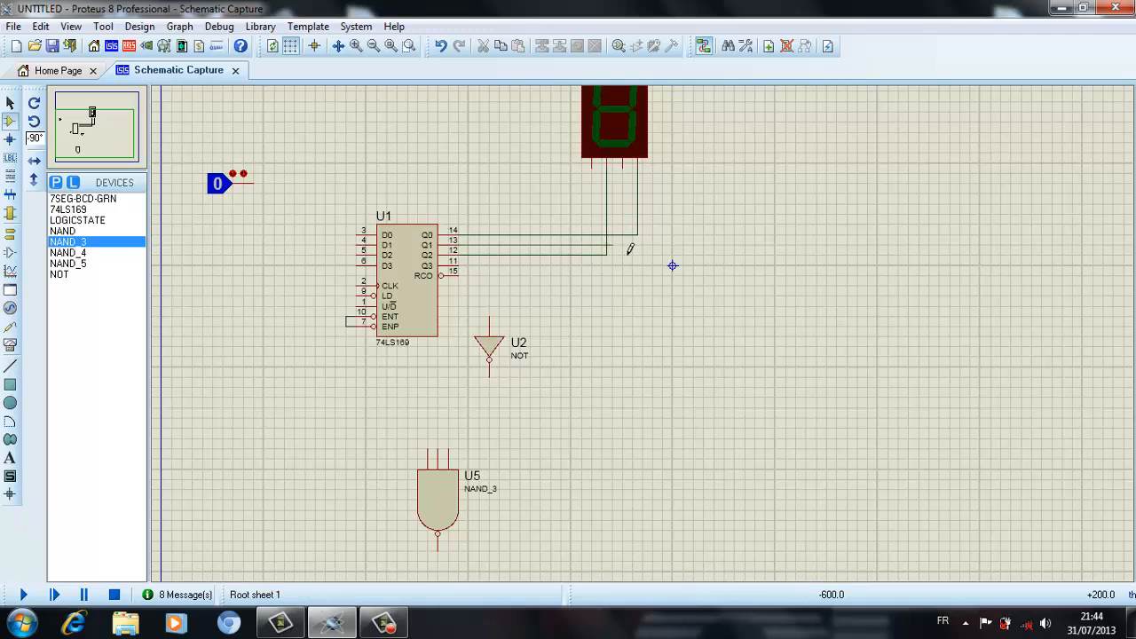
click(471, 276)
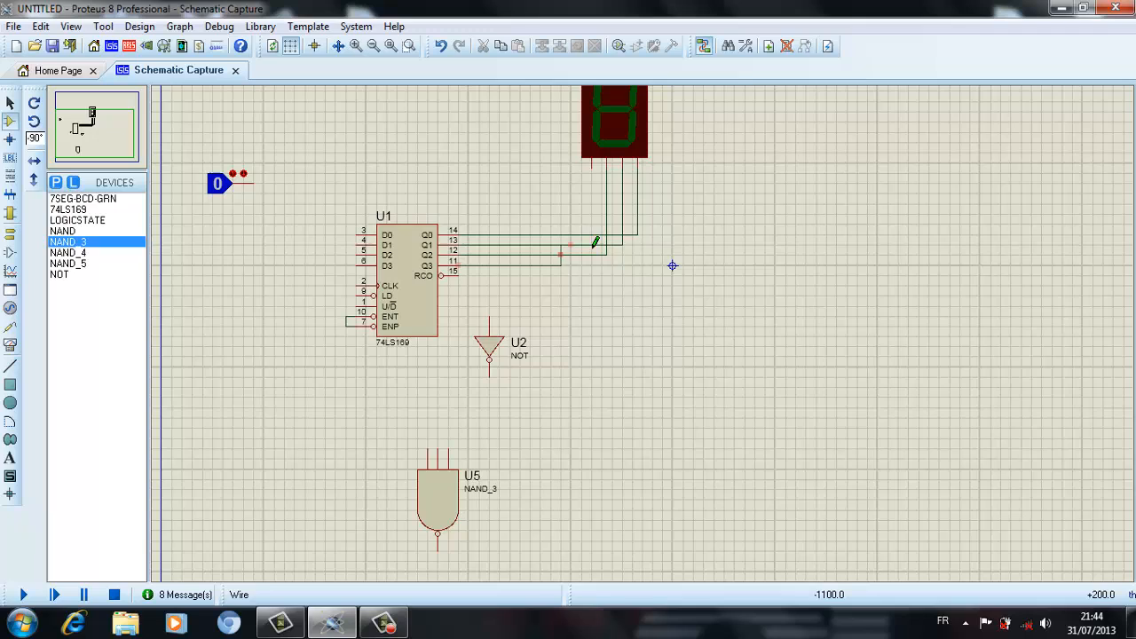
click(600, 172)
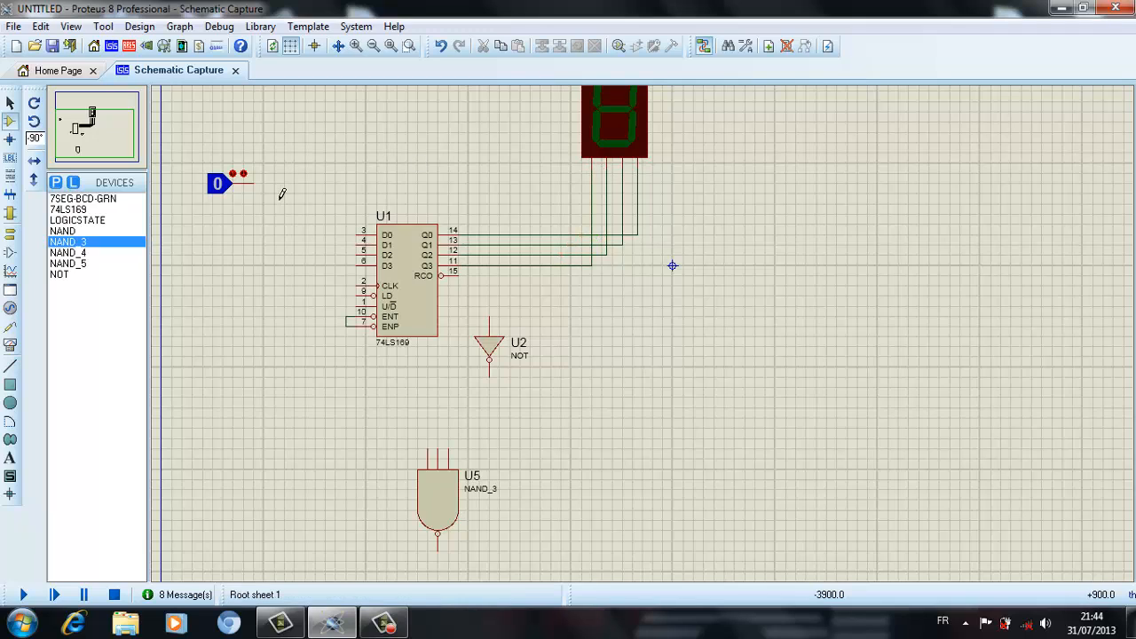
- Wire the remaining logic state to all four counter data inputs, D0 through D3
click(365, 265)
click(357, 256)
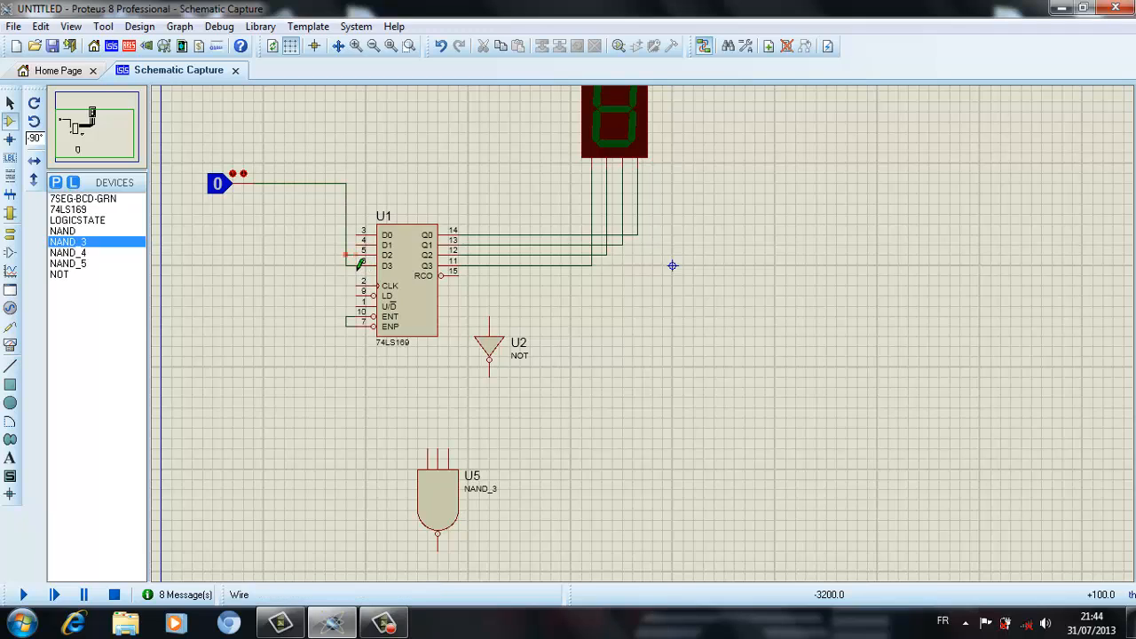
click(347, 256)
click(358, 245)
click(347, 245)
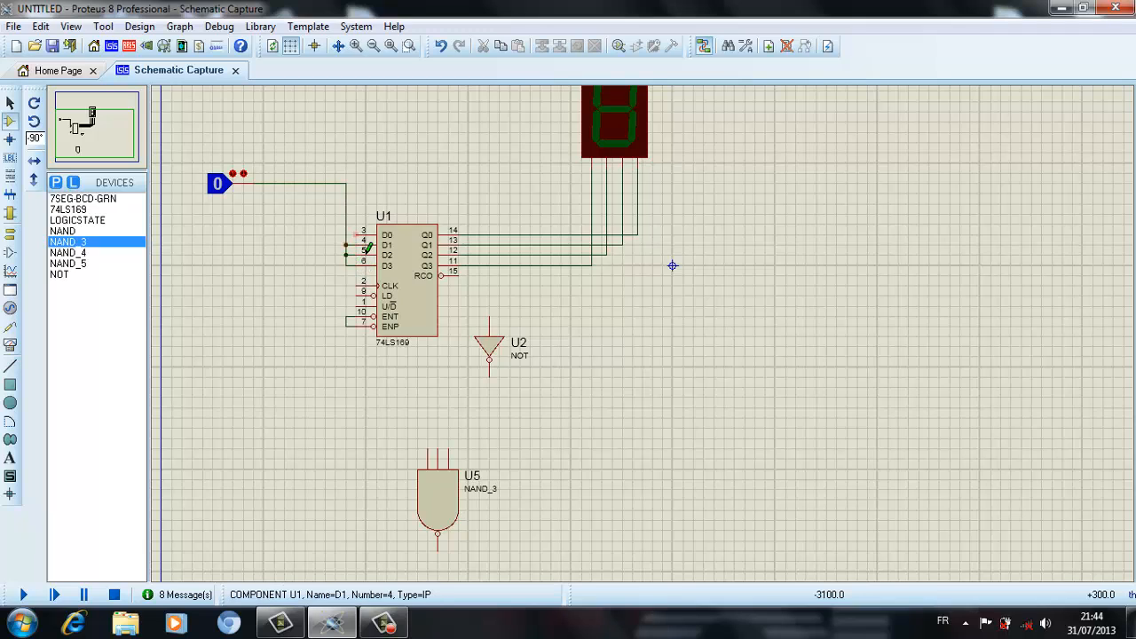
click(357, 235)
click(347, 234)
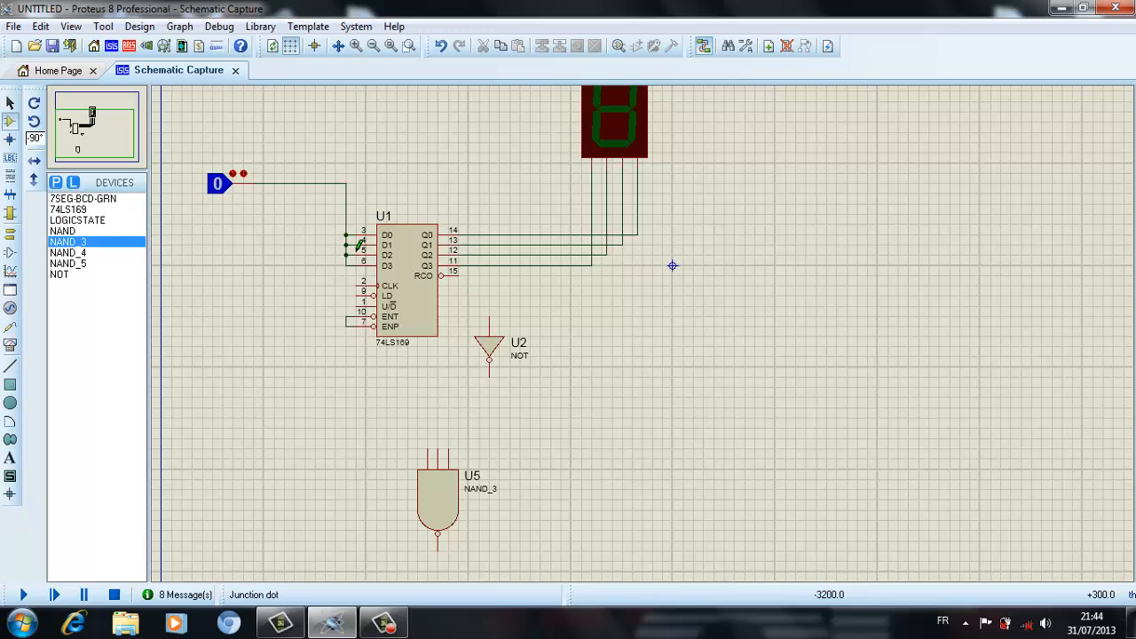
- Delete the wire joining the counter's ENT and ENP pins, along with the NOT gate and the three-input NAND gate
right_click(356, 321)
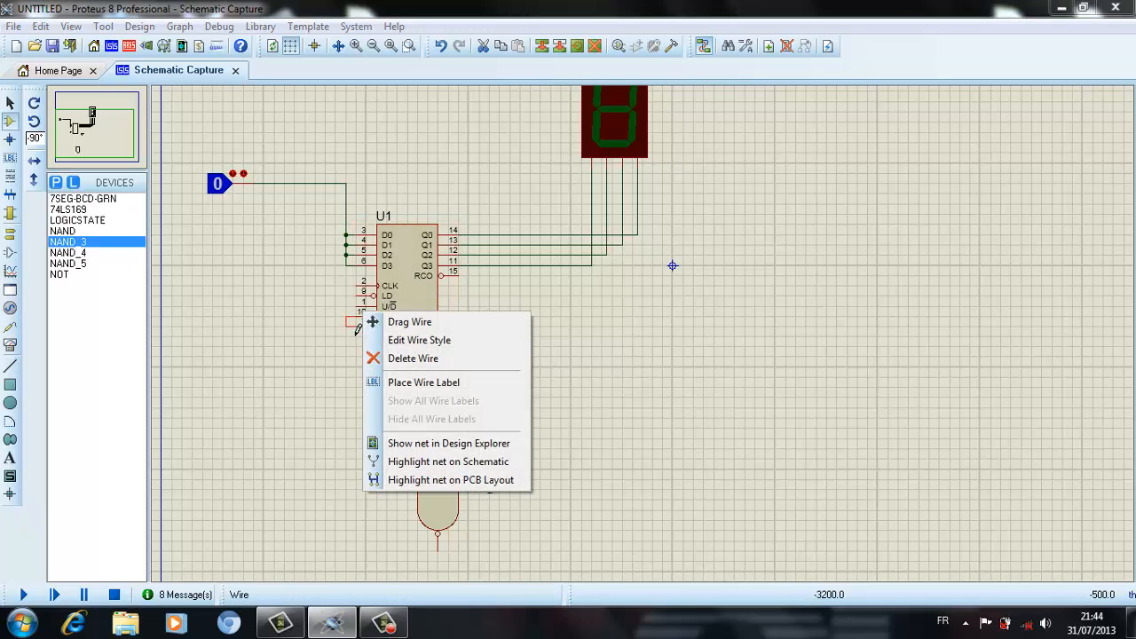
click(387, 359)
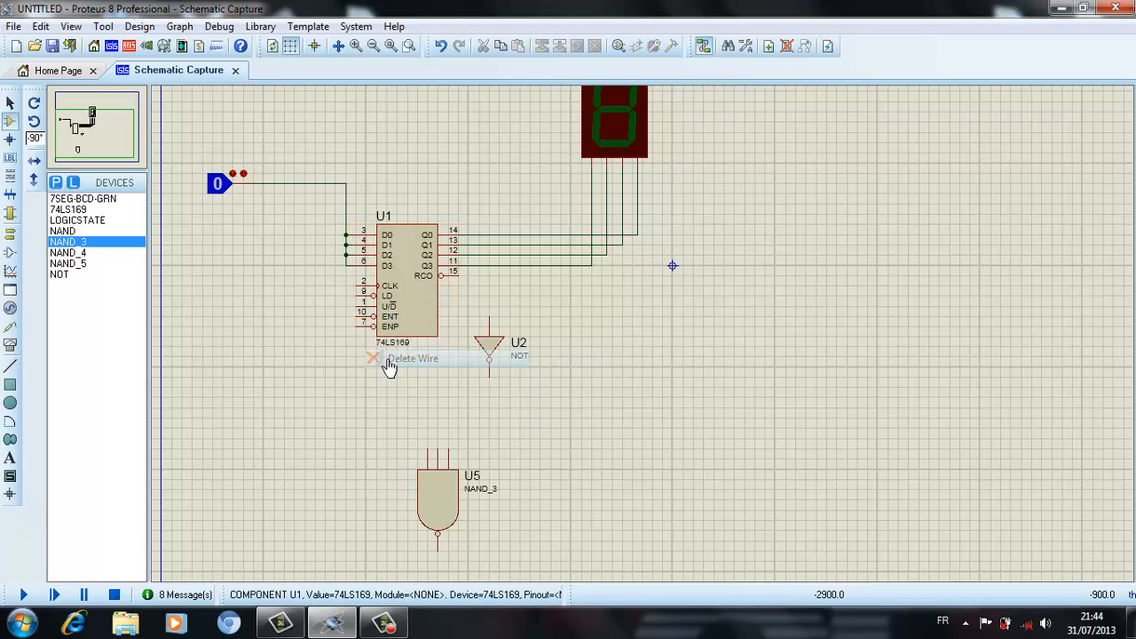
right_click(491, 344)
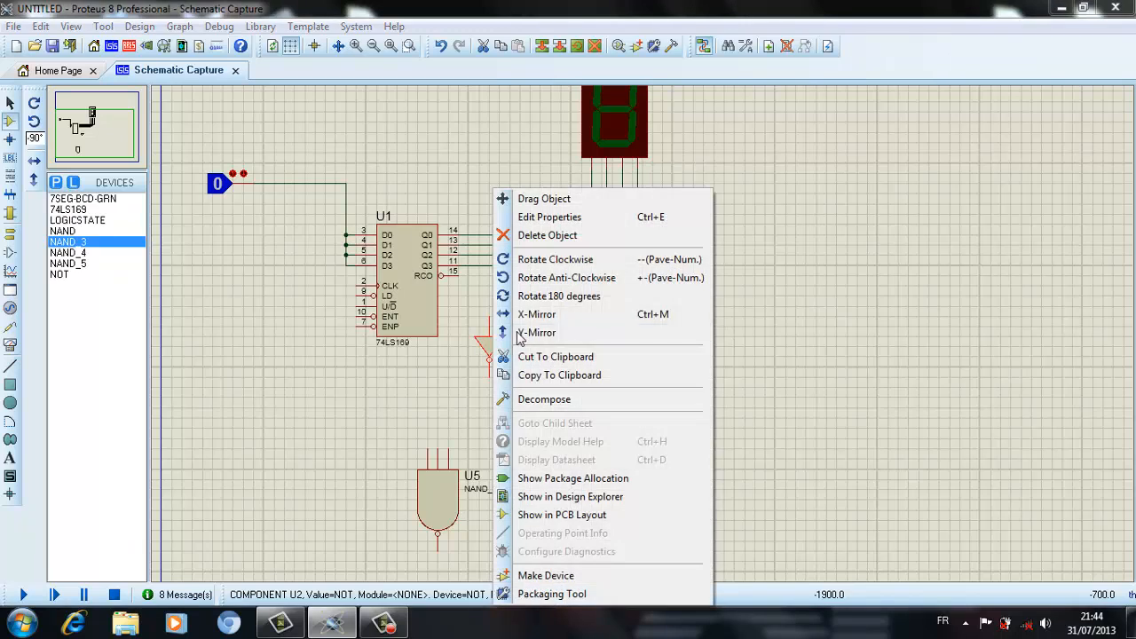
click(543, 235)
right_click(444, 511)
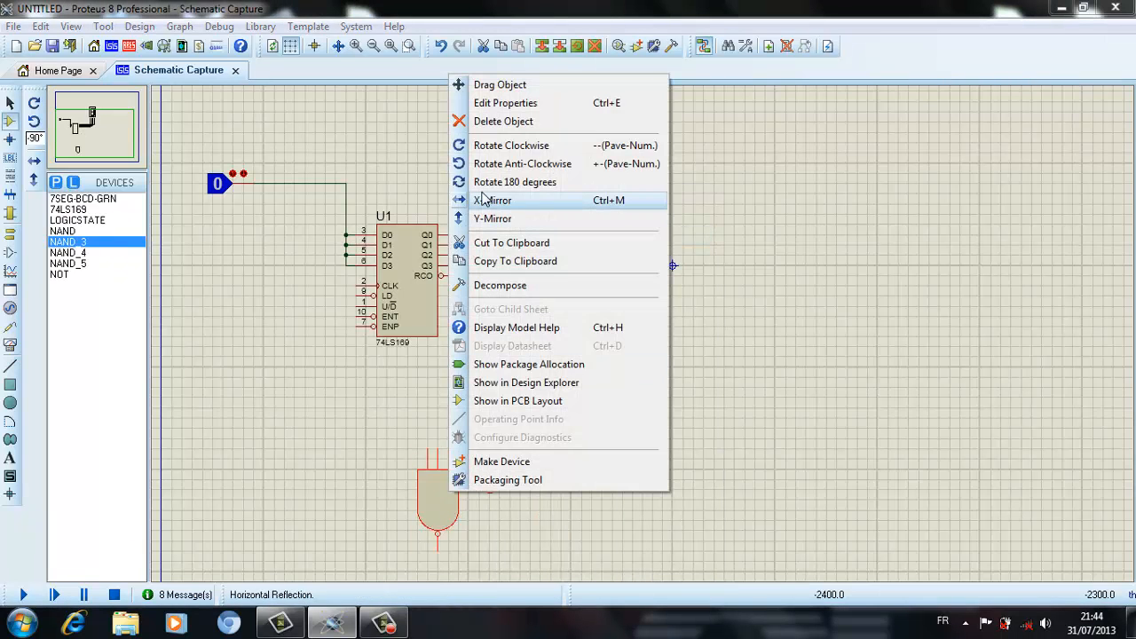
click(486, 122)
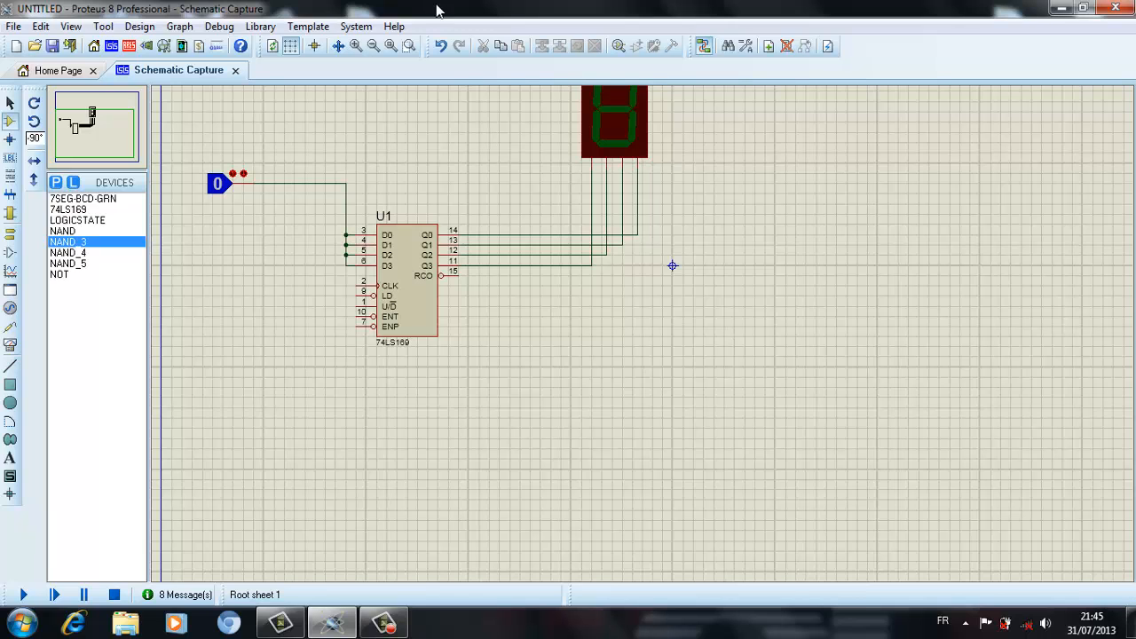
- Copy the whole circuit of logic state, 74LS169 counter and seven-segment display, and paste the duplicate to the right of the original
click(123, 145)
mouse_move(123, 145)
mouse_down()
mouse_move(98, 128)
mouse_move(107, 130)
mouse_up()
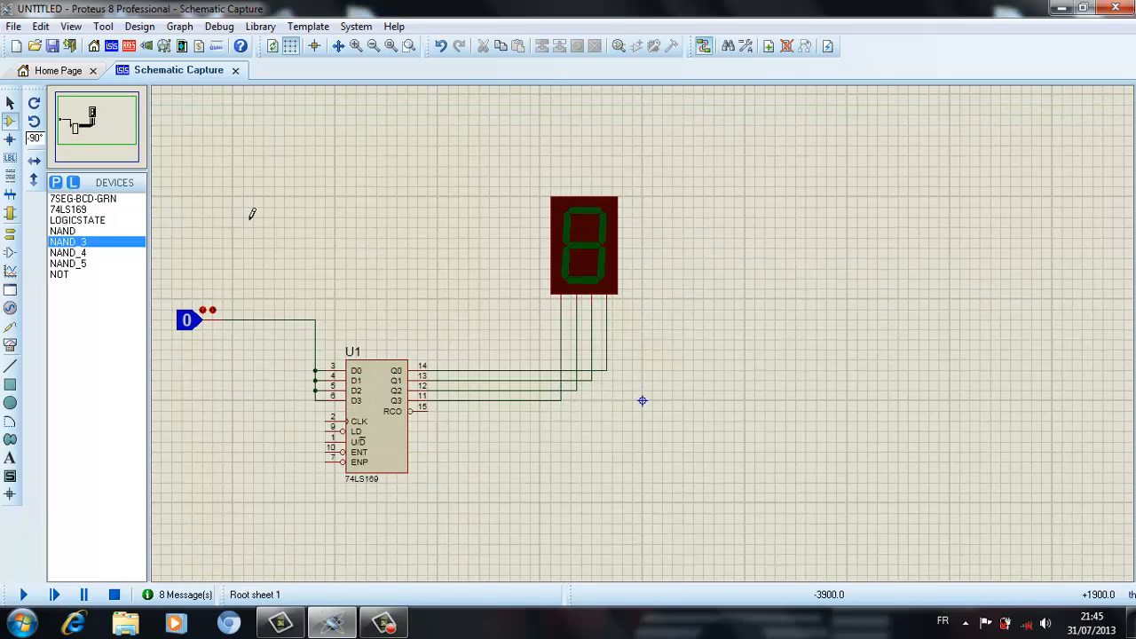
drag(167, 127, 631, 491)
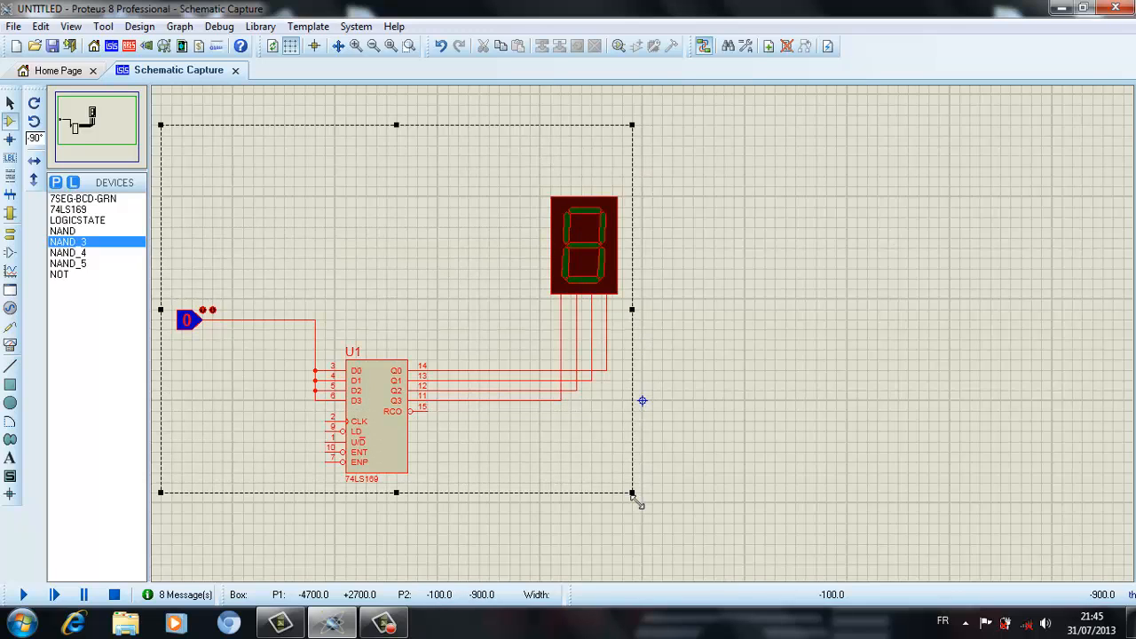
right_click(325, 251)
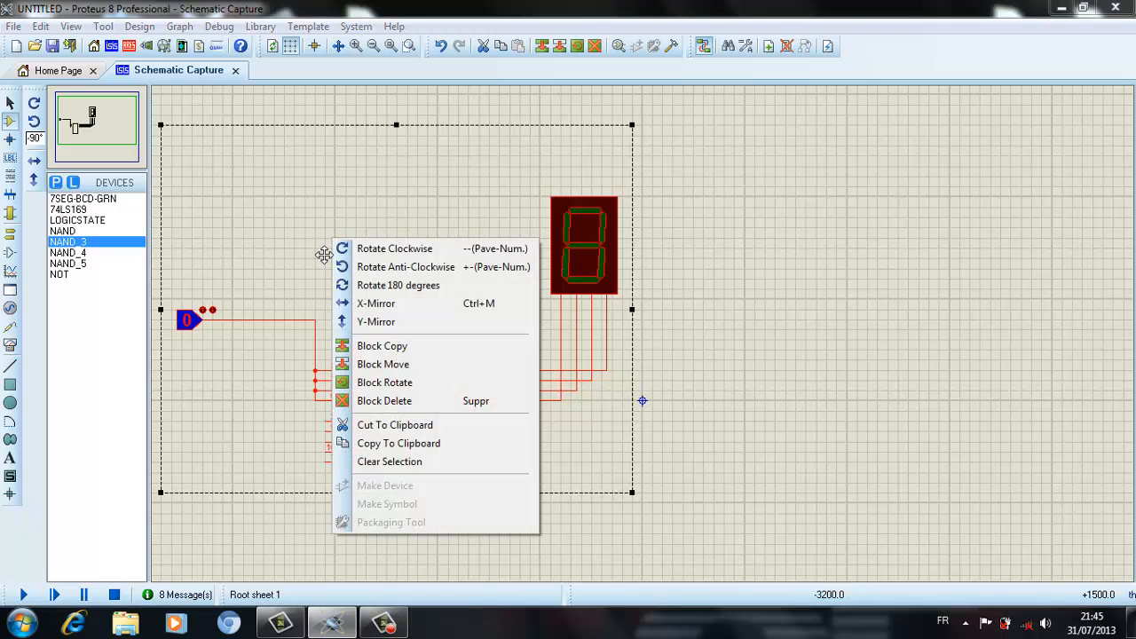
click(372, 442)
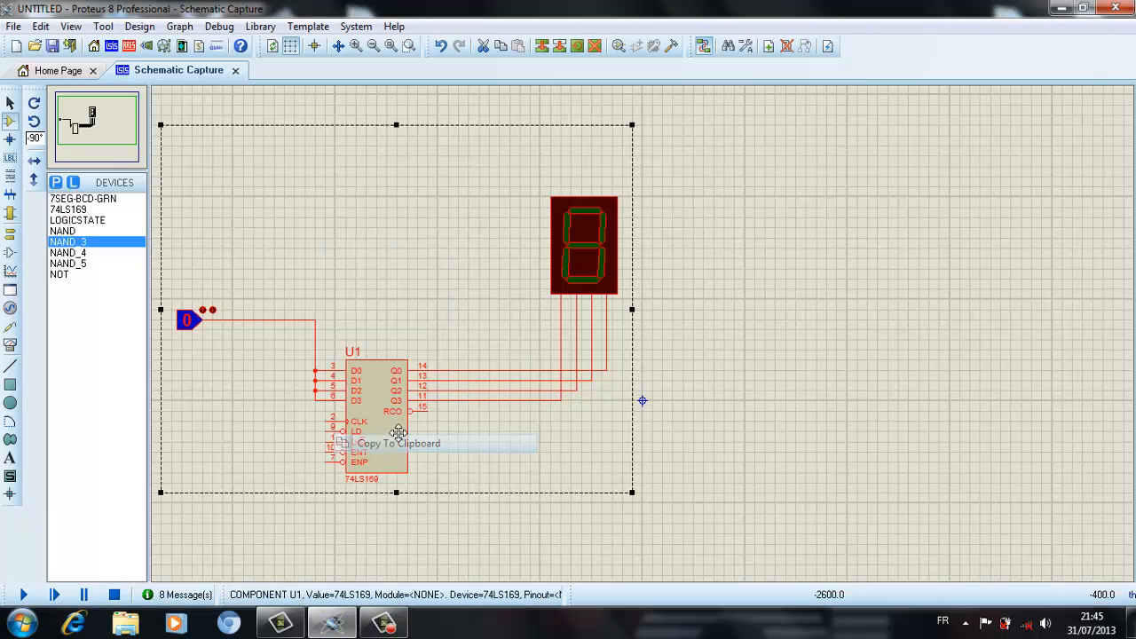
click(798, 254)
right_click(798, 254)
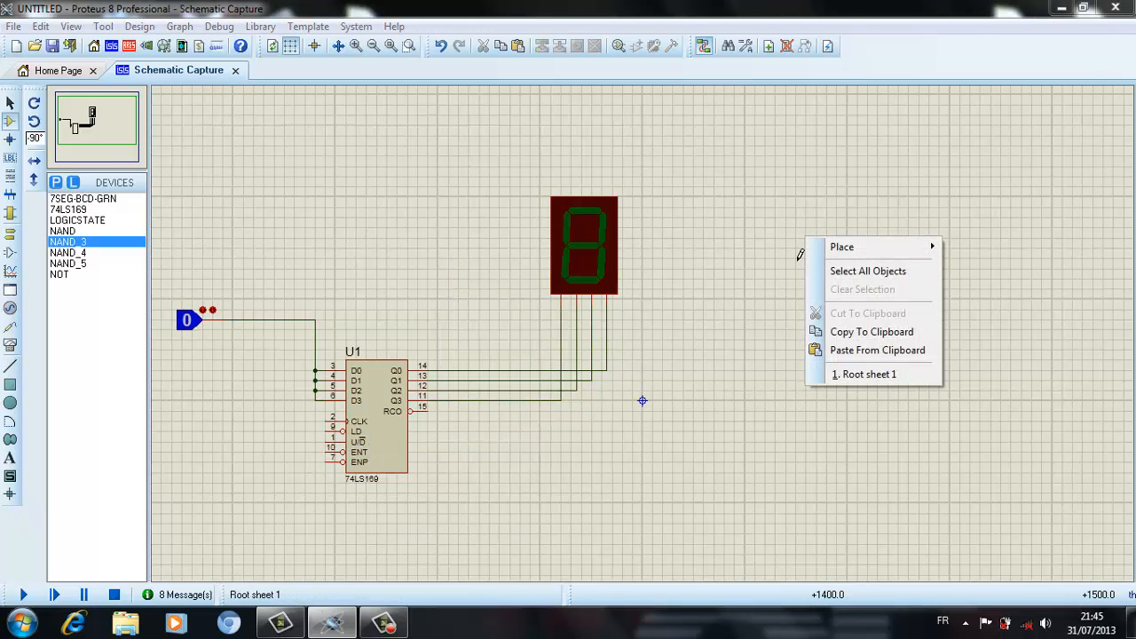
click(877, 350)
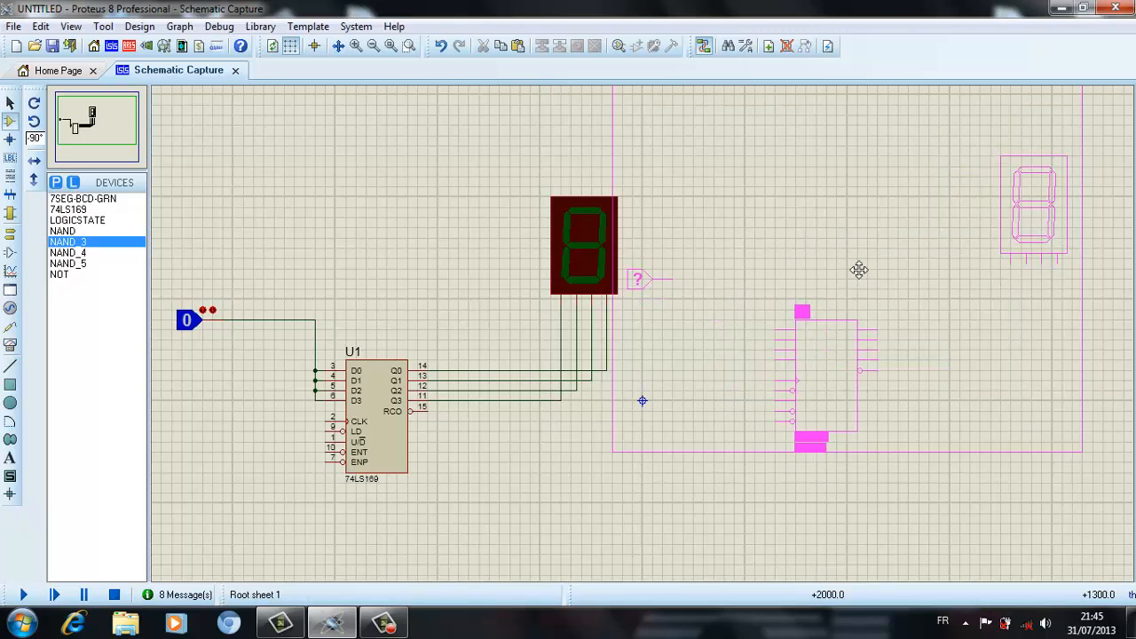
click(890, 298)
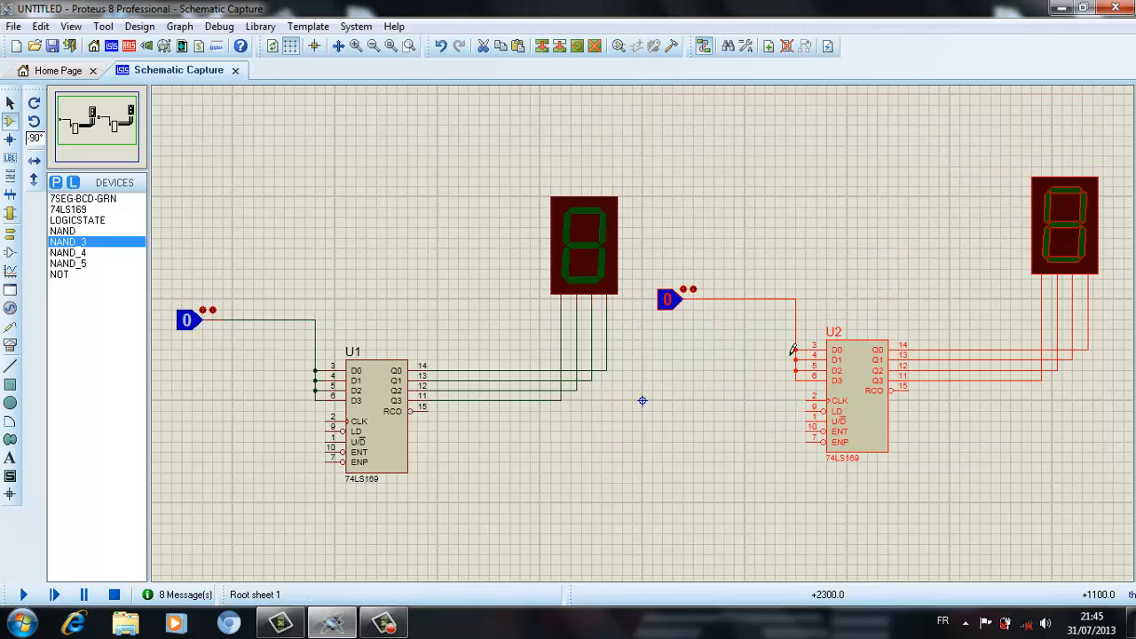
click(715, 389)
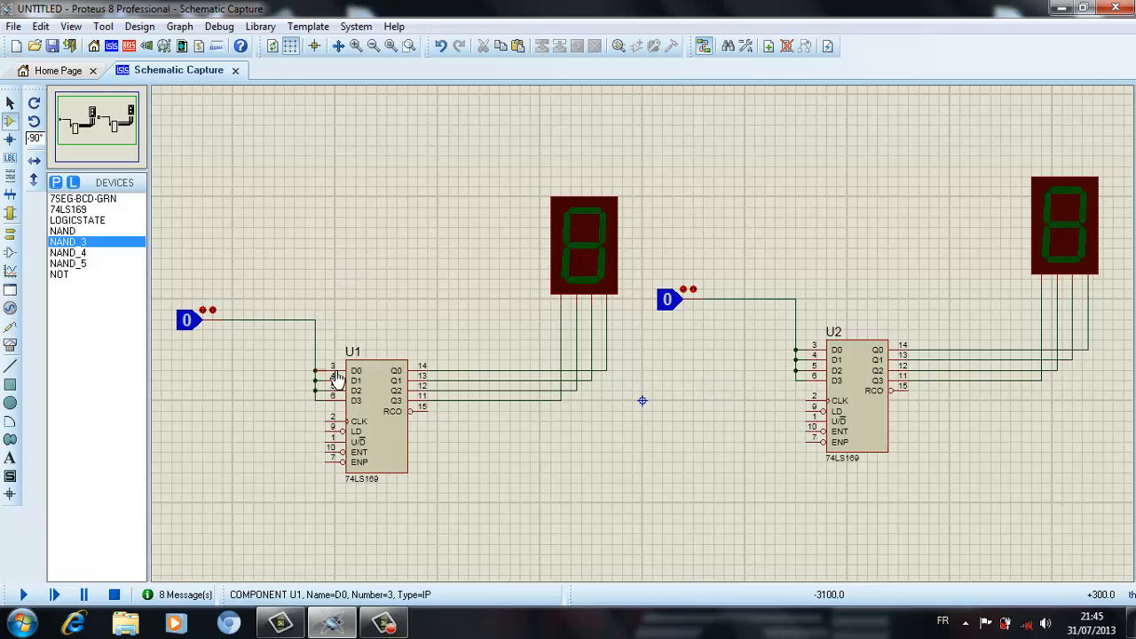
- Place two LOGICSTATE inputs, rotated to 0°, below and left of the original counter U1, one above the other
click(355, 45)
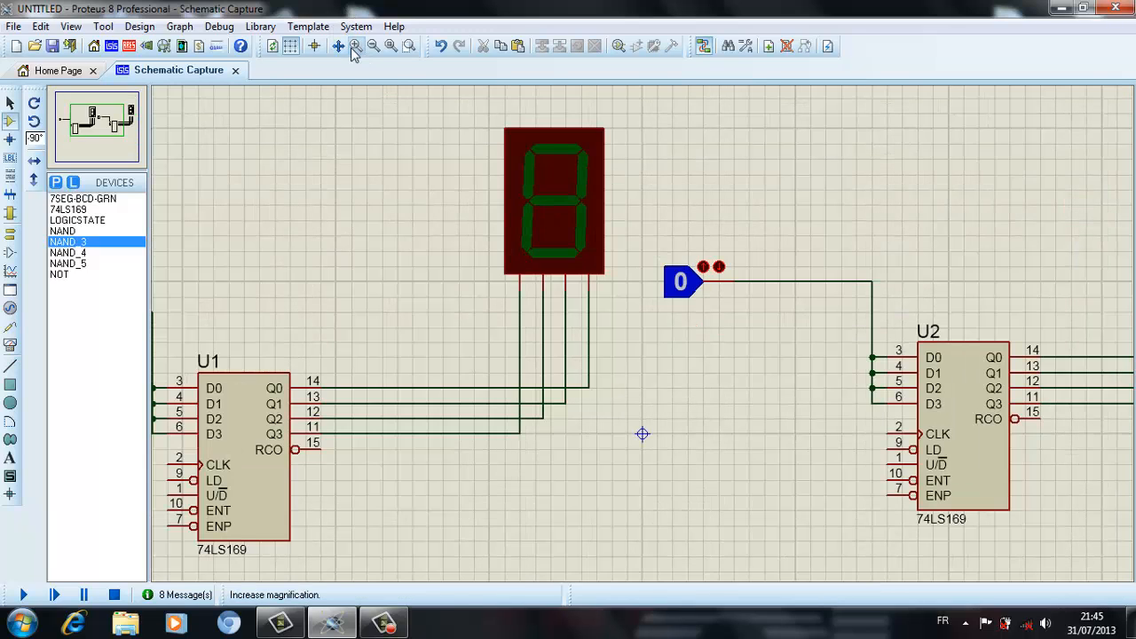
click(97, 113)
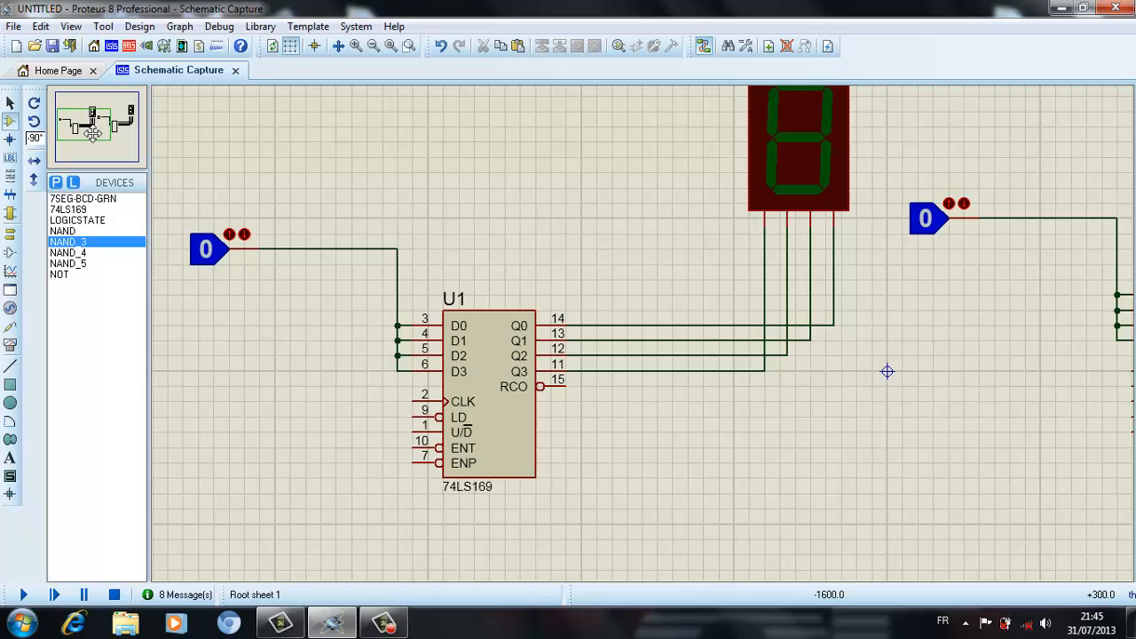
click(85, 126)
click(322, 480)
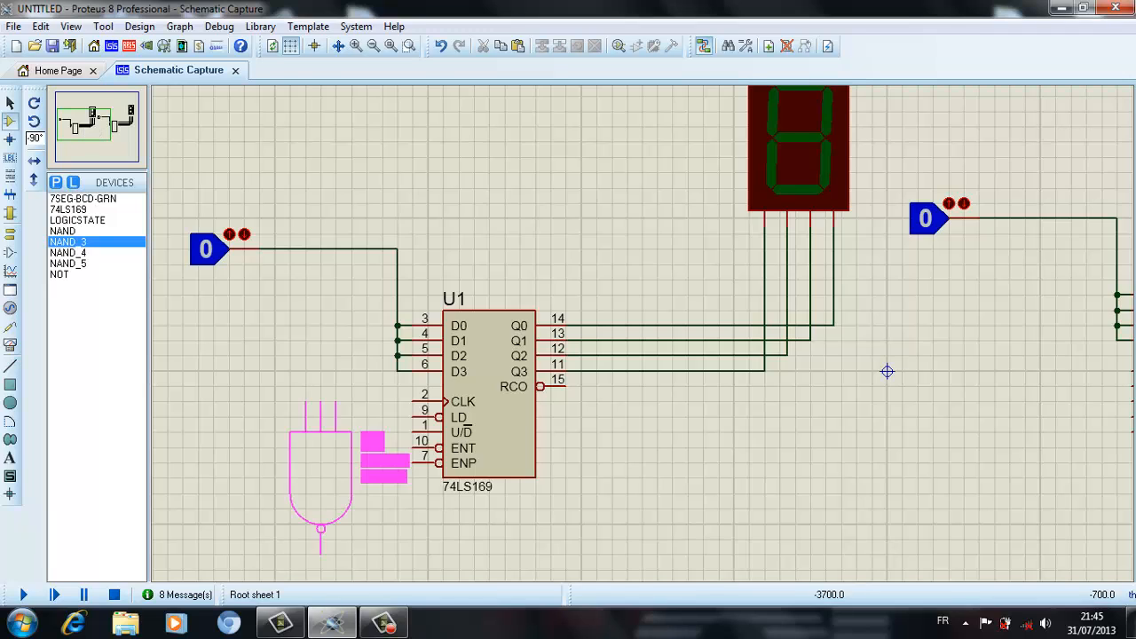
right_click(326, 493)
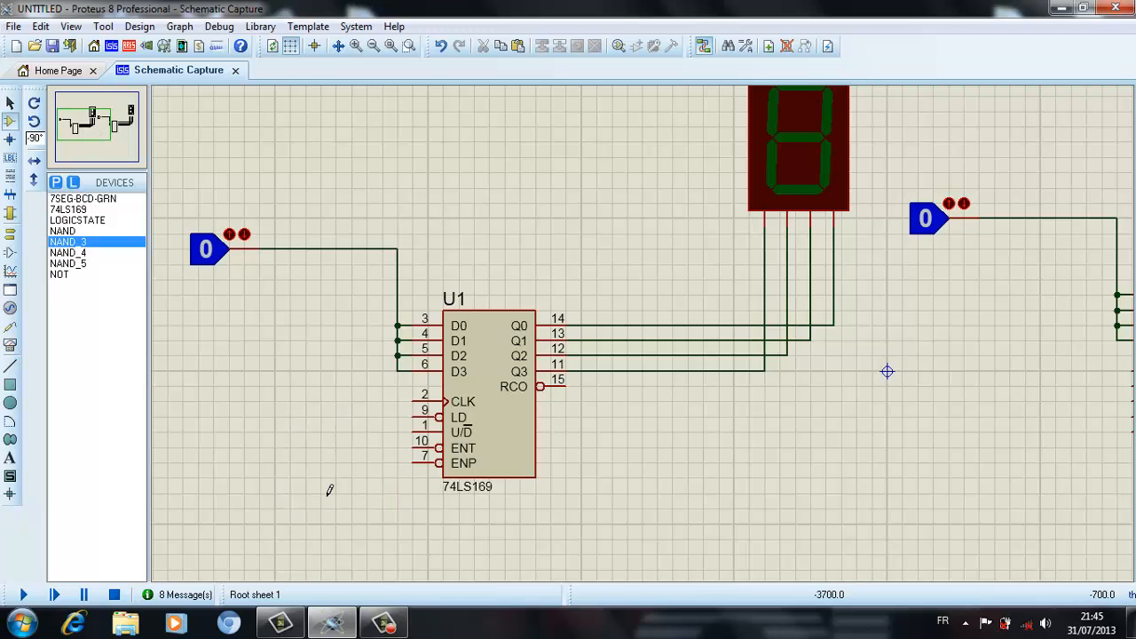
click(98, 221)
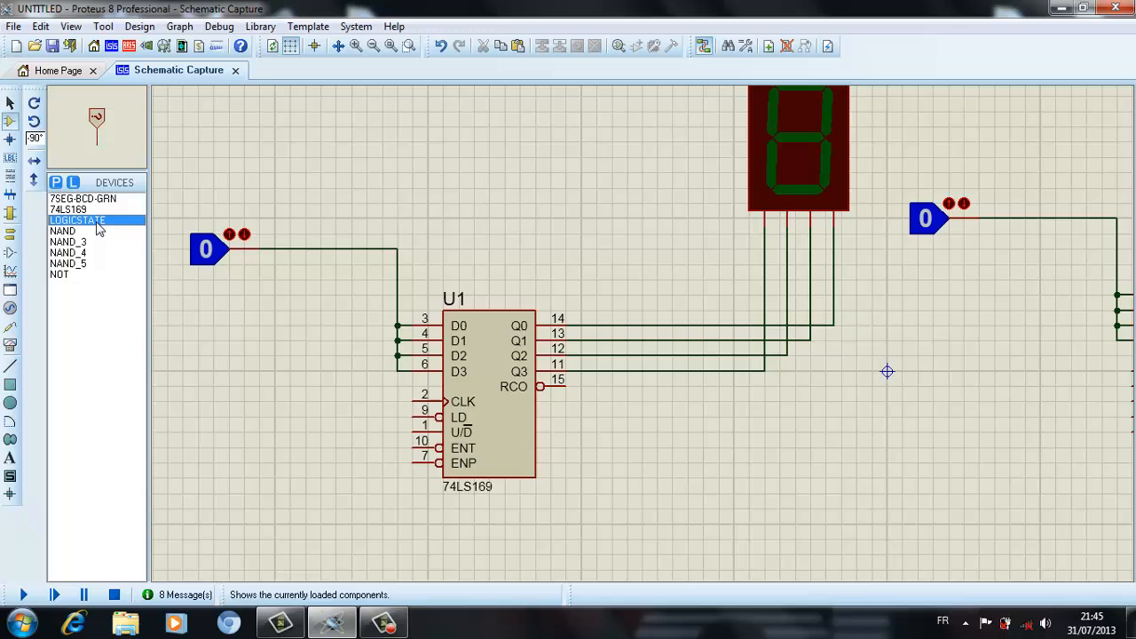
click(33, 105)
click(33, 104)
click(33, 104)
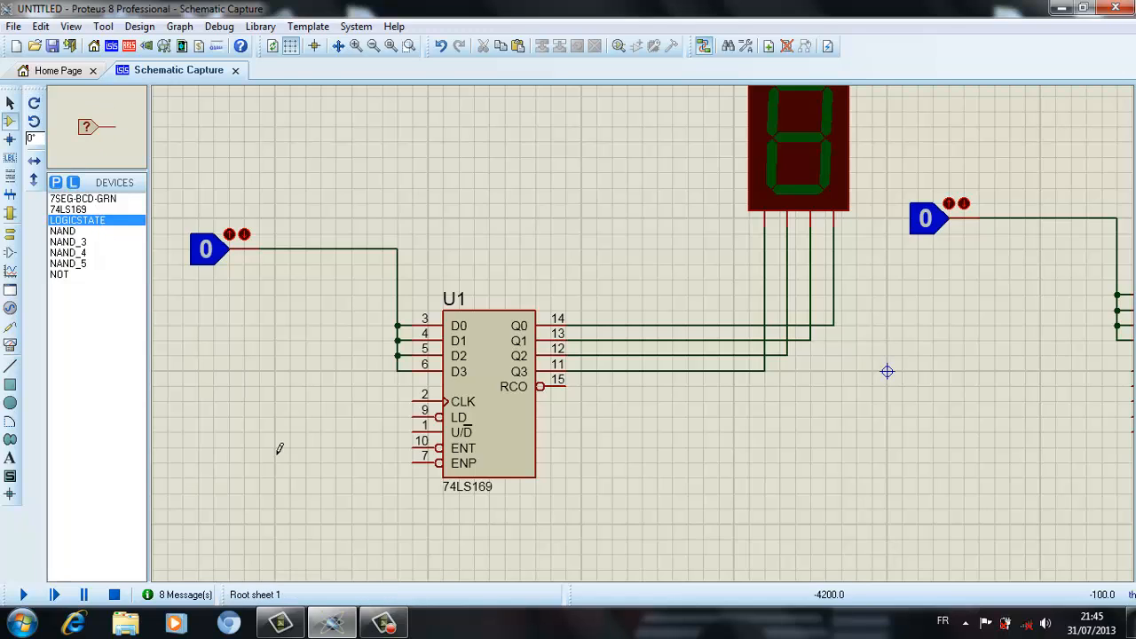
click(322, 532)
click(320, 513)
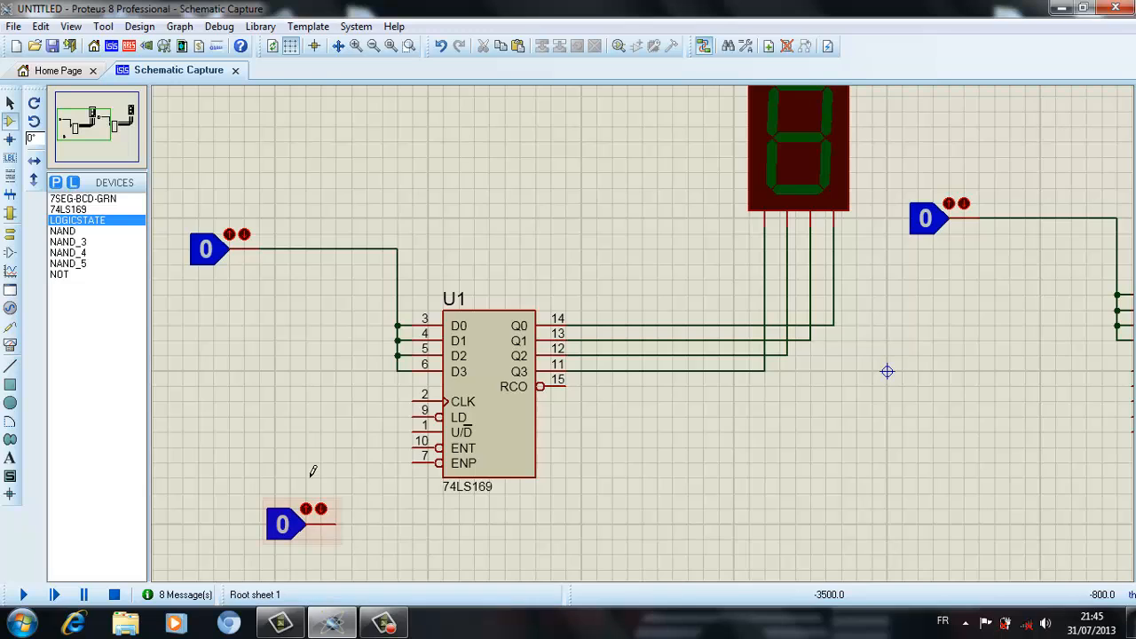
click(237, 448)
click(238, 448)
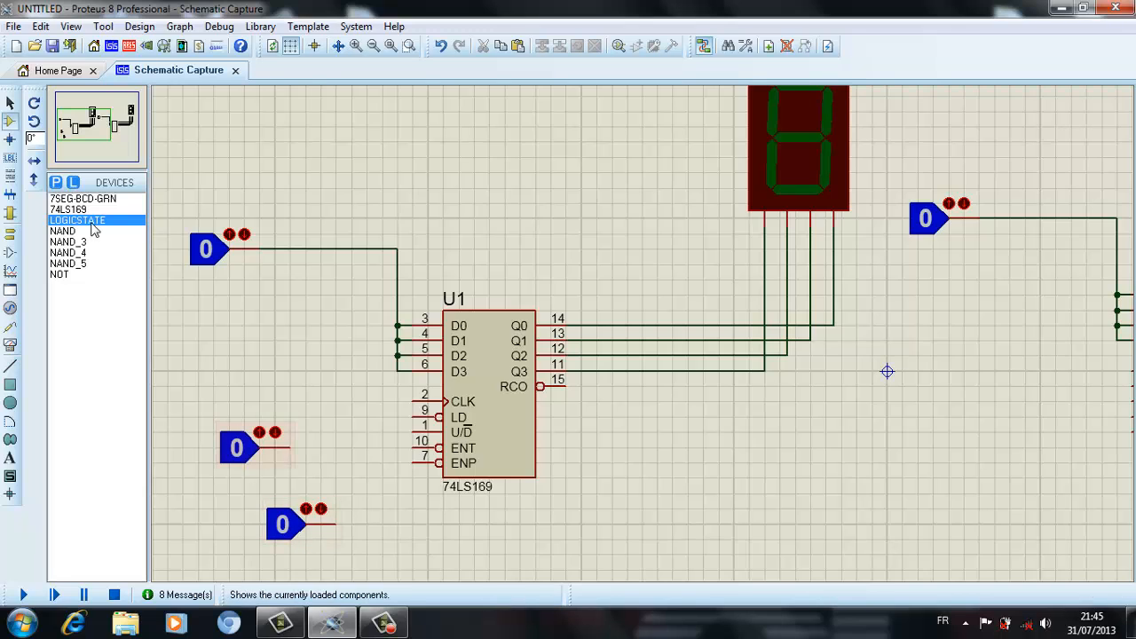
- Place a DCLOCK generator left of counter U1 and wire it to the CLK input
click(10, 307)
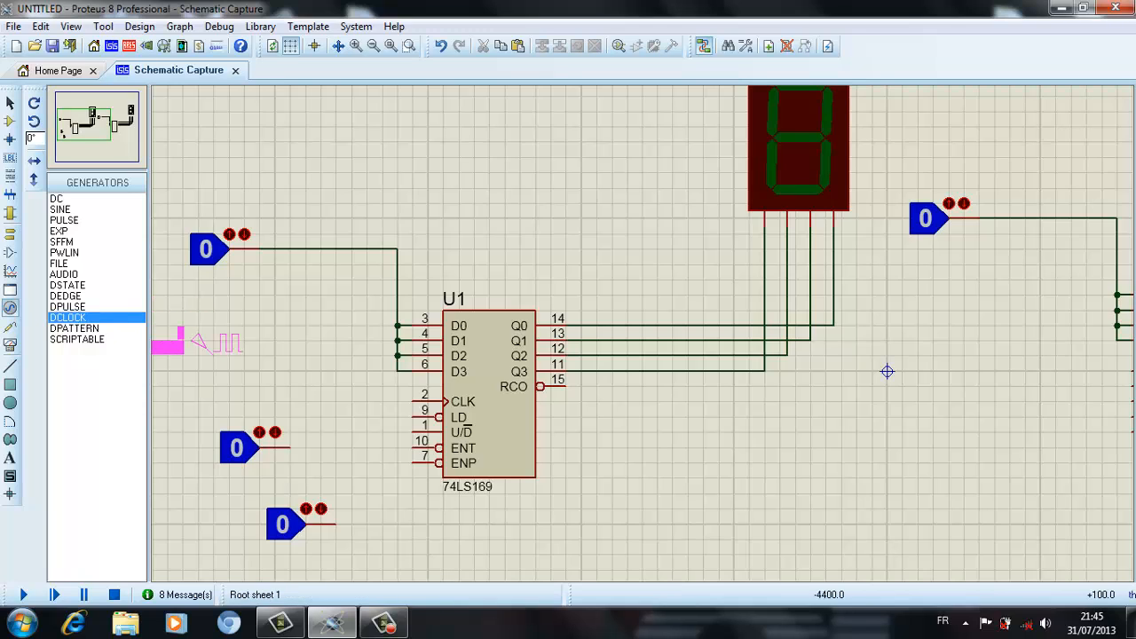
click(181, 330)
click(213, 355)
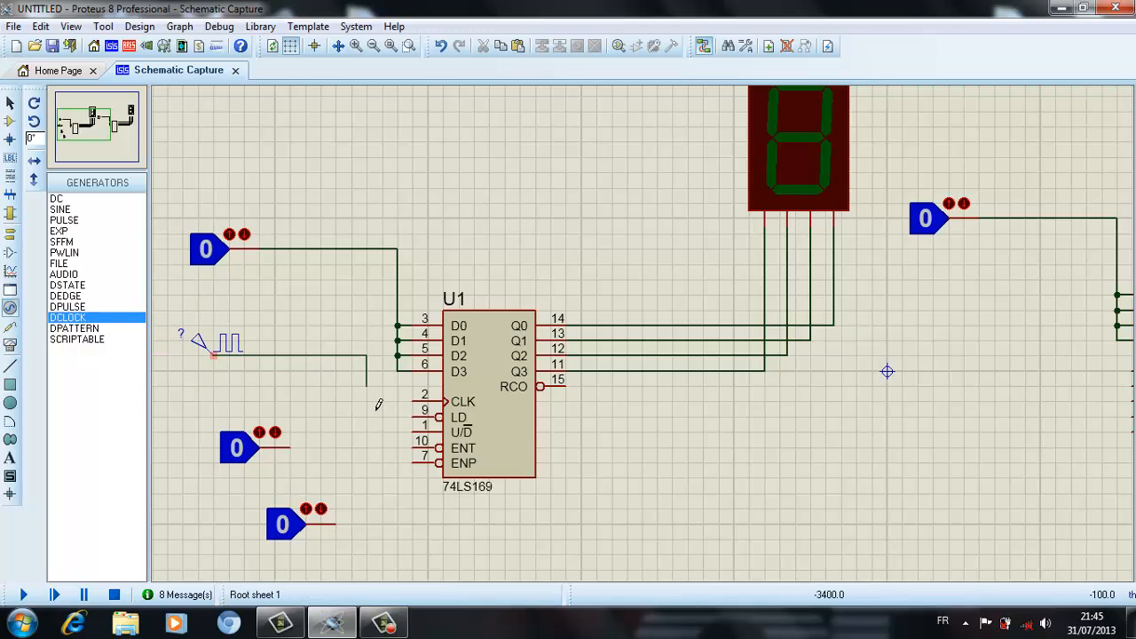
click(413, 401)
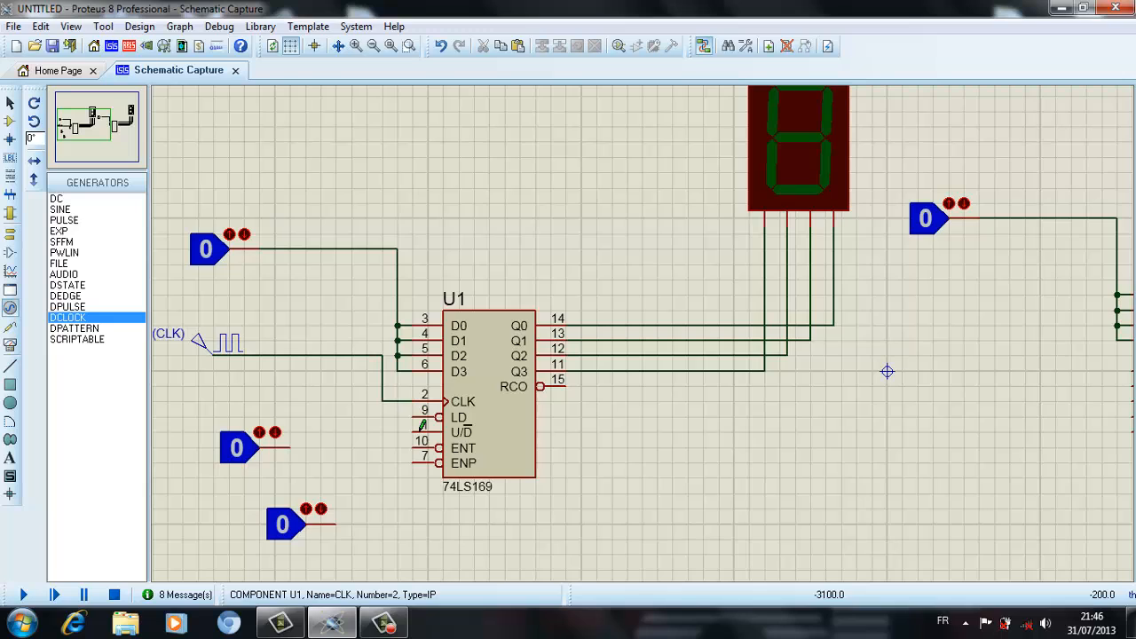
- Join U1's ENT and ENP pins and wire them to the lowest logic state, and wire the logic state above it to U/D
click(412, 447)
click(413, 462)
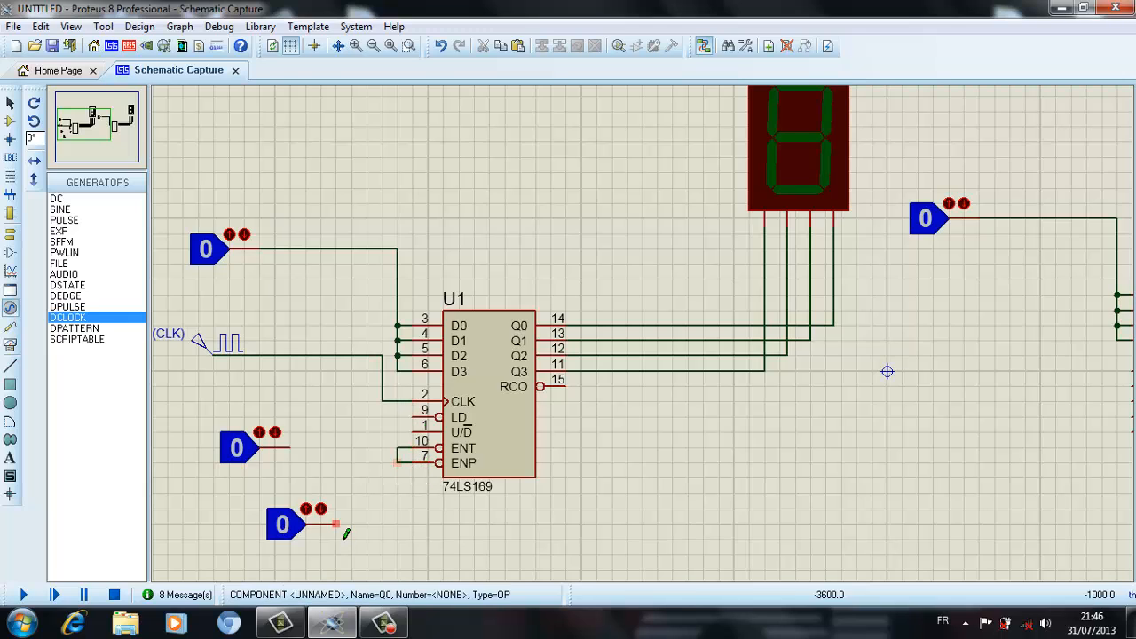
click(337, 525)
click(399, 464)
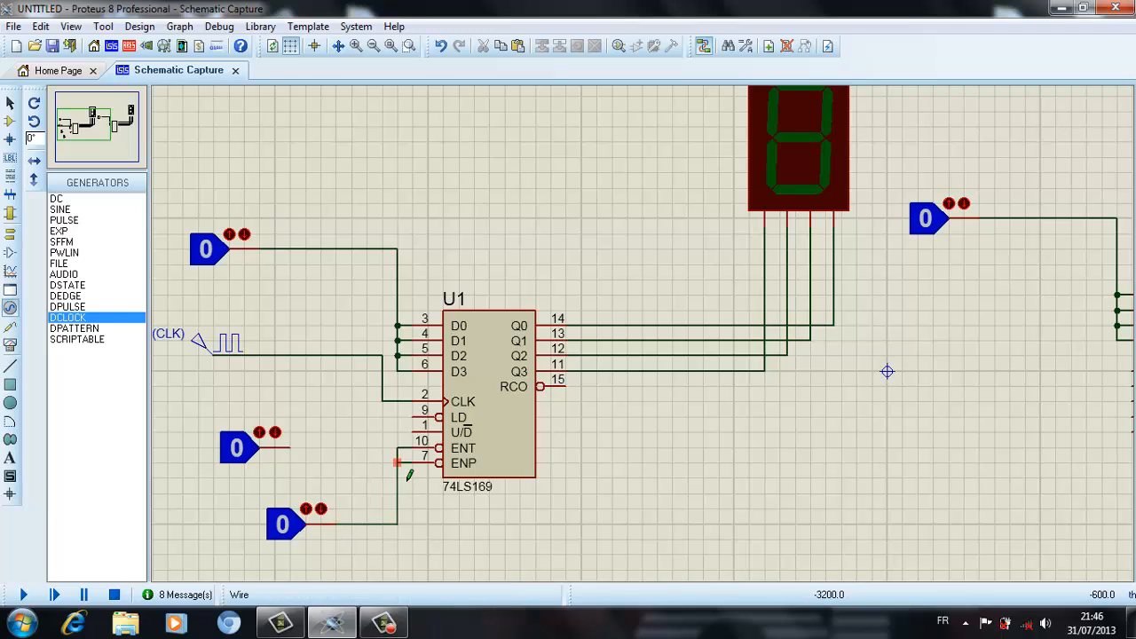
click(413, 432)
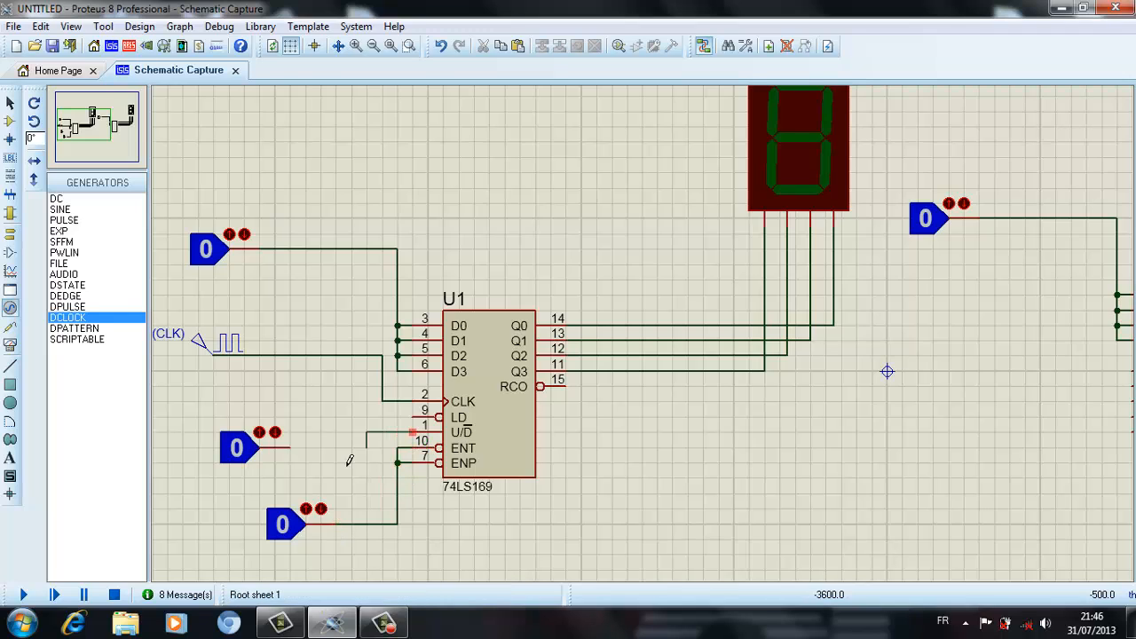
click(291, 448)
- Set the U/D logic state to 1, and run the simulation to watch the count before stopping it
click(253, 453)
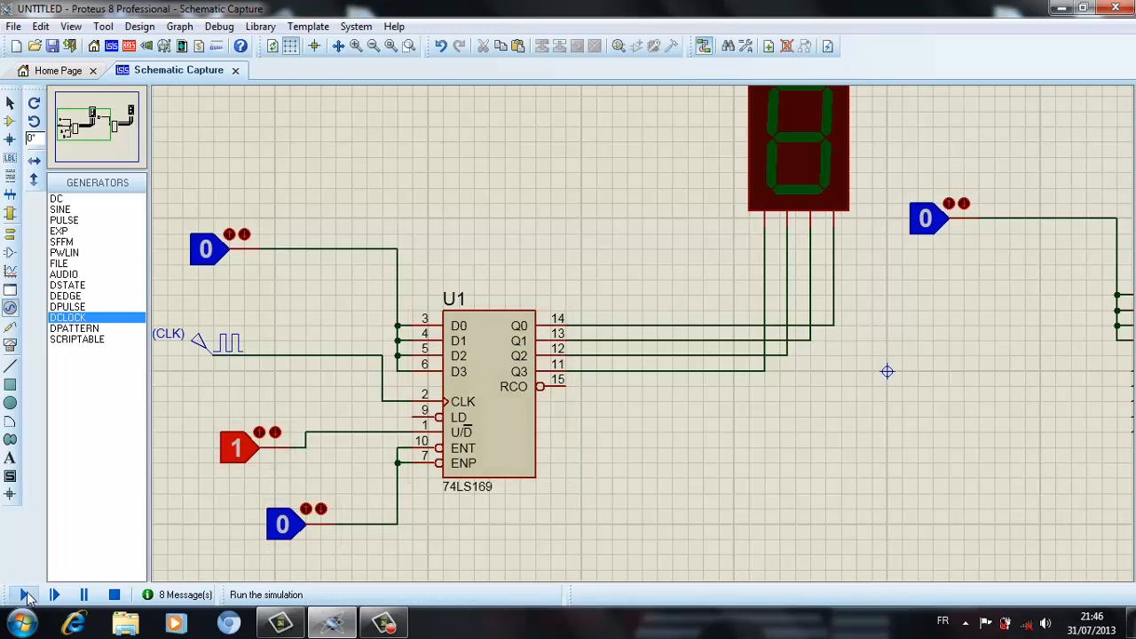
click(24, 597)
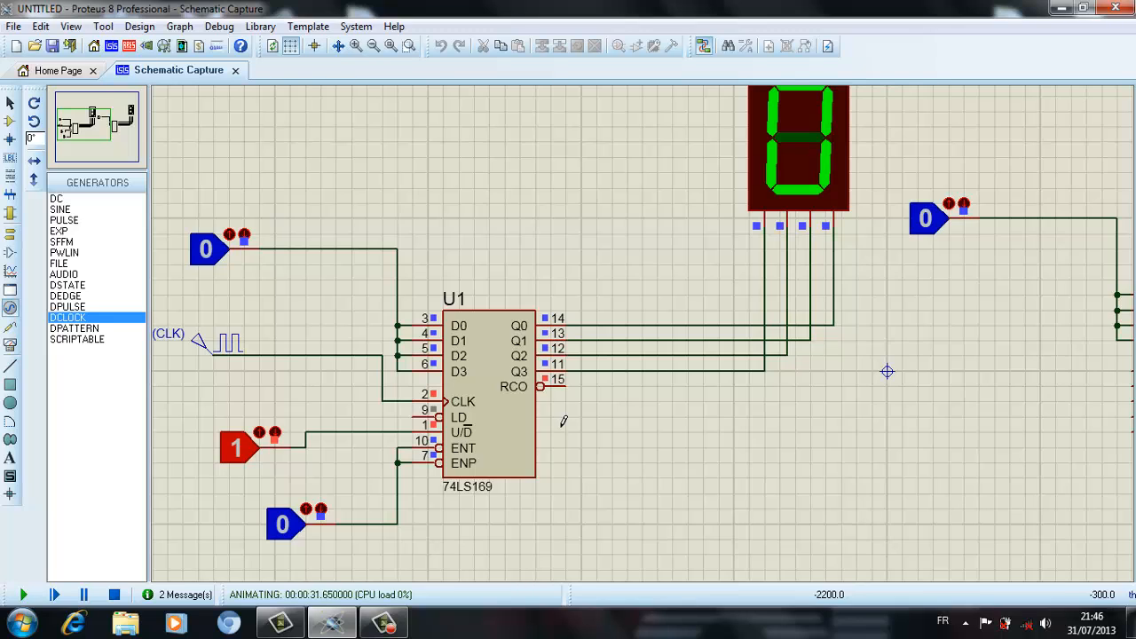
click(114, 595)
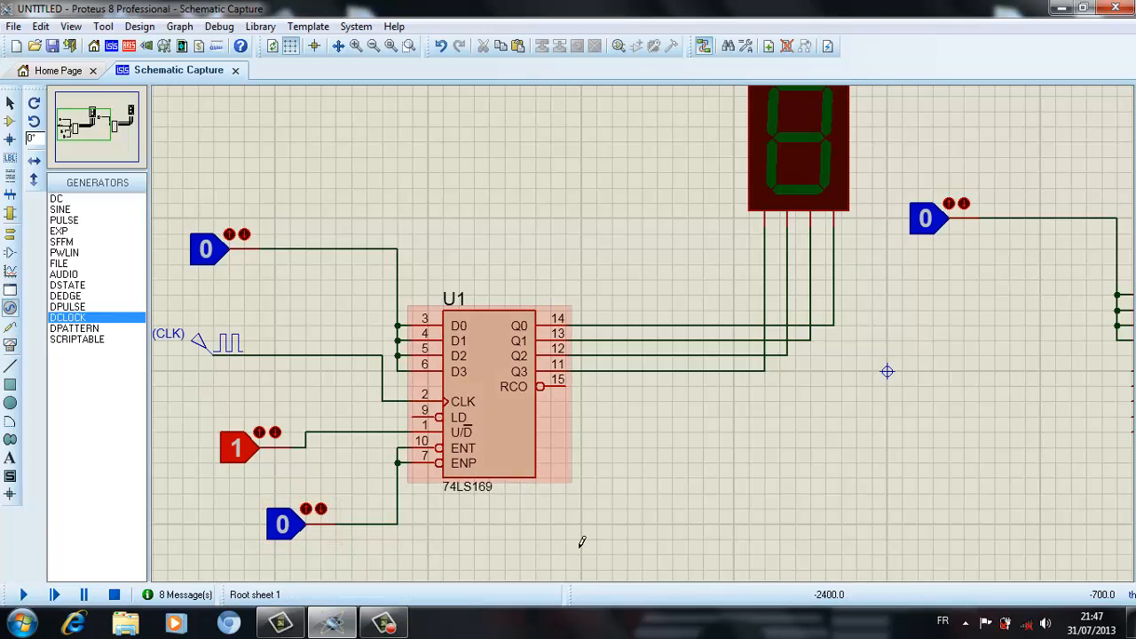
- Simulate with the ENT/ENP logic state set to 1, switch it to 0 during the run, and stop the simulation
click(290, 529)
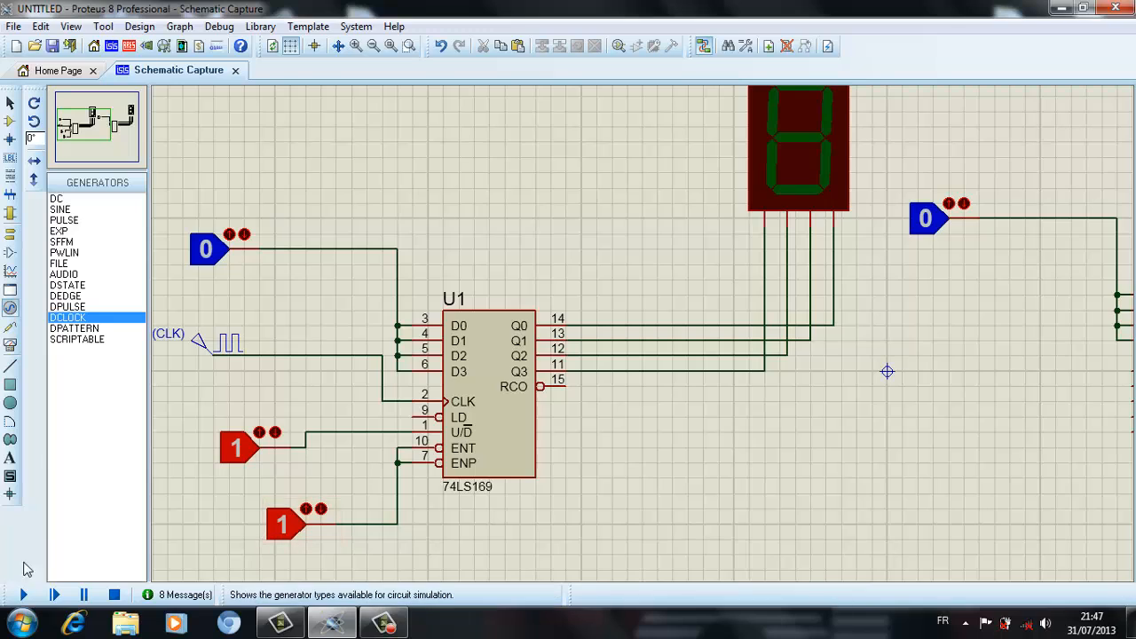
click(25, 595)
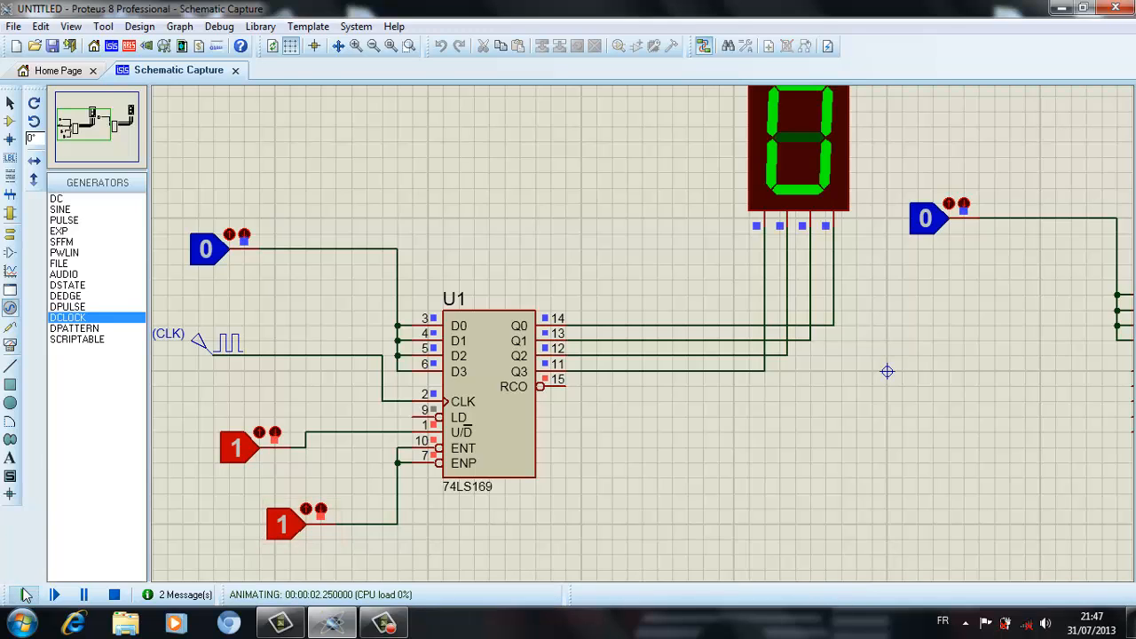
click(295, 525)
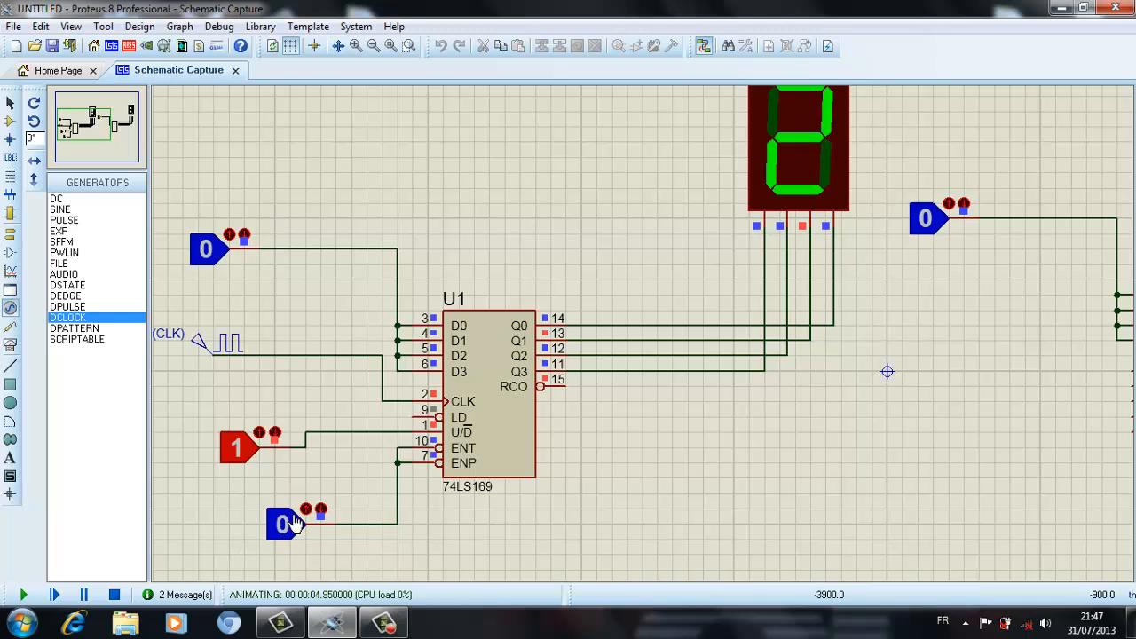
click(113, 595)
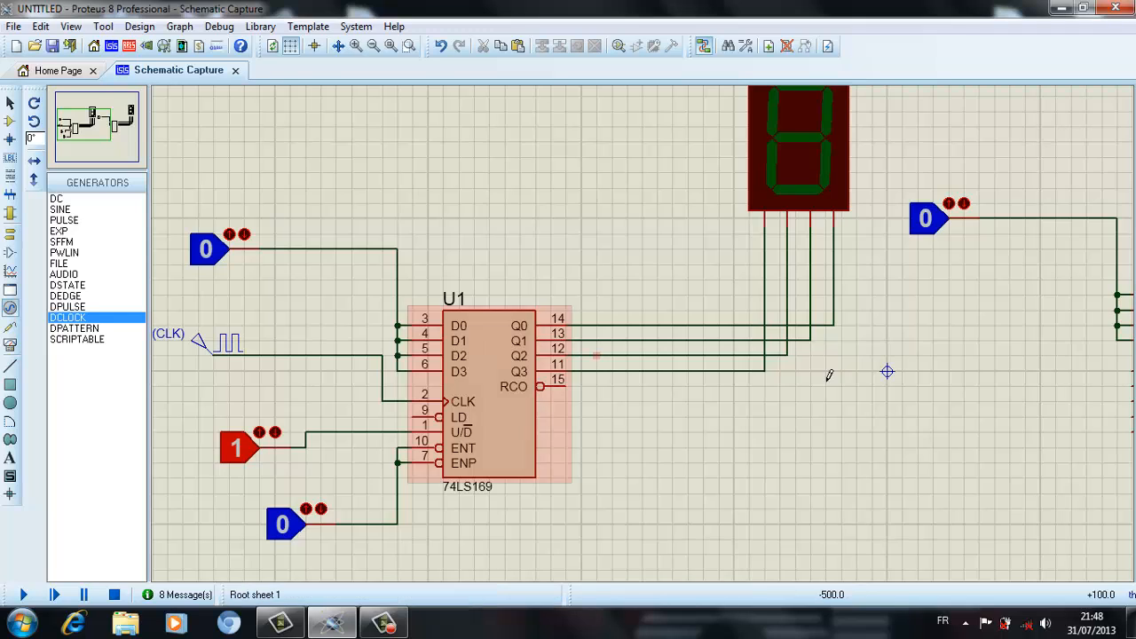
click(373, 46)
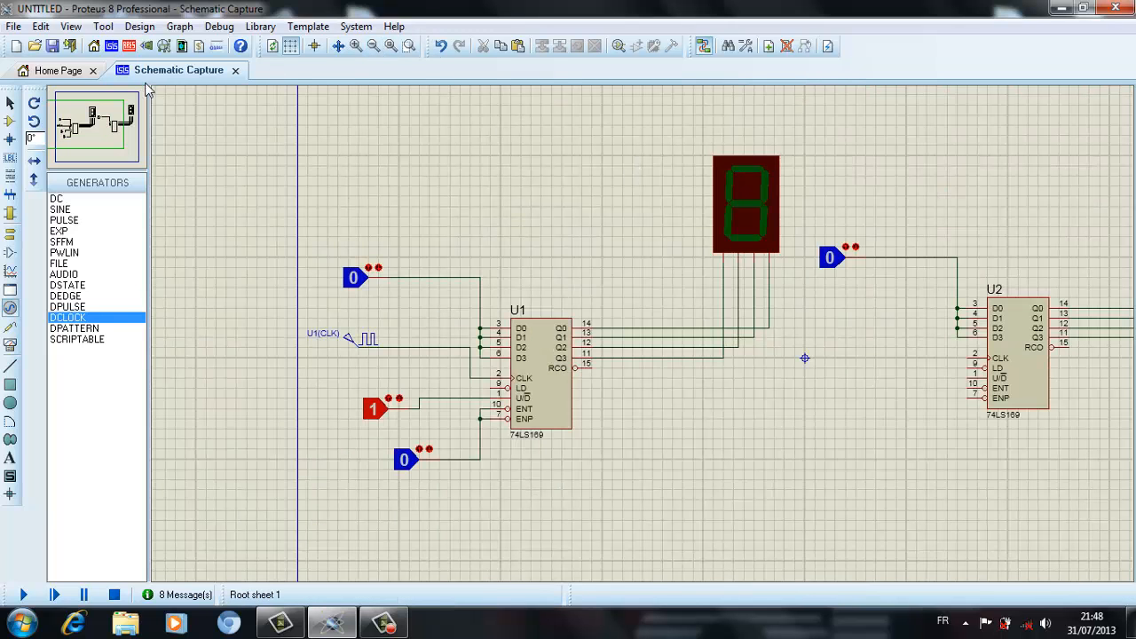
- Place a DCLOCK generator to the left of counter U2 and wire it to U2's CLK input
click(113, 136)
drag(113, 136, 102, 131)
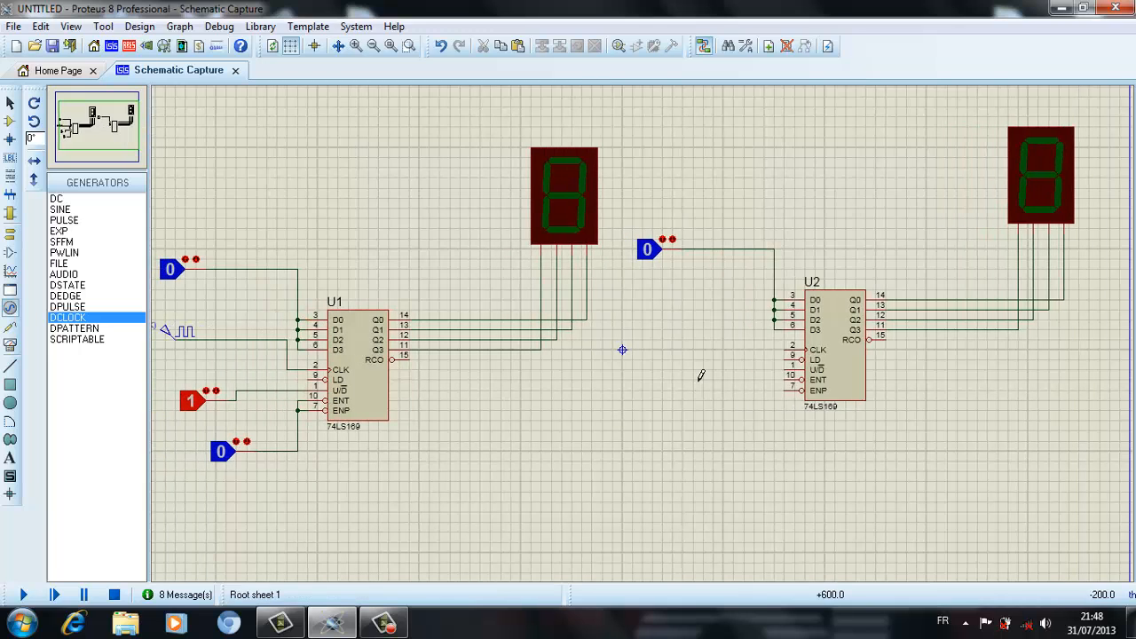
click(62, 317)
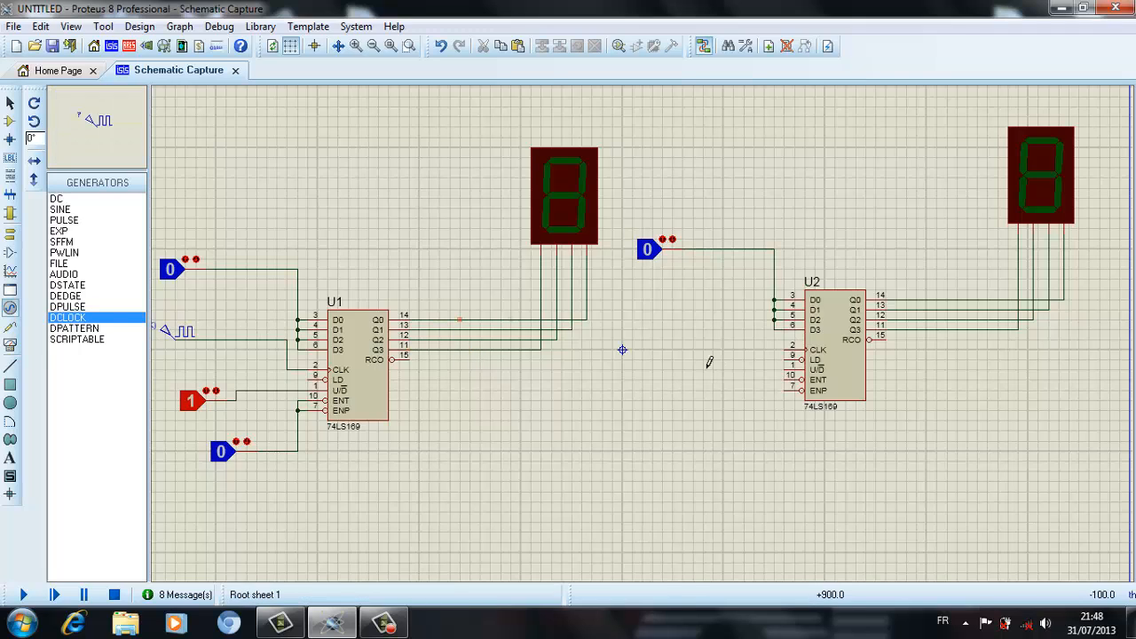
click(697, 330)
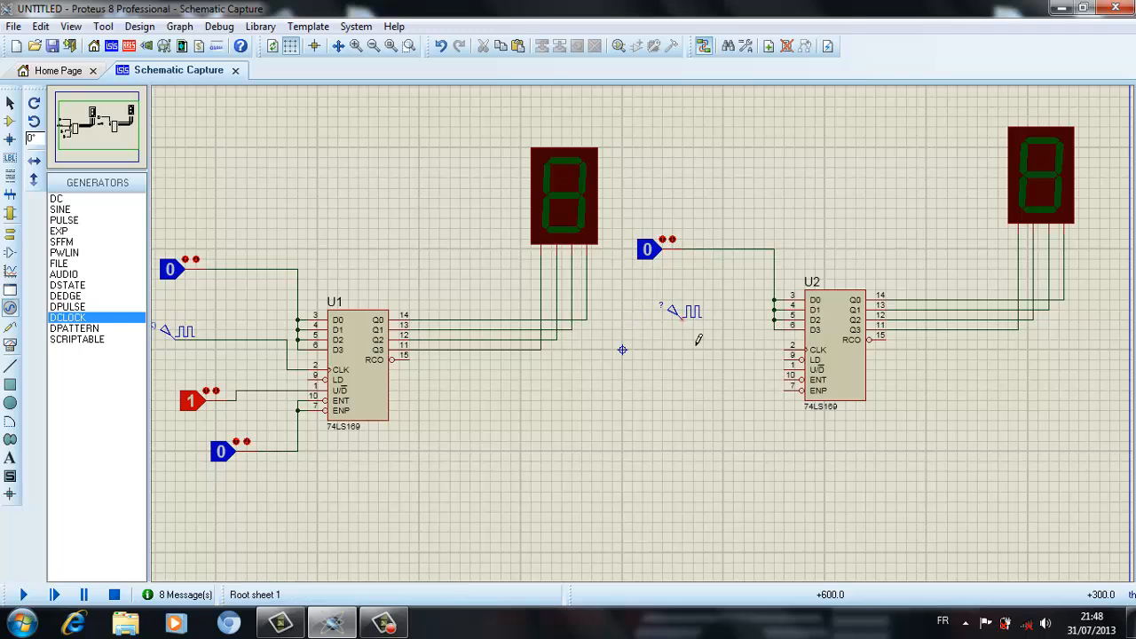
click(681, 318)
click(795, 349)
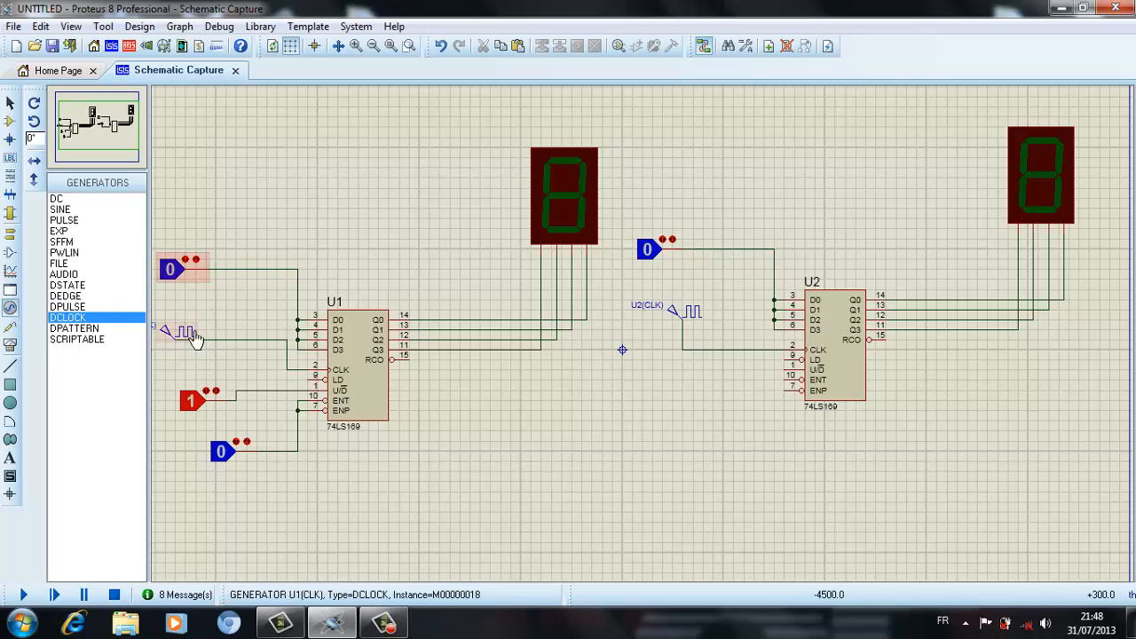
- Place a logic state at U2's lower left, join the ENT and ENP pins, and wire them to that logic state
click(14, 124)
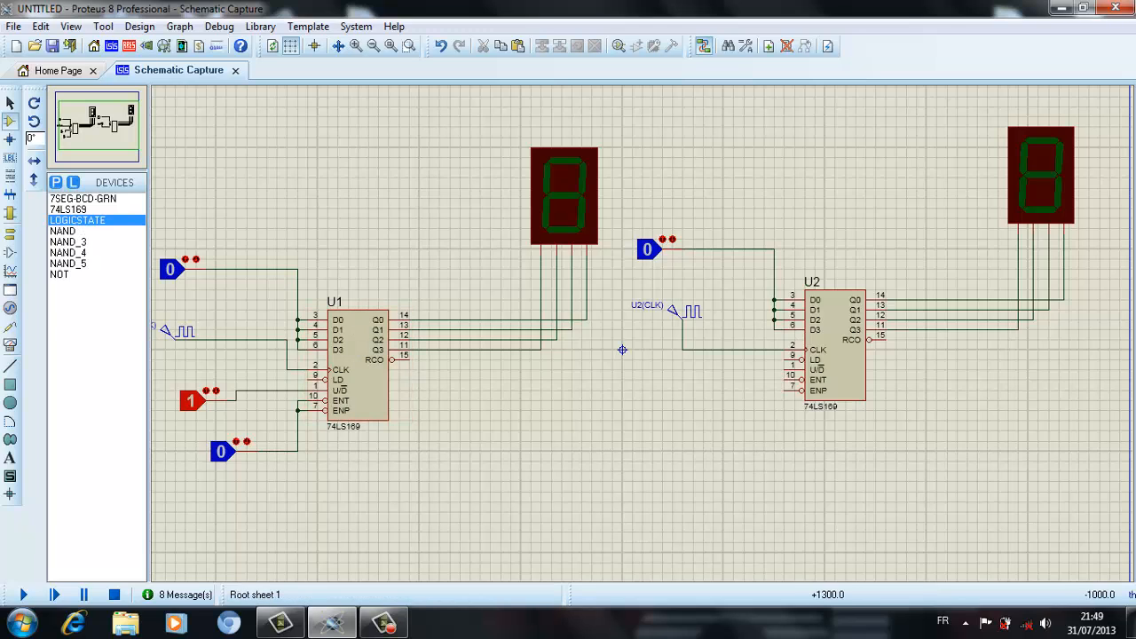
click(741, 432)
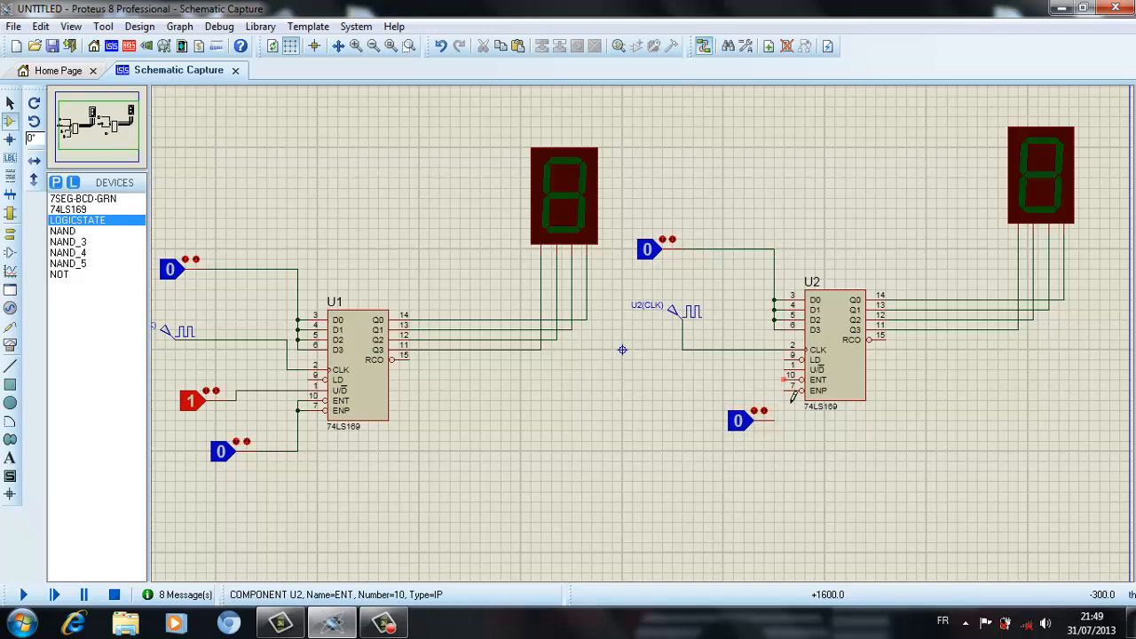
click(792, 397)
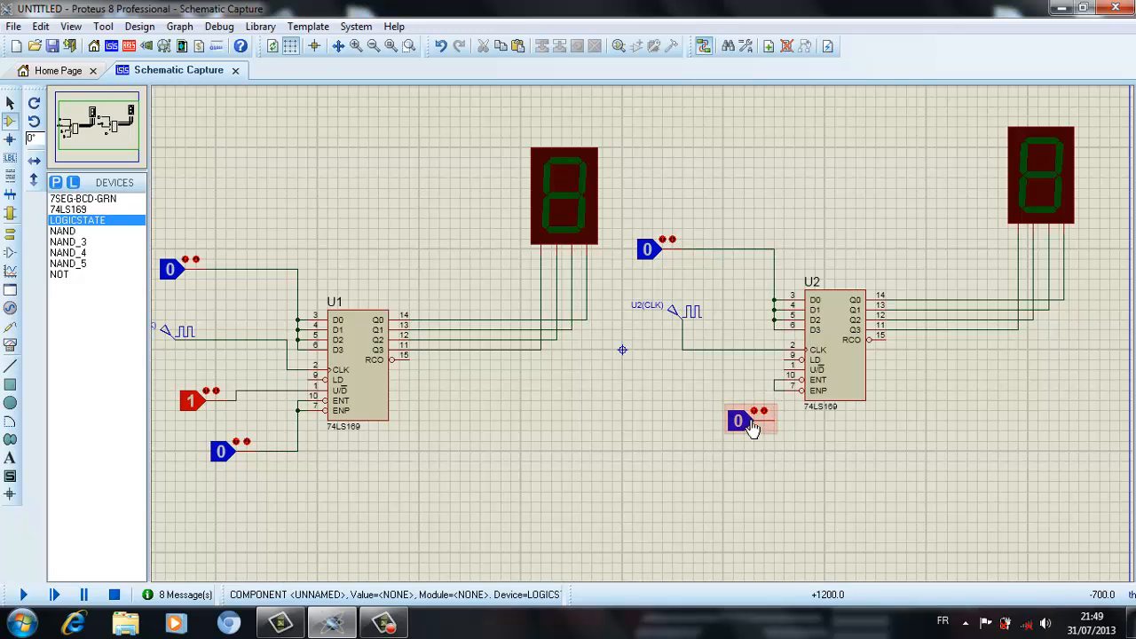
right_click(751, 427)
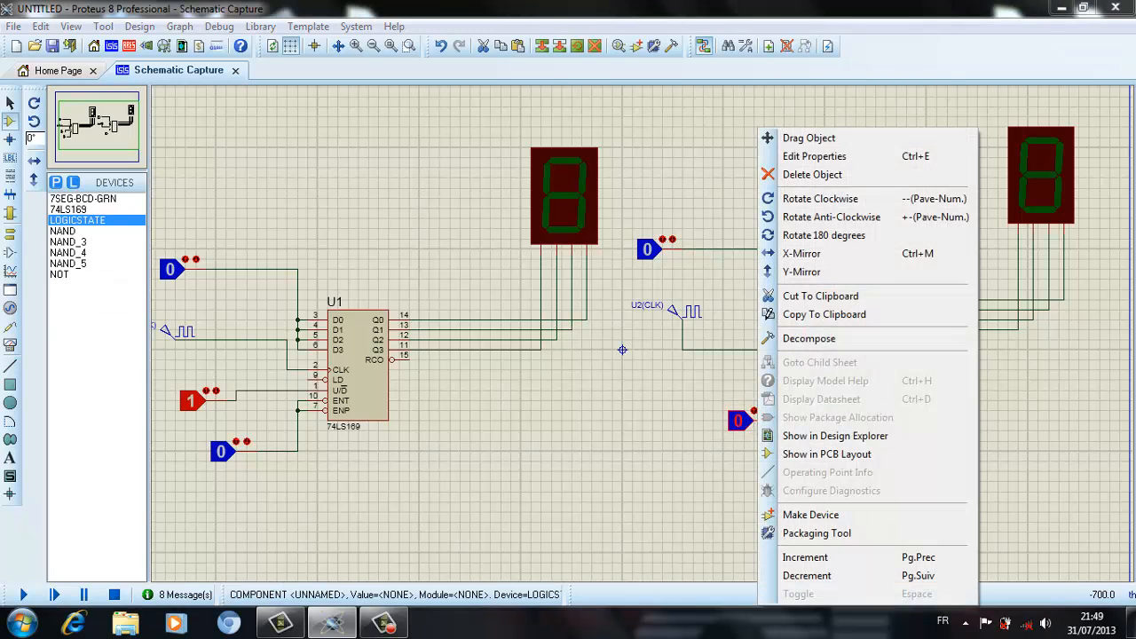
click(792, 140)
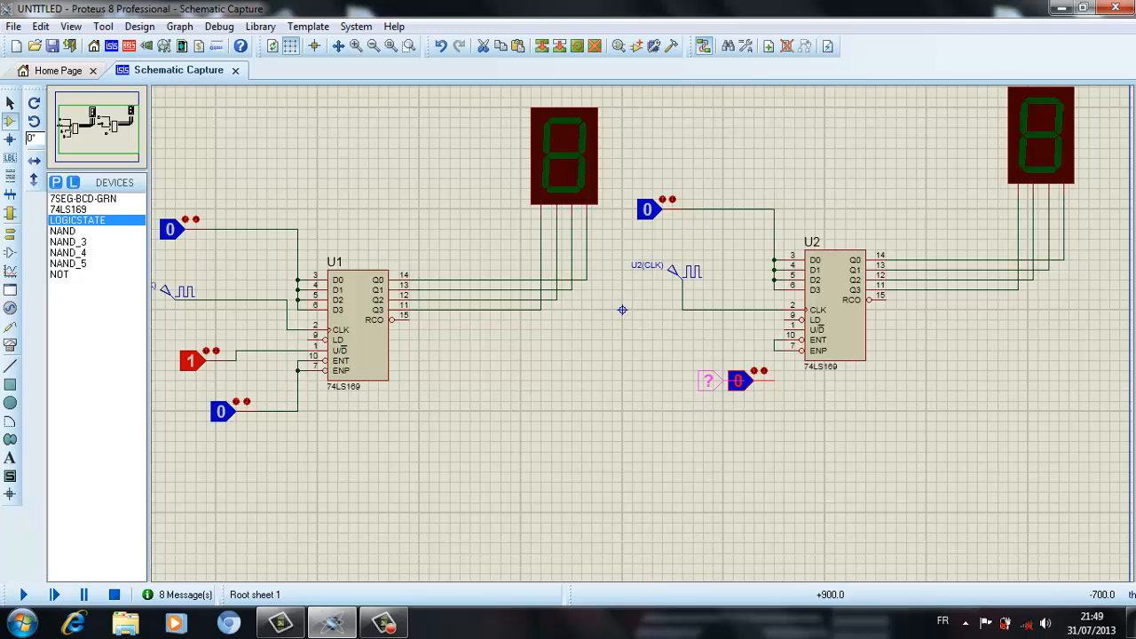
click(712, 381)
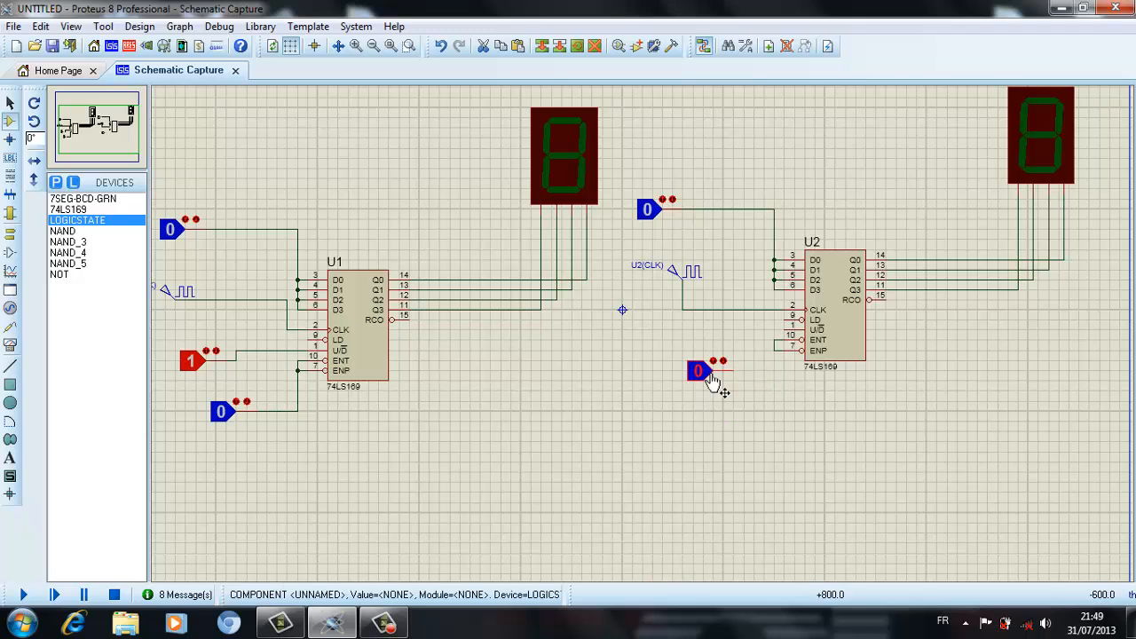
click(787, 364)
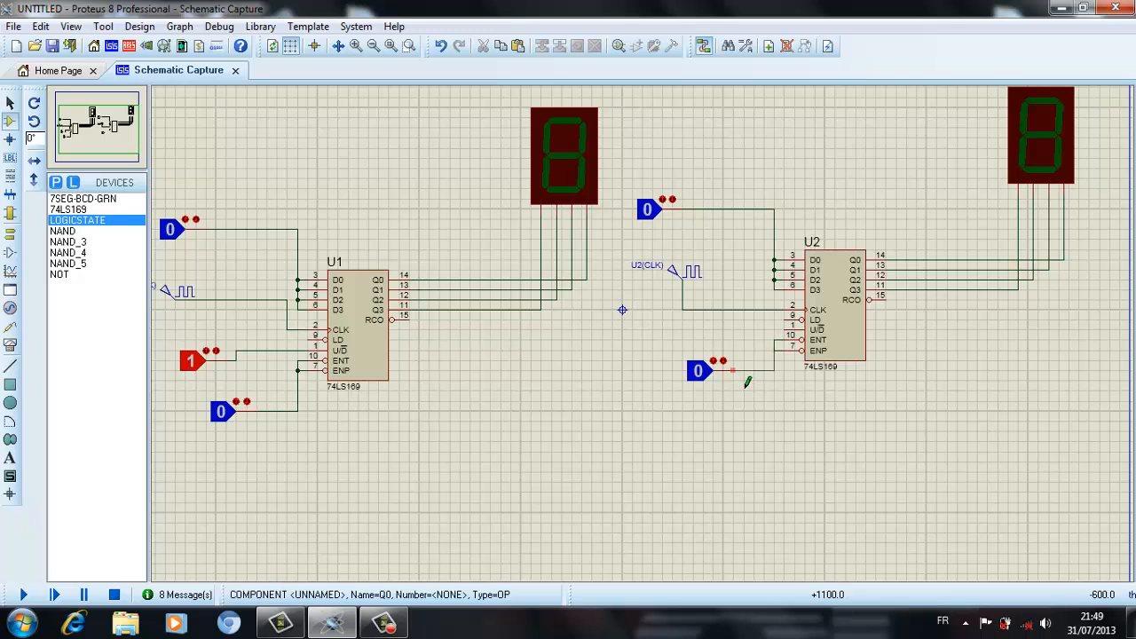
click(747, 380)
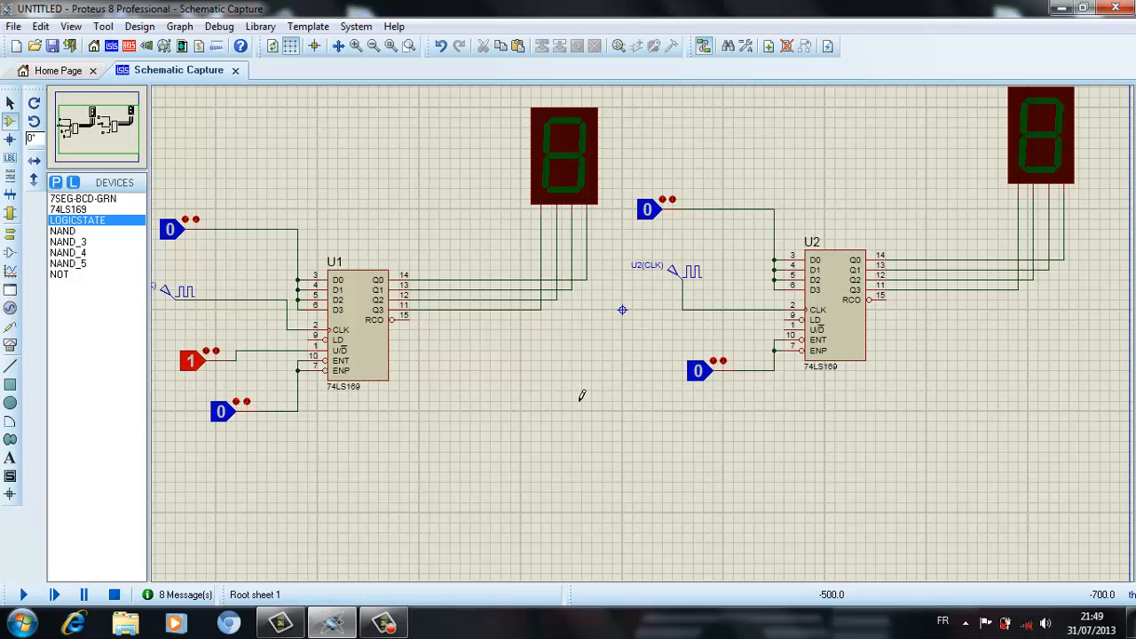
- Place another logic state above the ENT/ENP one, wire it to U2's U/D pin, and set it to 1
click(678, 341)
click(681, 339)
click(726, 341)
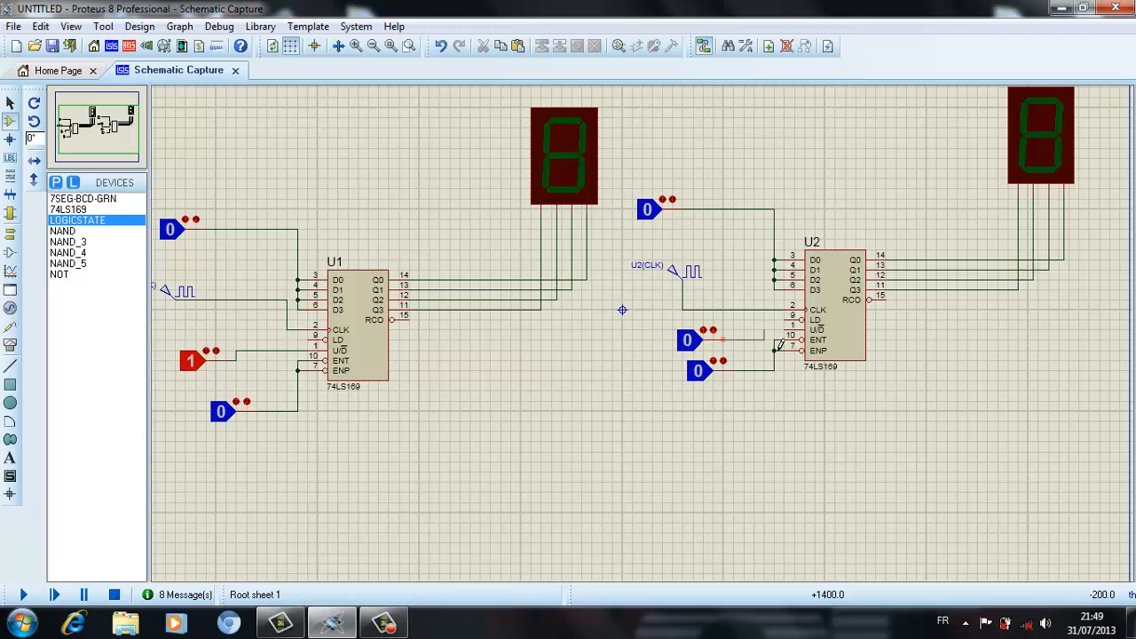
click(803, 329)
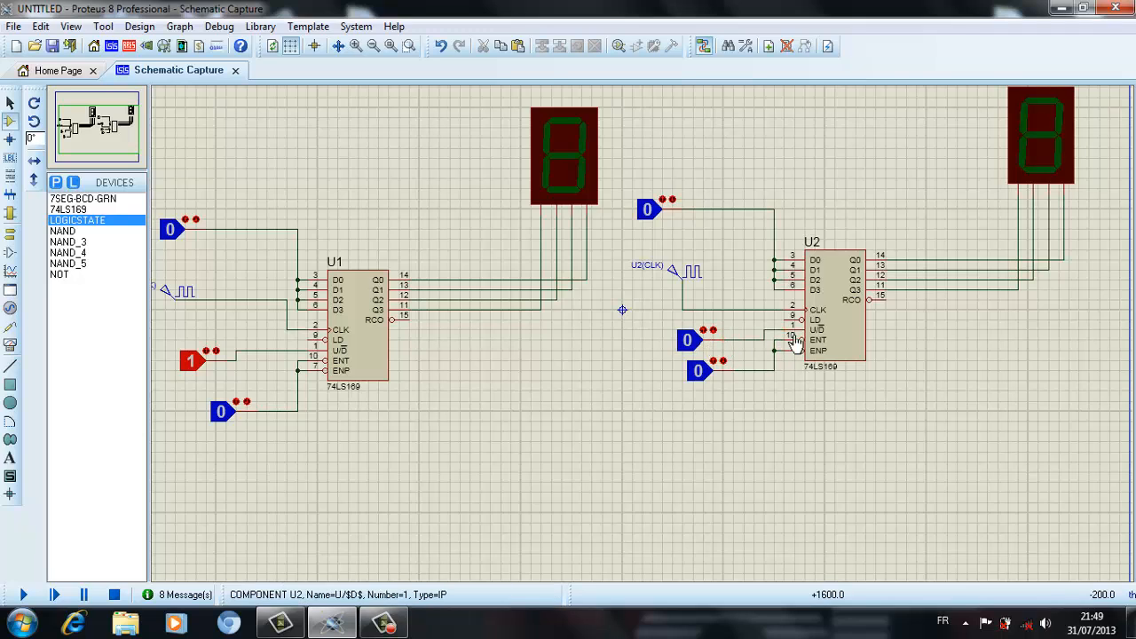
click(712, 342)
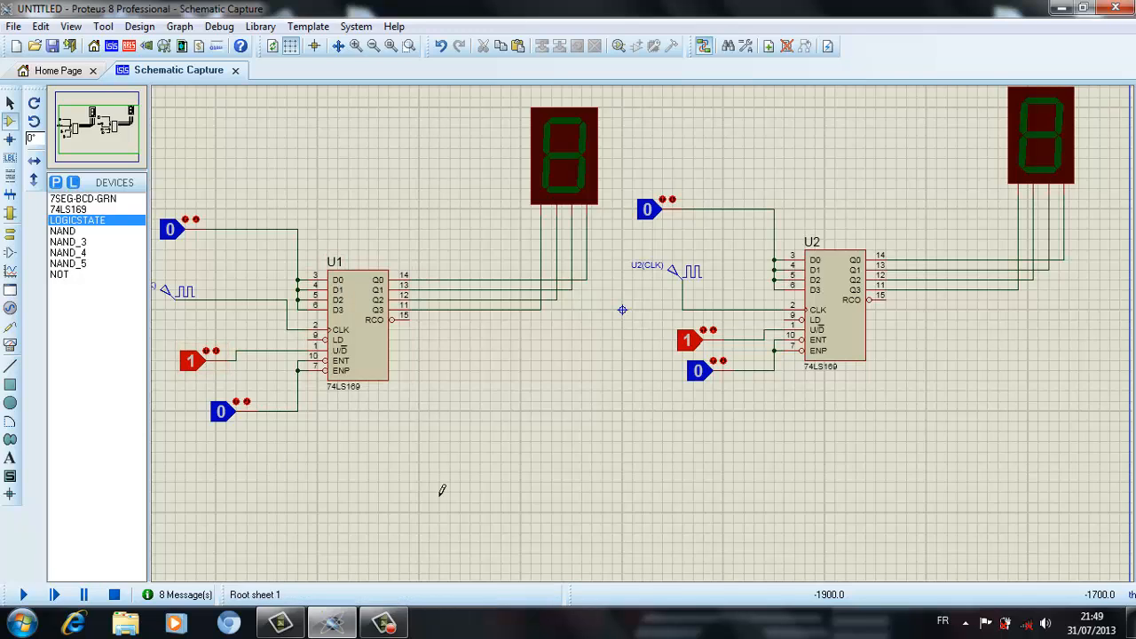
- Simulate both counters briefly, stop the run, and set the frequency of U2's clock generator to 4 Hz
click(20, 596)
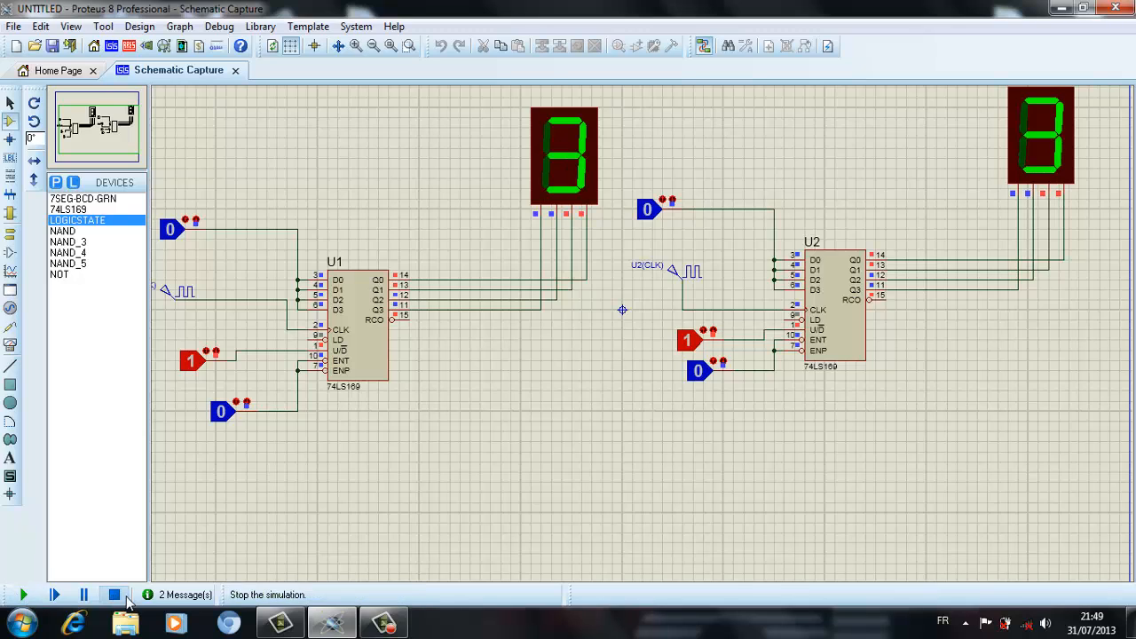
click(114, 594)
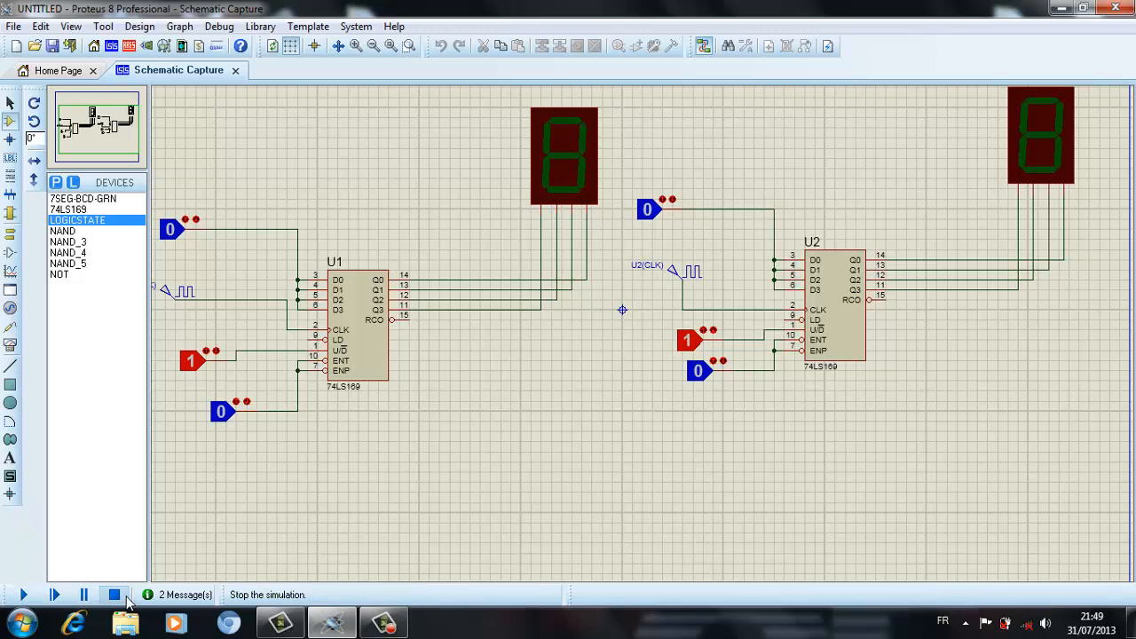
double_click(690, 271)
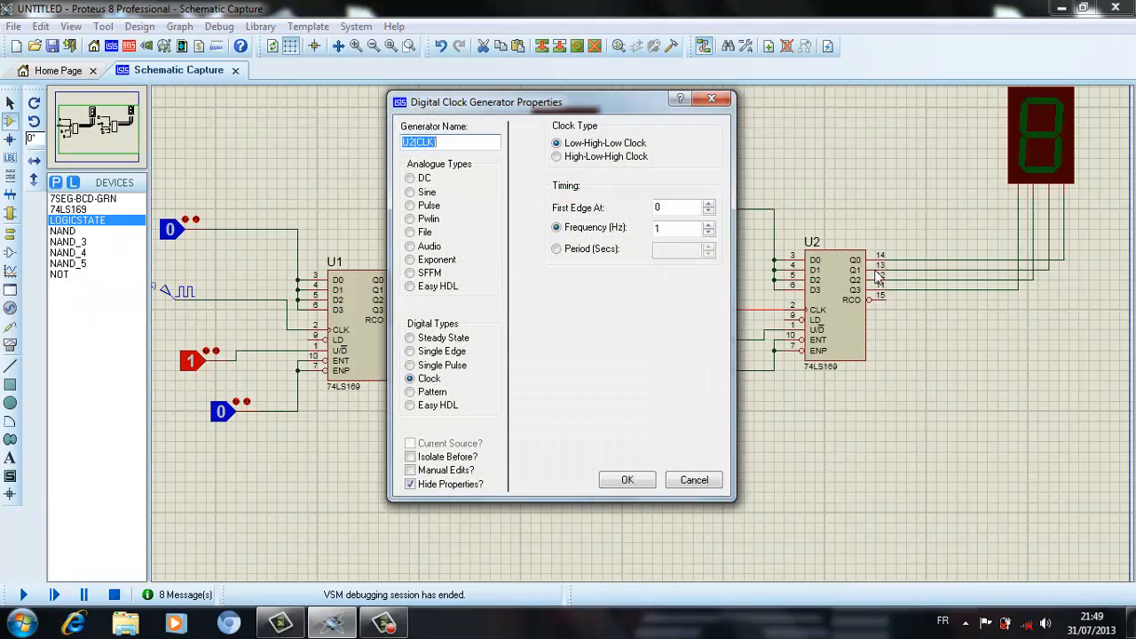
click(708, 226)
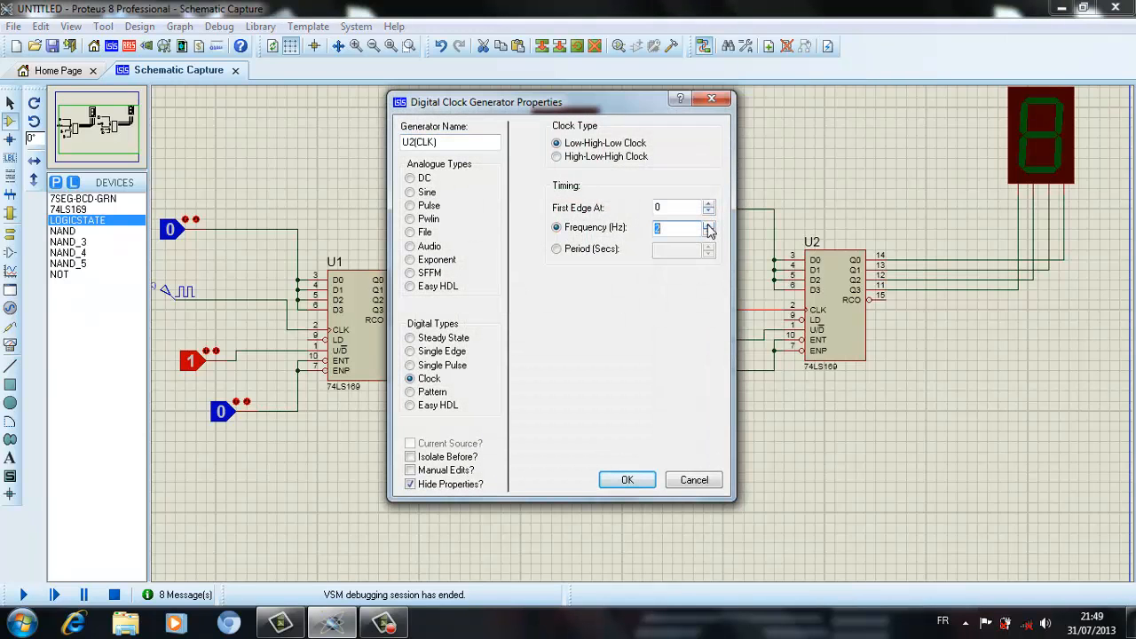
click(709, 227)
click(708, 227)
click(626, 479)
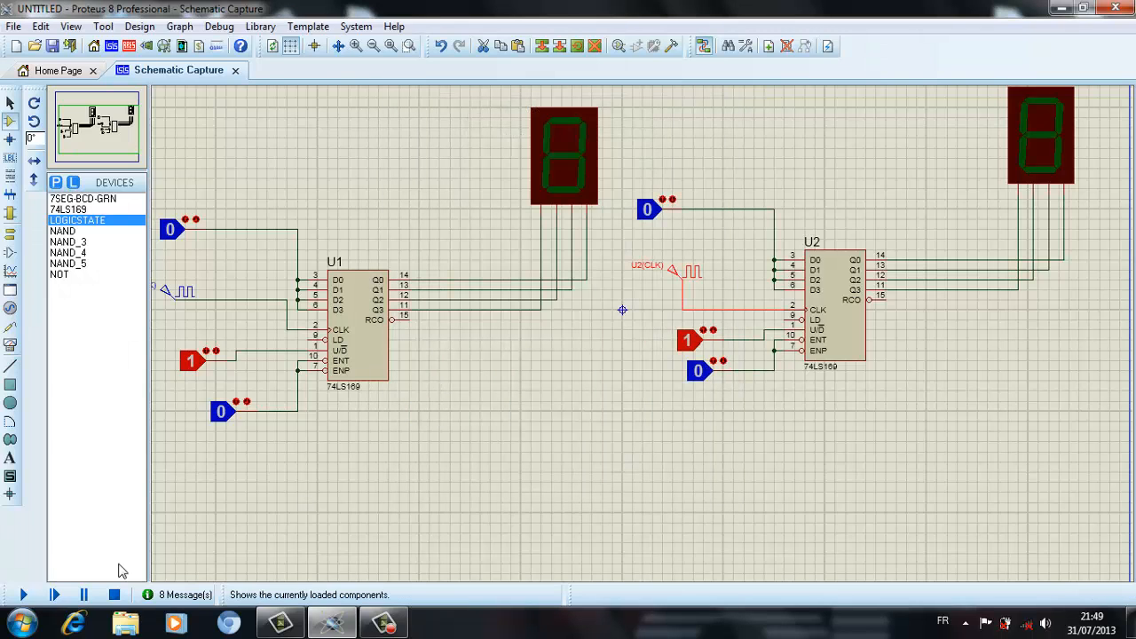
- Run the simulation to compare the counting speed of U1 and U2, and stop it
click(24, 596)
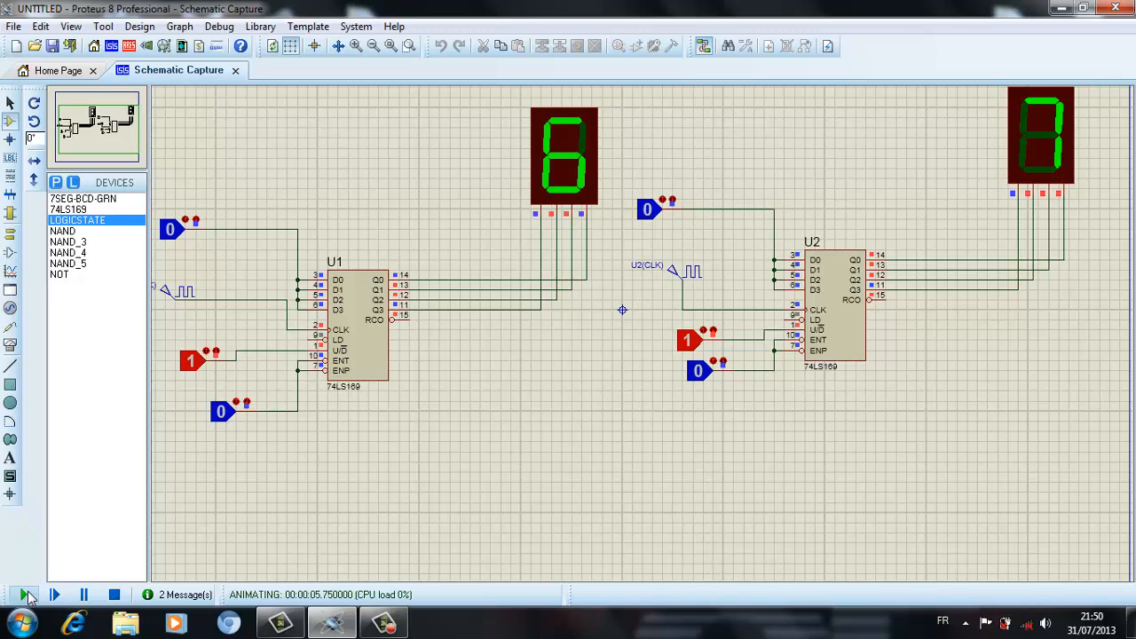
click(115, 596)
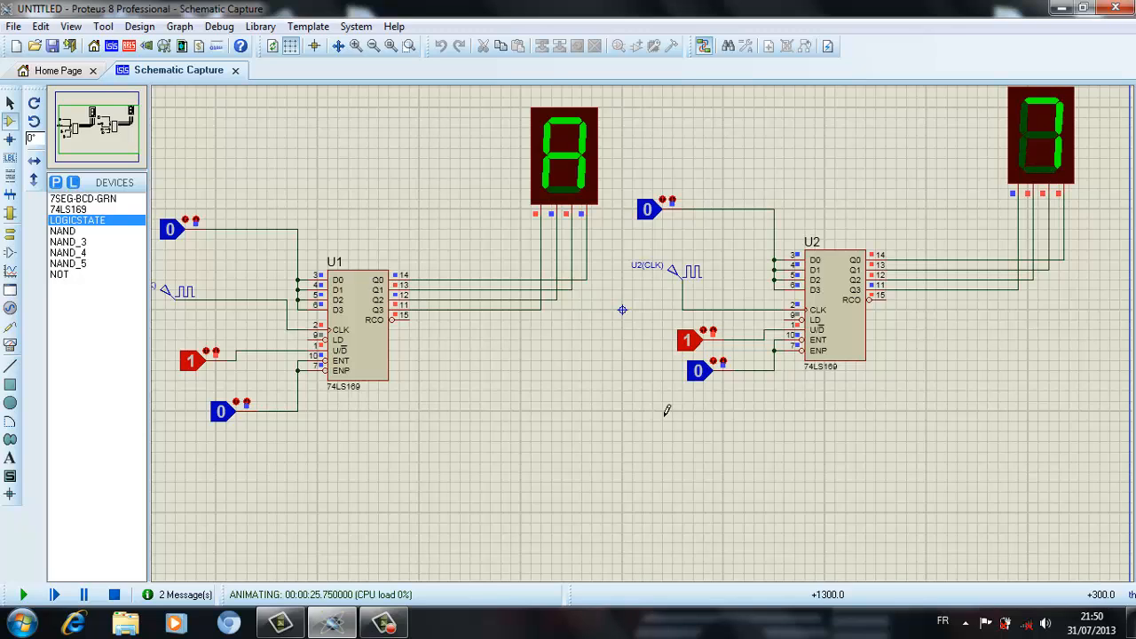
click(114, 595)
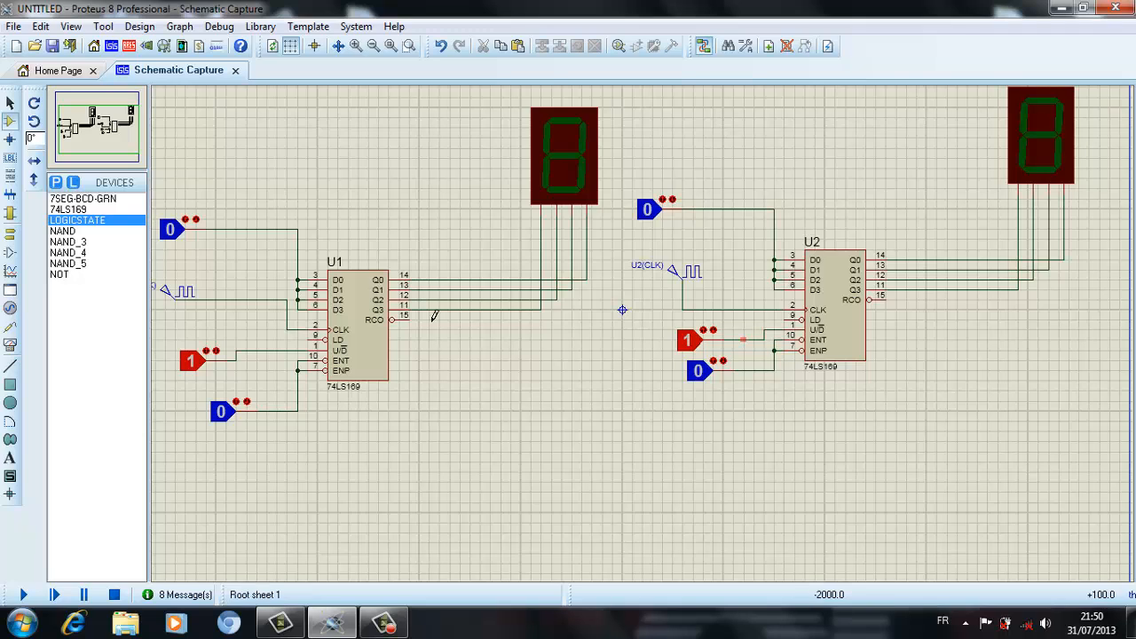
- Place a two-input NAND gate, rotated to -90° so its output faces down, at the lower right of U2
click(71, 253)
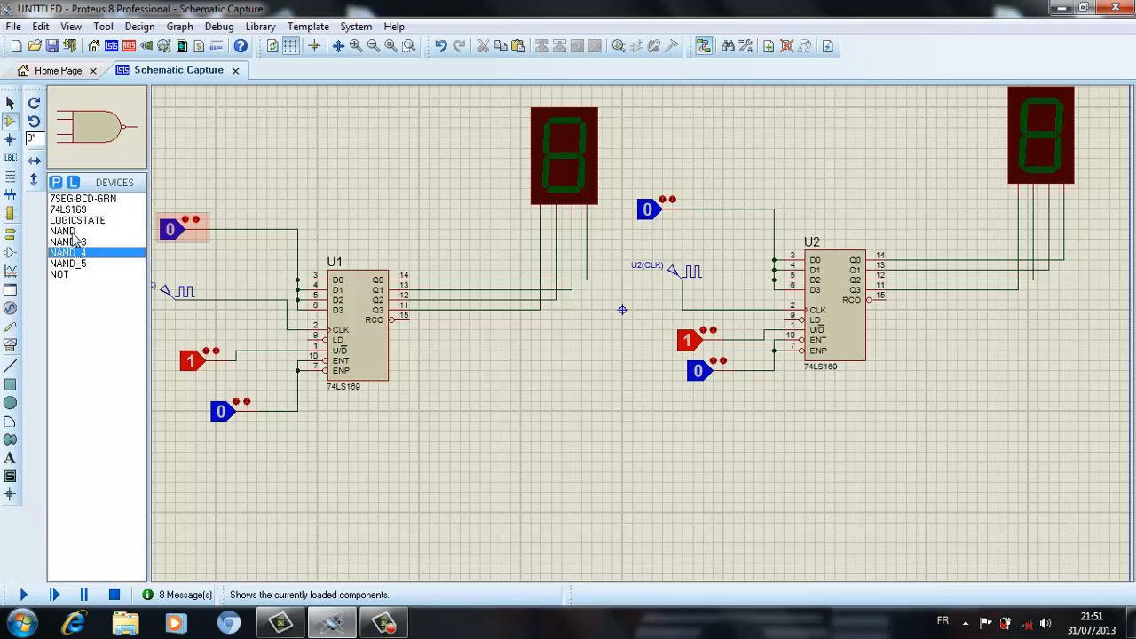
click(71, 231)
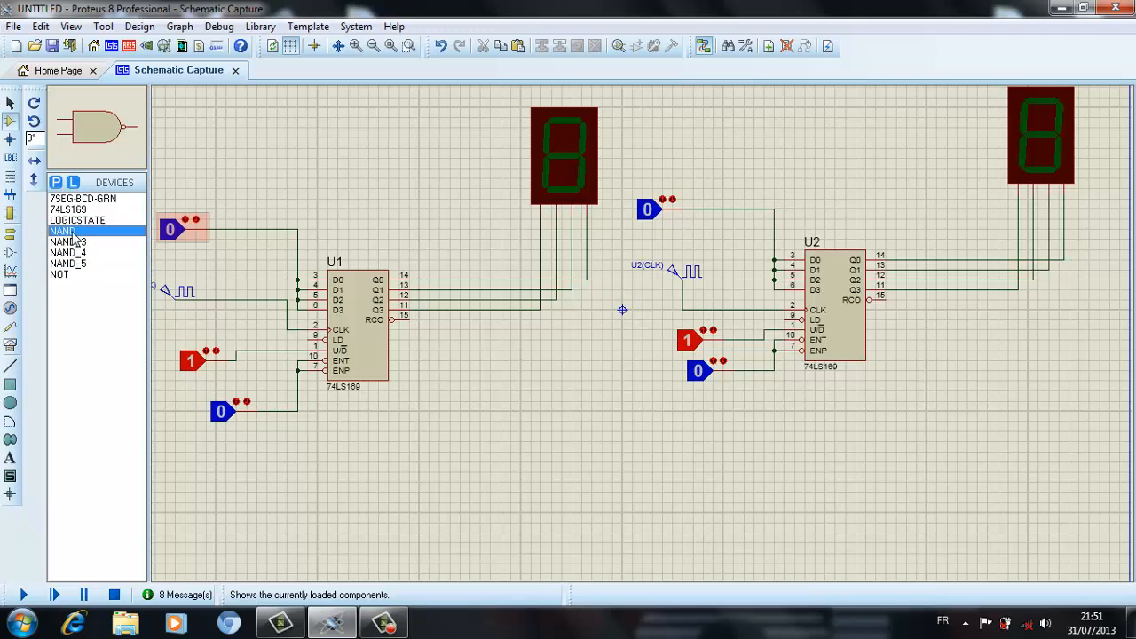
click(36, 118)
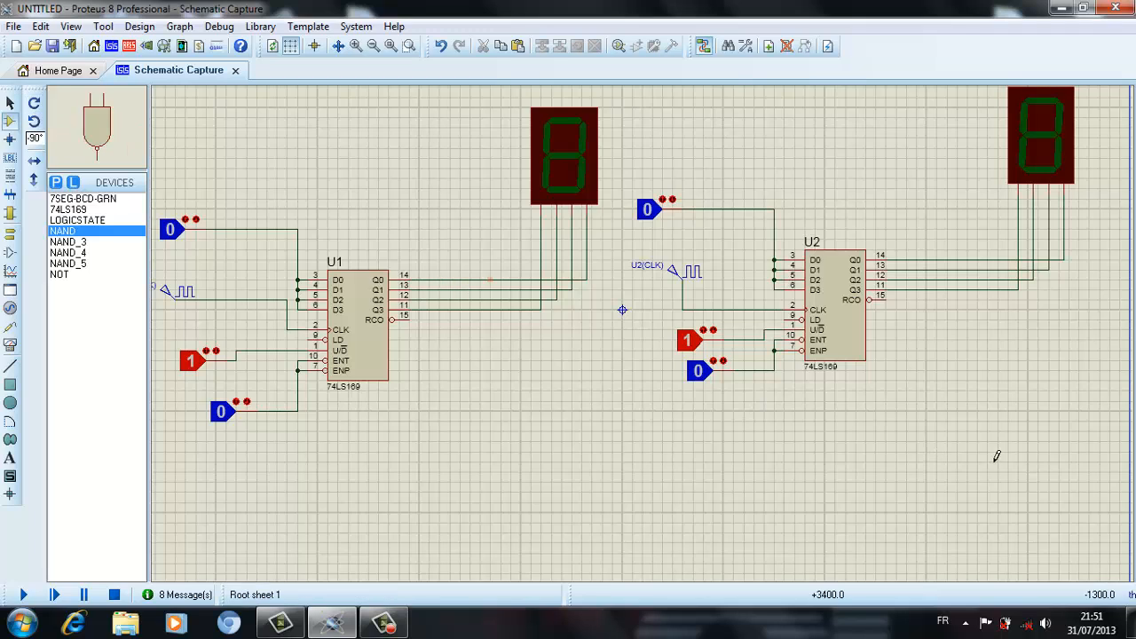
click(993, 435)
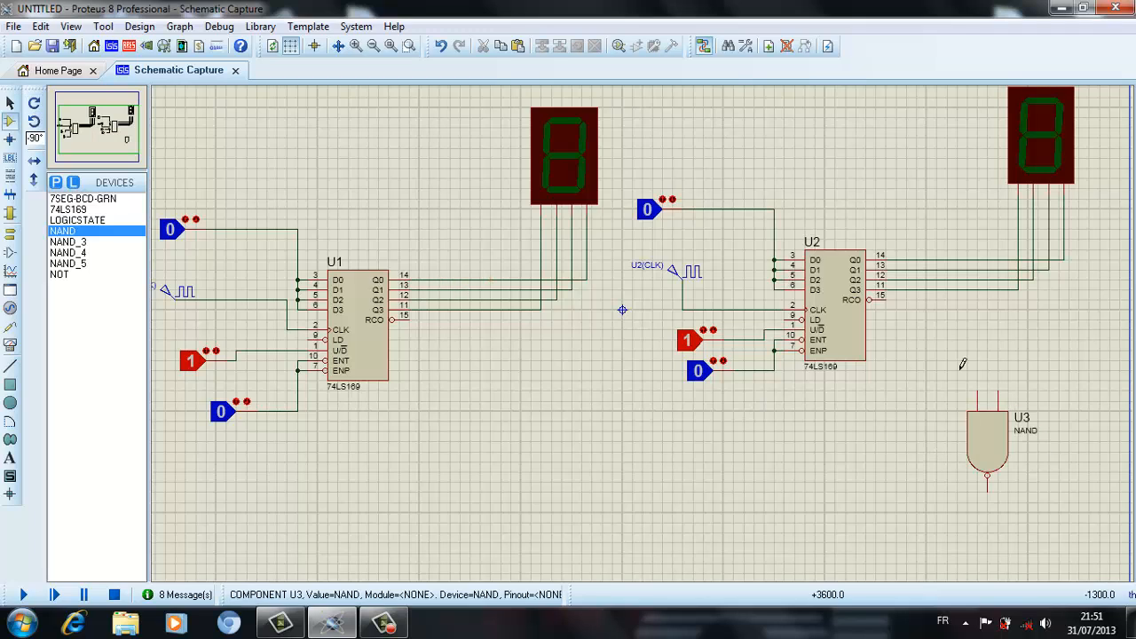
- Wire the NAND gate's inputs to U2's Q3 and Q0 lines and its output to U2's LD pin
click(989, 405)
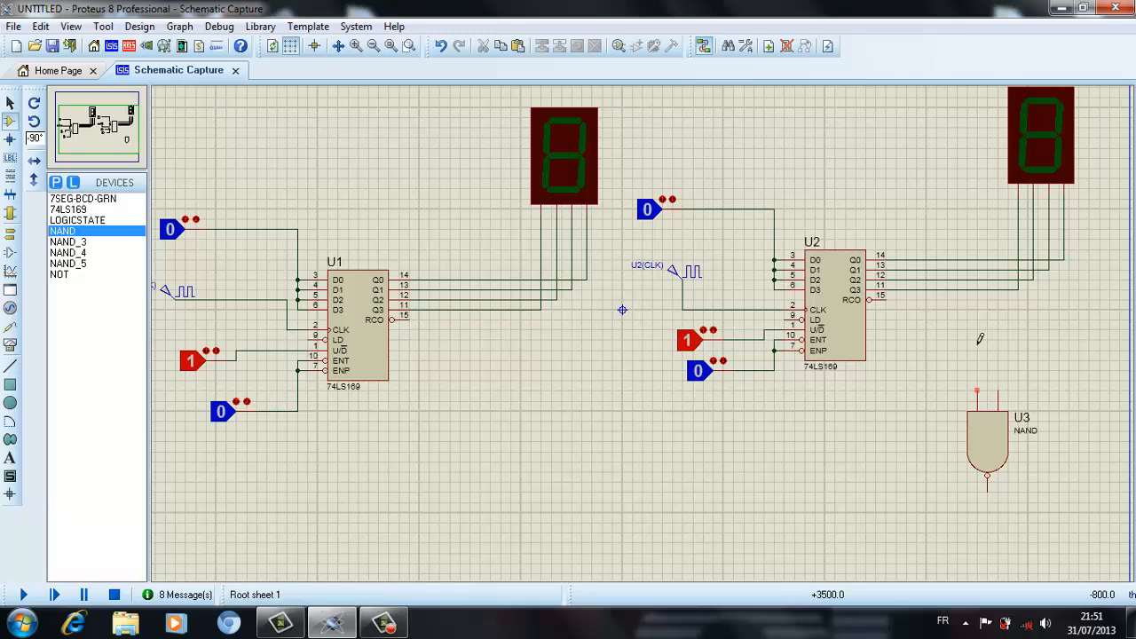
click(956, 290)
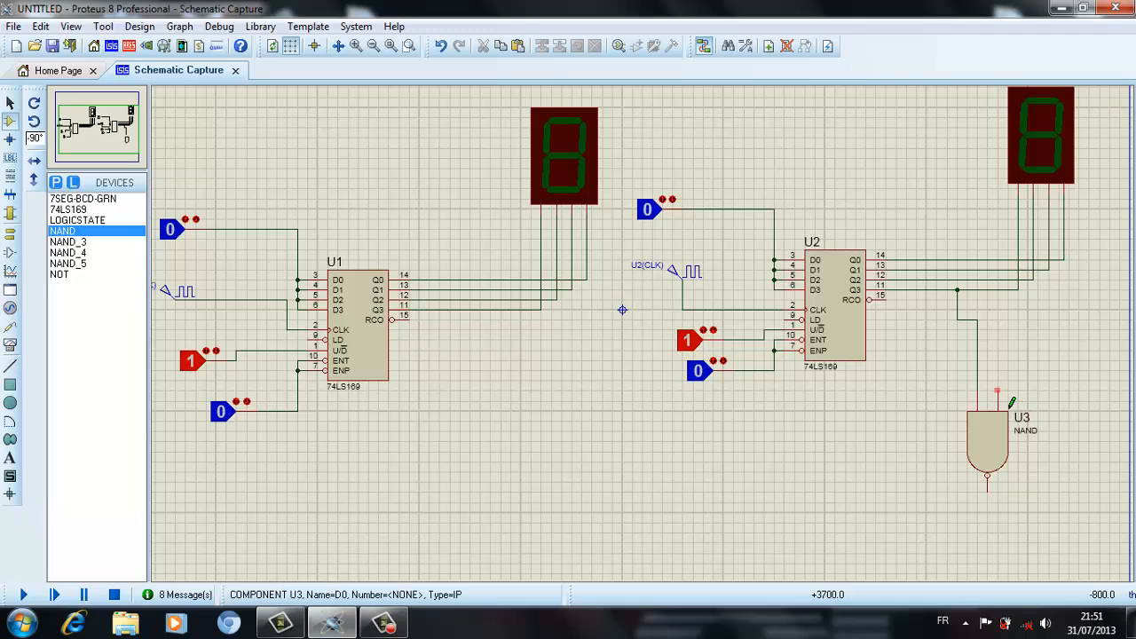
click(997, 391)
click(1063, 260)
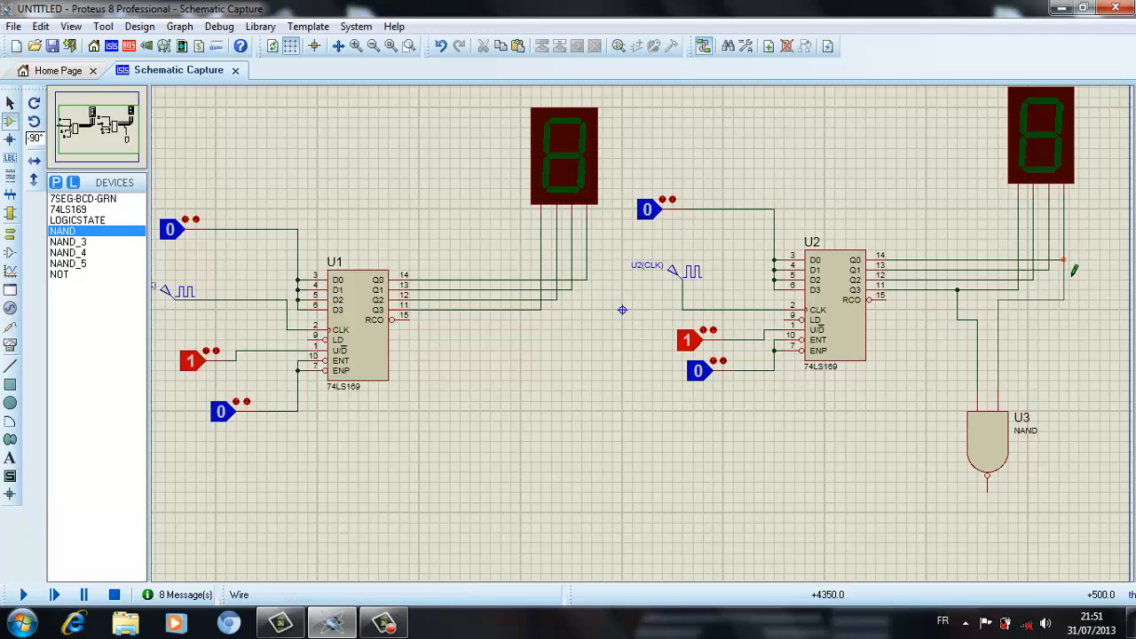
click(992, 504)
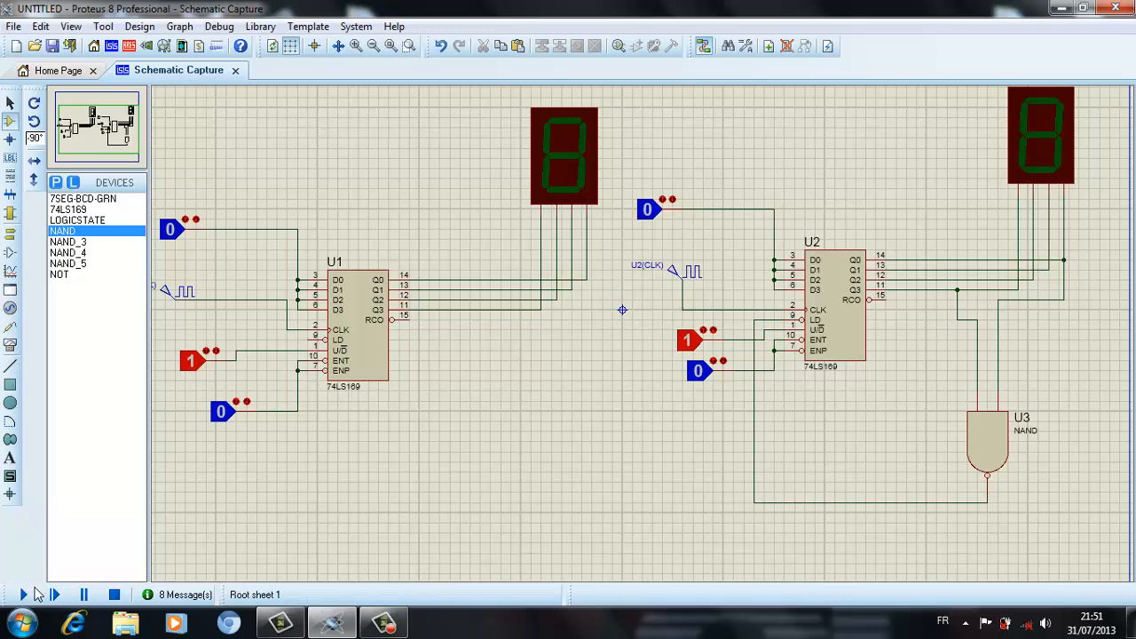
- Run the simulation twice to compare U1's free count with U2's NAND-reloaded count on both displays, and stop it
click(24, 596)
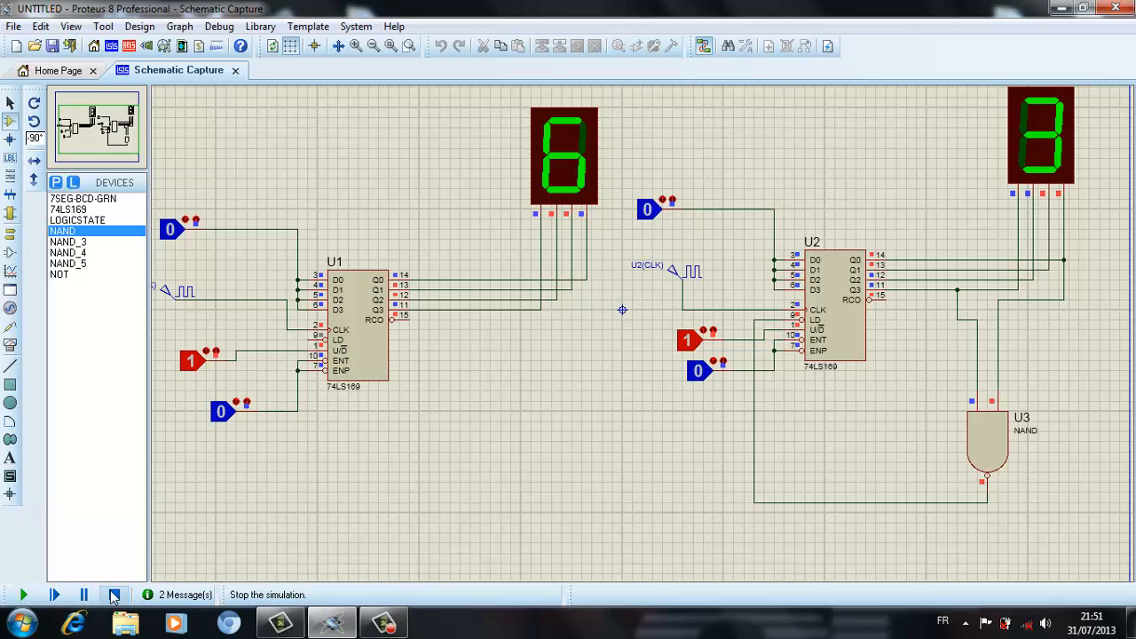
click(113, 595)
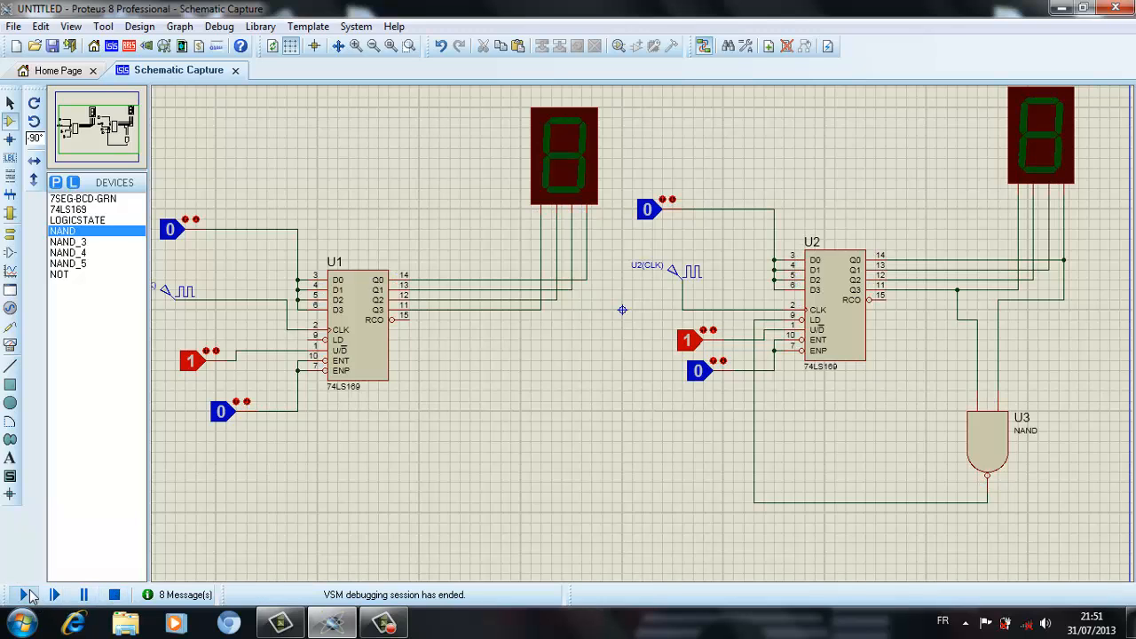
click(25, 596)
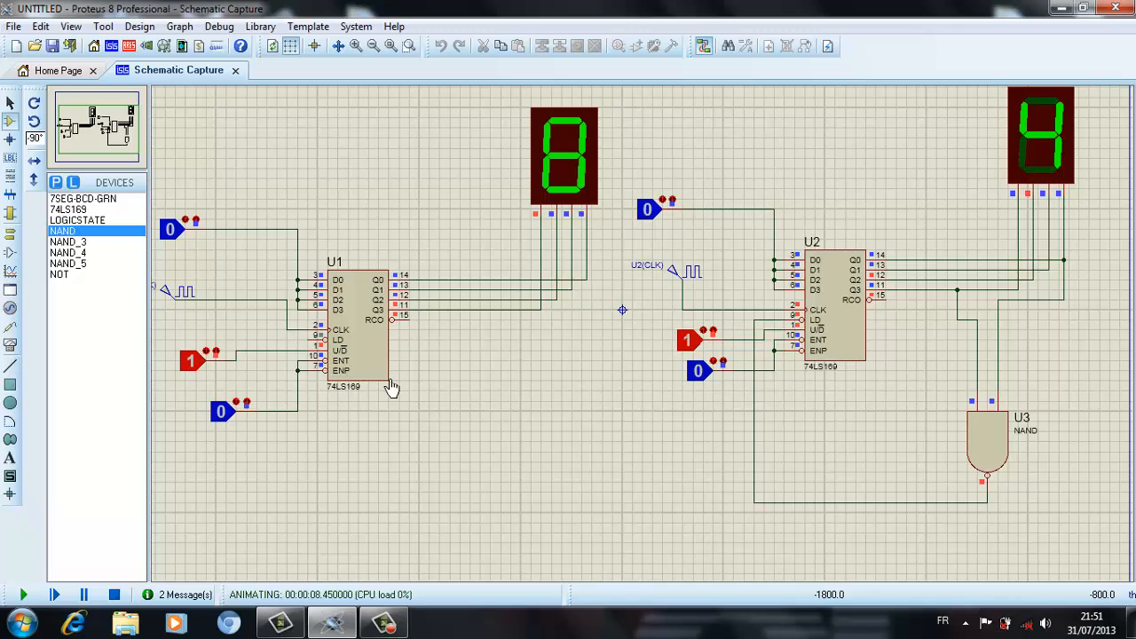
click(355, 48)
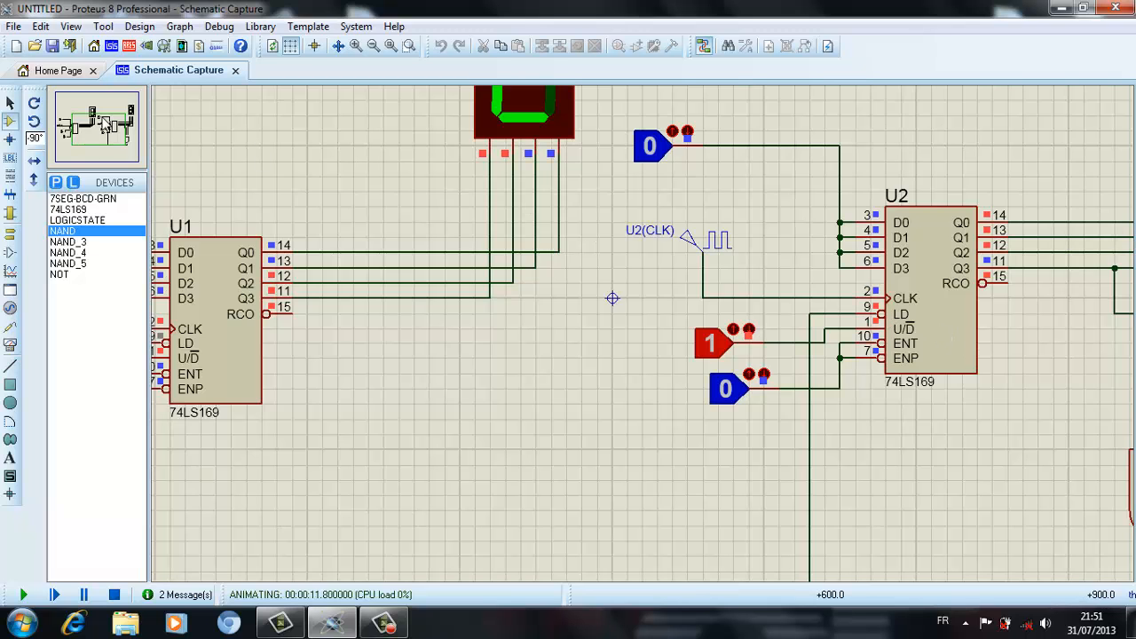
click(107, 132)
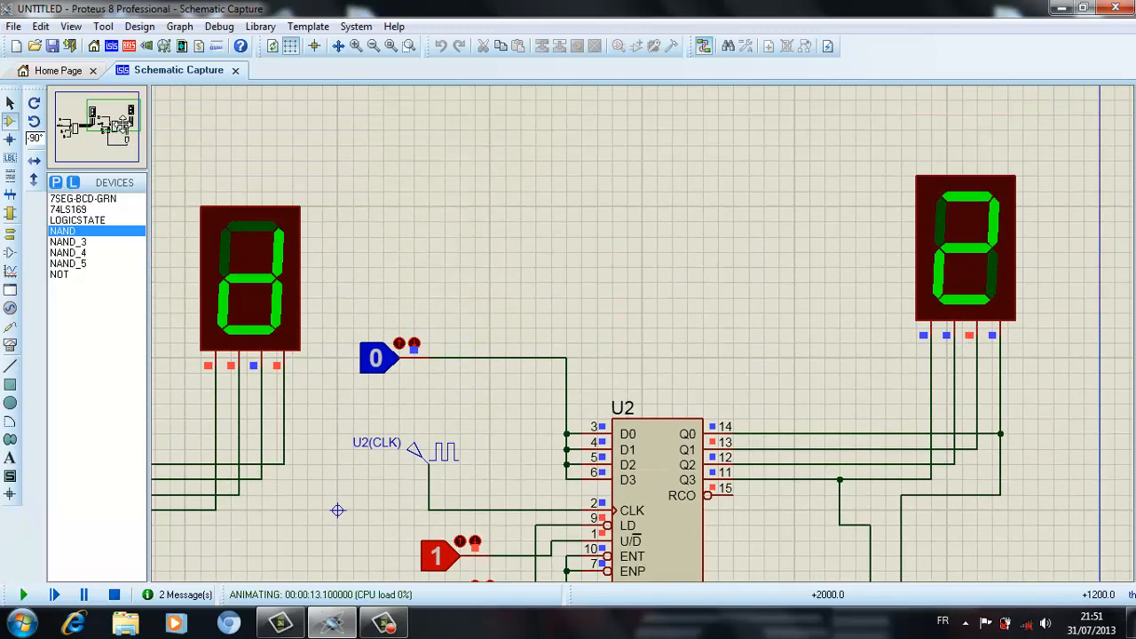
click(114, 118)
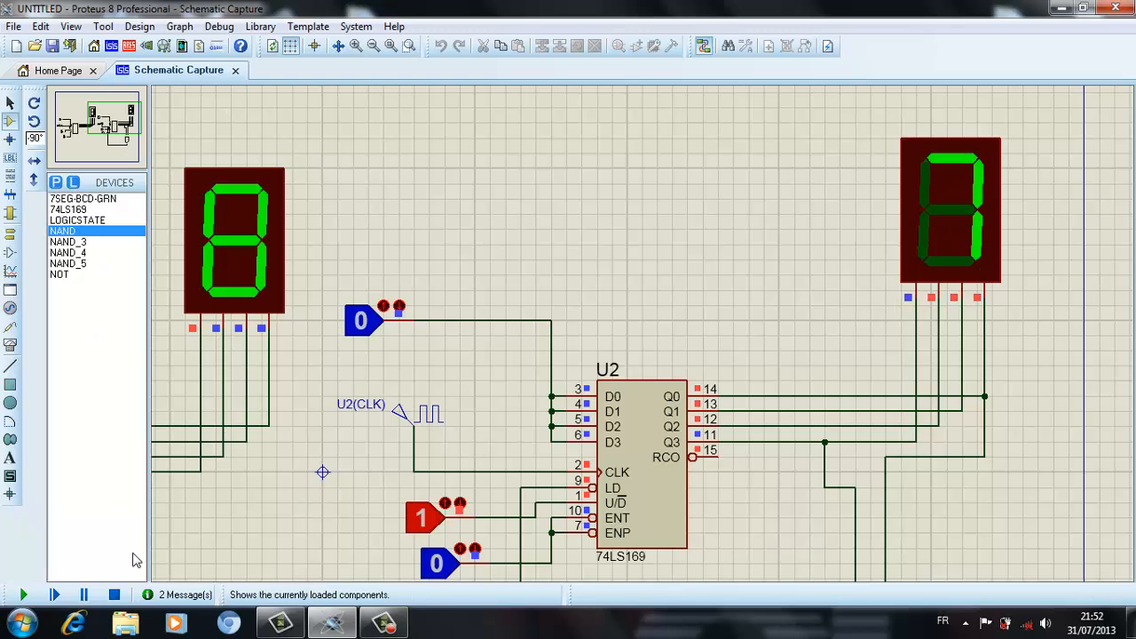
click(113, 594)
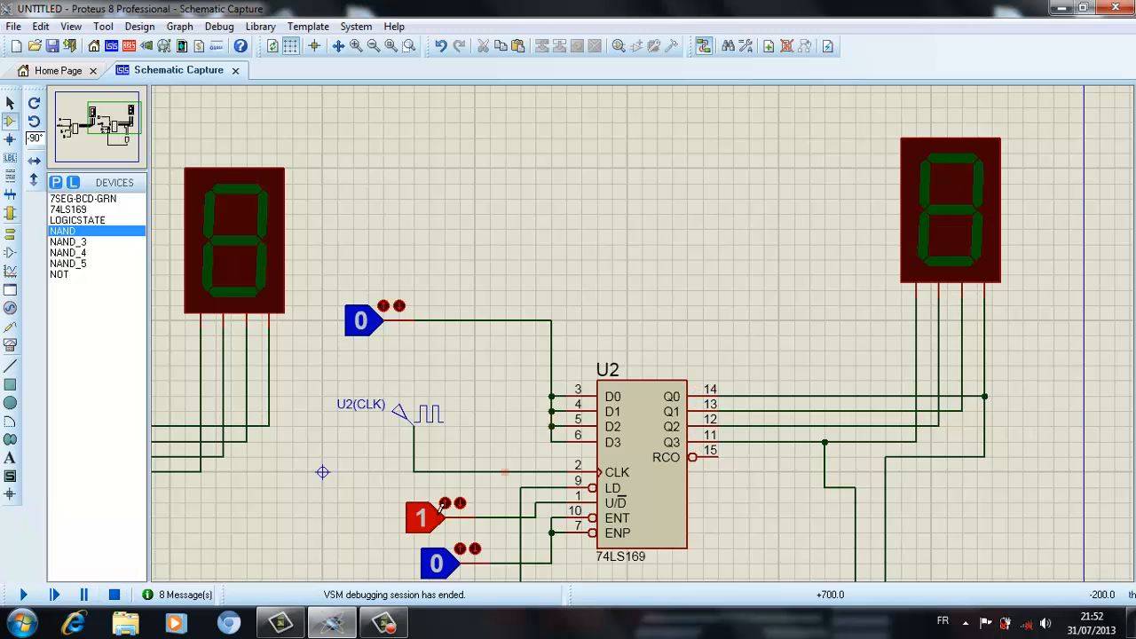
- Set the frequency of U2's clock generator to 2 Hz, simulate both counters and stop the run
double_click(435, 419)
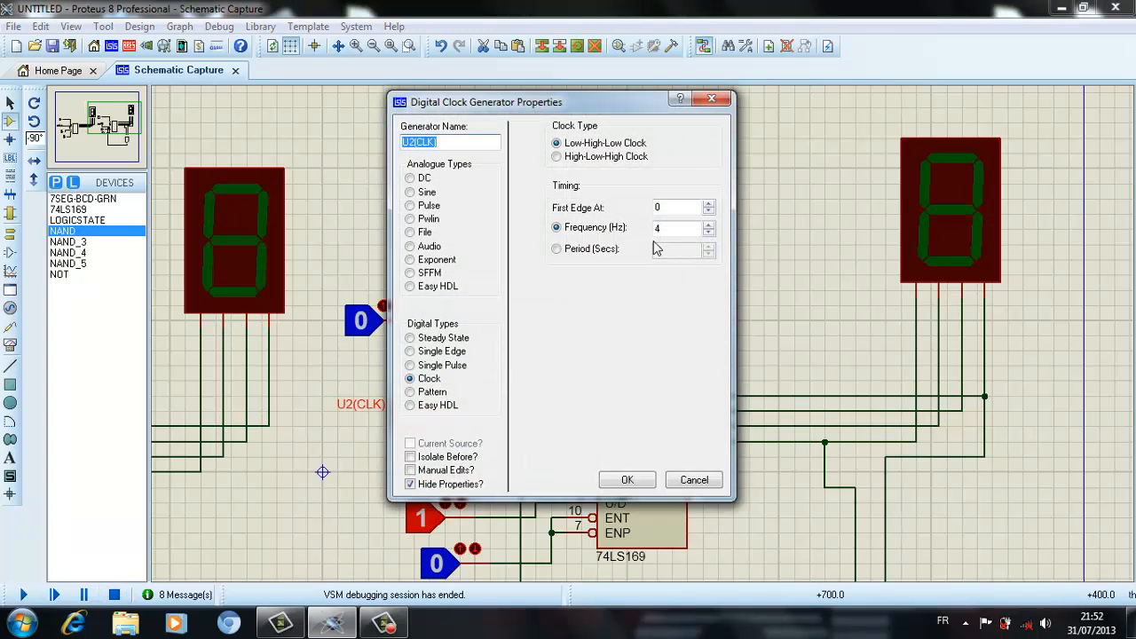
click(708, 231)
click(708, 231)
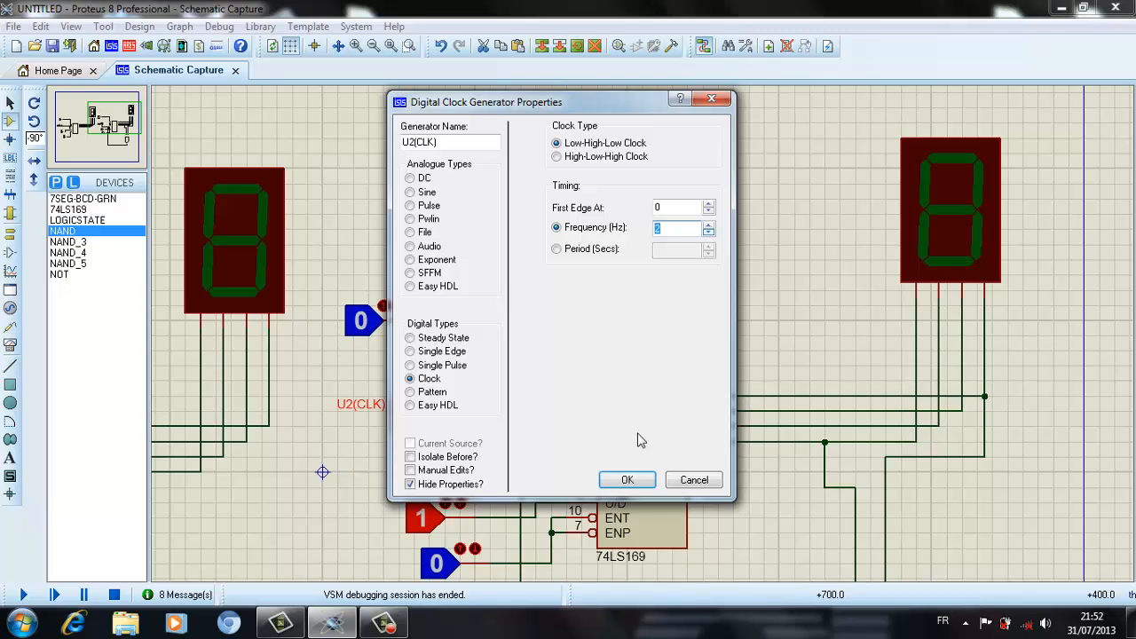
click(628, 479)
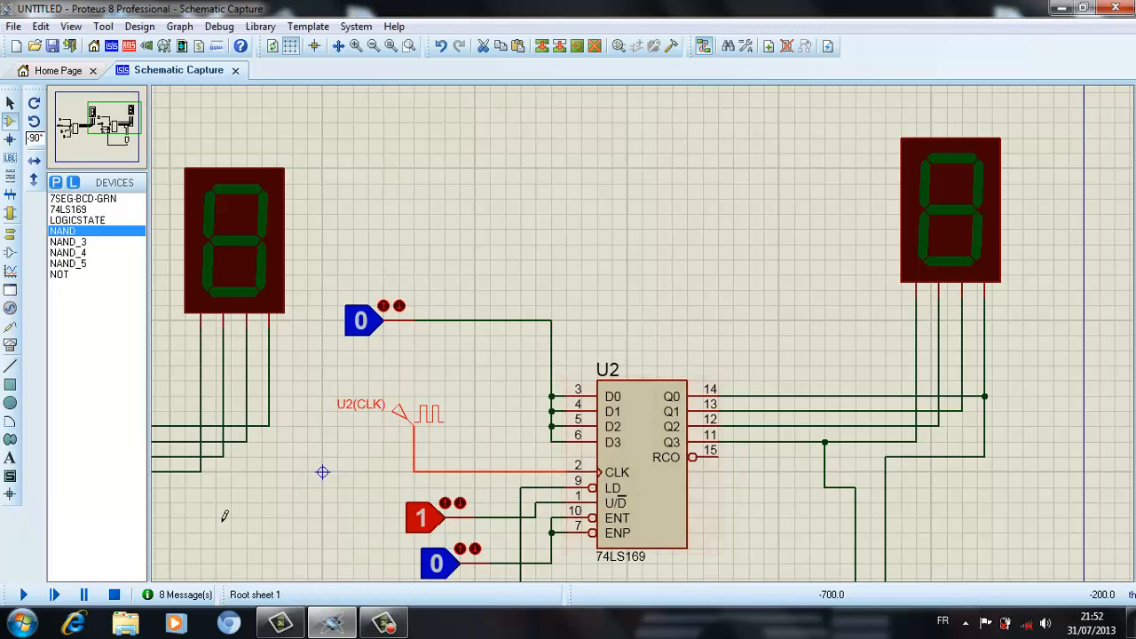
click(22, 595)
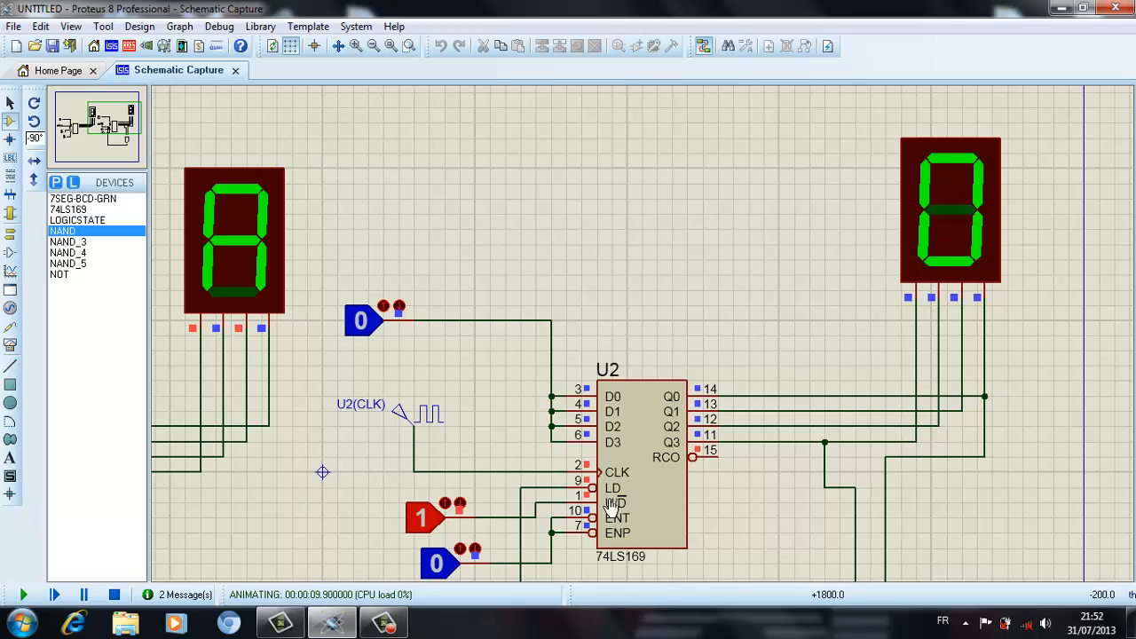
click(113, 594)
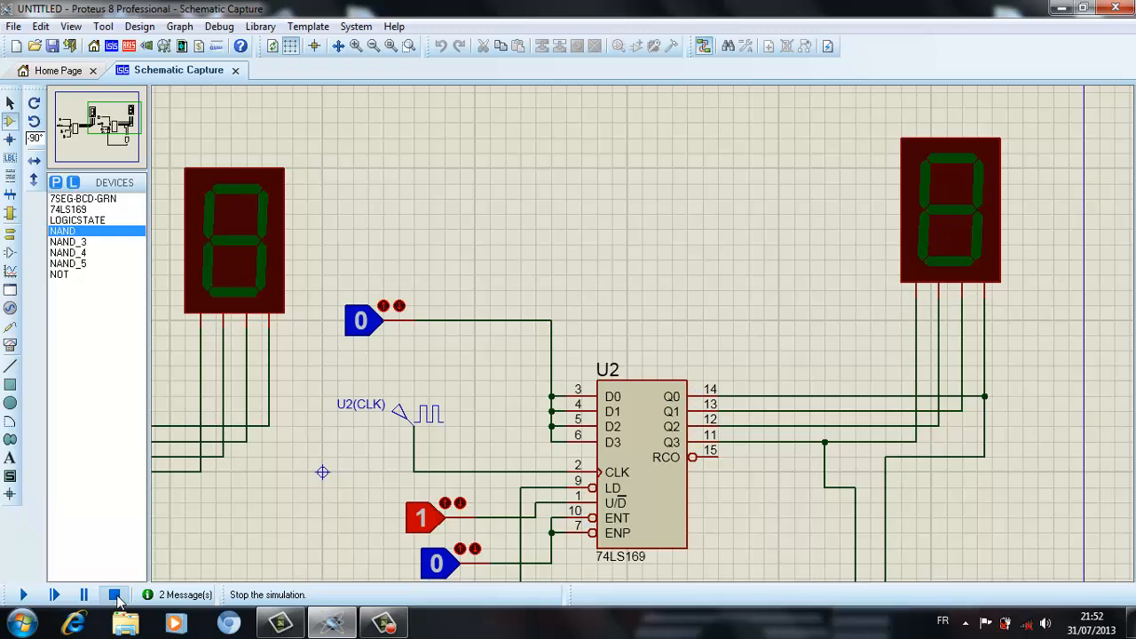
- Delete the logic state feeding U1's ENT and ENP pins and wire those pins to the output line of NAND gate U3
click(374, 47)
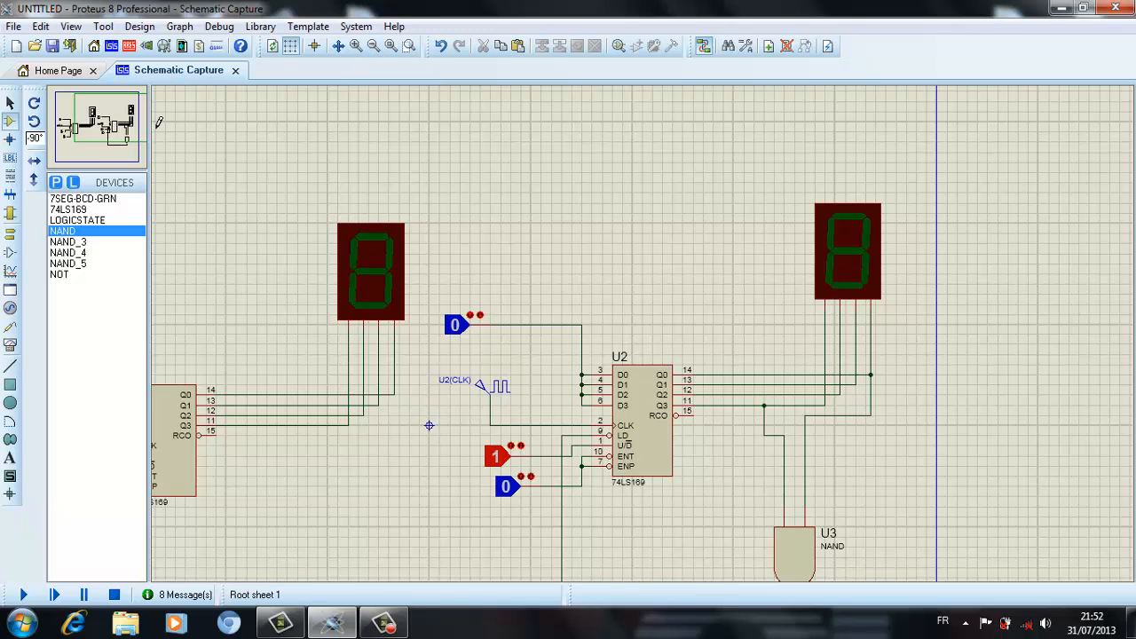
mouse_move(429, 426)
mouse_down()
mouse_move(430, 390)
mouse_move(590, 372)
mouse_move(592, 333)
mouse_up()
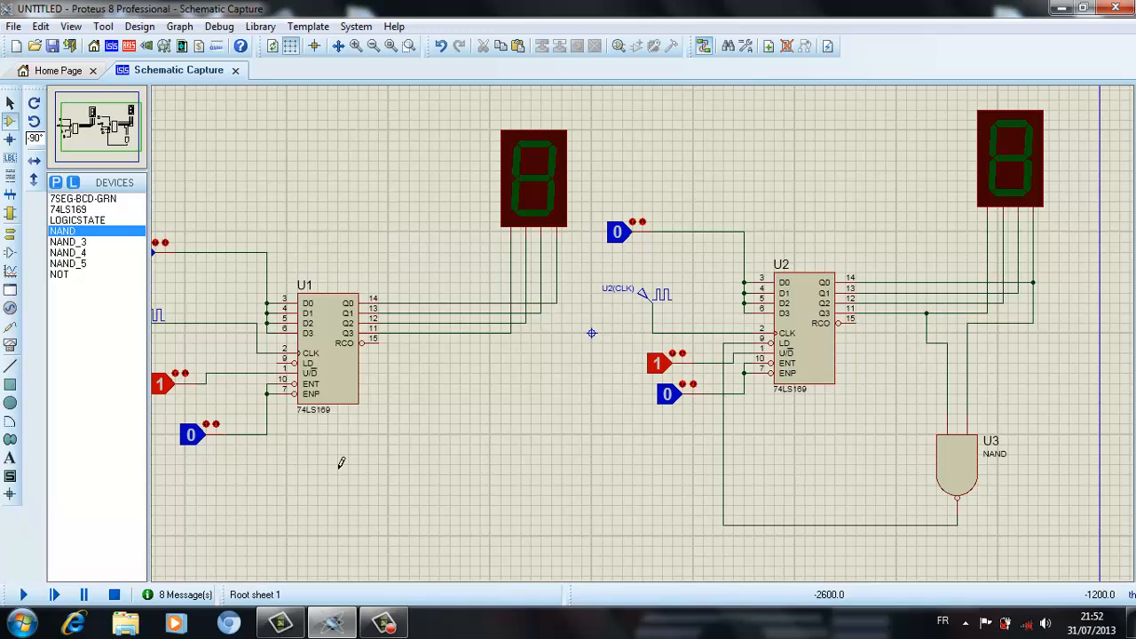
right_click(208, 441)
click(271, 175)
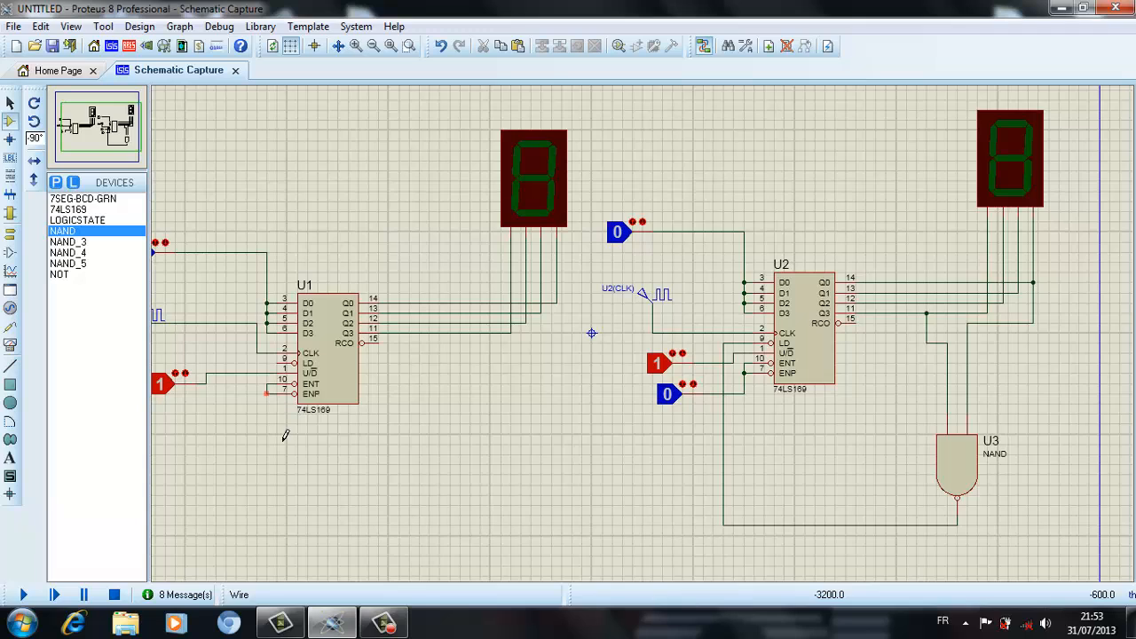
click(722, 528)
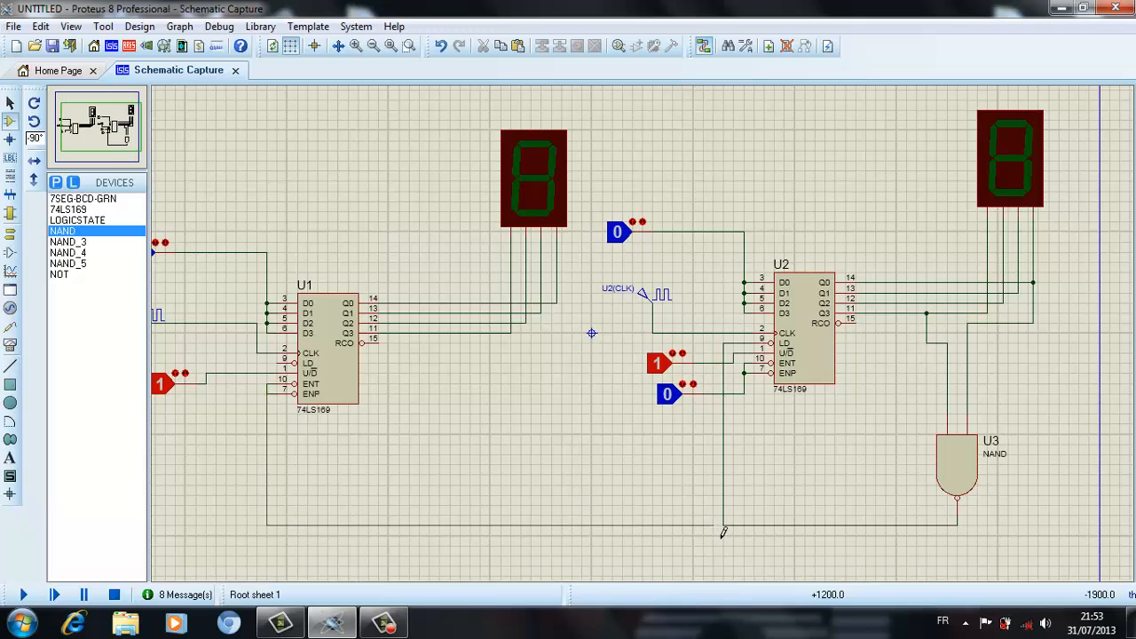
click(726, 530)
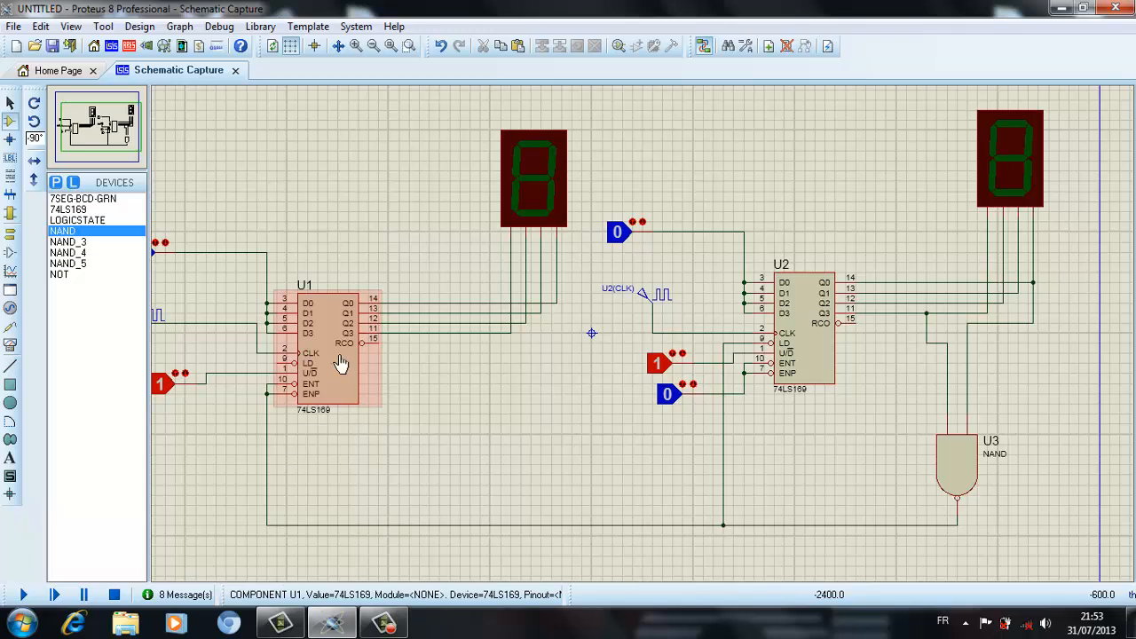
- Simulate the circuit to observe how U3's output drives U1's count, and stop the run
drag(105, 128, 105, 132)
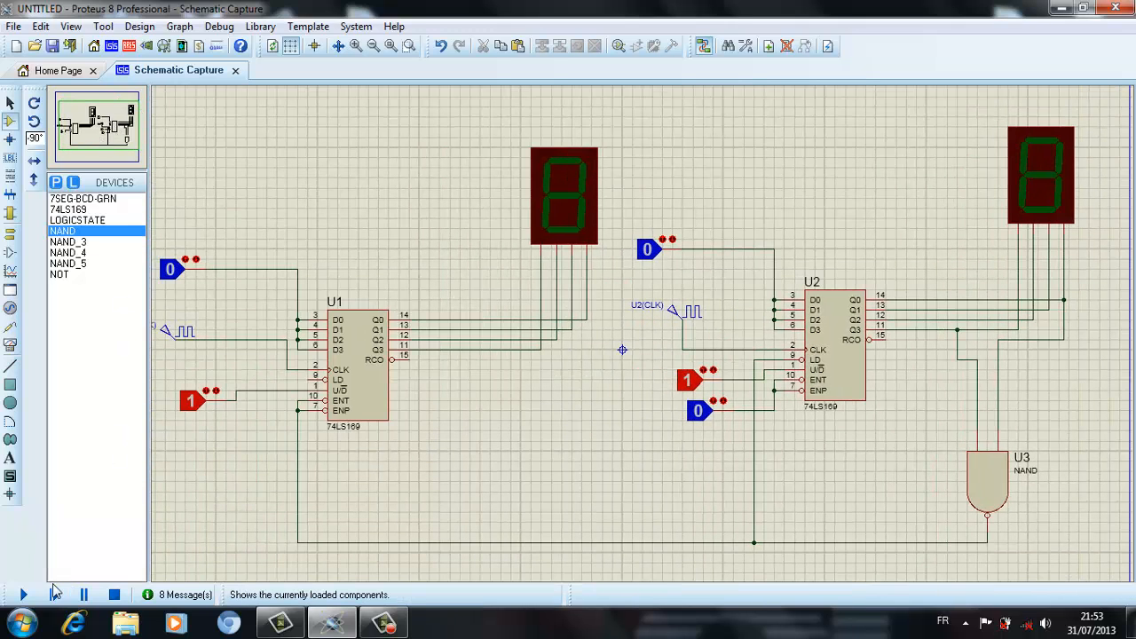
click(23, 593)
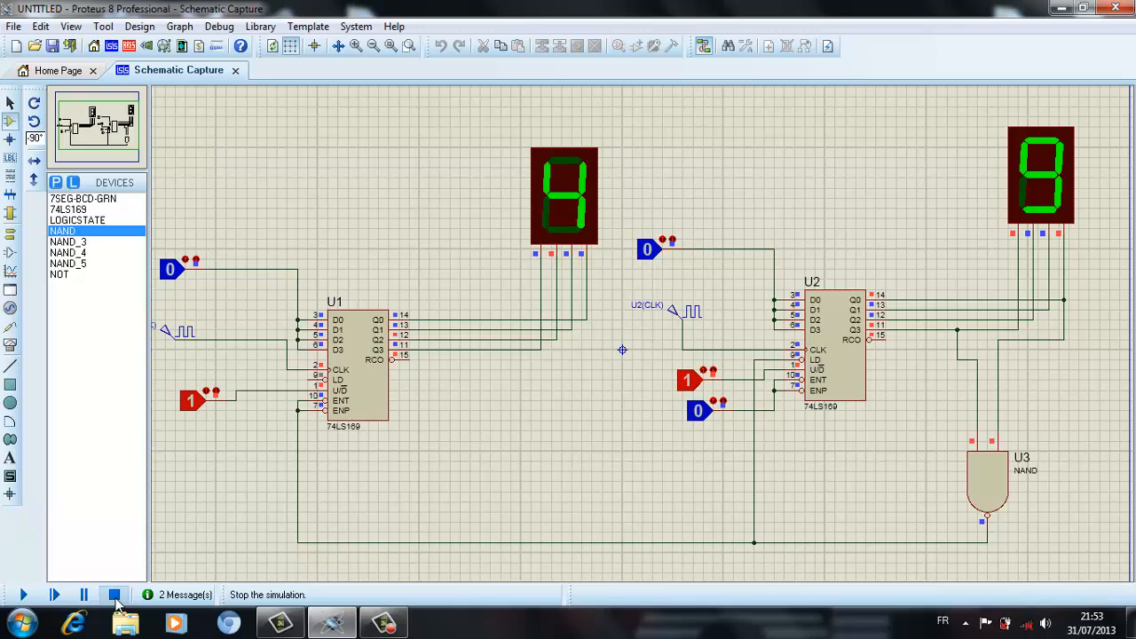
click(113, 595)
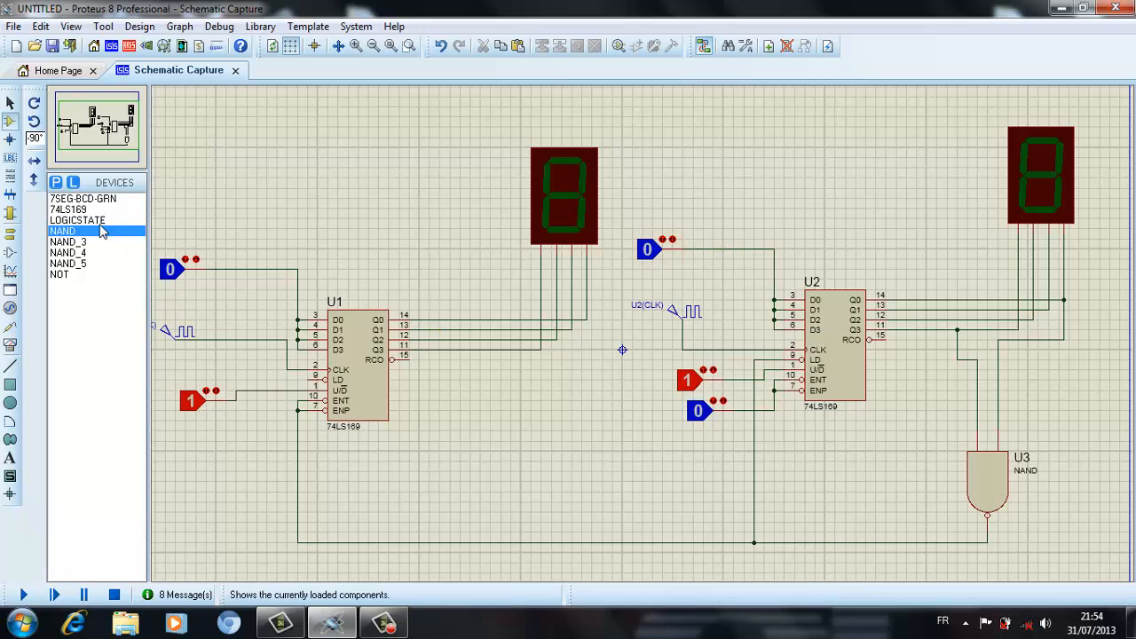
- Place a second two-input NAND gate, output facing down, at the lower right of U1
click(99, 231)
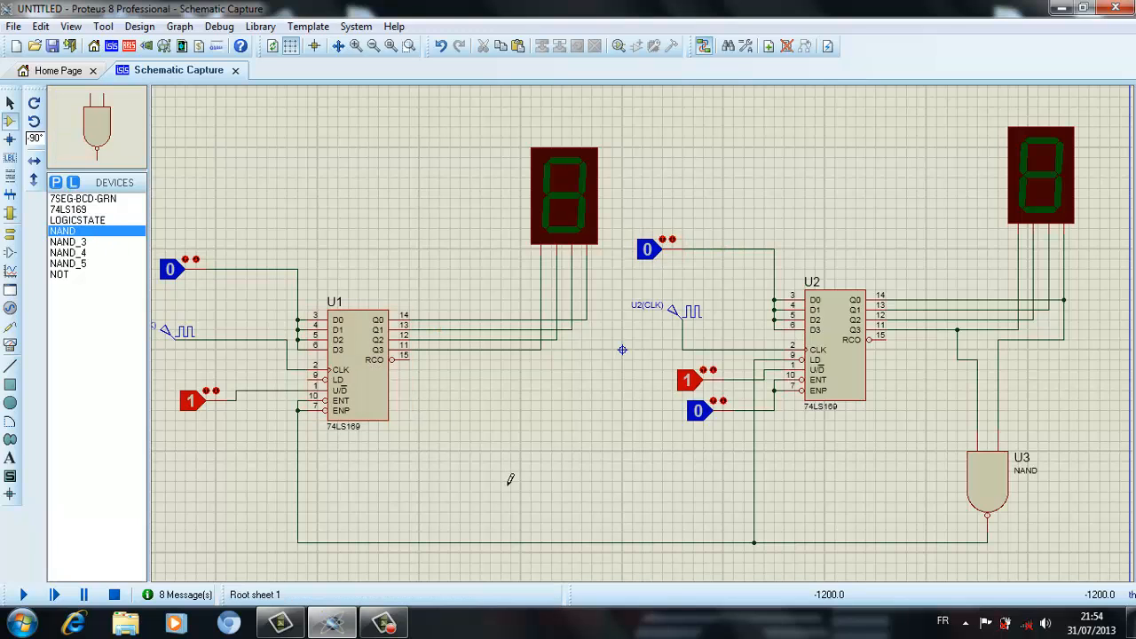
click(507, 475)
click(522, 441)
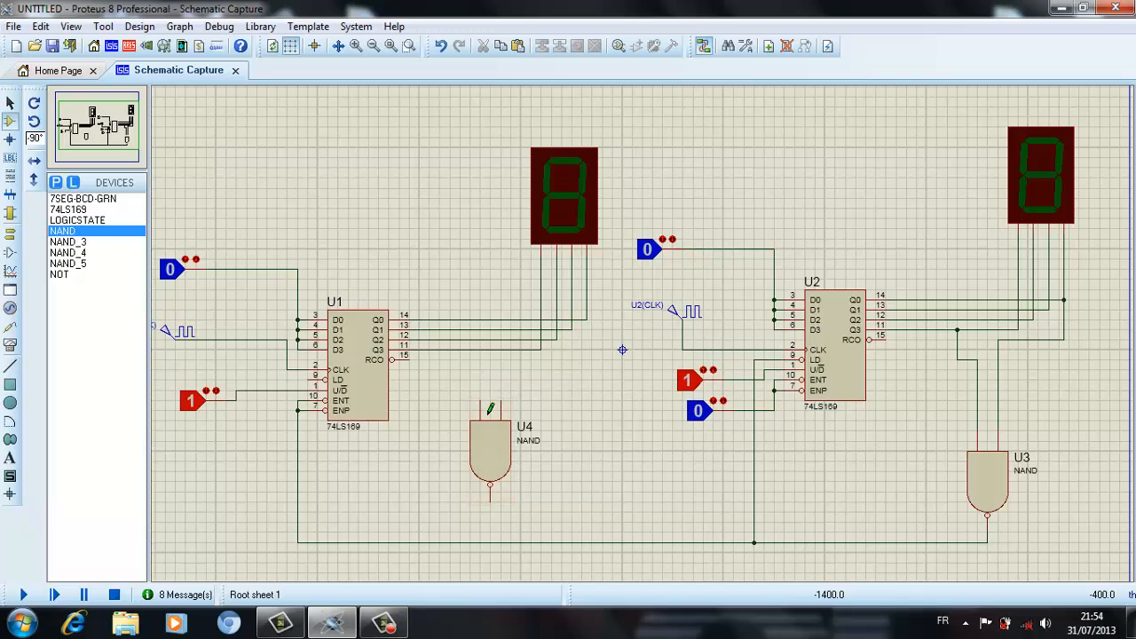
- Wire the new NAND gate's inputs to U1's Q3 and Q0 lines and its output to U1's LD pin
click(488, 414)
click(469, 351)
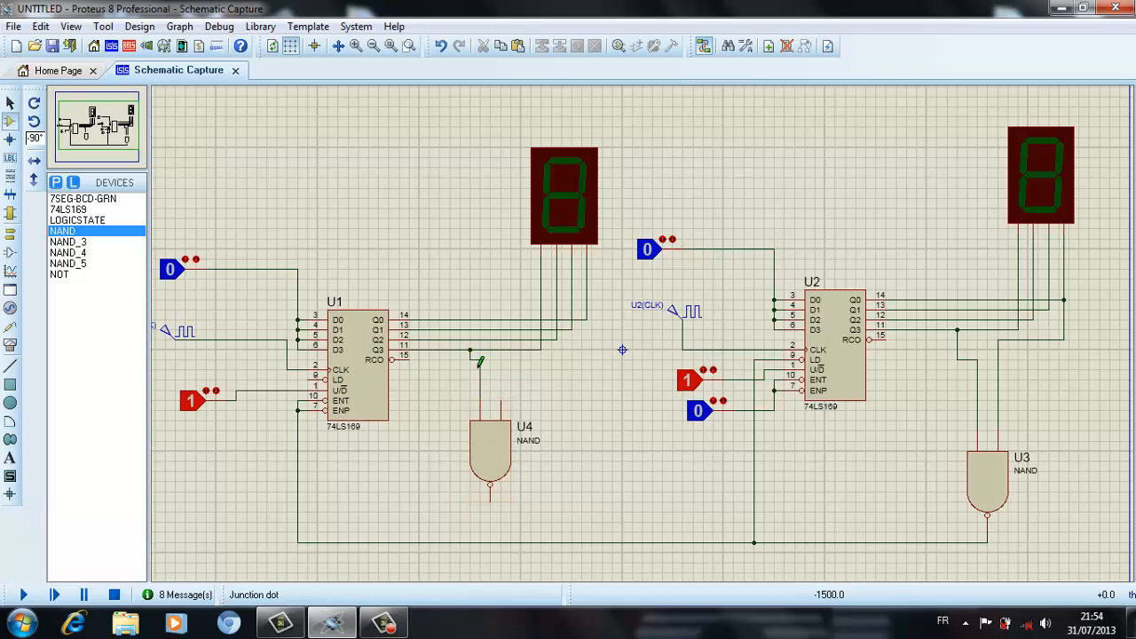
click(510, 414)
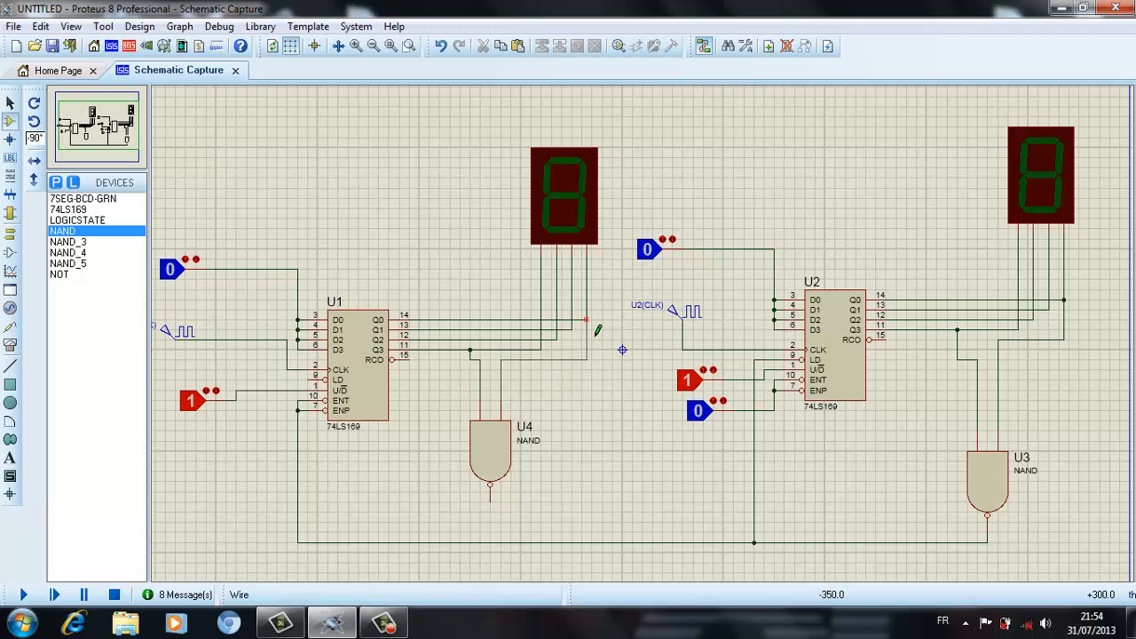
click(587, 321)
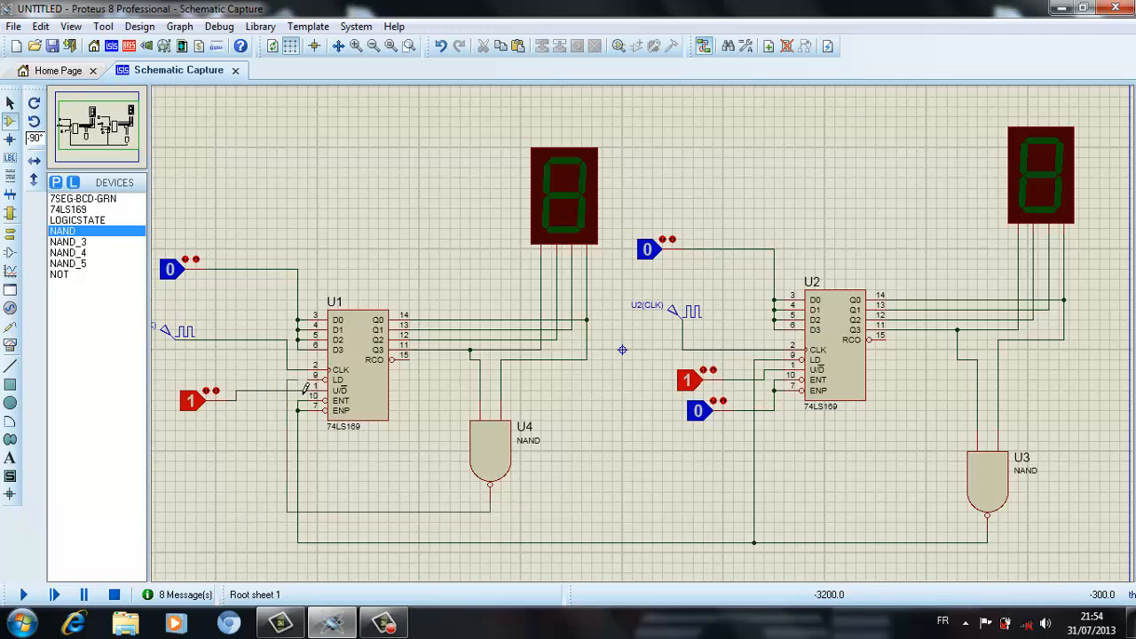
click(317, 380)
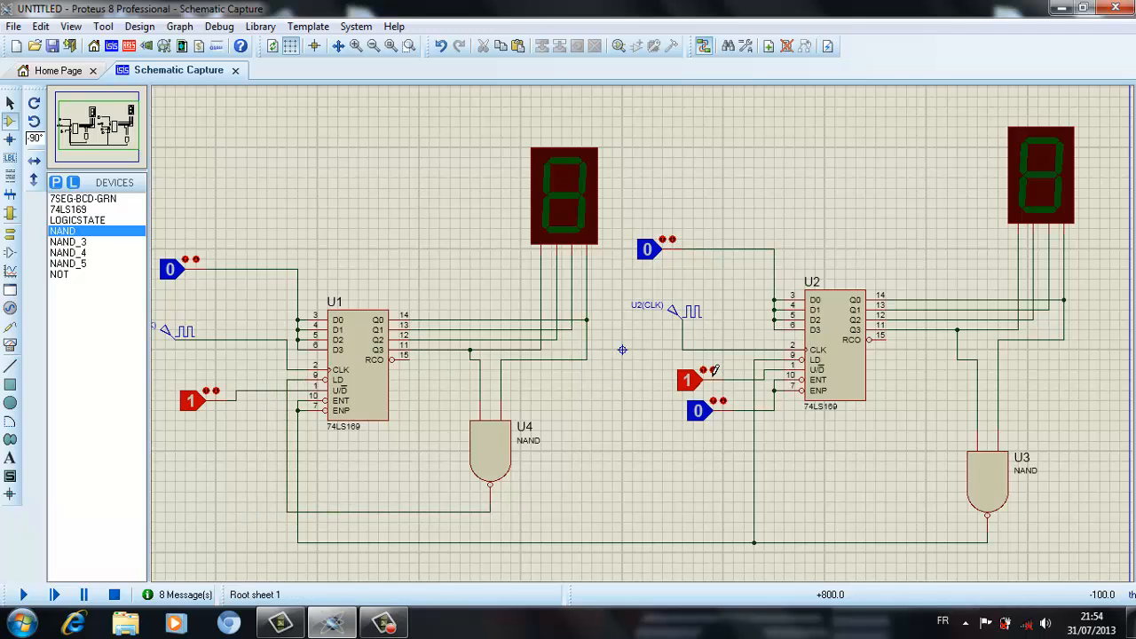
- Set the frequency of U2's clock generator to 4 Hz, run the simulation of the two cascaded counters and stop it
double_click(692, 311)
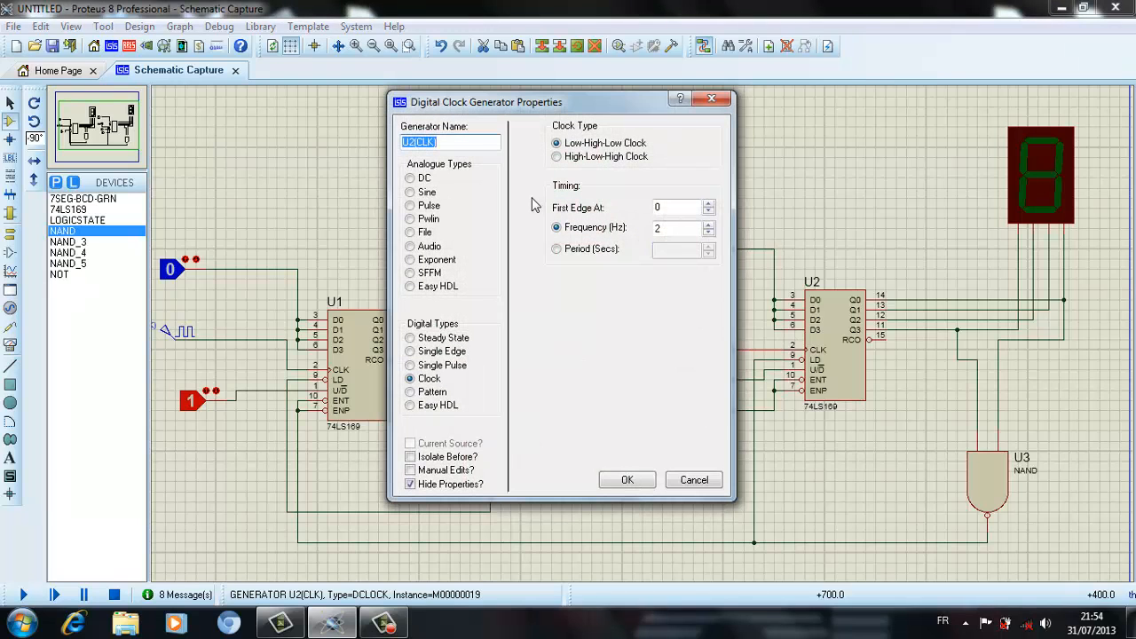
click(708, 224)
click(708, 225)
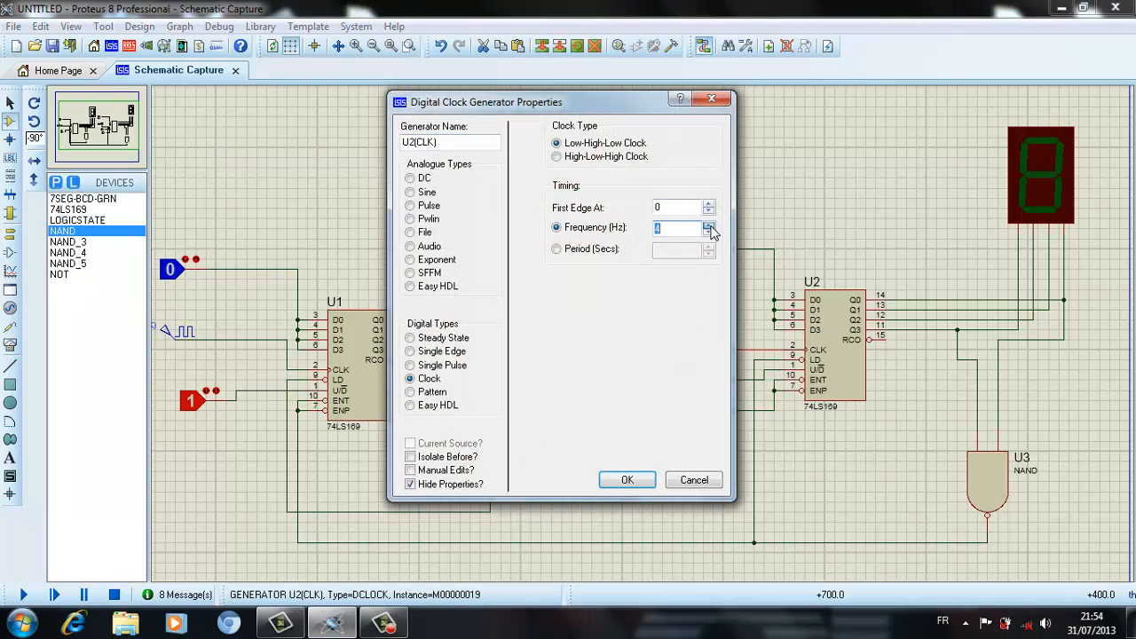
click(628, 479)
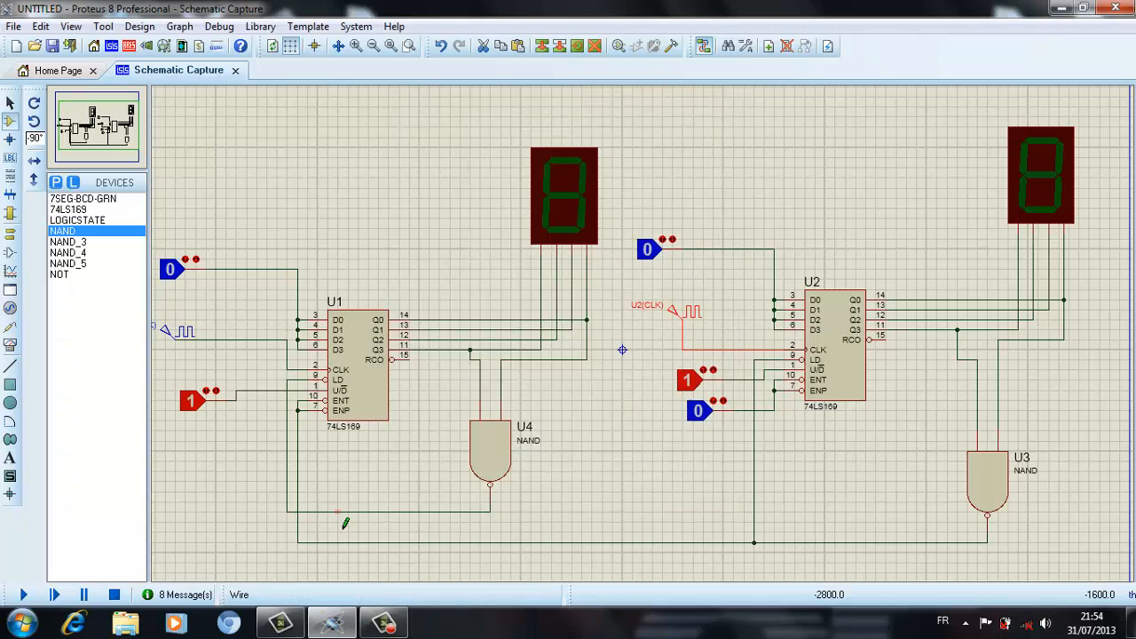
click(24, 595)
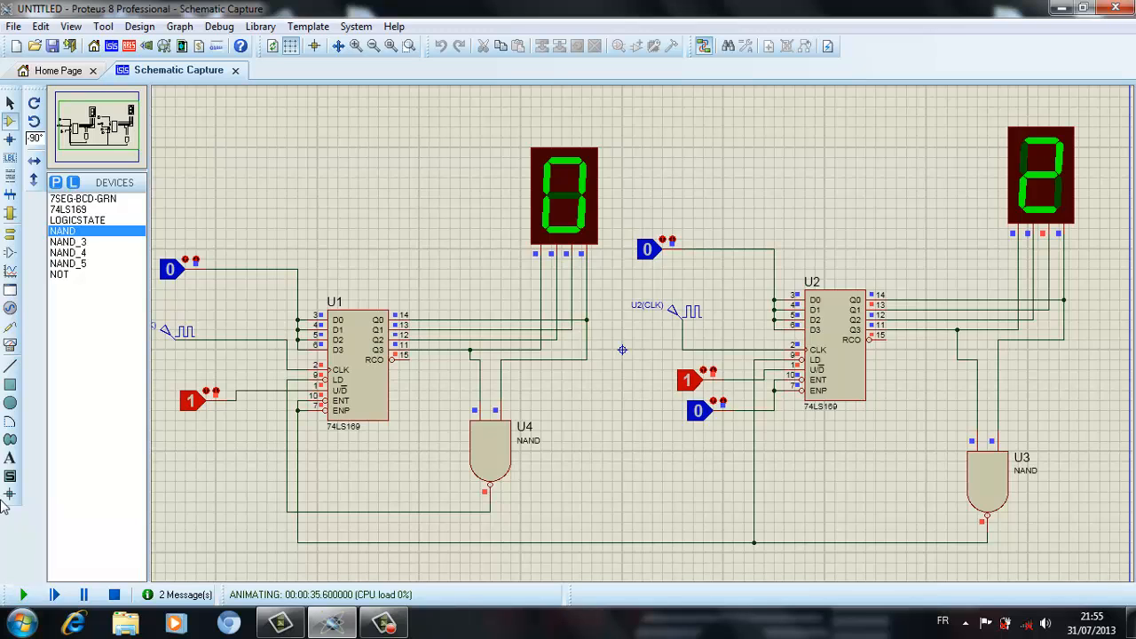
click(113, 596)
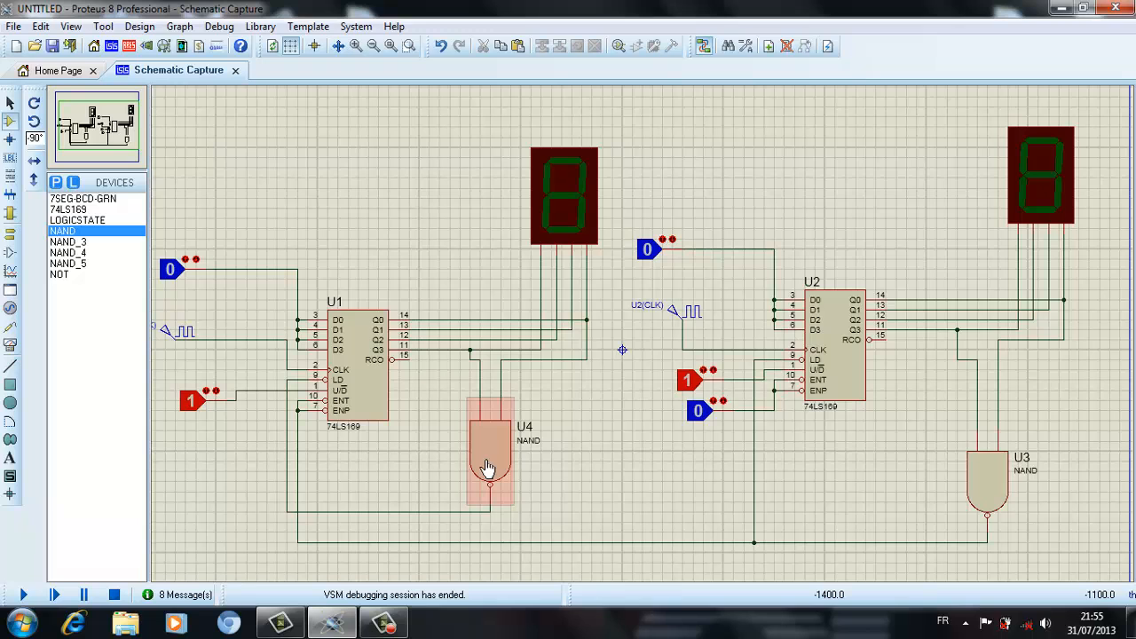
- Delete the NAND gate beside U1 together with its wires, simulate the circuit again and stop the run
right_click(488, 468)
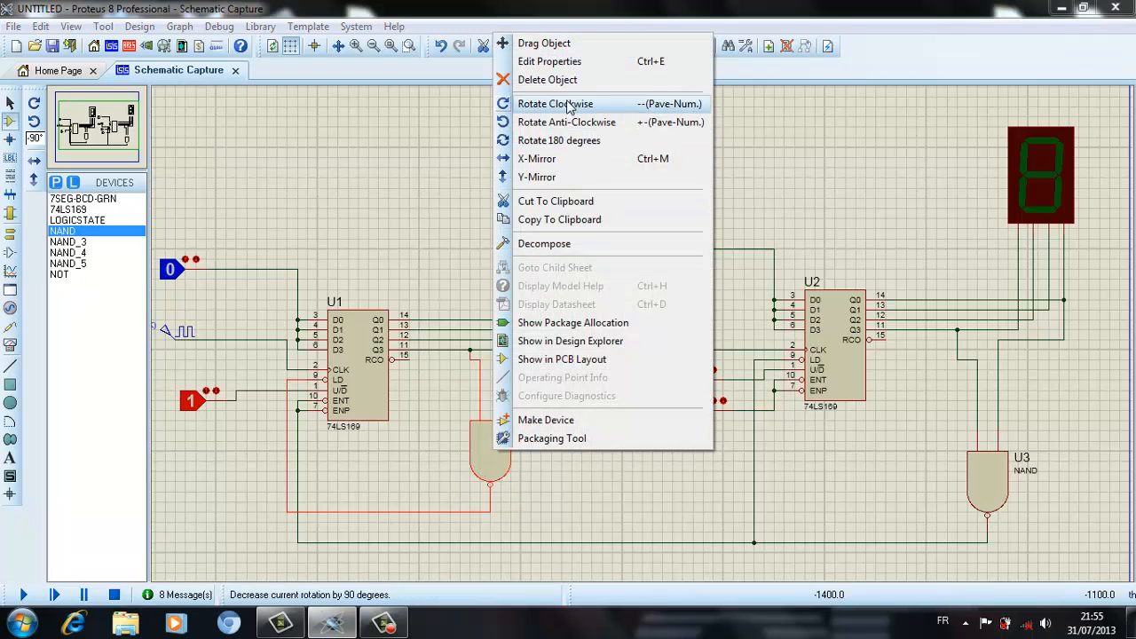
click(555, 80)
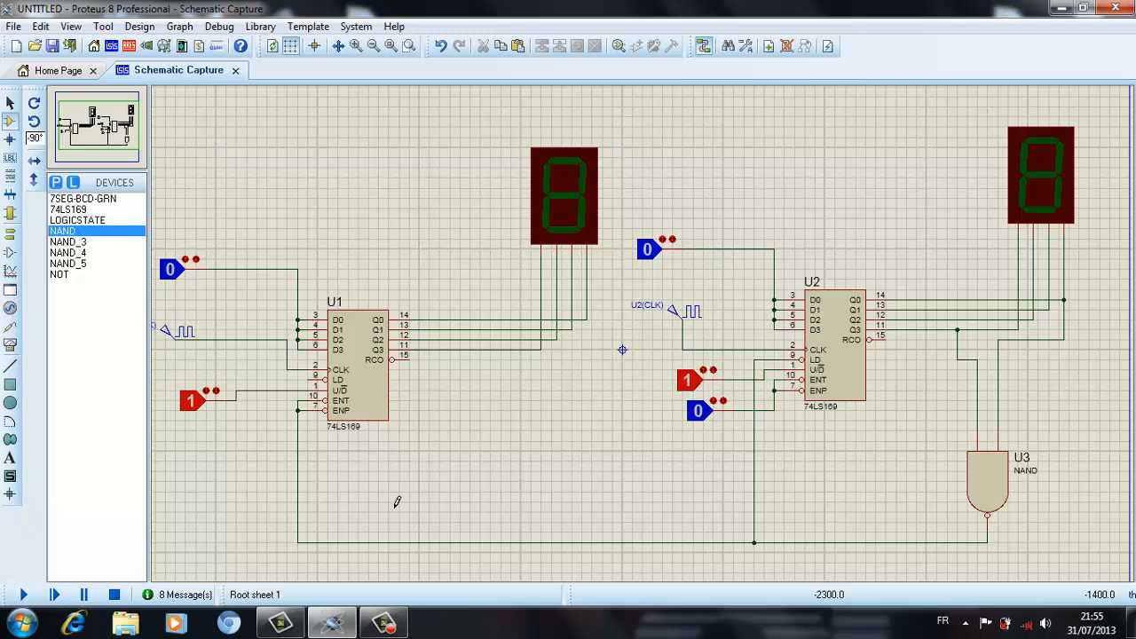
click(24, 595)
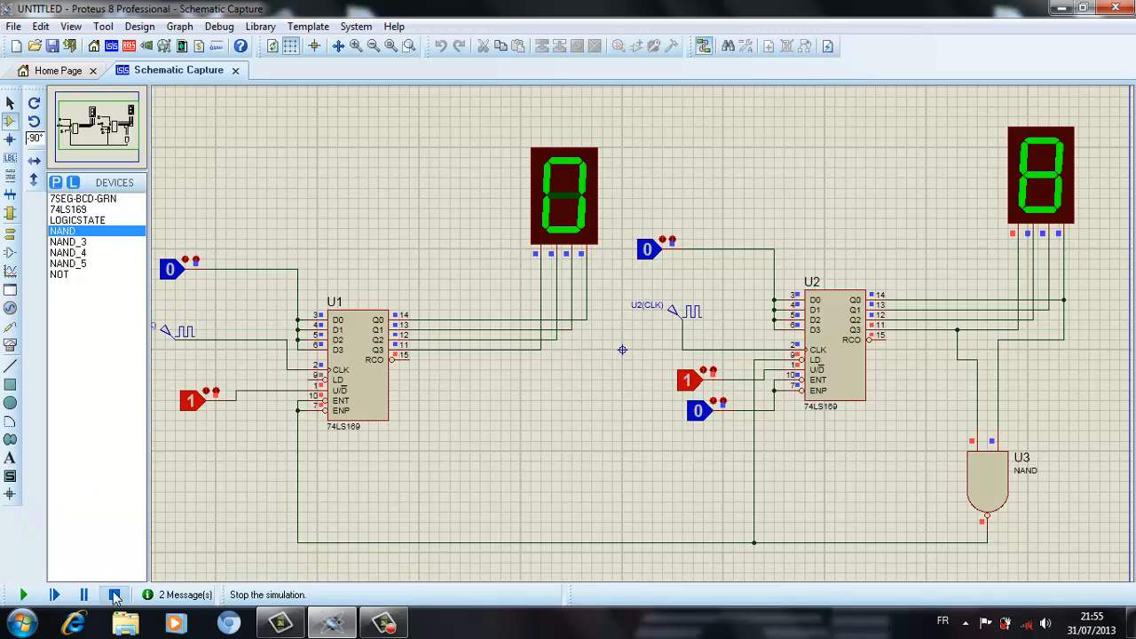
click(113, 594)
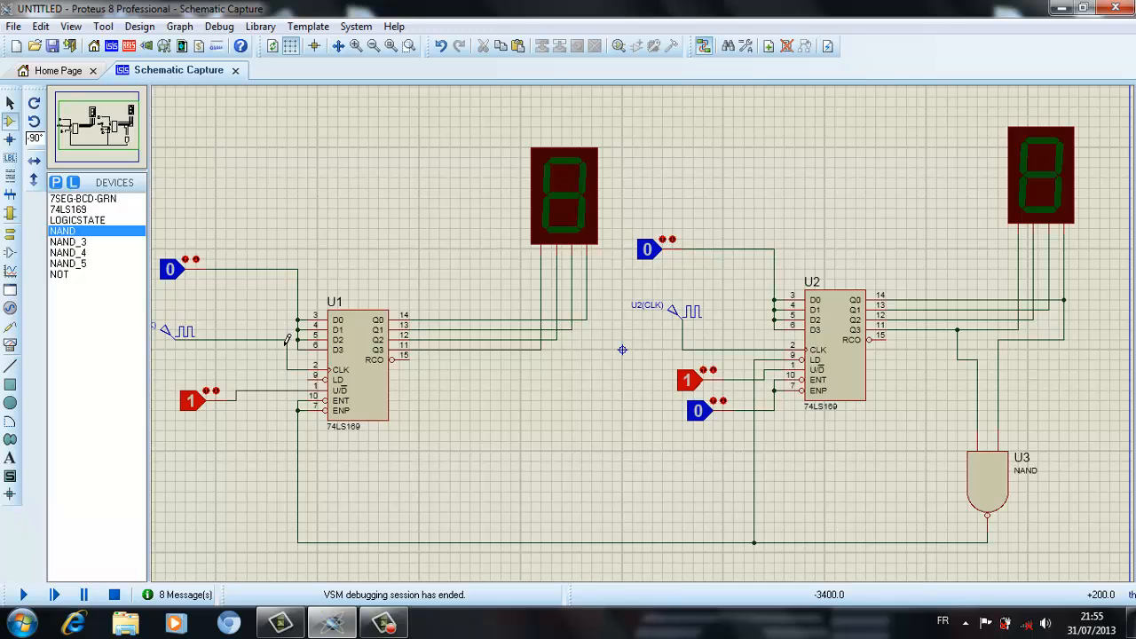
- Set the frequency of U1's clock generator to 3 Hz, then run the simulation of the cascaded counters and stop it
double_click(180, 340)
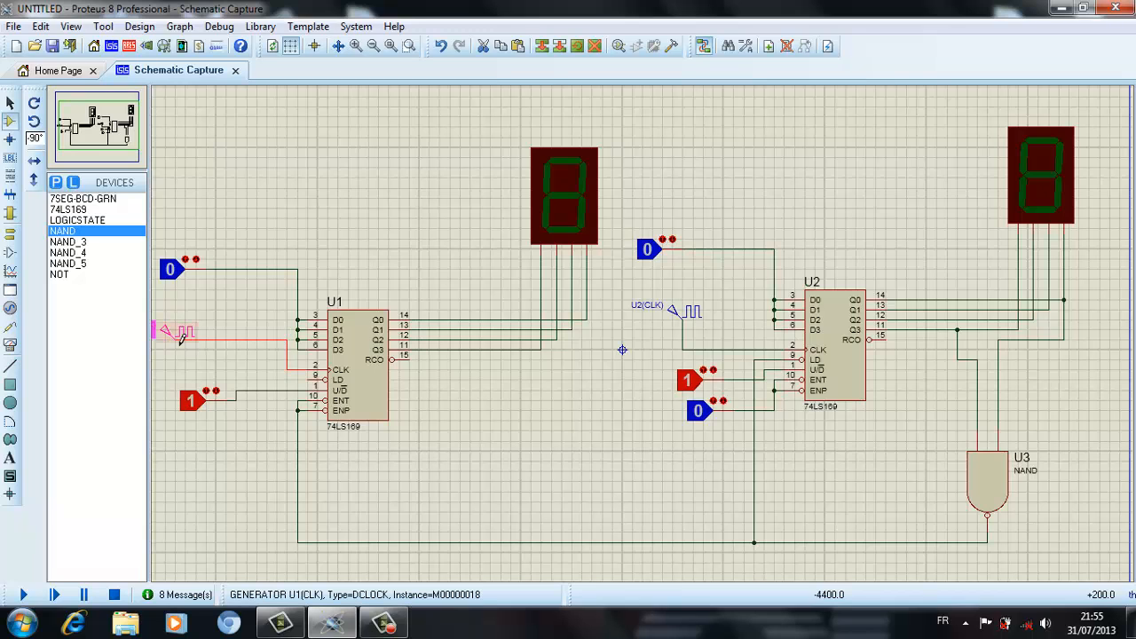
click(707, 227)
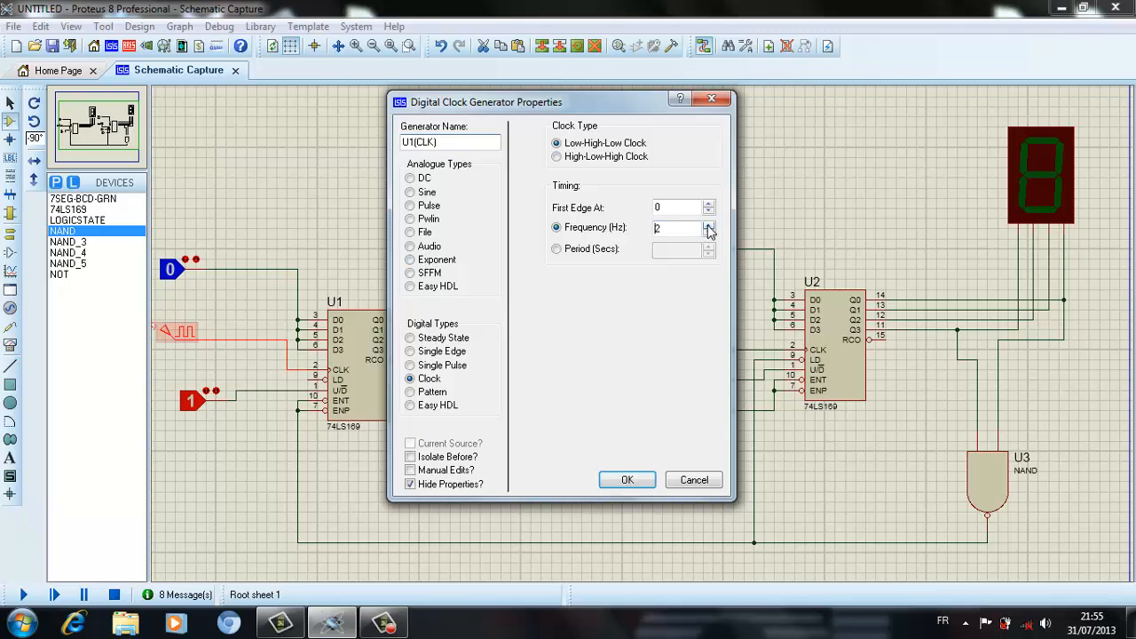
click(707, 227)
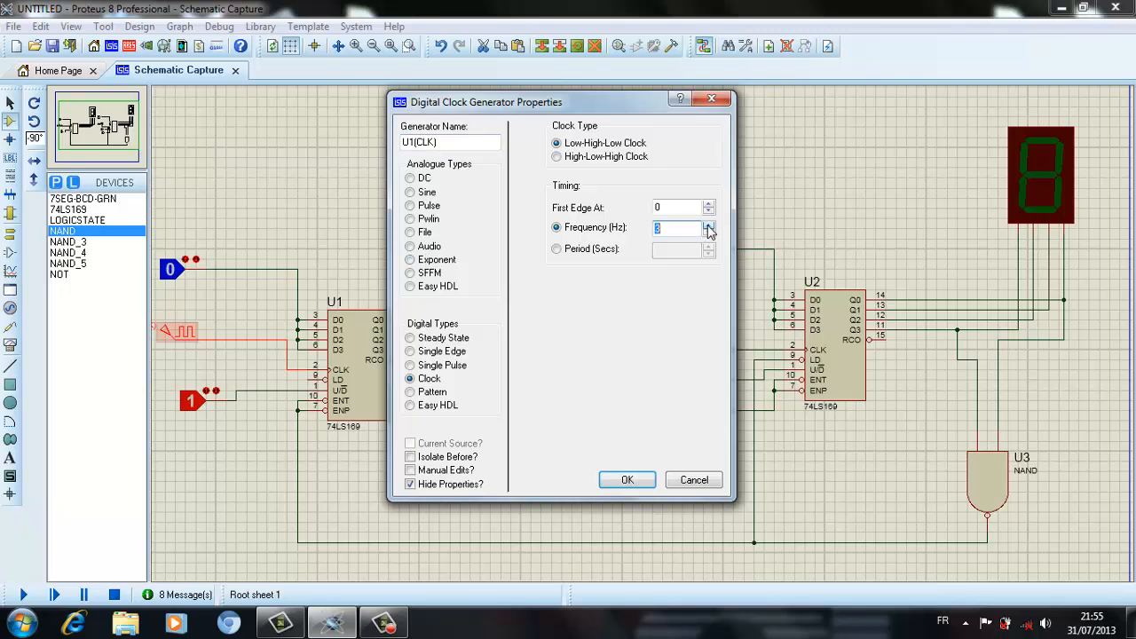
click(628, 479)
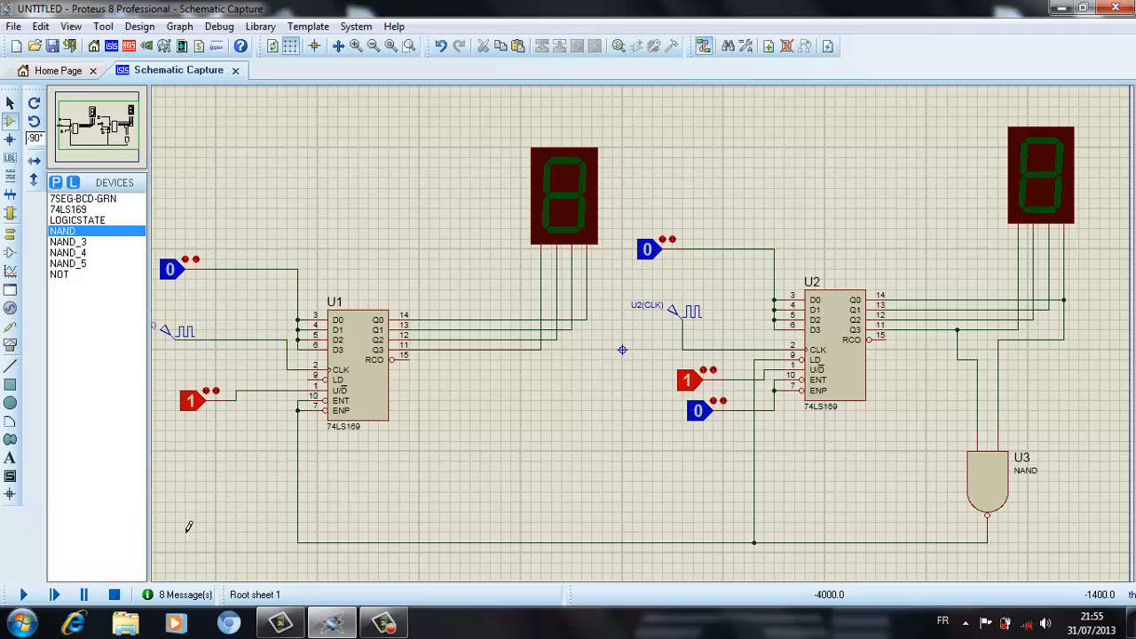
click(23, 595)
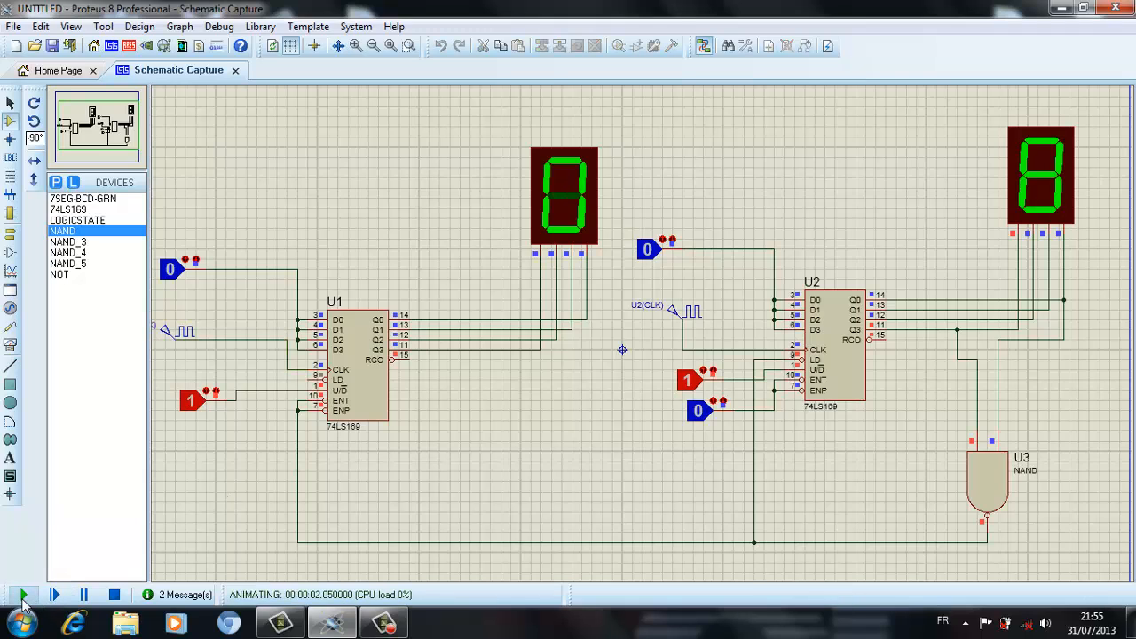
click(113, 595)
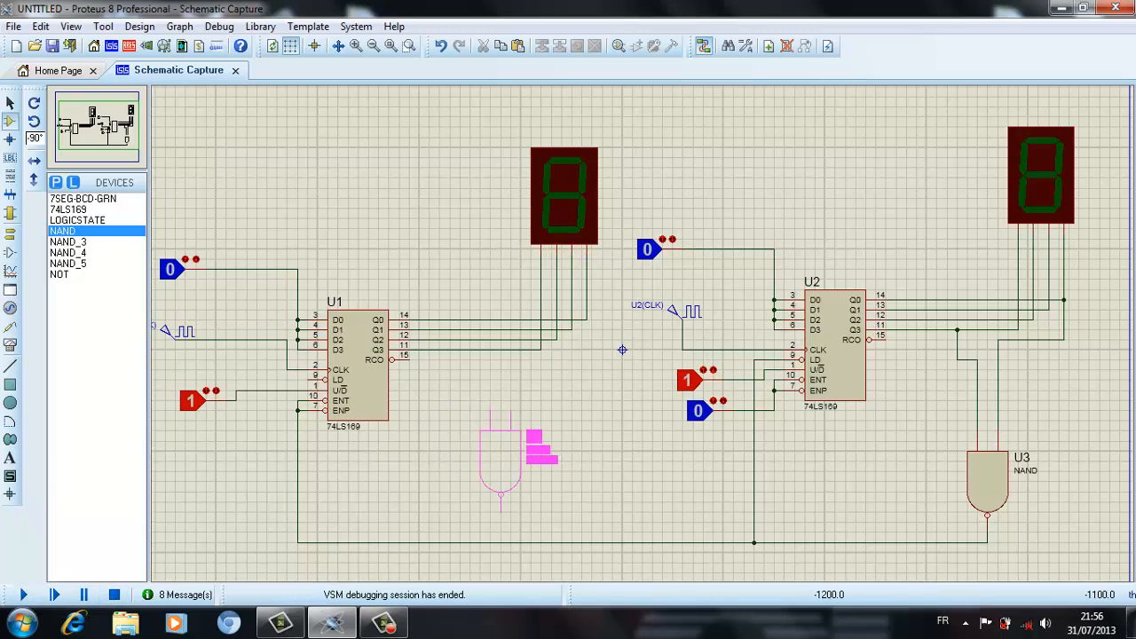
- Place a two-input NAND gate, output facing down, at the lower right of U1 and wire its inputs to U1's Q3 and Q0 lines
click(510, 468)
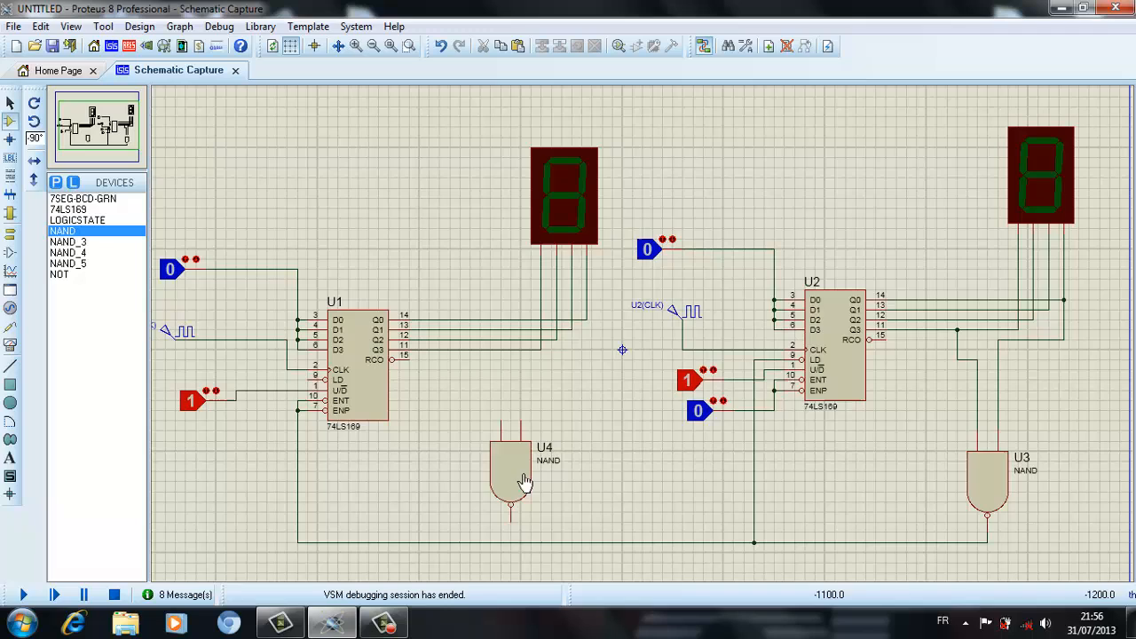
click(501, 423)
click(470, 351)
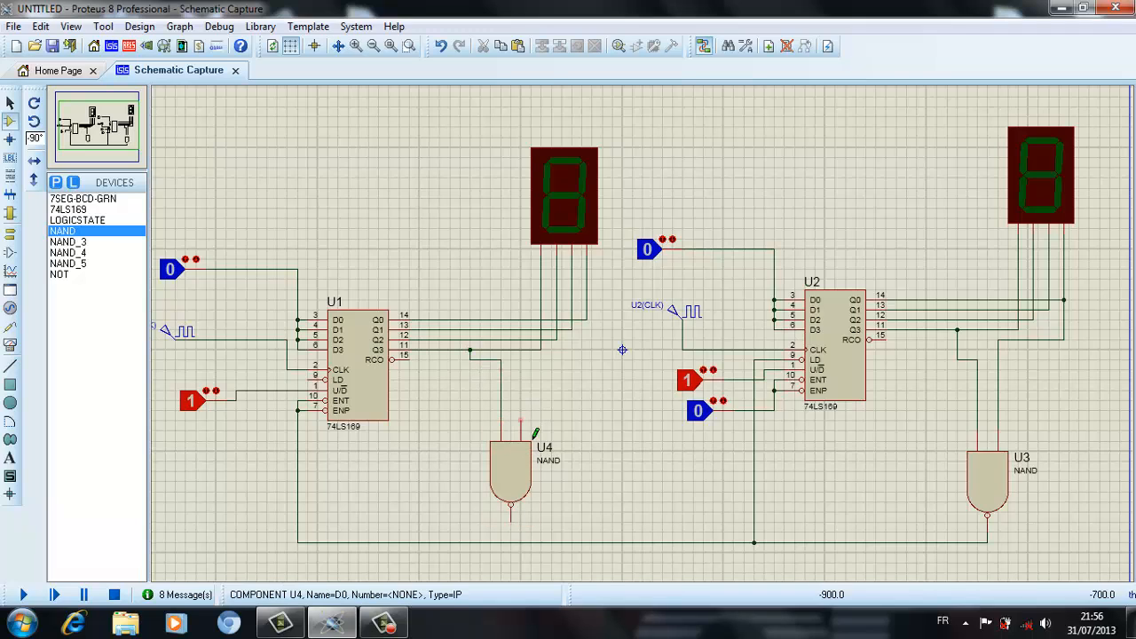
click(520, 423)
click(586, 320)
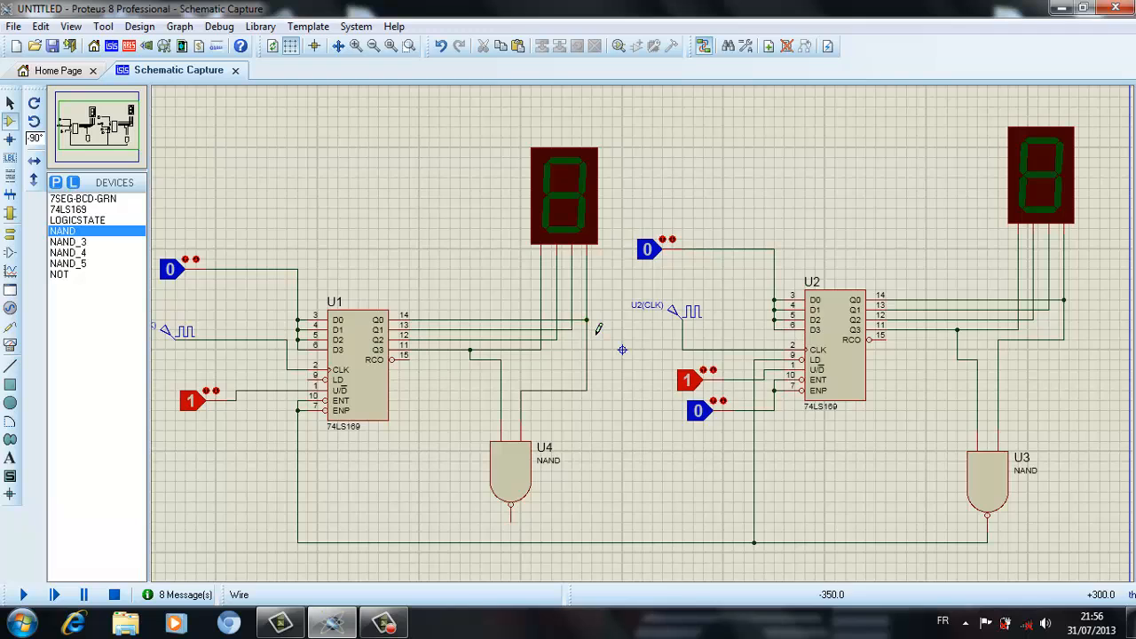
- Wire the output of NAND gate U4 to U1's LD pin and start the simulation
click(510, 522)
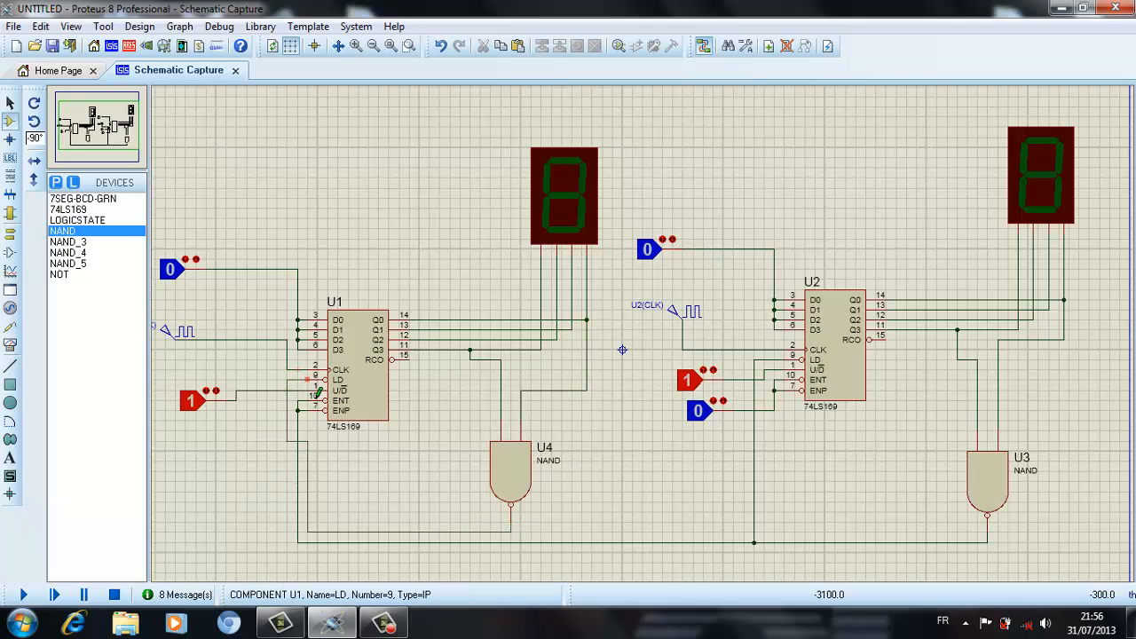
click(312, 380)
click(24, 595)
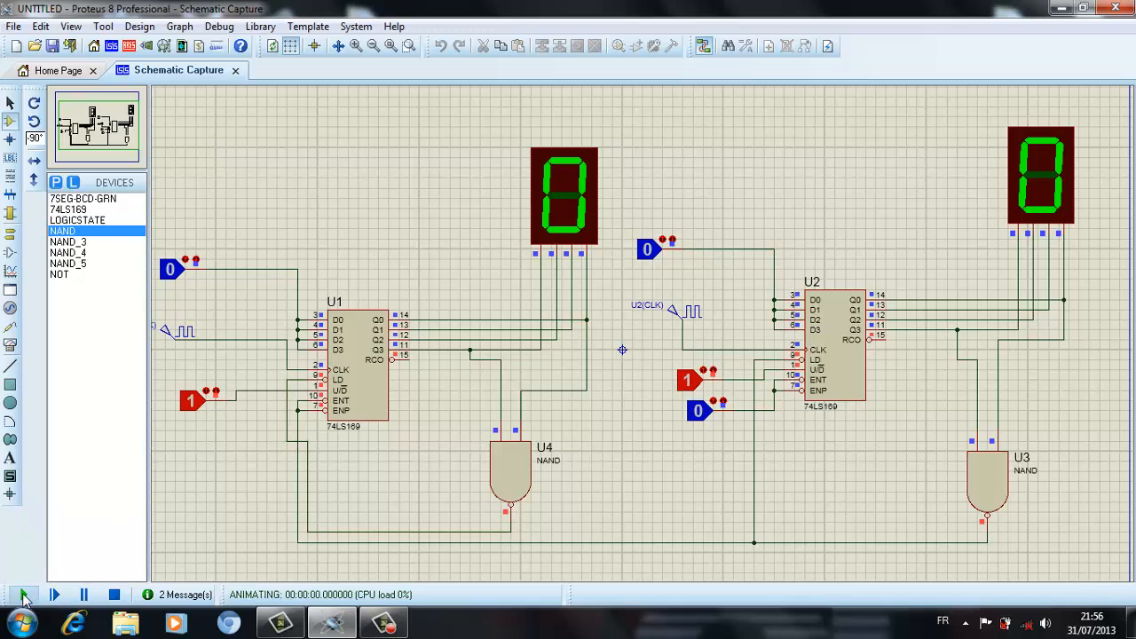